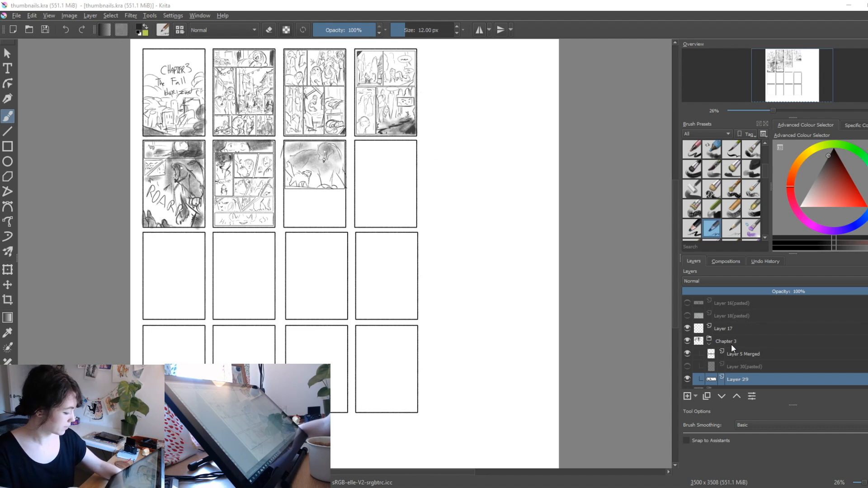
Hide the Chapter 3 layer group and show the Chapter 2 group in the thumbnails file.
{"action": "left_click", "coordinate": [707, 343]}
{"action": "left_click", "coordinate": [709, 345]}
{"action": "left_click", "coordinate": [687, 341]}
{"action": "left_click", "coordinate": [687, 354]}
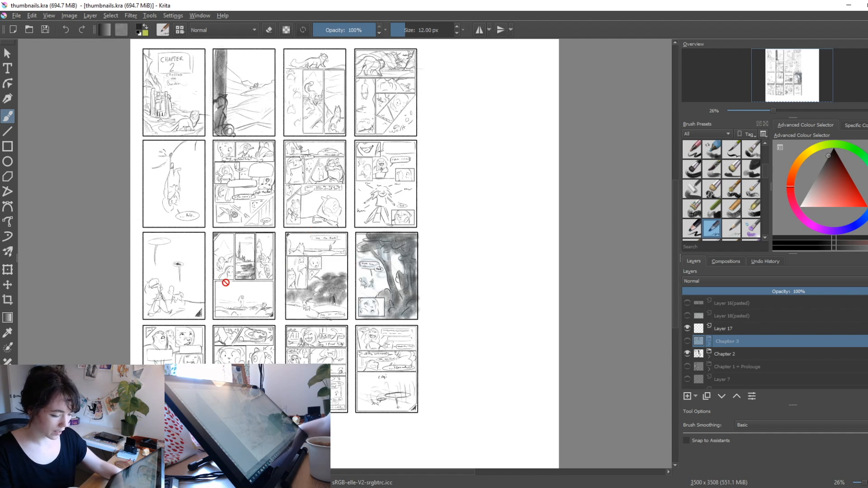
Examine the panel layouts and speech bubbles of the Chapter 2 page thumbnails up close.
{"action": "scroll", "coordinate": [318, 143], "scroll_direction": "up", "scroll_amount": 1}
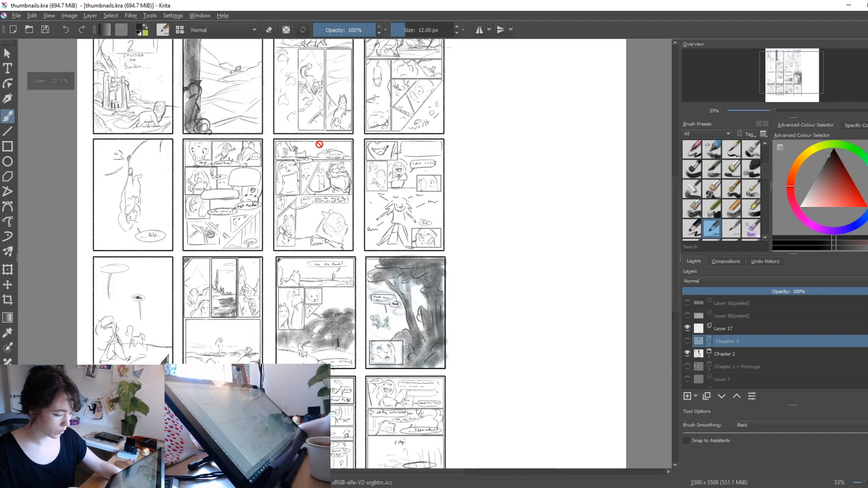
{"action": "scroll", "coordinate": [242, 257], "scroll_direction": "up", "scroll_amount": 5}
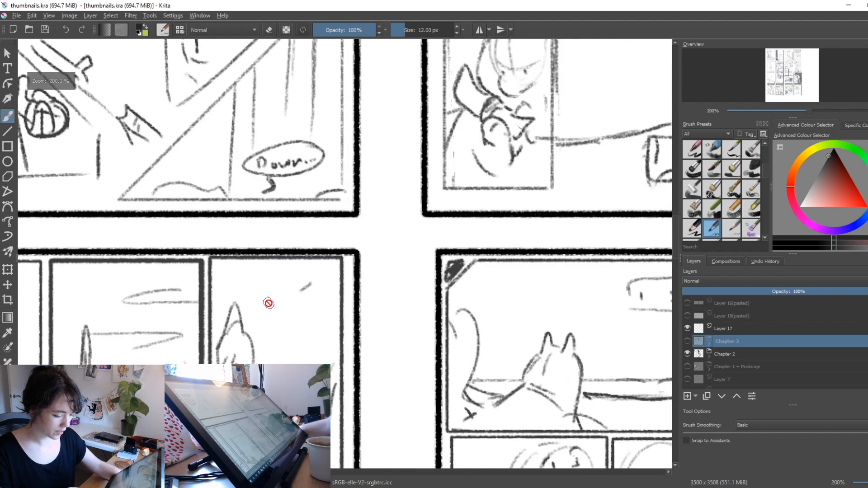
{"action": "scroll", "coordinate": [267, 305], "scroll_direction": "down", "scroll_amount": 3}
{"action": "left_click_drag", "start_coordinate": [257, 320], "coordinate": [531, 66]}
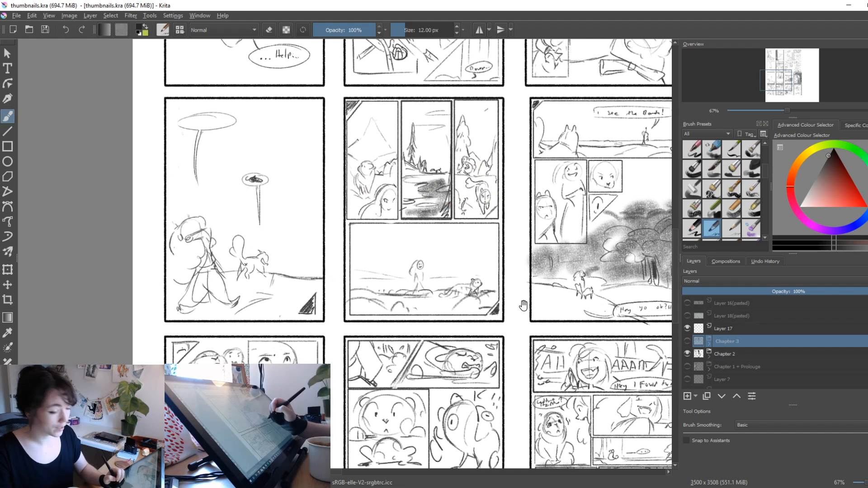
{"action": "left_click_drag", "start_coordinate": [522, 305], "coordinate": [361, 226]}
{"action": "left_click_drag", "start_coordinate": [492, 286], "coordinate": [445, 344]}
{"action": "left_click_drag", "start_coordinate": [599, 271], "coordinate": [526, 305]}
{"action": "mouse_move", "coordinate": [461, 402]}
{"action": "left_mouse_down"}
{"action": "mouse_move", "coordinate": [575, 244]}
{"action": "mouse_move", "coordinate": [556, 251]}
{"action": "mouse_move", "coordinate": [572, 244]}
{"action": "left_mouse_up"}
{"action": "left_click_drag", "start_coordinate": [605, 218], "coordinate": [622, 359]}
{"action": "left_click_drag", "start_coordinate": [587, 150], "coordinate": [576, 313]}
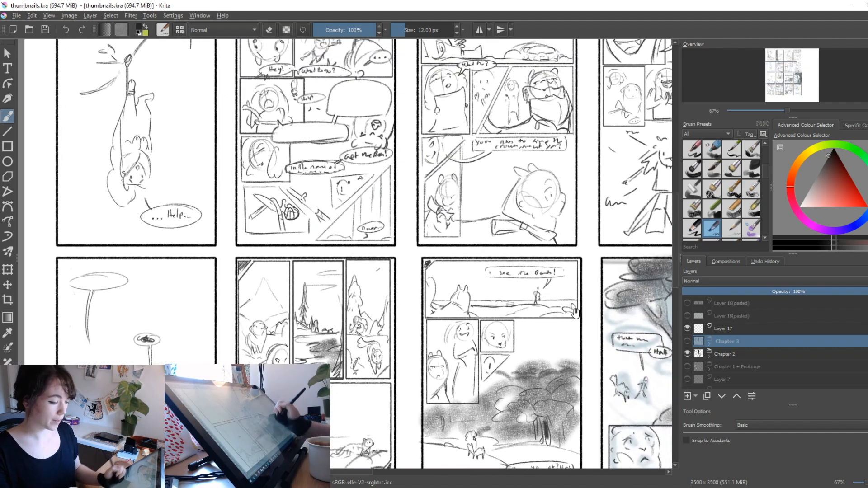
Switch to the unsaved blank document and add a new paint layer above Layer 1.
{"action": "left_click", "coordinate": [202, 16]}
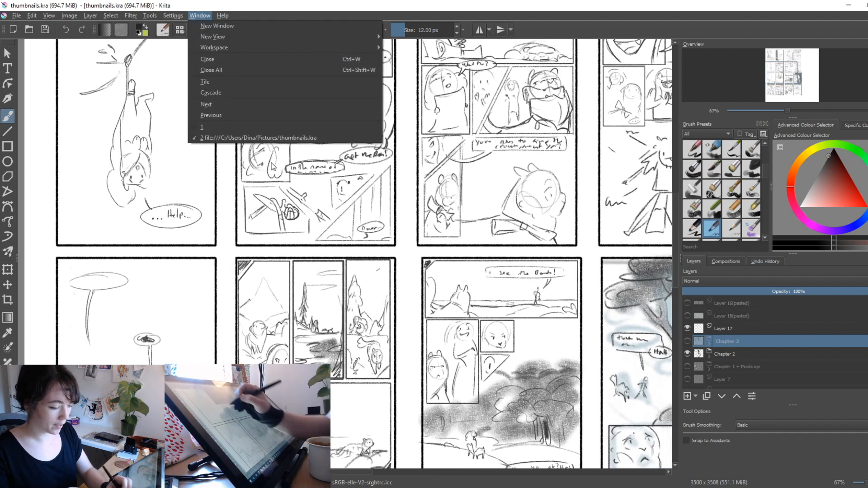
{"action": "left_click", "coordinate": [291, 128]}
{"action": "left_click_drag", "start_coordinate": [442, 280], "coordinate": [527, 273]}
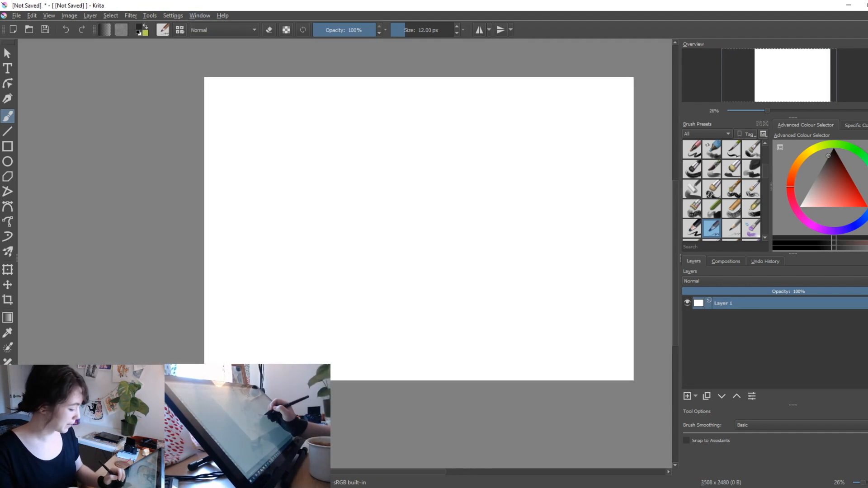
{"action": "left_click", "coordinate": [687, 396]}
{"action": "key", "text": "ctrl+plus"}
{"action": "key", "text": "ctrl+plus"}
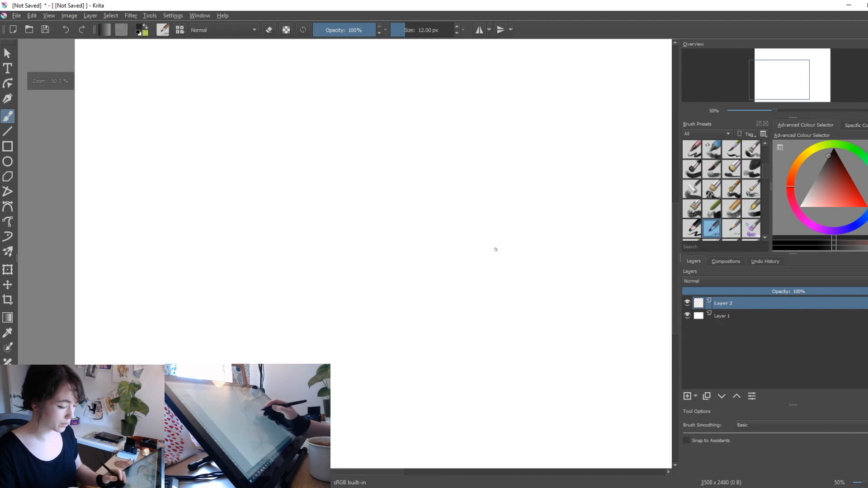
Pick a dark grey brush colour and set the brush size to 23 px.
{"action": "left_click_drag", "start_coordinate": [457, 280], "coordinate": [479, 271]}
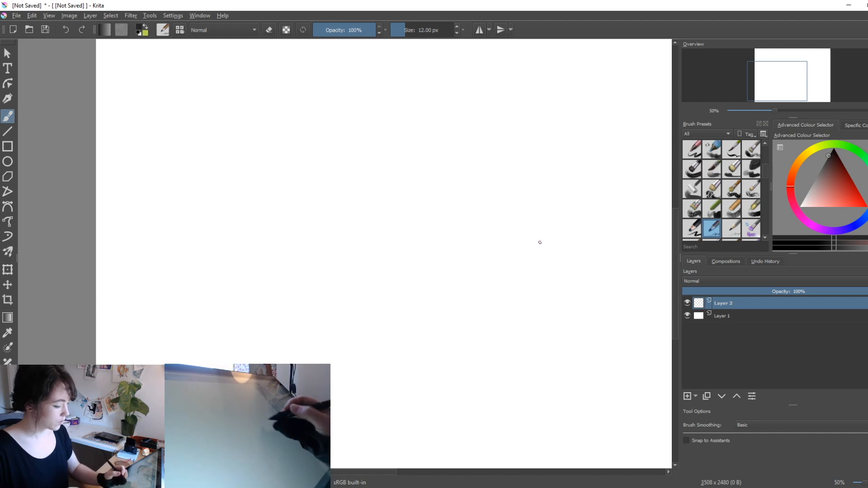
{"action": "left_click_drag", "start_coordinate": [452, 244], "coordinate": [512, 189]}
{"action": "left_click_drag", "start_coordinate": [576, 225], "coordinate": [572, 236]}
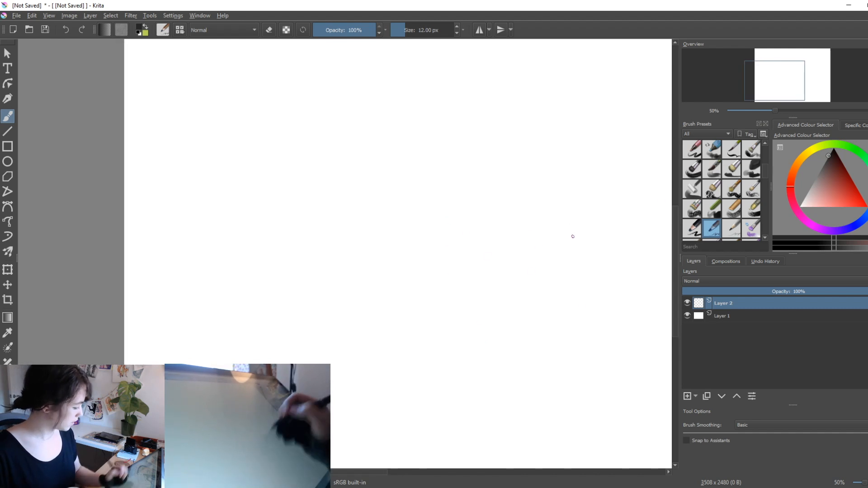
{"action": "left_click", "coordinate": [824, 162]}
{"action": "left_click_drag", "start_coordinate": [506, 262], "coordinate": [492, 250]}
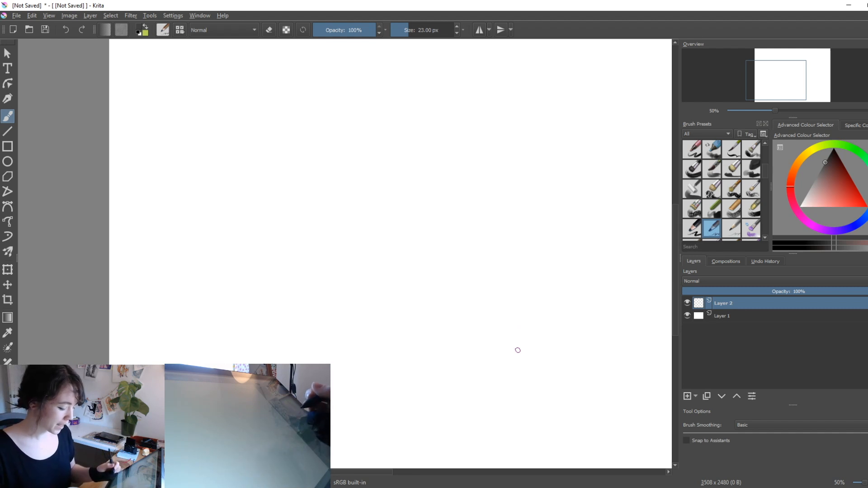
Check the blank page's width and height in the Resize Canvas dialog.
{"action": "left_click", "coordinate": [68, 15]}
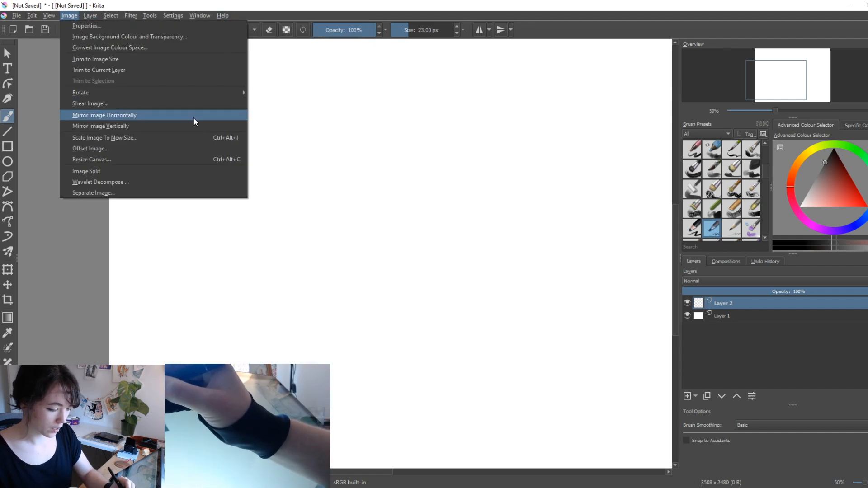
{"action": "left_click", "coordinate": [188, 159]}
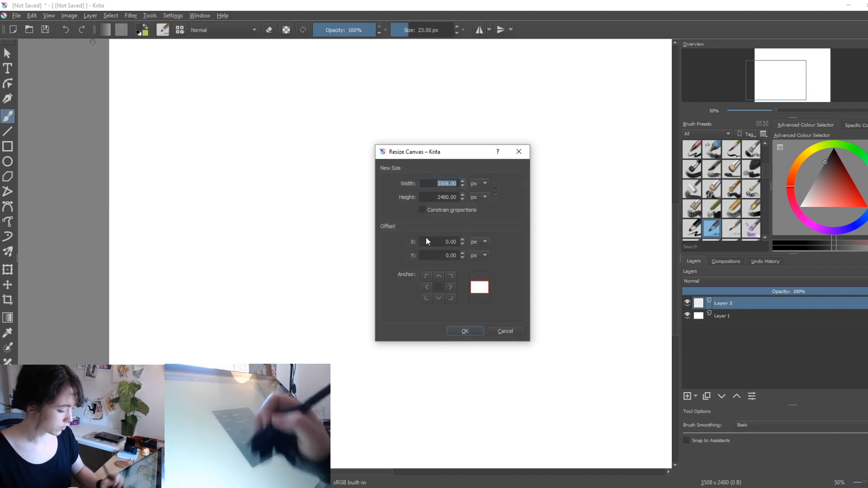
{"action": "left_click_drag", "start_coordinate": [447, 171], "coordinate": [388, 136]}
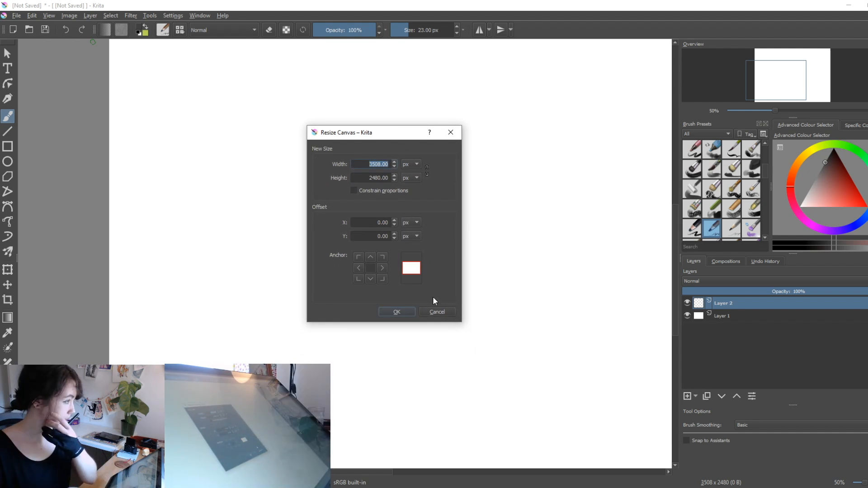
{"action": "left_click", "coordinate": [437, 312]}
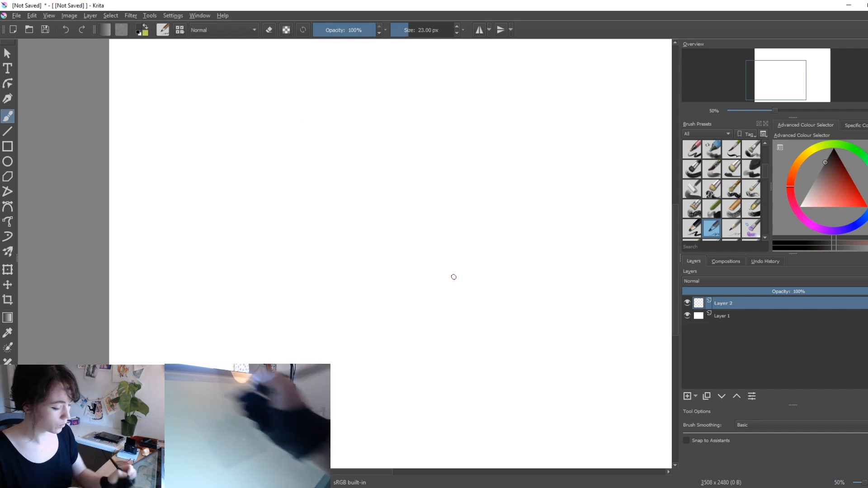
Review the dimensions and resolution of the A4 (300 ppi) preset for a new document without creating one.
{"action": "left_click", "coordinate": [17, 15]}
{"action": "left_click", "coordinate": [28, 26]}
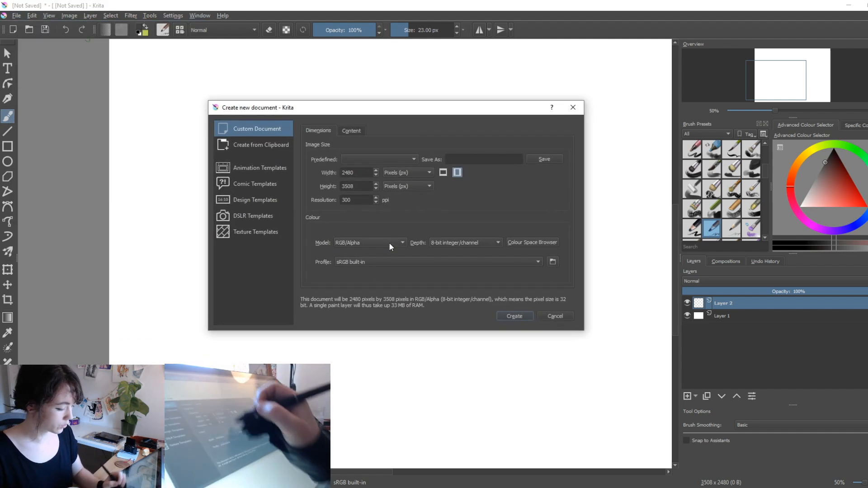
{"action": "left_click", "coordinate": [385, 159]}
{"action": "left_click", "coordinate": [385, 189]}
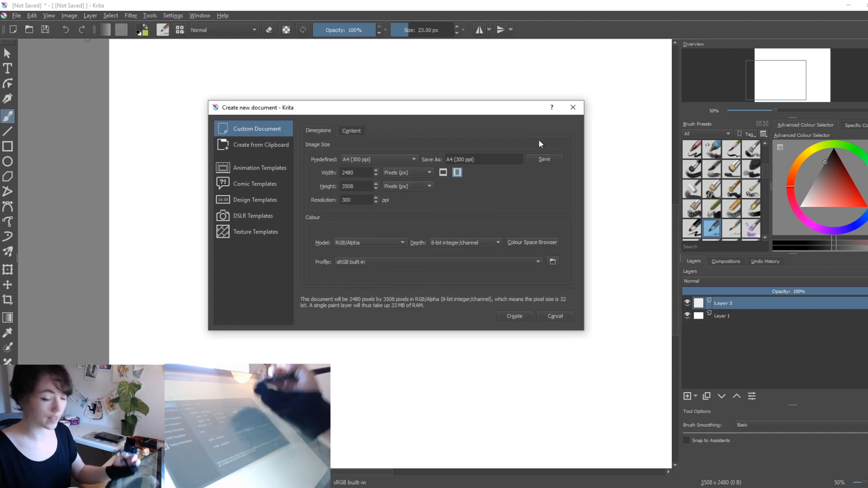
{"action": "left_click", "coordinate": [565, 318]}
{"action": "mouse_move", "coordinate": [554, 271]}
{"action": "left_mouse_down"}
{"action": "mouse_move", "coordinate": [529, 308]}
{"action": "mouse_move", "coordinate": [420, 395]}
{"action": "mouse_move", "coordinate": [469, 296]}
{"action": "mouse_move", "coordinate": [389, 348]}
{"action": "left_mouse_up"}
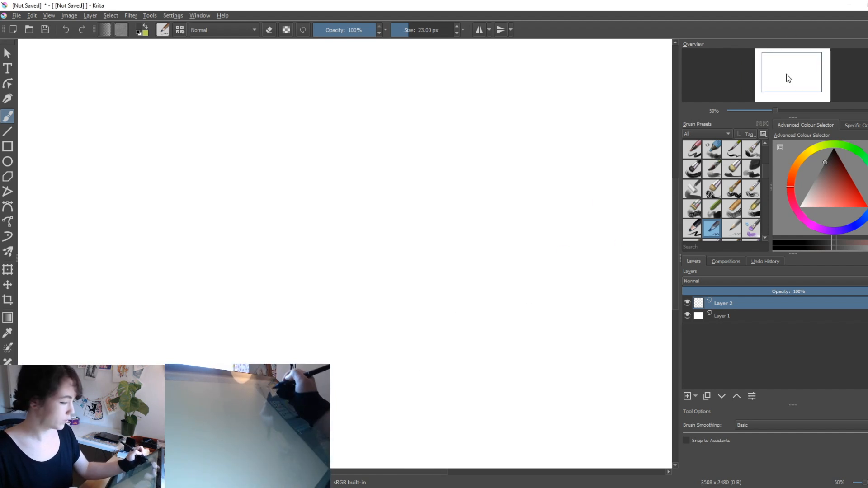
{"action": "left_click_drag", "start_coordinate": [565, 237], "coordinate": [569, 210]}
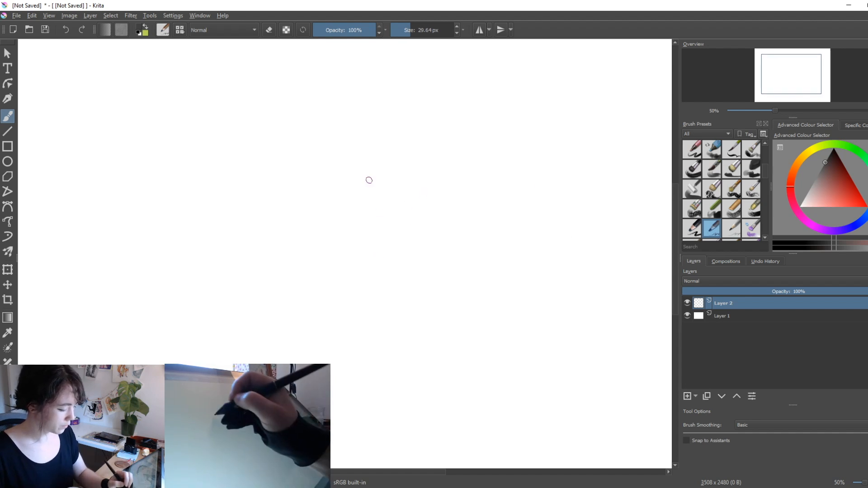
{"action": "left_click_drag", "start_coordinate": [368, 181], "coordinate": [367, 288]}
{"action": "key", "text": "ctrl+z"}
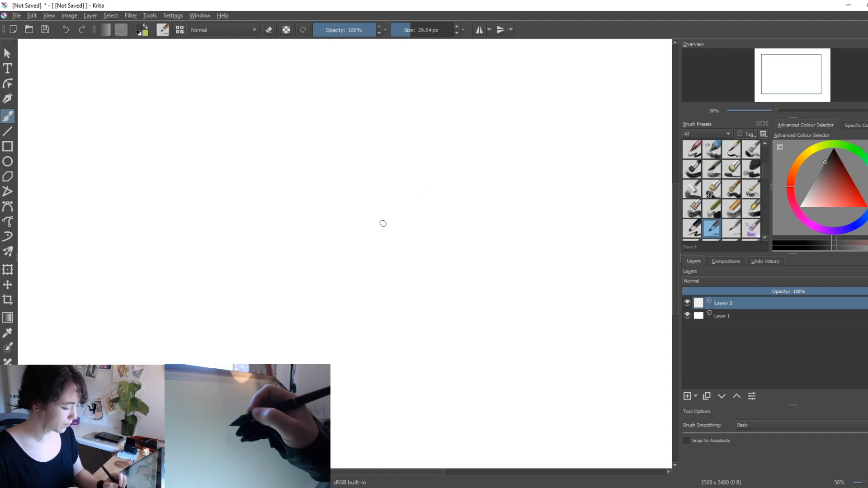
Change the brush colour to a dark greyish blue.
{"action": "left_click", "coordinate": [865, 206]}
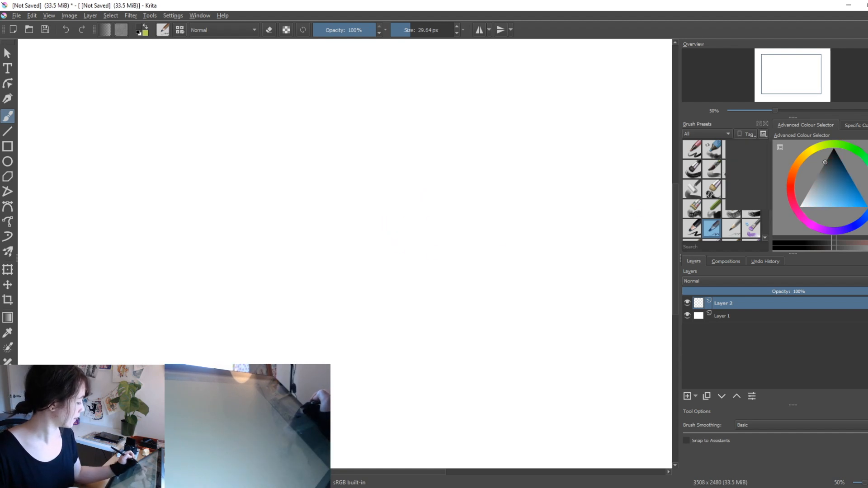
{"action": "left_click", "coordinate": [822, 166]}
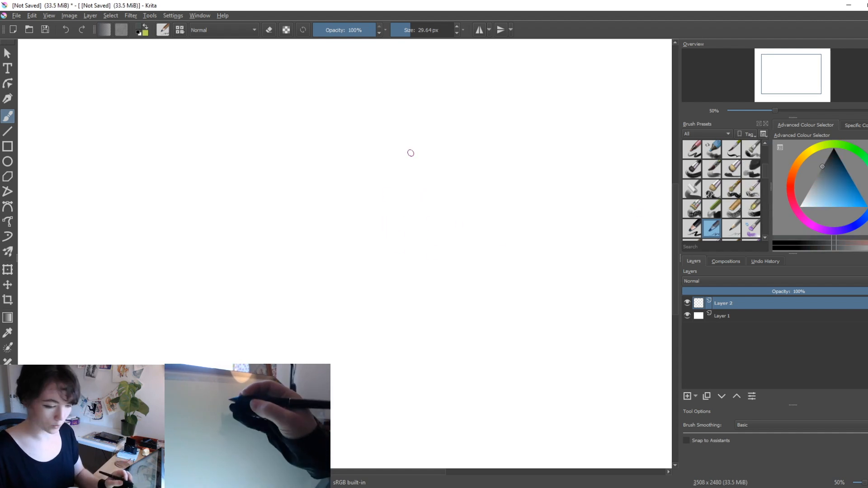
{"action": "left_click", "coordinate": [7, 146]}
{"action": "left_click_drag", "start_coordinate": [305, 144], "coordinate": [491, 271]}
{"action": "left_click_drag", "start_coordinate": [489, 272], "coordinate": [504, 277]}
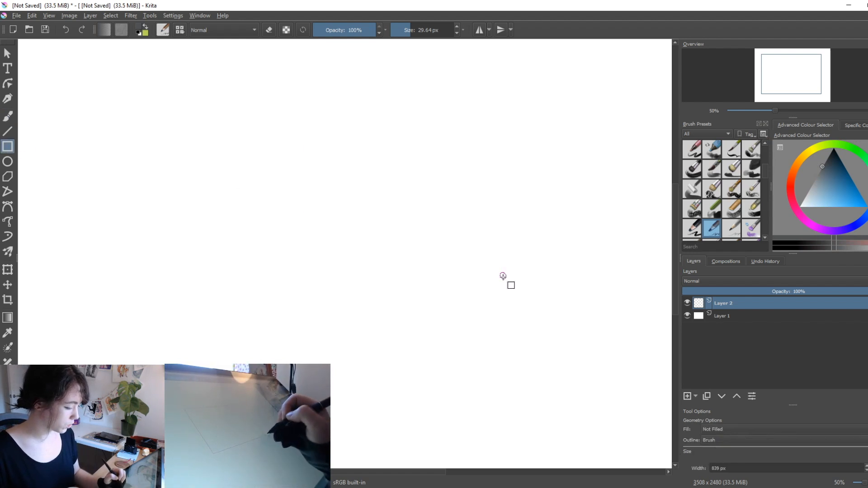
{"action": "key", "text": "ctrl+z"}
{"action": "key", "text": "b"}
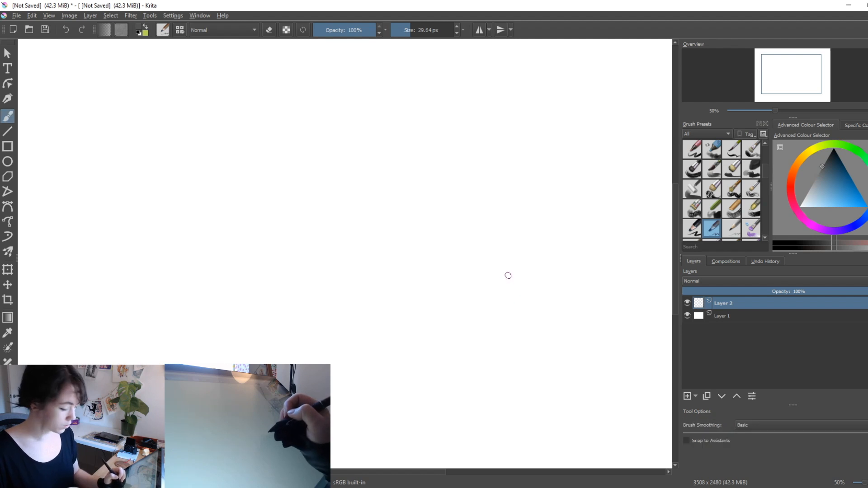
Draw an unfilled landscape rectangle as a thumbnail frame on Layer 2 and set the brush size to 14.89 px.
{"action": "left_click", "coordinate": [8, 146]}
{"action": "mouse_move", "coordinate": [332, 175]}
{"action": "left_mouse_down"}
{"action": "mouse_move", "coordinate": [466, 233]}
{"action": "mouse_move", "coordinate": [517, 298]}
{"action": "mouse_move", "coordinate": [509, 270]}
{"action": "left_mouse_up"}
{"action": "key", "text": "b"}
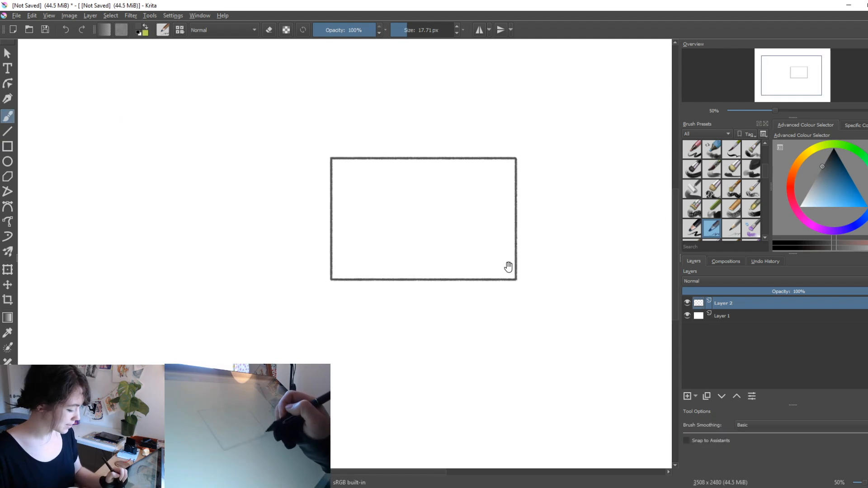
{"action": "left_click_drag", "start_coordinate": [469, 227], "coordinate": [449, 261]}
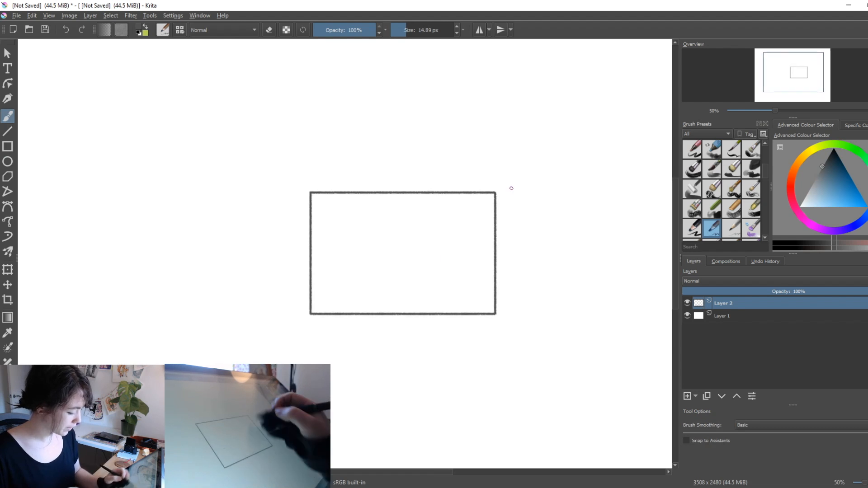
{"action": "left_click_drag", "start_coordinate": [496, 365], "coordinate": [489, 311]}
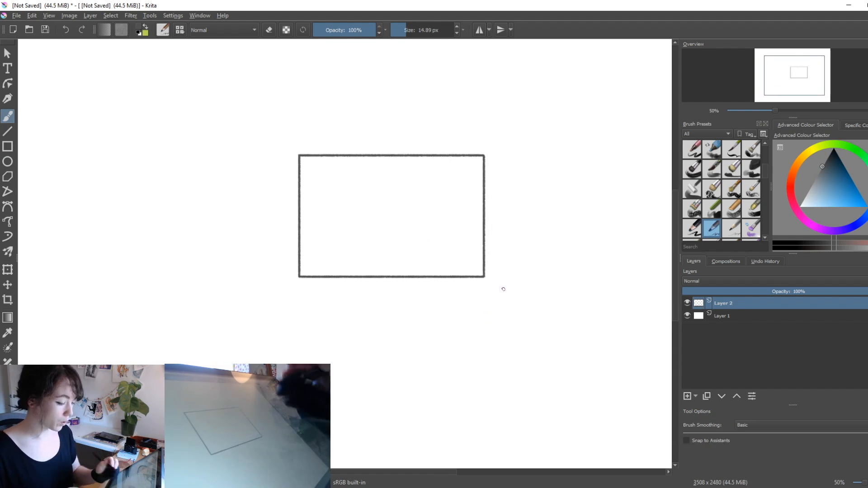
Handwrite "Forest + house + traveler" above the thumbnail frame and underline it with a straight line.
{"action": "left_click_drag", "start_coordinate": [504, 288], "coordinate": [570, 364]}
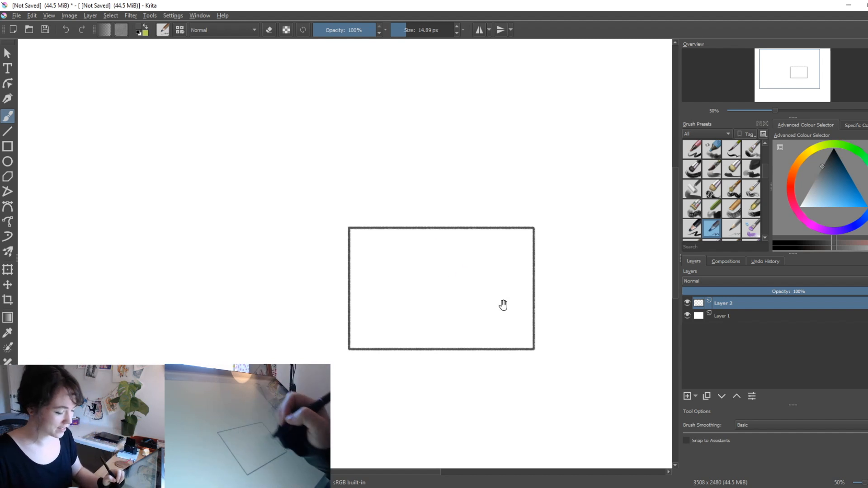
{"action": "left_click_drag", "start_coordinate": [503, 305], "coordinate": [489, 263]}
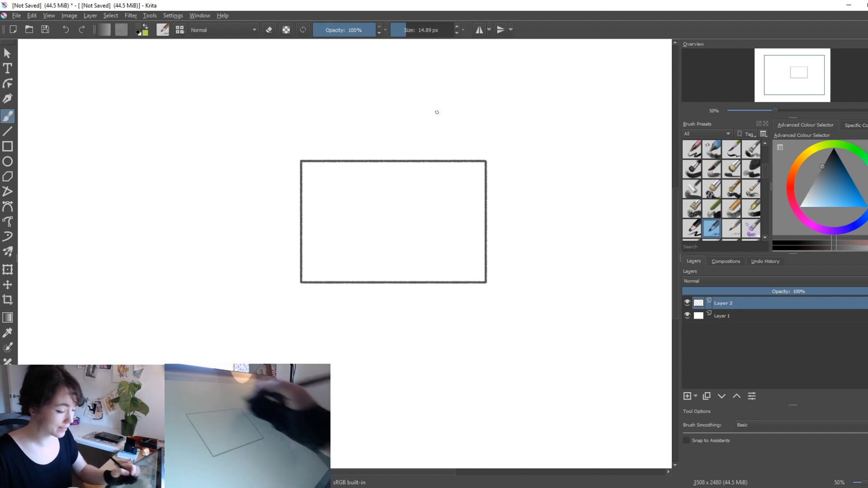
{"action": "left_click_drag", "start_coordinate": [310, 80], "coordinate": [311, 104]}
{"action": "left_click_drag", "start_coordinate": [306, 77], "coordinate": [354, 93]}
{"action": "left_click_drag", "start_coordinate": [348, 86], "coordinate": [385, 91]}
{"action": "key", "text": "ctrl+z"}
{"action": "mouse_move", "coordinate": [379, 85]}
{"action": "left_mouse_down"}
{"action": "mouse_move", "coordinate": [380, 98]}
{"action": "mouse_move", "coordinate": [419, 98]}
{"action": "left_mouse_up"}
{"action": "mouse_move", "coordinate": [431, 88]}
{"action": "left_mouse_down"}
{"action": "mouse_move", "coordinate": [470, 97]}
{"action": "mouse_move", "coordinate": [498, 90]}
{"action": "left_mouse_up"}
{"action": "mouse_move", "coordinate": [492, 85]}
{"action": "left_mouse_down"}
{"action": "mouse_move", "coordinate": [492, 96]}
{"action": "mouse_move", "coordinate": [521, 99]}
{"action": "left_mouse_up"}
{"action": "left_click_drag", "start_coordinate": [514, 86], "coordinate": [544, 92]}
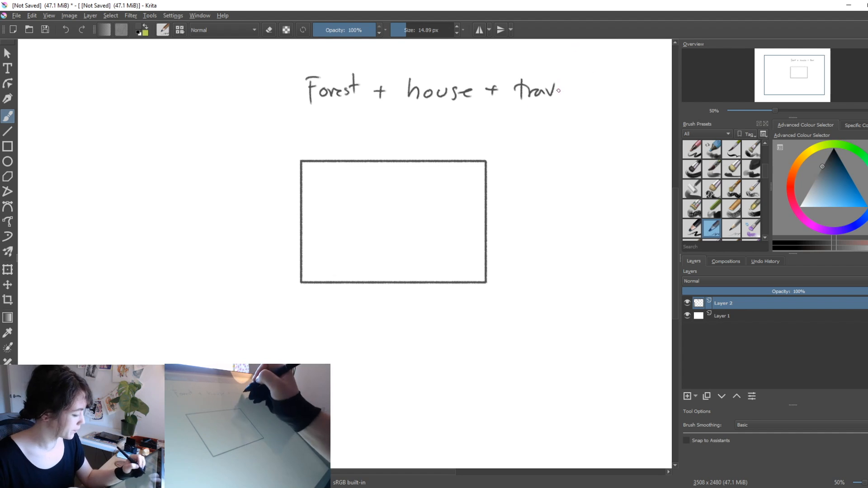
{"action": "left_click_drag", "start_coordinate": [560, 89], "coordinate": [595, 93]}
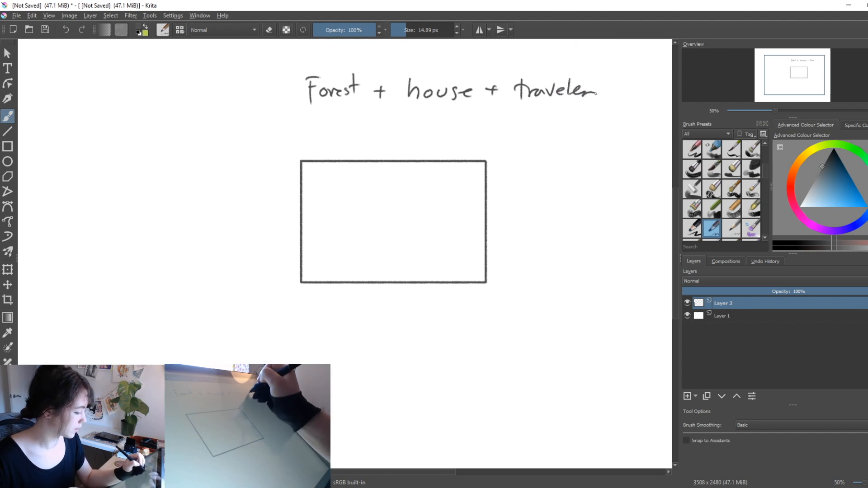
{"action": "left_click_drag", "start_coordinate": [294, 105], "coordinate": [599, 105]}
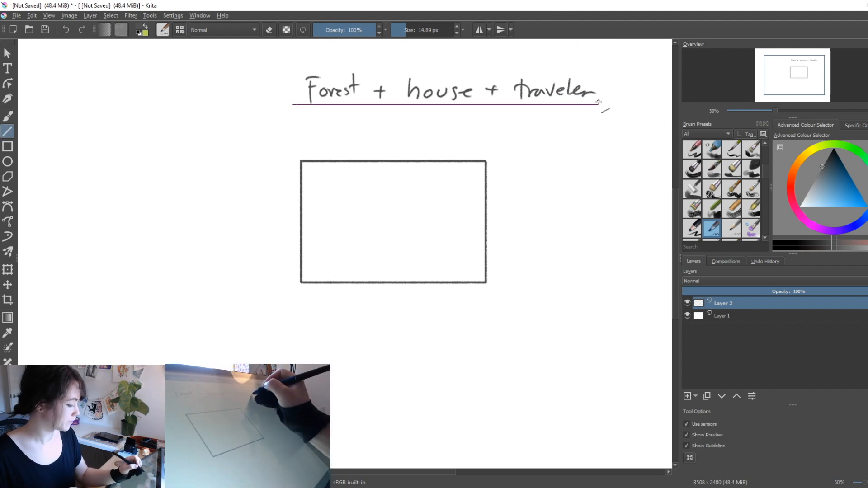
Select the thumbnail frame with a rectangular selection and paste a copy of it onto a new layer.
{"action": "left_click_drag", "start_coordinate": [479, 288], "coordinate": [399, 309]}
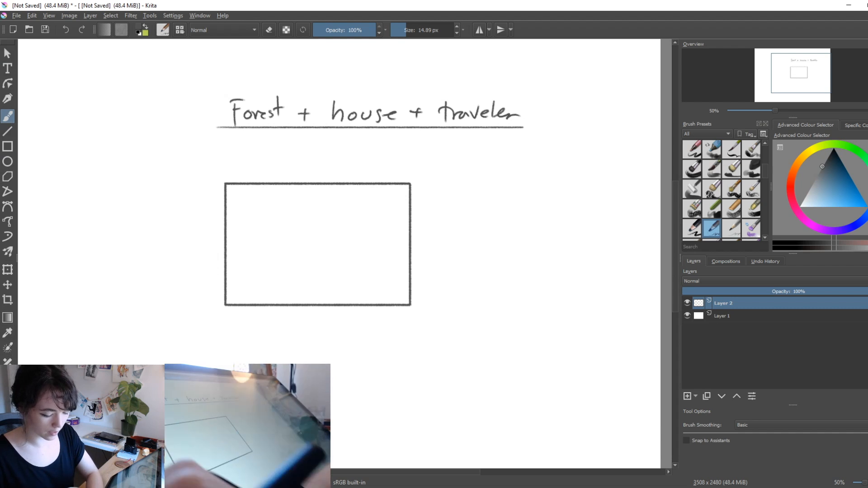
{"action": "left_click", "coordinate": [8, 442]}
{"action": "mouse_move", "coordinate": [211, 171]}
{"action": "left_mouse_down"}
{"action": "mouse_move", "coordinate": [443, 313]}
{"action": "mouse_move", "coordinate": [436, 312]}
{"action": "left_mouse_up"}
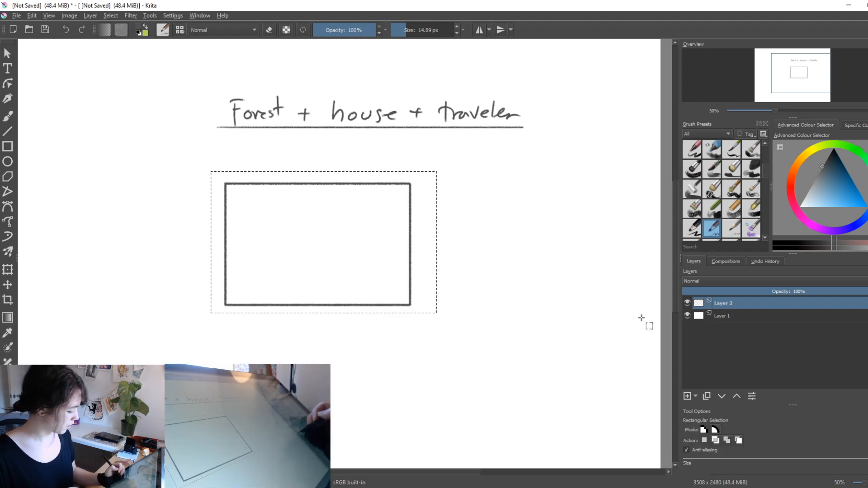
{"action": "key", "text": "ctrl+c"}
{"action": "key", "text": "ctrl+v"}
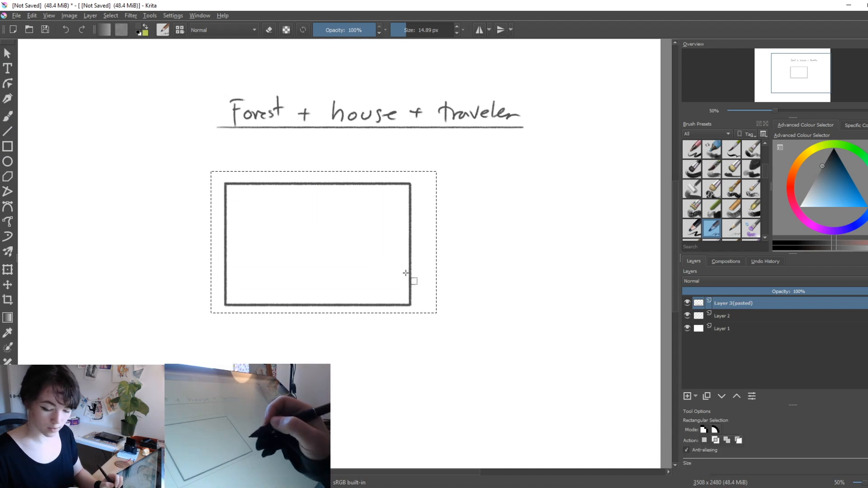
Move the pasted frame beside the original with a small gap, clear the selection and merge the copy into Layer 2.
{"action": "key", "text": "ctrl+t"}
{"action": "left_click_drag", "start_coordinate": [324, 266], "coordinate": [523, 306]}
{"action": "key", "text": "Return"}
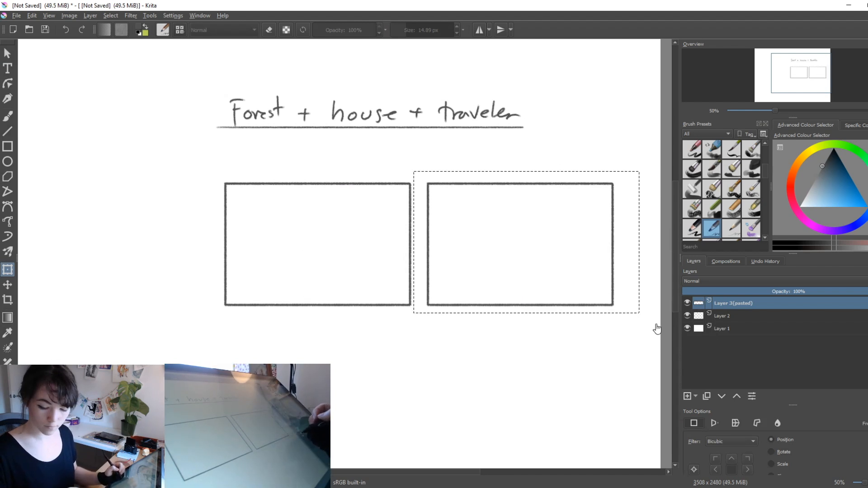
{"action": "key", "text": "ctrl+shift+a"}
{"action": "key", "text": "ctrl+e"}
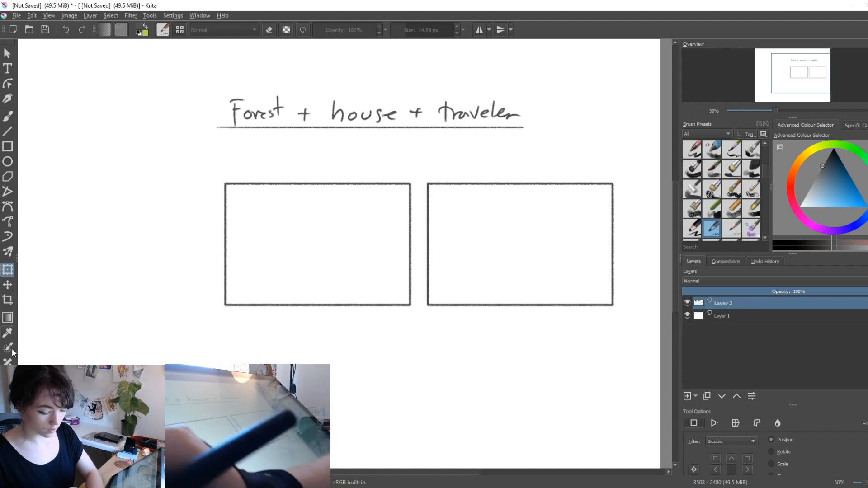
Copy both thumbnail frames onto a new layer and place the copy directly below them to form a two-by-two grid.
{"action": "key", "text": "ctrl+r"}
{"action": "left_click_drag", "start_coordinate": [202, 175], "coordinate": [626, 316]}
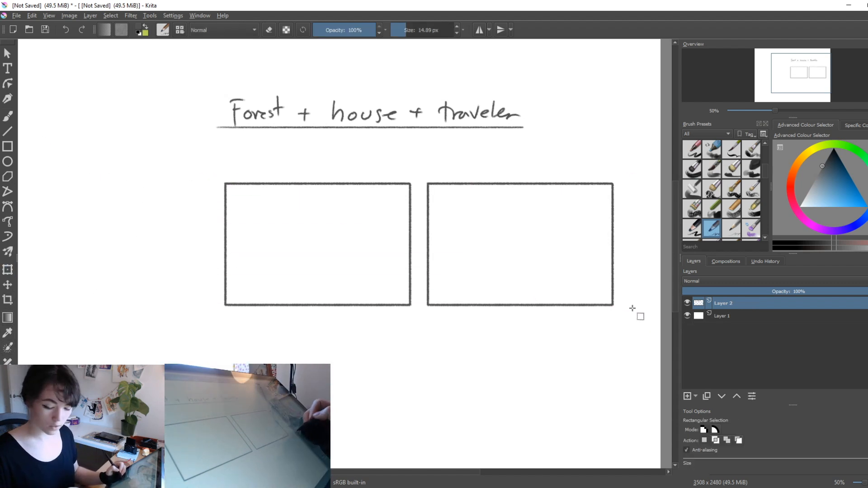
{"action": "key", "text": "ctrl+c"}
{"action": "key", "text": "ctrl+v"}
{"action": "key", "text": "ctrl+t"}
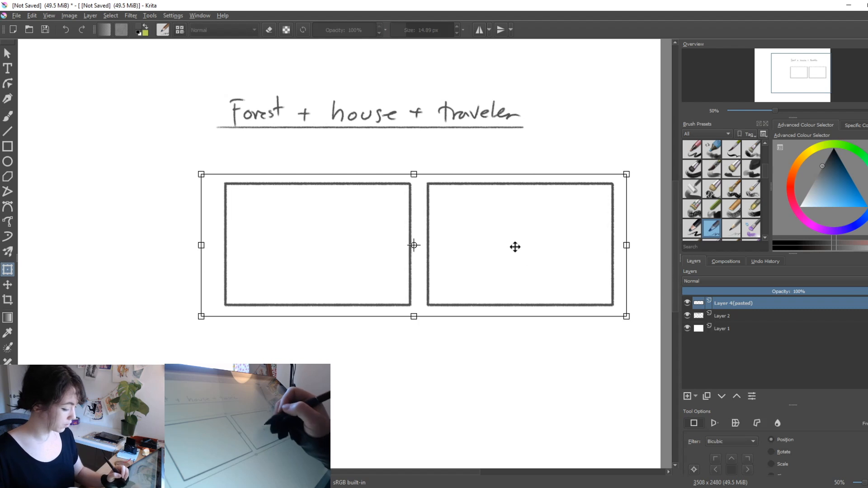
{"action": "left_click_drag", "start_coordinate": [511, 248], "coordinate": [507, 380]}
{"action": "key", "text": "Return"}
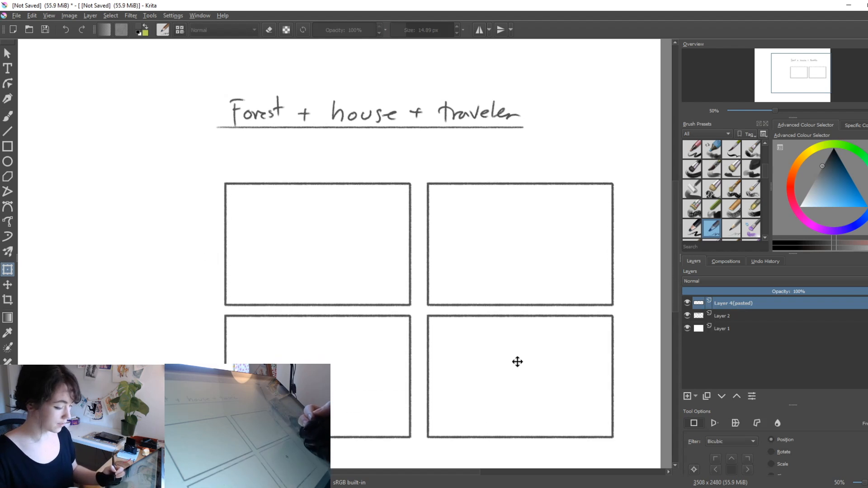
{"action": "key", "text": "ctrl+shift+a"}
Switch to the freehand brush and set its size to 21.91 px.
{"action": "left_click_drag", "start_coordinate": [549, 327], "coordinate": [544, 267]}
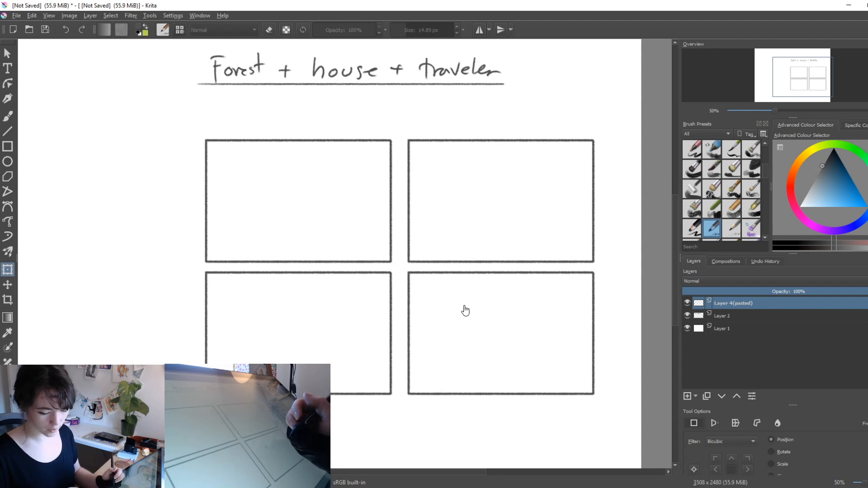
{"action": "key", "text": "b"}
{"action": "left_click_drag", "start_coordinate": [494, 317], "coordinate": [484, 333]}
{"action": "mouse_move", "coordinate": [454, 305]}
{"action": "left_mouse_down"}
{"action": "mouse_move", "coordinate": [463, 277]}
{"action": "mouse_move", "coordinate": [497, 300]}
{"action": "left_mouse_up"}
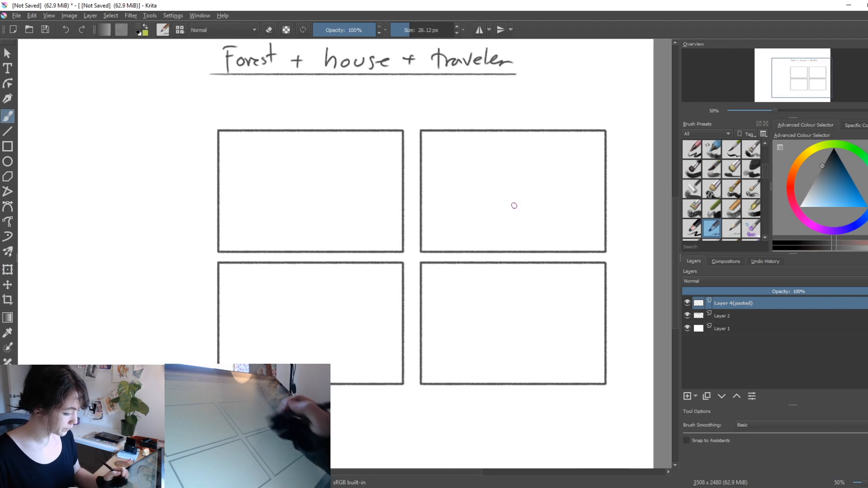
{"action": "left_click_drag", "start_coordinate": [407, 274], "coordinate": [484, 309]}
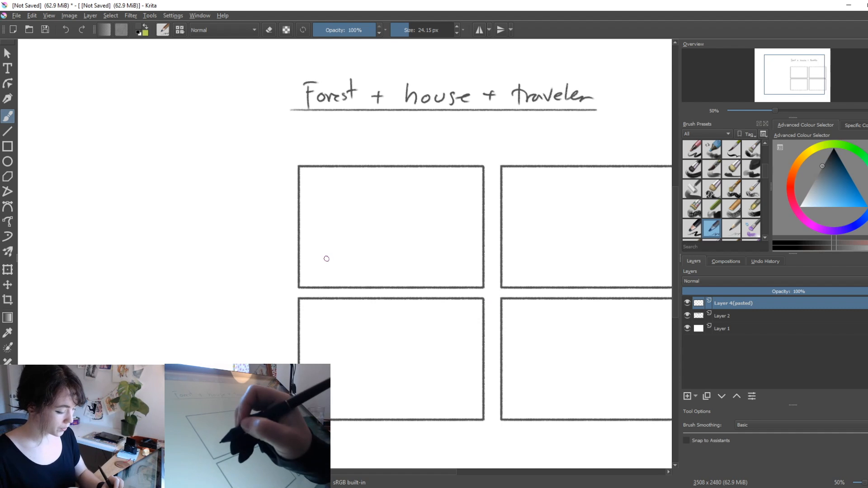
{"action": "left_click_drag", "start_coordinate": [331, 258], "coordinate": [329, 259]}
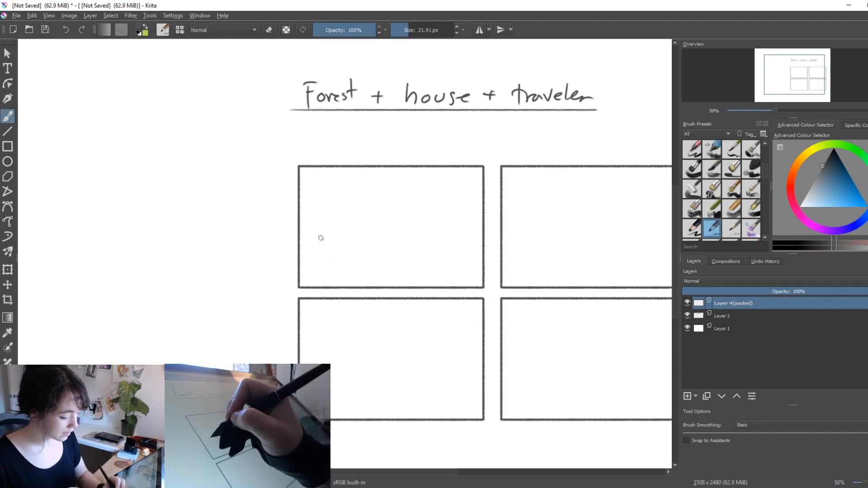
Outline a traveler's head, back and backpack in the lower left of the first frame, erasing the overlapping line.
{"action": "key", "text": "ctrl+z"}
{"action": "key", "text": "ctrl+z"}
{"action": "mouse_move", "coordinate": [322, 235]}
{"action": "left_mouse_down"}
{"action": "mouse_move", "coordinate": [334, 235]}
{"action": "mouse_move", "coordinate": [319, 274]}
{"action": "left_mouse_up"}
{"action": "key", "text": "ctrl+z"}
{"action": "key", "text": "ctrl+z"}
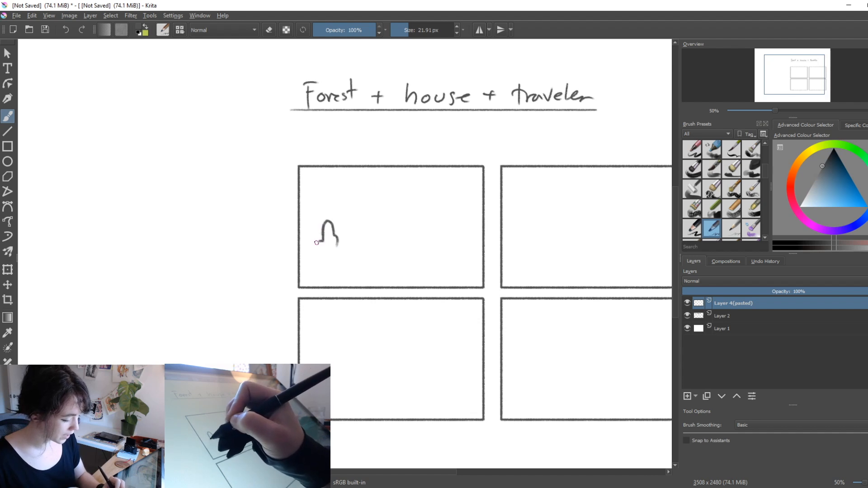
{"action": "left_click_drag", "start_coordinate": [335, 240], "coordinate": [338, 273]}
{"action": "key", "text": "ctrl+z"}
{"action": "mouse_move", "coordinate": [333, 234]}
{"action": "left_mouse_down"}
{"action": "mouse_move", "coordinate": [340, 271]}
{"action": "mouse_move", "coordinate": [314, 287]}
{"action": "mouse_move", "coordinate": [338, 284]}
{"action": "mouse_move", "coordinate": [310, 271]}
{"action": "left_mouse_up"}
{"action": "key", "text": "e"}
{"action": "mouse_move", "coordinate": [315, 241]}
{"action": "left_mouse_down"}
{"action": "mouse_move", "coordinate": [316, 261]}
{"action": "mouse_move", "coordinate": [320, 245]}
{"action": "left_mouse_up"}
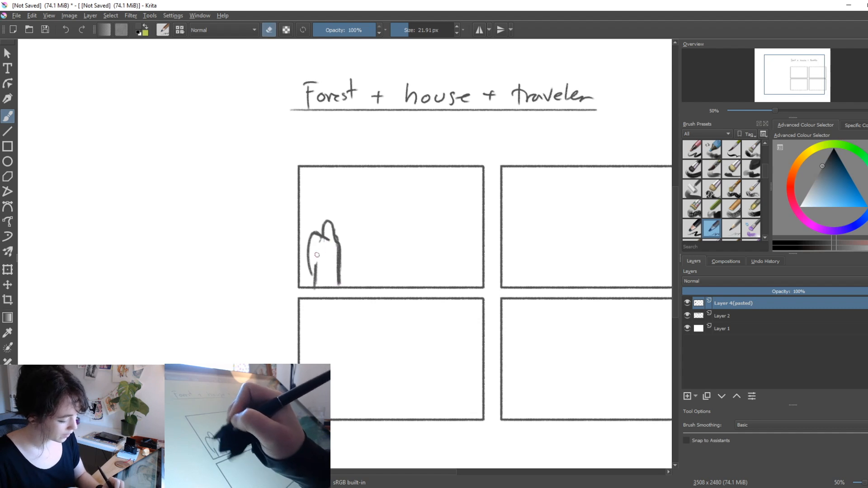
Complete the traveler's outline and shade the head, body and backpack grey.
{"action": "key", "text": "e"}
{"action": "left_click_drag", "start_coordinate": [313, 274], "coordinate": [320, 274]}
{"action": "mouse_move", "coordinate": [333, 242]}
{"action": "left_mouse_down"}
{"action": "mouse_move", "coordinate": [328, 272]}
{"action": "mouse_move", "coordinate": [335, 239]}
{"action": "mouse_move", "coordinate": [339, 289]}
{"action": "left_mouse_up"}
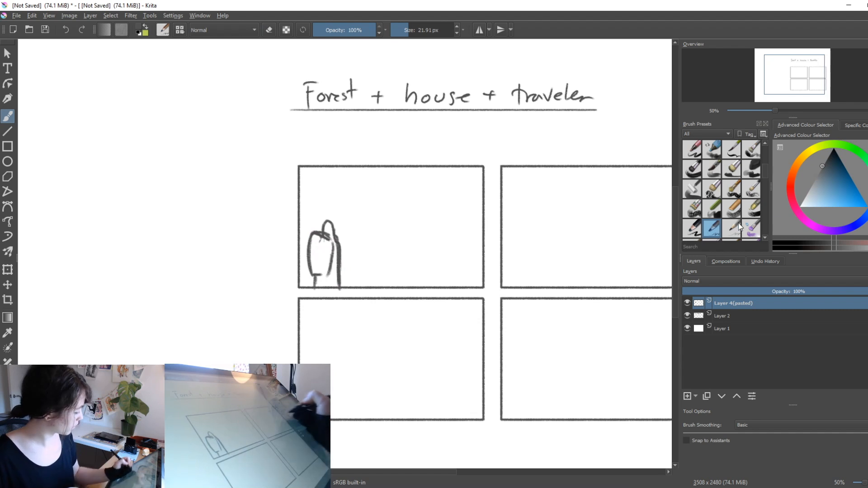
{"action": "left_click_drag", "start_coordinate": [340, 253], "coordinate": [339, 288]}
{"action": "mouse_move", "coordinate": [326, 220]}
{"action": "left_mouse_down"}
{"action": "mouse_move", "coordinate": [342, 237]}
{"action": "mouse_move", "coordinate": [315, 269]}
{"action": "left_mouse_up"}
{"action": "mouse_move", "coordinate": [315, 237]}
{"action": "left_mouse_down"}
{"action": "mouse_move", "coordinate": [335, 254]}
{"action": "mouse_move", "coordinate": [333, 287]}
{"action": "left_mouse_up"}
{"action": "key", "text": "bracketleft"}
{"action": "key", "text": "bracketleft"}
{"action": "key", "text": "bracketleft"}
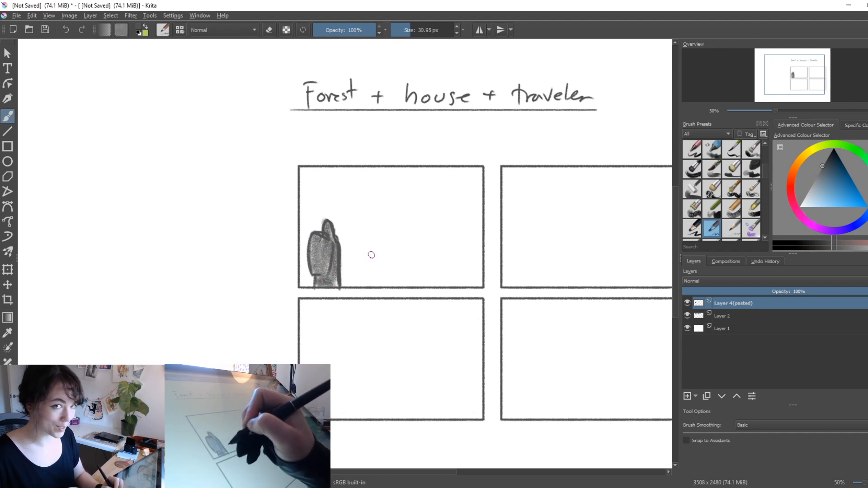
Add a diagonal stick and upward spikes to the traveler's backpack and set the brush size to 20.31 px.
{"action": "left_click_drag", "start_coordinate": [398, 322], "coordinate": [390, 332]}
{"action": "key", "text": "bracketleft"}
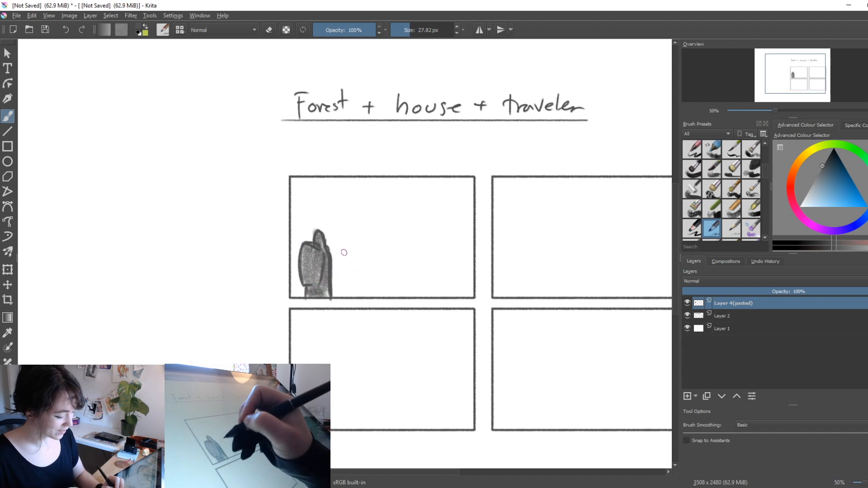
{"action": "key", "text": "e"}
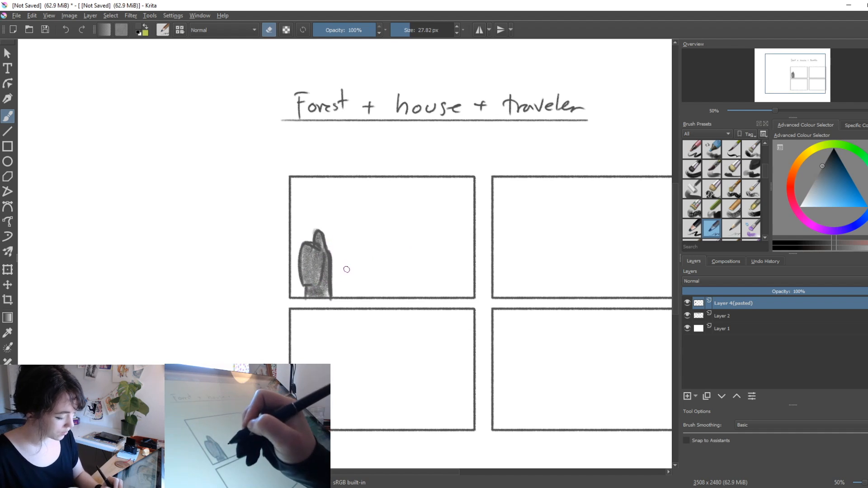
{"action": "key", "text": "e"}
{"action": "mouse_move", "coordinate": [296, 274]}
{"action": "left_mouse_down"}
{"action": "mouse_move", "coordinate": [330, 239]}
{"action": "mouse_move", "coordinate": [311, 276]}
{"action": "left_mouse_up"}
{"action": "mouse_move", "coordinate": [305, 224]}
{"action": "left_mouse_down"}
{"action": "mouse_move", "coordinate": [309, 257]}
{"action": "mouse_move", "coordinate": [304, 245]}
{"action": "left_mouse_up"}
{"action": "left_click_drag", "start_coordinate": [379, 316], "coordinate": [369, 307]}
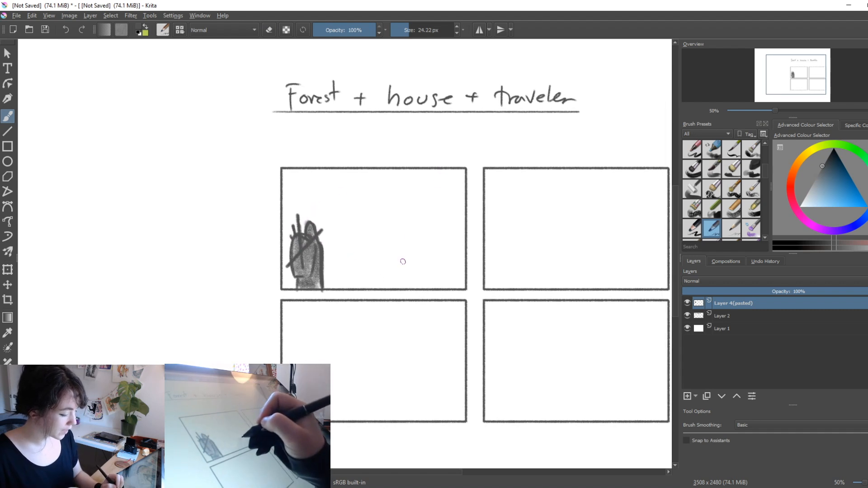
{"action": "key", "text": "bracketleft"}
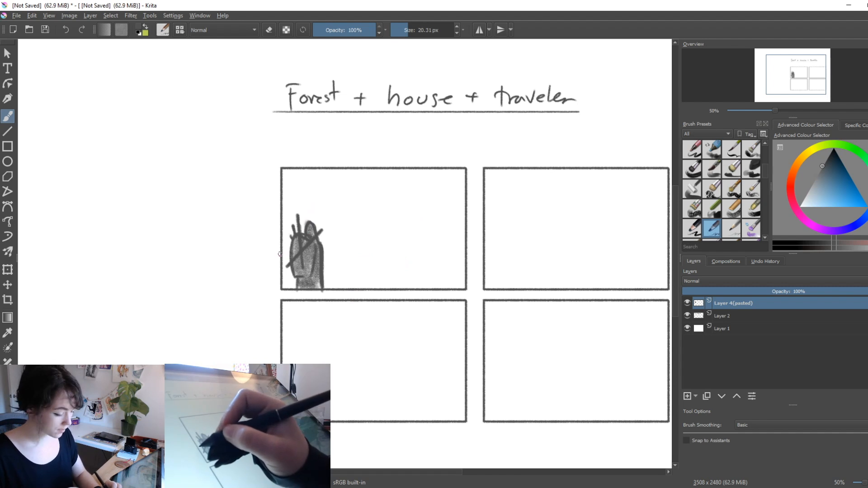
Try a straight horizon line across the lower third of the first frame.
{"action": "key", "text": "v"}
{"action": "left_click_drag", "start_coordinate": [281, 254], "coordinate": [463, 263]}
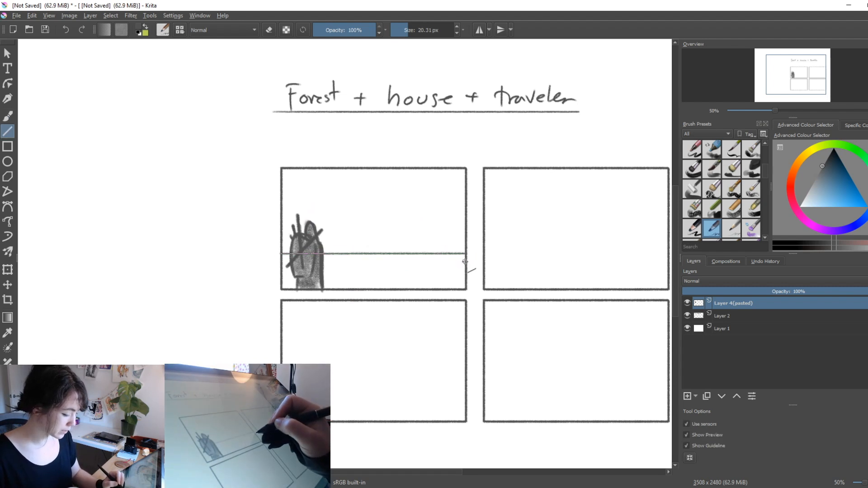
{"action": "key", "text": "b"}
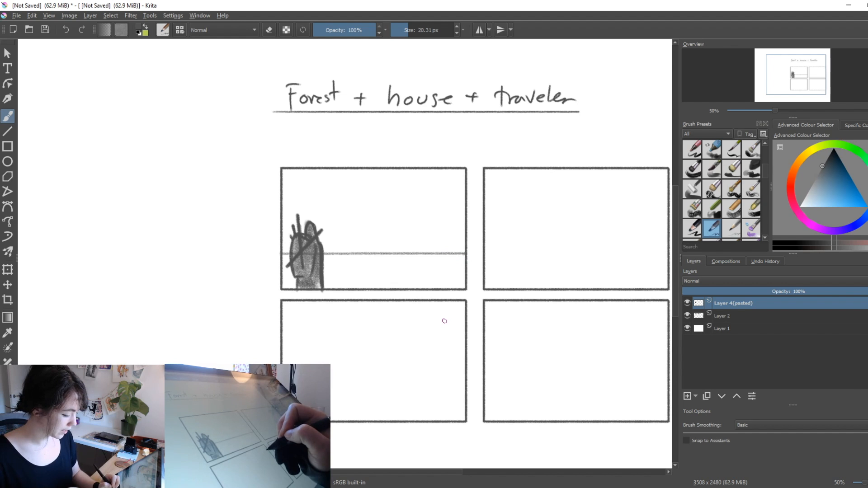
{"action": "key", "text": "ctrl+z"}
Try a high straight horizon line with a diagonal line rising from the traveler's feet to it.
{"action": "key", "text": "v"}
{"action": "left_click_drag", "start_coordinate": [285, 190], "coordinate": [462, 190]}
{"action": "key", "text": "b"}
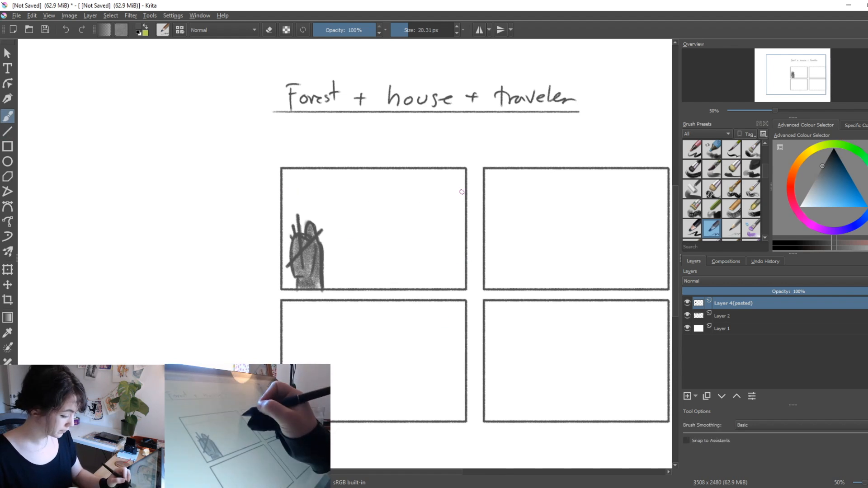
{"action": "left_click_drag", "start_coordinate": [320, 285], "coordinate": [453, 182]}
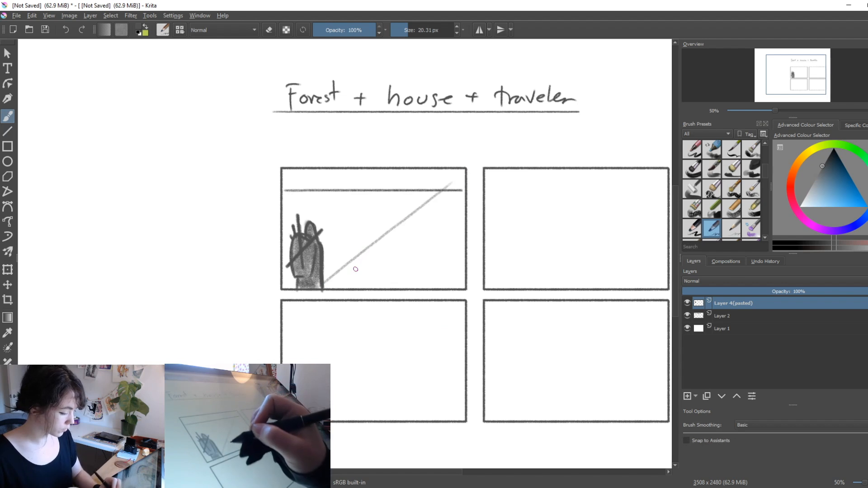
{"action": "key", "text": "ctrl+z"}
{"action": "key", "text": "ctrl+z"}
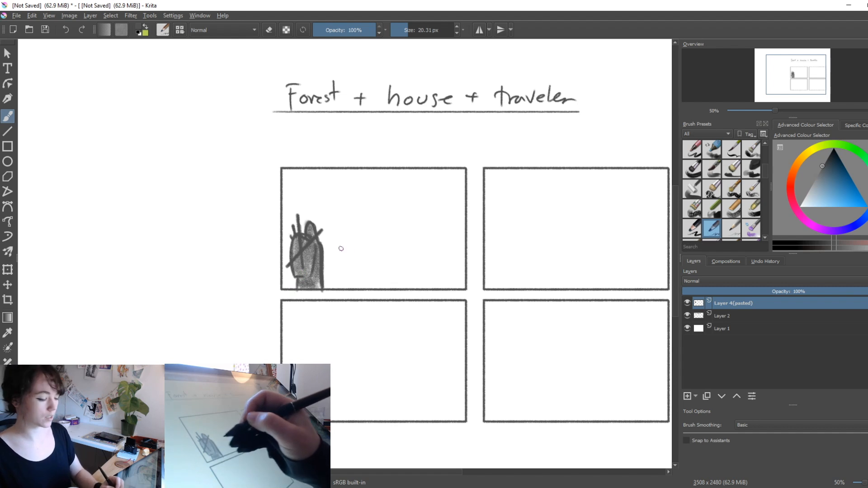
Try a freehand high horizon with loosely sketched ground shapes on the right side of the first frame.
{"action": "mouse_move", "coordinate": [284, 191]}
{"action": "left_mouse_down"}
{"action": "mouse_move", "coordinate": [454, 191]}
{"action": "mouse_move", "coordinate": [382, 247]}
{"action": "mouse_move", "coordinate": [425, 259]}
{"action": "left_mouse_up"}
{"action": "left_click_drag", "start_coordinate": [425, 219], "coordinate": [465, 224]}
{"action": "mouse_move", "coordinate": [465, 228]}
{"action": "left_mouse_down"}
{"action": "mouse_move", "coordinate": [429, 258]}
{"action": "mouse_move", "coordinate": [428, 276]}
{"action": "left_mouse_up"}
{"action": "left_click_drag", "start_coordinate": [386, 249], "coordinate": [388, 265]}
{"action": "mouse_move", "coordinate": [457, 238]}
{"action": "left_mouse_down"}
{"action": "mouse_move", "coordinate": [453, 261]}
{"action": "mouse_move", "coordinate": [427, 281]}
{"action": "left_mouse_up"}
{"action": "key", "text": "ctrl+z"}
{"action": "key", "text": "ctrl+z"}
{"action": "key", "text": "ctrl+z"}
{"action": "key", "text": "ctrl+z"}
{"action": "key", "text": "ctrl+z"}
{"action": "key", "text": "ctrl+z"}
{"action": "key", "text": "ctrl+z"}
{"action": "key", "text": "ctrl+z"}
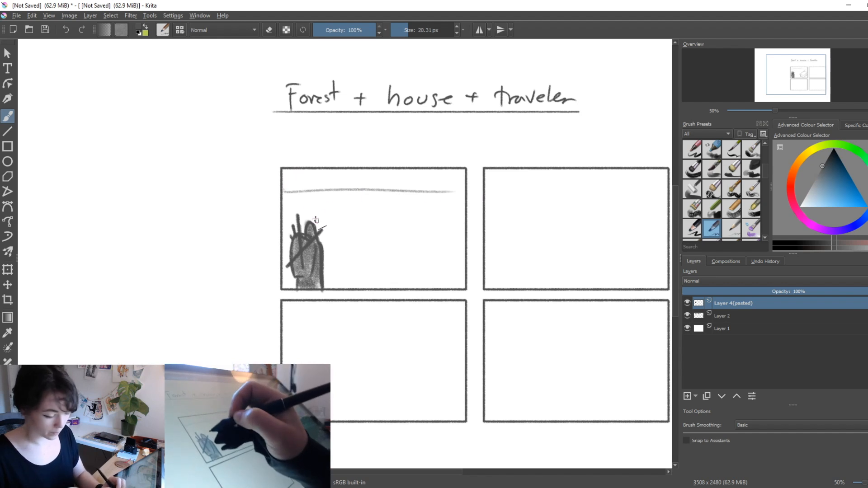
Try a straight horizon line close to the upper edge of the first frame.
{"action": "key", "text": "v"}
{"action": "left_click_drag", "start_coordinate": [284, 190], "coordinate": [462, 191]}
{"action": "key", "text": "b"}
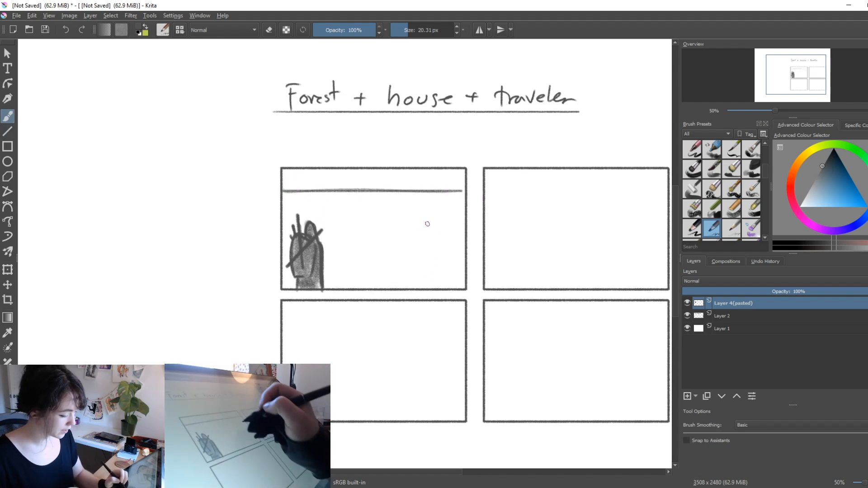
{"action": "key", "text": "ctrl+z"}
{"action": "key", "text": "ctrl+z"}
Try a low straight horizon in the first frame, replacing it with one at the traveler's head height.
{"action": "key", "text": "v"}
{"action": "left_click_drag", "start_coordinate": [319, 256], "coordinate": [463, 262]}
{"action": "key", "text": "b"}
{"action": "key", "text": "ctrl+z"}
{"action": "key", "text": "v"}
{"action": "left_click_drag", "start_coordinate": [283, 225], "coordinate": [465, 225]}
{"action": "key", "text": "b"}
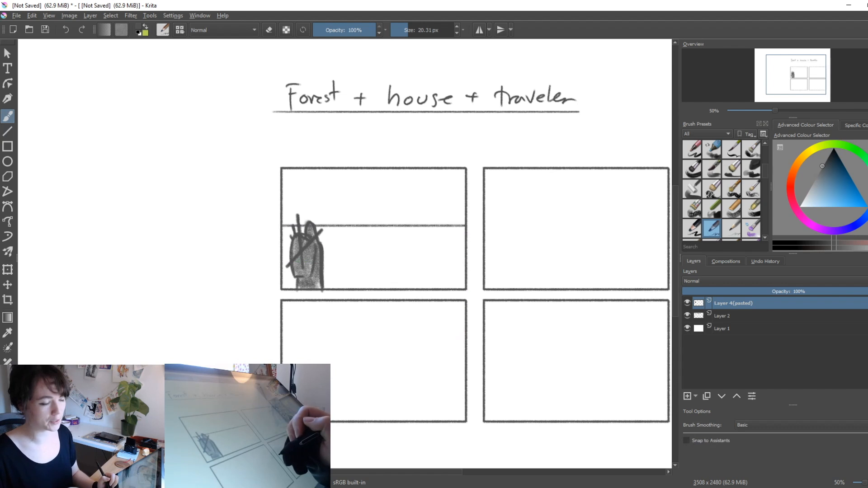
{"action": "key", "text": "ctrl+z"}
Draw a straight horizon line across the lower third of the first frame, behind the traveler's body.
{"action": "key", "text": "v"}
{"action": "left_click_drag", "start_coordinate": [282, 255], "coordinate": [466, 261]}
{"action": "key", "text": "b"}
Sketch a treeline in the first frame that descends from the upper edge towards the horizon and rises to the right edge.
{"action": "left_click_drag", "start_coordinate": [480, 313], "coordinate": [502, 323]}
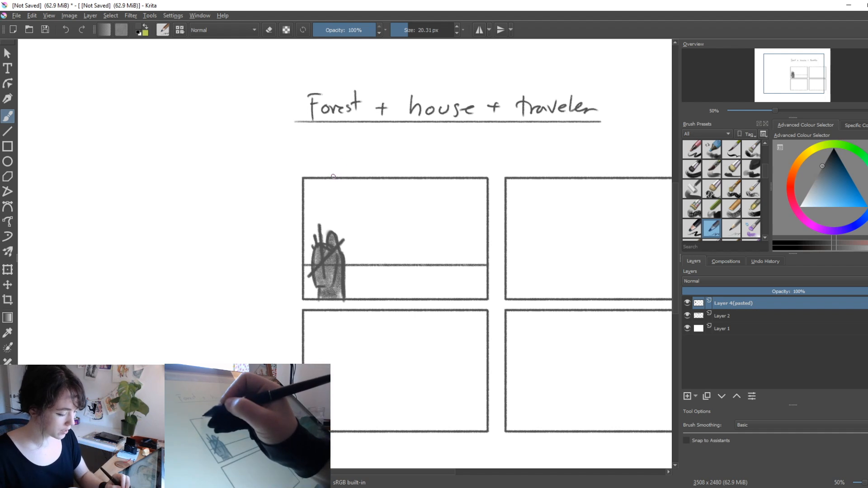
{"action": "left_click_drag", "start_coordinate": [353, 184], "coordinate": [407, 253]}
{"action": "mouse_move", "coordinate": [352, 179]}
{"action": "left_mouse_down"}
{"action": "mouse_move", "coordinate": [396, 227]}
{"action": "mouse_move", "coordinate": [443, 248]}
{"action": "left_mouse_up"}
{"action": "left_click_drag", "start_coordinate": [487, 206], "coordinate": [453, 253]}
{"action": "key", "text": "e"}
{"action": "left_click_drag", "start_coordinate": [353, 186], "coordinate": [379, 223]}
{"action": "key", "text": "e"}
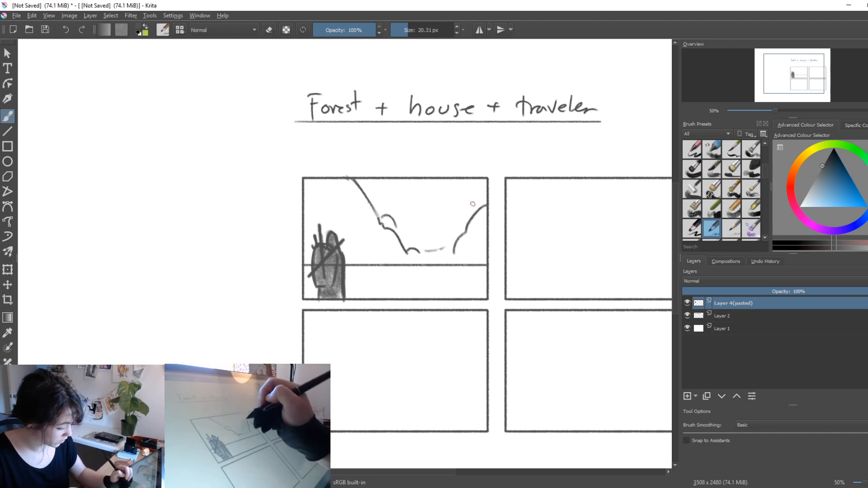
{"action": "left_click_drag", "start_coordinate": [485, 199], "coordinate": [454, 252]}
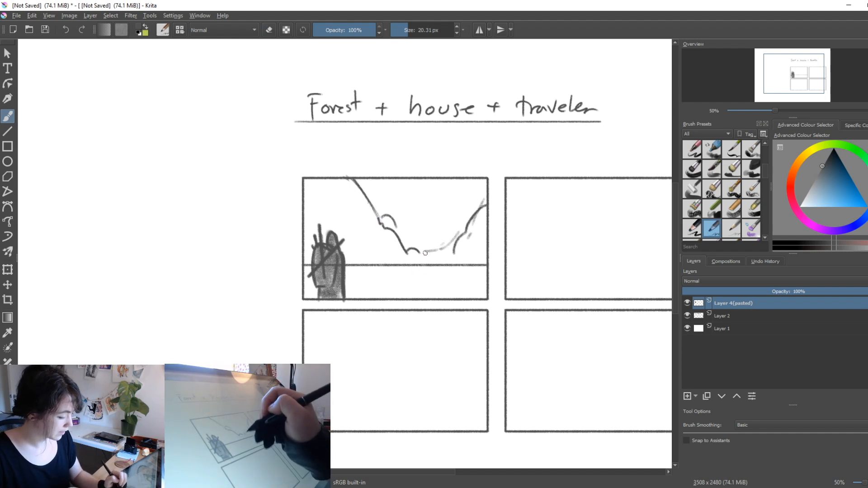
Handwrite "Sky" in the open area and "Forest" above the traveler in the first frame.
{"action": "left_click_drag", "start_coordinate": [412, 192], "coordinate": [407, 203]}
{"action": "mouse_move", "coordinate": [415, 191]}
{"action": "left_mouse_down"}
{"action": "mouse_move", "coordinate": [417, 202]}
{"action": "mouse_move", "coordinate": [428, 204]}
{"action": "left_mouse_up"}
{"action": "left_click_drag", "start_coordinate": [433, 192], "coordinate": [427, 210]}
{"action": "left_click_drag", "start_coordinate": [314, 196], "coordinate": [321, 194]}
{"action": "left_click_drag", "start_coordinate": [314, 203], "coordinate": [320, 202]}
{"action": "left_click_drag", "start_coordinate": [323, 199], "coordinate": [346, 208]}
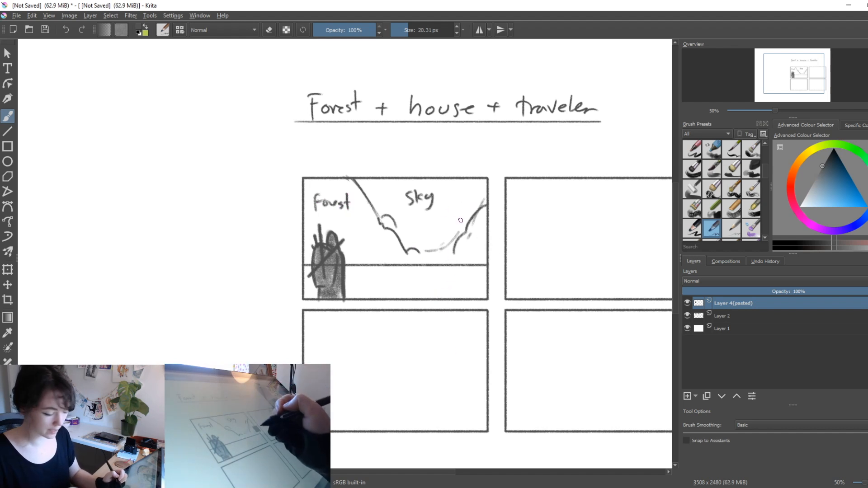
Try a low straight horizon with a shallow, uneven treeline just above it in the second frame.
{"action": "left_click_drag", "start_coordinate": [538, 303], "coordinate": [394, 304]}
{"action": "left_click_drag", "start_coordinate": [362, 238], "coordinate": [543, 241]}
{"action": "key", "text": "ctrl+z"}
{"action": "left_click_drag", "start_coordinate": [362, 266], "coordinate": [544, 266]}
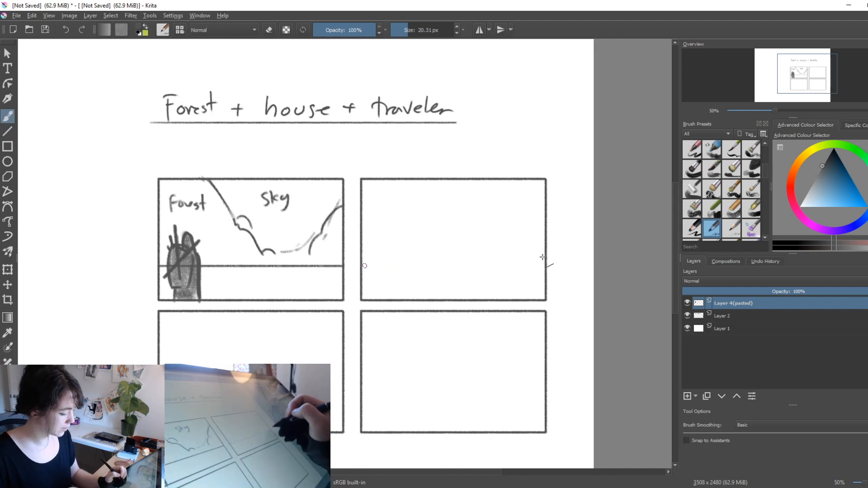
{"action": "mouse_move", "coordinate": [362, 240]}
{"action": "left_mouse_down"}
{"action": "mouse_move", "coordinate": [421, 260]}
{"action": "mouse_move", "coordinate": [546, 254]}
{"action": "left_mouse_up"}
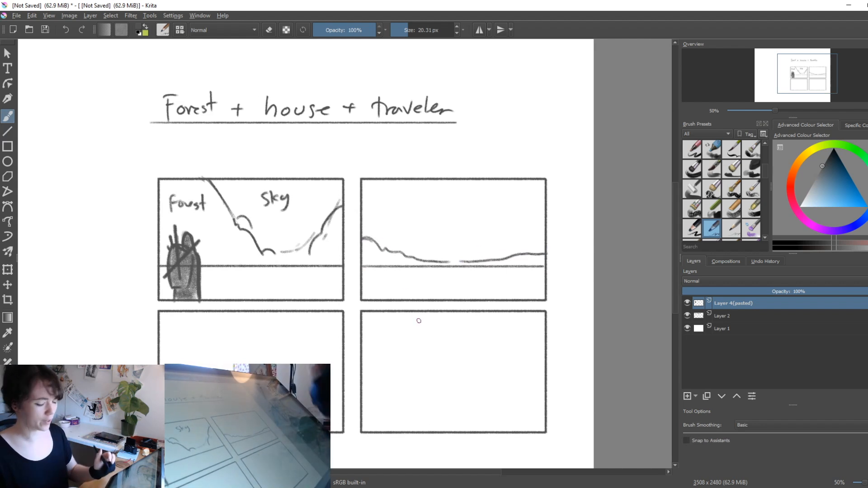
{"action": "key", "text": "ctrl+z"}
{"action": "key", "text": "ctrl+z"}
Try several diagonal composition lines running down from the upper and side edges of the second frame.
{"action": "left_click_drag", "start_coordinate": [388, 180], "coordinate": [483, 272]}
{"action": "key", "text": "ctrl+z"}
{"action": "left_click_drag", "start_coordinate": [394, 180], "coordinate": [545, 283]}
{"action": "key", "text": "ctrl+z"}
{"action": "mouse_move", "coordinate": [546, 225]}
{"action": "left_mouse_down"}
{"action": "mouse_move", "coordinate": [447, 309]}
{"action": "mouse_move", "coordinate": [537, 239]}
{"action": "mouse_move", "coordinate": [464, 294]}
{"action": "left_mouse_up"}
{"action": "key", "text": "ctrl+z"}
{"action": "key", "text": "ctrl+z"}
{"action": "left_click_drag", "start_coordinate": [544, 224], "coordinate": [457, 305]}
{"action": "key", "text": "ctrl+z"}
{"action": "left_click_drag", "start_coordinate": [356, 224], "coordinate": [439, 274]}
{"action": "key", "text": "ctrl+z"}
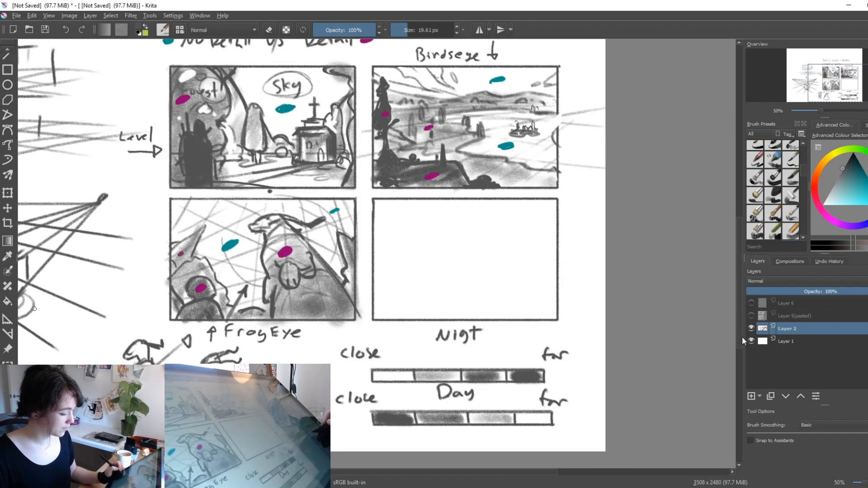
Lower Layer 2's opacity to about 19% and show the pasted composition reference on Layer 5.
{"action": "left_click_drag", "start_coordinate": [501, 326], "coordinate": [573, 314]}
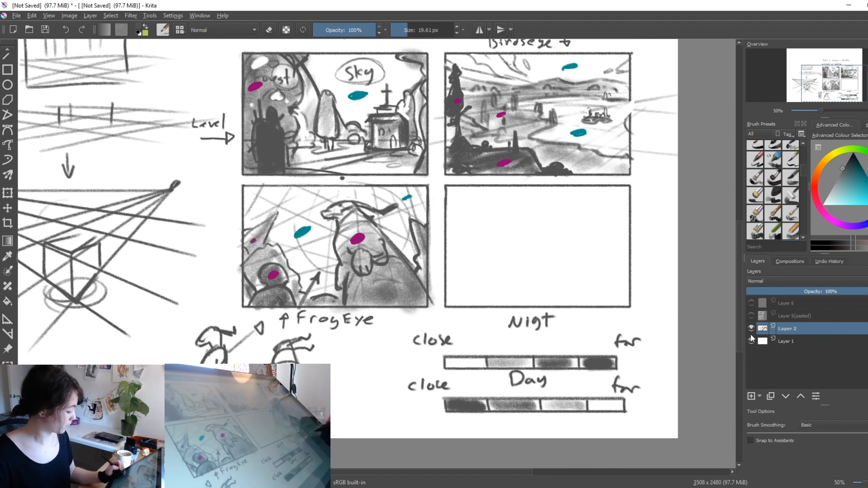
{"action": "left_click_drag", "start_coordinate": [834, 292], "coordinate": [771, 291]}
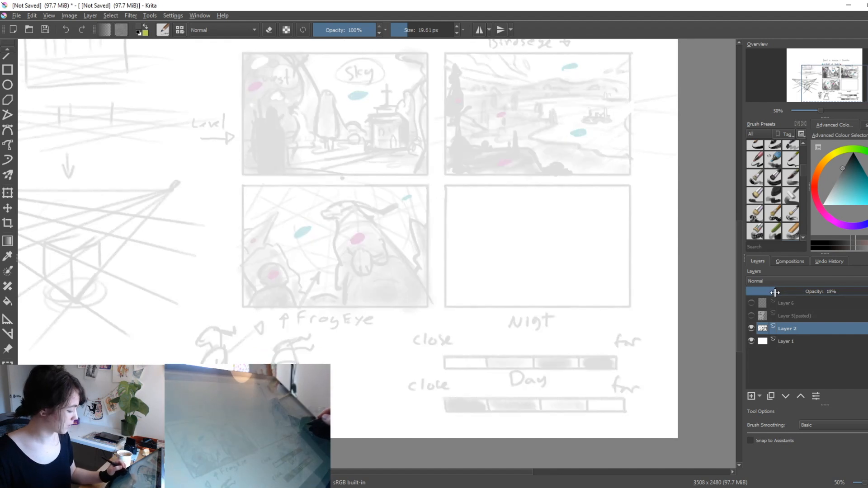
{"action": "left_click", "coordinate": [795, 316]}
{"action": "left_click", "coordinate": [751, 315]}
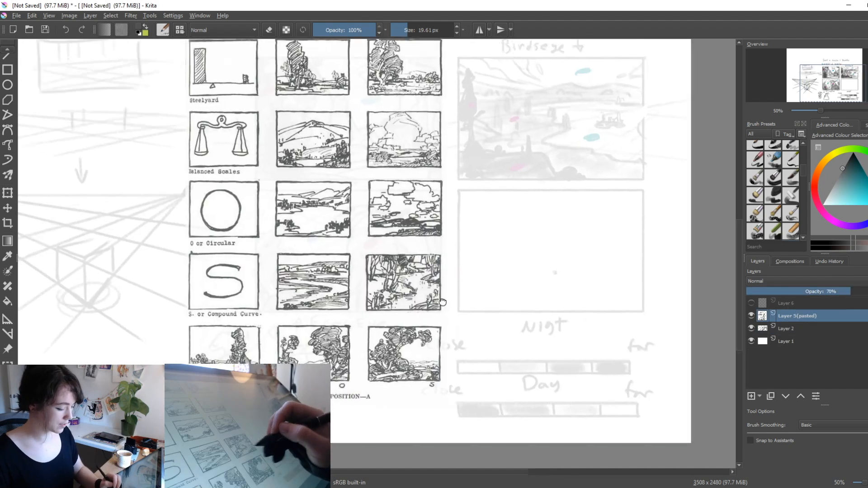
Add a new paint layer above the pasted composition reference and set the brush color to near-black.
{"action": "left_click_drag", "start_coordinate": [414, 294], "coordinate": [535, 330]}
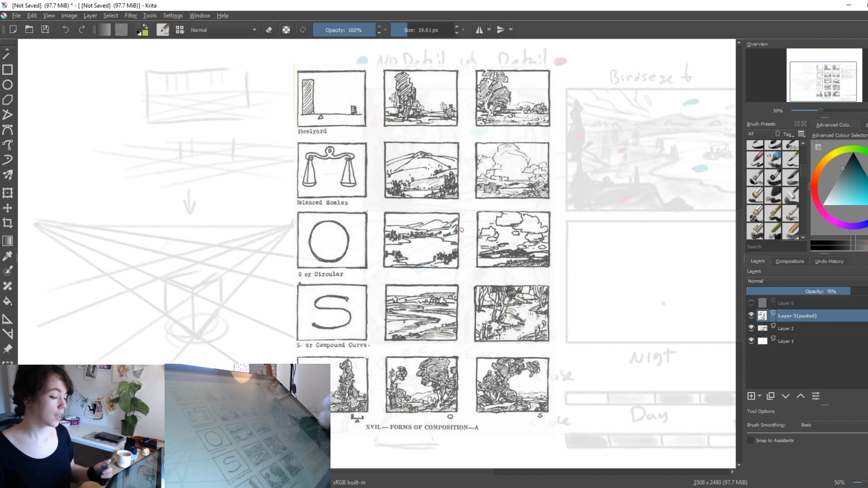
{"action": "mouse_move", "coordinate": [478, 386]}
{"action": "left_mouse_down"}
{"action": "mouse_move", "coordinate": [489, 372]}
{"action": "mouse_move", "coordinate": [486, 392]}
{"action": "left_mouse_up"}
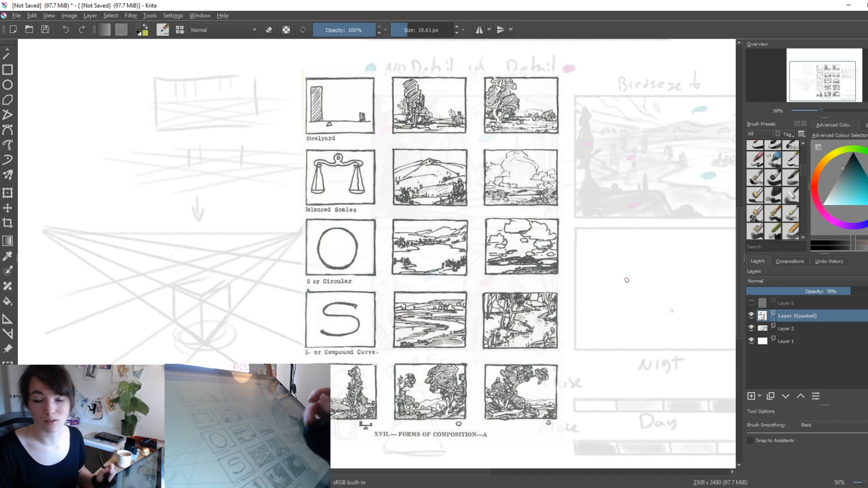
{"action": "left_click", "coordinate": [751, 396]}
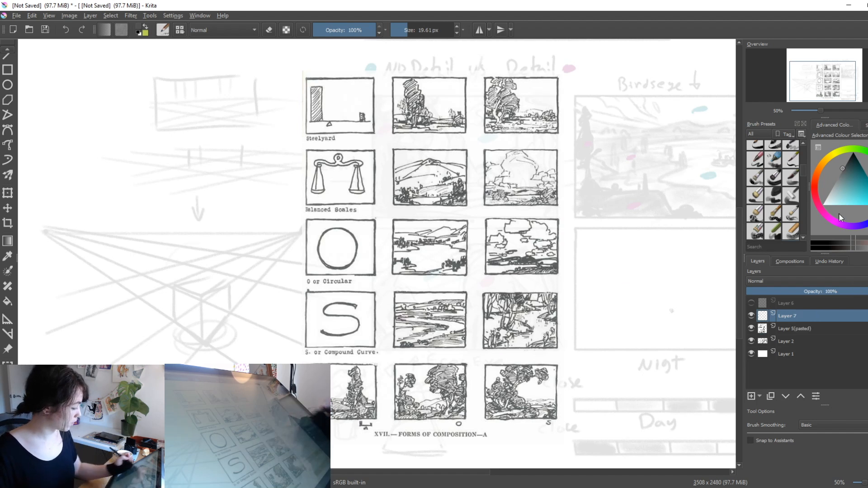
{"action": "left_click", "coordinate": [818, 204]}
{"action": "left_click", "coordinate": [847, 184]}
{"action": "left_click_drag", "start_coordinate": [846, 184], "coordinate": [857, 184]}
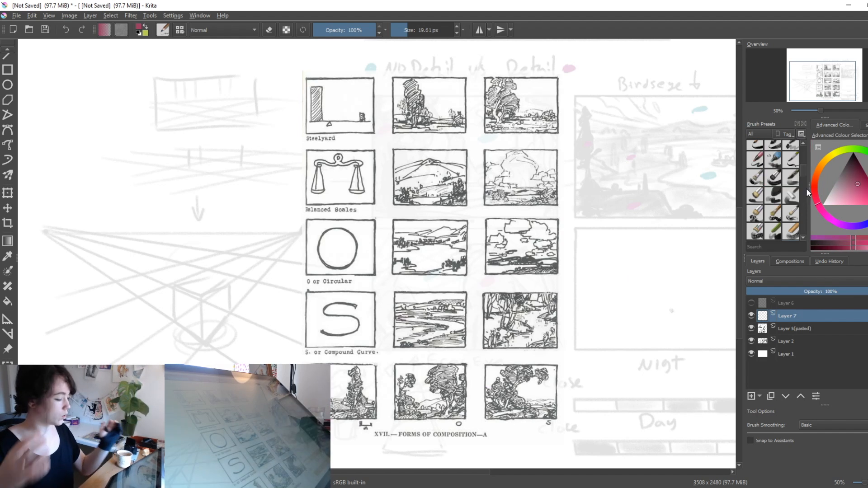
{"action": "left_click_drag", "start_coordinate": [860, 184], "coordinate": [862, 182]}
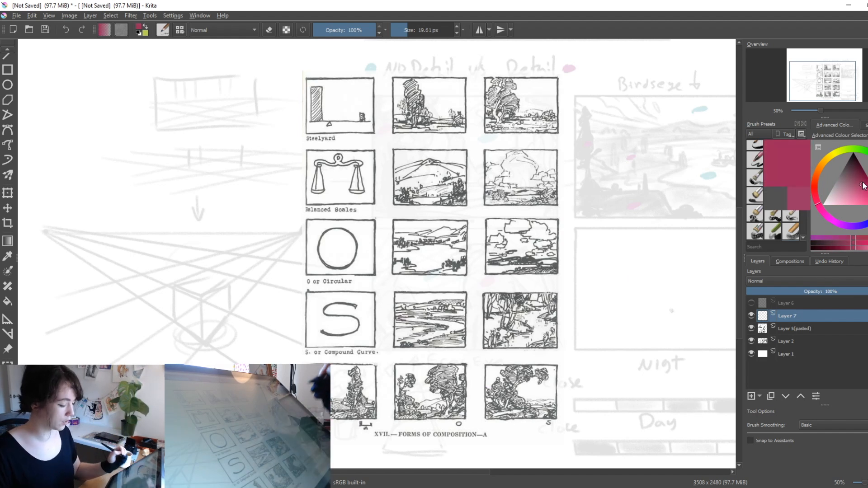
{"action": "left_click_drag", "start_coordinate": [489, 218], "coordinate": [632, 231]}
{"action": "left_click_drag", "start_coordinate": [835, 198], "coordinate": [840, 165]}
{"action": "left_click_drag", "start_coordinate": [544, 292], "coordinate": [595, 306]}
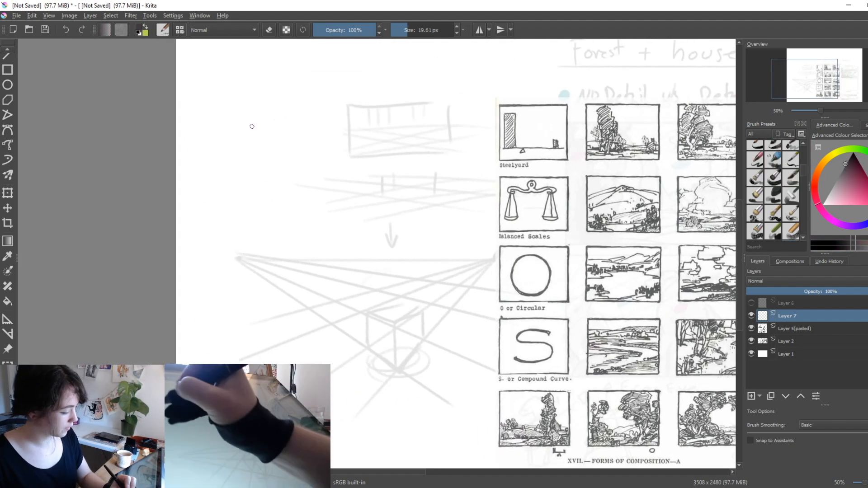
Handwrite "No Detail" in near-black in the blank area beside the composition examples, redoing the first lettering attempt.
{"action": "mouse_move", "coordinate": [243, 141]}
{"action": "left_mouse_down"}
{"action": "mouse_move", "coordinate": [263, 121]}
{"action": "mouse_move", "coordinate": [300, 141]}
{"action": "left_mouse_up"}
{"action": "mouse_move", "coordinate": [316, 121]}
{"action": "left_mouse_down"}
{"action": "mouse_move", "coordinate": [316, 140]}
{"action": "mouse_move", "coordinate": [322, 130]}
{"action": "left_mouse_up"}
{"action": "mouse_move", "coordinate": [329, 130]}
{"action": "left_mouse_down"}
{"action": "mouse_move", "coordinate": [333, 140]}
{"action": "mouse_move", "coordinate": [317, 139]}
{"action": "mouse_move", "coordinate": [325, 122]}
{"action": "mouse_move", "coordinate": [315, 141]}
{"action": "left_mouse_up"}
{"action": "key", "text": "ctrl+z"}
{"action": "key", "text": "ctrl+z"}
{"action": "key", "text": "ctrl+z"}
{"action": "key", "text": "ctrl+z"}
{"action": "key", "text": "ctrl+z"}
{"action": "mouse_move", "coordinate": [316, 127]}
{"action": "left_mouse_down"}
{"action": "mouse_move", "coordinate": [326, 125]}
{"action": "mouse_move", "coordinate": [324, 133]}
{"action": "left_mouse_up"}
{"action": "left_click_drag", "start_coordinate": [316, 140], "coordinate": [336, 138]}
{"action": "mouse_move", "coordinate": [330, 131]}
{"action": "left_mouse_down"}
{"action": "mouse_move", "coordinate": [346, 130]}
{"action": "mouse_move", "coordinate": [350, 140]}
{"action": "left_mouse_up"}
{"action": "left_click_drag", "start_coordinate": [355, 131], "coordinate": [362, 140]}
Handwrite "v/s" and "Detail" on two lines below the "No Detail" label.
{"action": "mouse_move", "coordinate": [280, 156]}
{"action": "left_mouse_down"}
{"action": "mouse_move", "coordinate": [304, 153]}
{"action": "mouse_move", "coordinate": [296, 172]}
{"action": "left_mouse_up"}
{"action": "left_click_drag", "start_coordinate": [320, 152], "coordinate": [312, 169]}
{"action": "left_click_drag", "start_coordinate": [265, 183], "coordinate": [267, 204]}
{"action": "left_click_drag", "start_coordinate": [273, 198], "coordinate": [326, 202]}
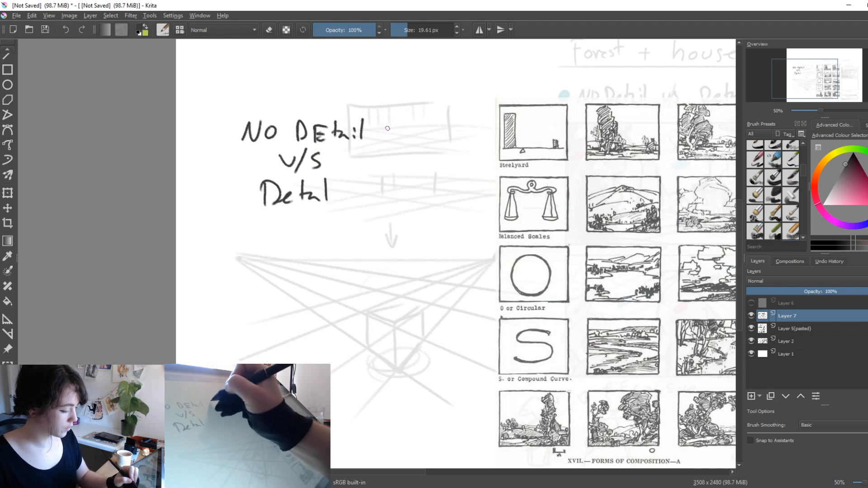
Add a circled "ND" beside the "No Detail" label and a circled "D" beside the "Detail" label.
{"action": "mouse_move", "coordinate": [388, 126]}
{"action": "left_mouse_down"}
{"action": "mouse_move", "coordinate": [388, 135]}
{"action": "mouse_move", "coordinate": [399, 122]}
{"action": "mouse_move", "coordinate": [404, 137]}
{"action": "mouse_move", "coordinate": [421, 113]}
{"action": "left_mouse_up"}
{"action": "left_click_drag", "start_coordinate": [391, 177], "coordinate": [389, 197]}
{"action": "mouse_move", "coordinate": [390, 177]}
{"action": "left_mouse_down"}
{"action": "mouse_move", "coordinate": [403, 187]}
{"action": "mouse_move", "coordinate": [391, 195]}
{"action": "left_mouse_up"}
{"action": "mouse_move", "coordinate": [415, 173]}
{"action": "left_mouse_down"}
{"action": "mouse_move", "coordinate": [431, 180]}
{"action": "mouse_move", "coordinate": [420, 166]}
{"action": "left_mouse_up"}
Mark the circled D with a large crimson dot and the circled ND with a teal dot.
{"action": "left_click_drag", "start_coordinate": [865, 200], "coordinate": [867, 180]}
{"action": "mouse_move", "coordinate": [399, 233]}
{"action": "left_mouse_down"}
{"action": "mouse_move", "coordinate": [427, 204]}
{"action": "mouse_move", "coordinate": [402, 190]}
{"action": "mouse_move", "coordinate": [436, 184]}
{"action": "left_mouse_up"}
{"action": "key", "text": "ctrl+z"}
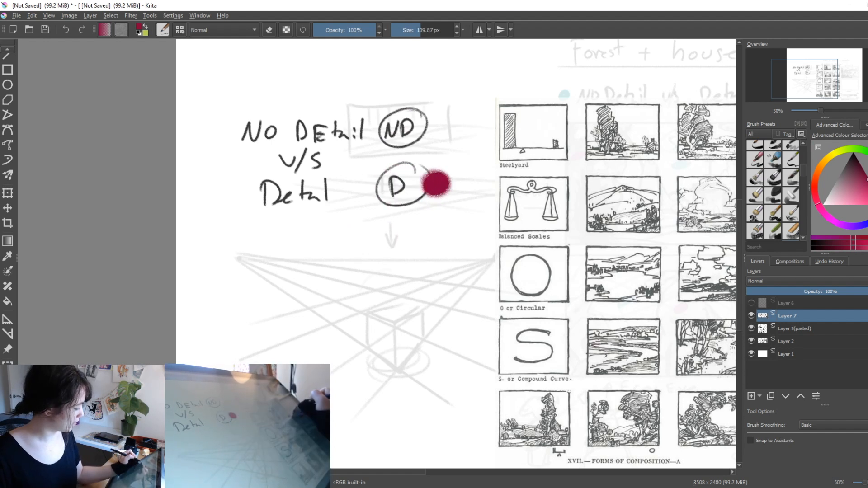
{"action": "left_click", "coordinate": [867, 187]}
{"action": "left_click_drag", "start_coordinate": [849, 196], "coordinate": [863, 179]}
{"action": "left_click_drag", "start_coordinate": [431, 123], "coordinate": [429, 130]}
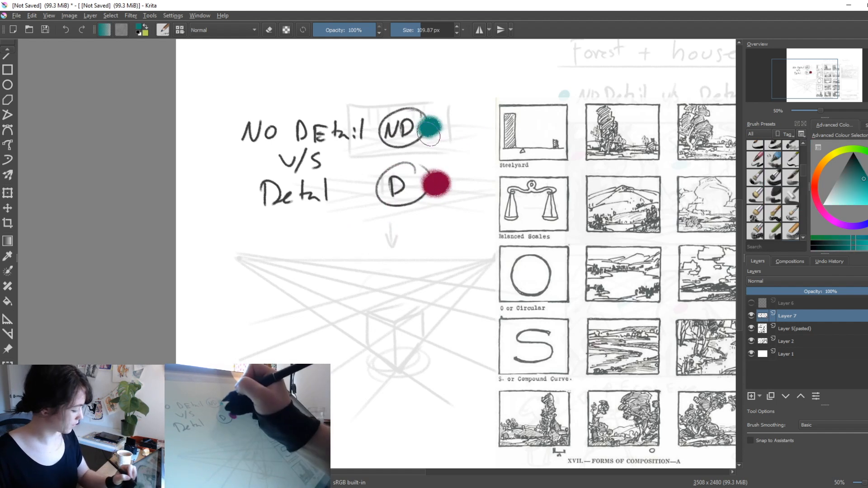
Reduce the brush to 21.28 px and trace the tall tree, ground and small bush of the first Steelyard example in crimson.
{"action": "mouse_move", "coordinate": [455, 225]}
{"action": "left_mouse_down", "text": "shift"}
{"action": "mouse_move", "coordinate": [441, 225]}
{"action": "mouse_move", "coordinate": [438, 294]}
{"action": "left_mouse_up", "text": "shift"}
{"action": "left_click_drag", "start_coordinate": [513, 326], "coordinate": [383, 347]}
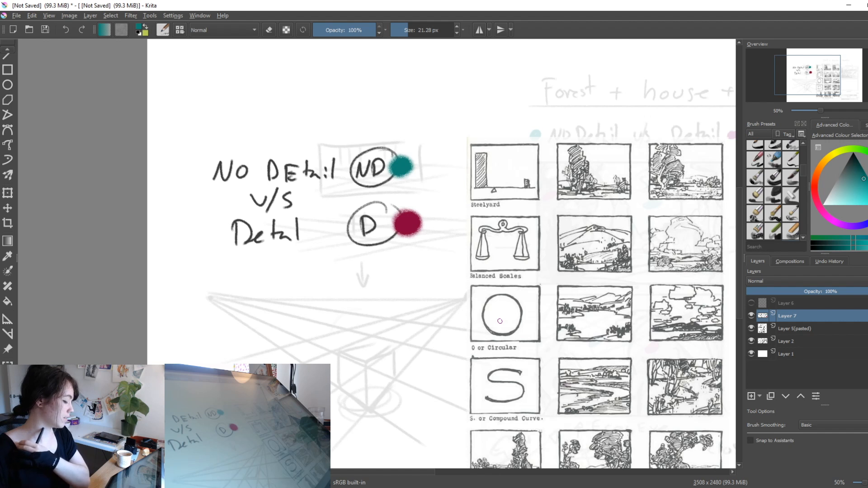
{"action": "left_click_drag", "start_coordinate": [564, 341], "coordinate": [445, 321]}
{"action": "left_click_drag", "start_coordinate": [542, 322], "coordinate": [516, 283]}
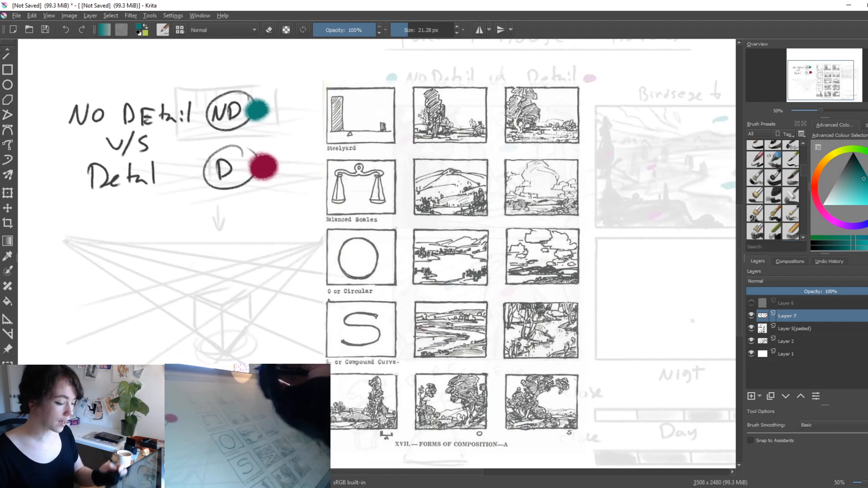
{"action": "left_click", "coordinate": [842, 165]}
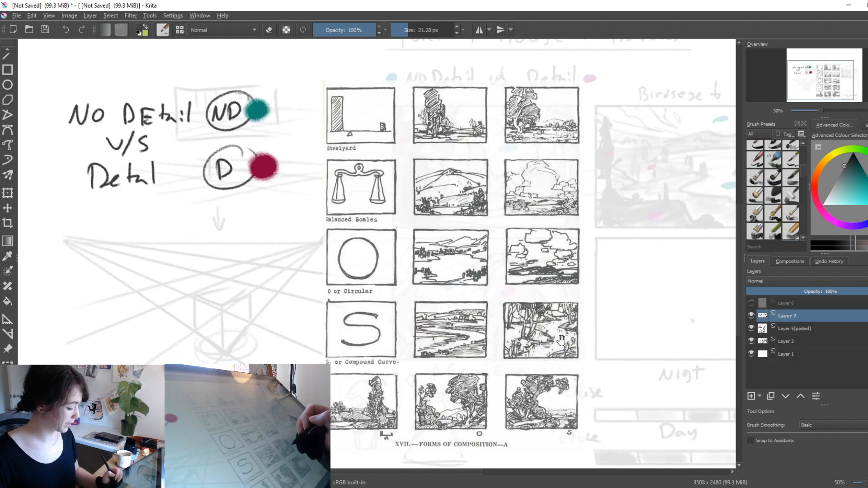
{"action": "left_click_drag", "start_coordinate": [559, 340], "coordinate": [553, 345]}
{"action": "left_click_drag", "start_coordinate": [385, 266], "coordinate": [386, 324]}
{"action": "mouse_move", "coordinate": [412, 182]}
{"action": "left_mouse_down"}
{"action": "mouse_move", "coordinate": [419, 158]}
{"action": "mouse_move", "coordinate": [433, 159]}
{"action": "mouse_move", "coordinate": [417, 184]}
{"action": "mouse_move", "coordinate": [420, 153]}
{"action": "mouse_move", "coordinate": [435, 188]}
{"action": "mouse_move", "coordinate": [480, 192]}
{"action": "left_mouse_up"}
{"action": "key", "text": "ctrl+z"}
{"action": "left_click", "coordinate": [257, 229], "text": "ctrl"}
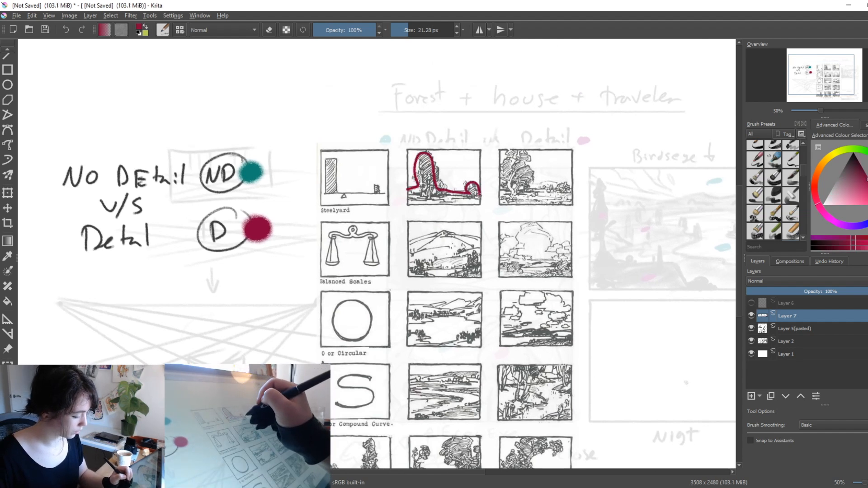
Trace and fill the two blocks and baseline of the Steelyard diagram in crimson, and draw an oval in its open area.
{"action": "mouse_move", "coordinate": [327, 158]}
{"action": "left_mouse_down"}
{"action": "mouse_move", "coordinate": [344, 193]}
{"action": "mouse_move", "coordinate": [331, 194]}
{"action": "mouse_move", "coordinate": [381, 191]}
{"action": "left_mouse_up"}
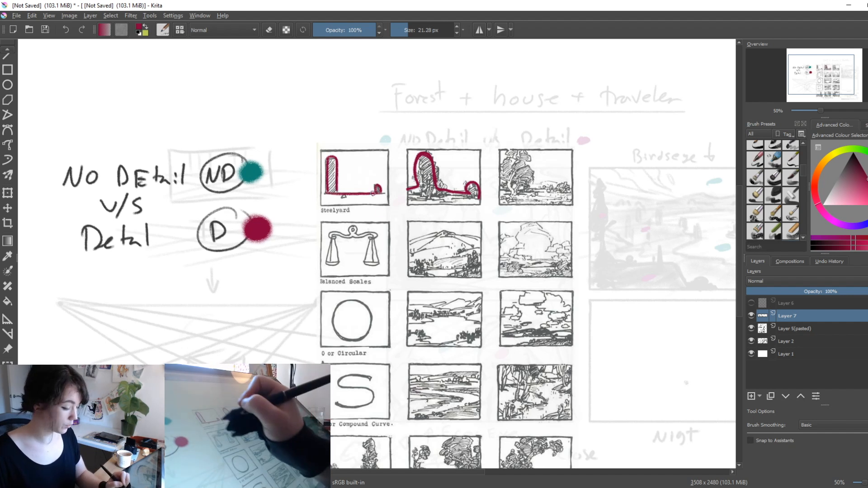
{"action": "mouse_move", "coordinate": [329, 160]}
{"action": "left_mouse_down"}
{"action": "mouse_move", "coordinate": [326, 180]}
{"action": "mouse_move", "coordinate": [379, 192]}
{"action": "left_mouse_up"}
{"action": "mouse_move", "coordinate": [359, 163]}
{"action": "left_mouse_down"}
{"action": "mouse_move", "coordinate": [363, 175]}
{"action": "mouse_move", "coordinate": [367, 162]}
{"action": "left_mouse_up"}
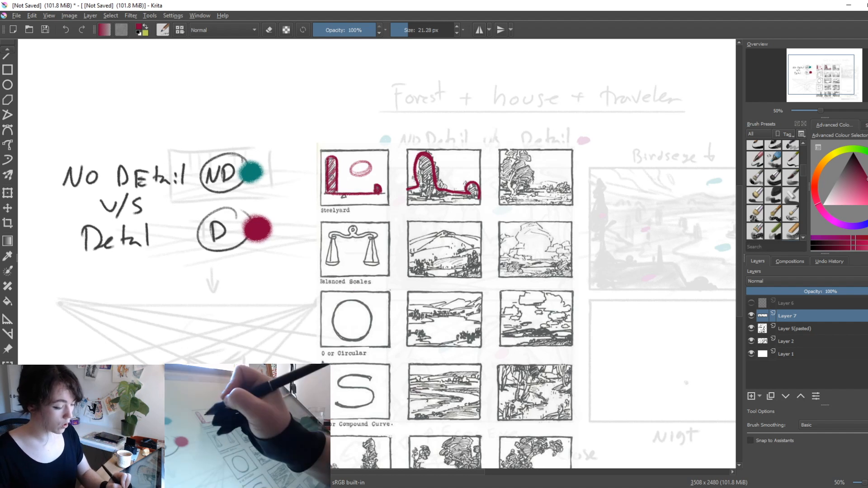
Try a looping stroke from the tall block through the open area of the Steelyard diagram.
{"action": "left_click_drag", "start_coordinate": [337, 154], "coordinate": [386, 192]}
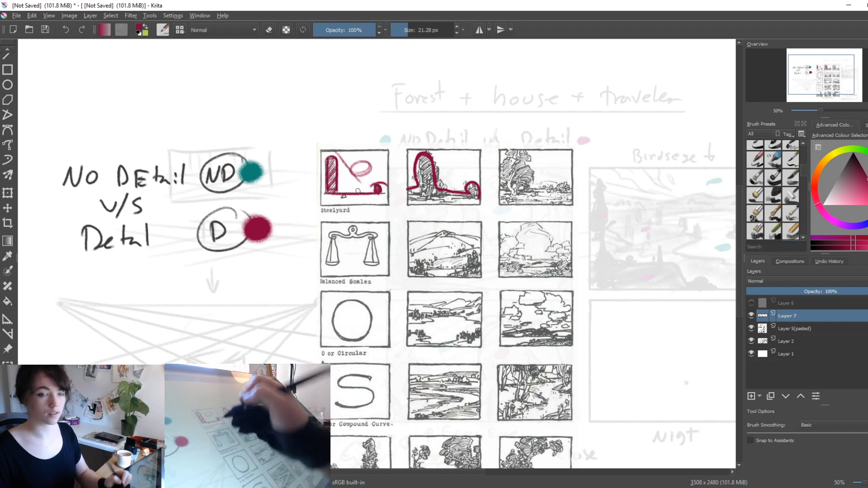
{"action": "key", "text": "ctrl+z"}
{"action": "key", "text": "ctrl+z"}
{"action": "key", "text": "ctrl+z"}
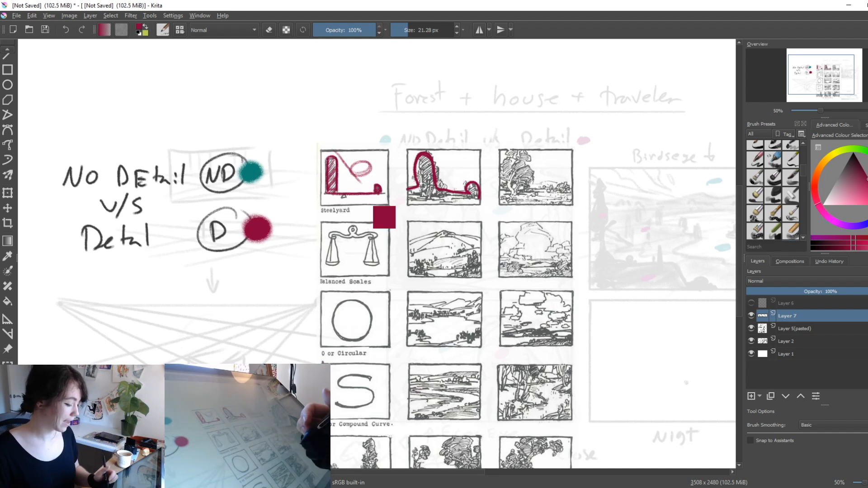
Trace the large tree, ground and small bush of the second Steelyard example in crimson.
{"action": "left_click_drag", "start_coordinate": [498, 181], "coordinate": [570, 185]}
{"action": "scroll", "coordinate": [516, 292], "scroll_direction": "down", "scroll_amount": 1}
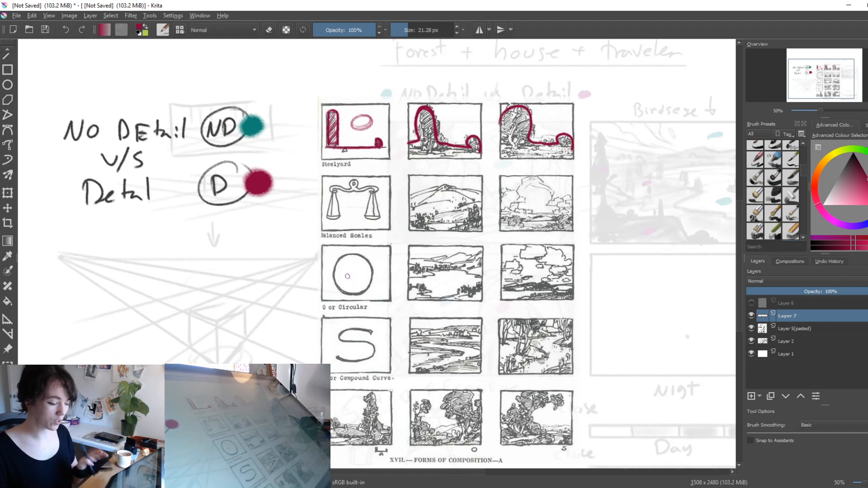
Outline the mountain in the first Balanced Scales example, add a vertical center line and hatch its slopes in crimson.
{"action": "mouse_move", "coordinate": [409, 198]}
{"action": "left_mouse_down"}
{"action": "mouse_move", "coordinate": [440, 184]}
{"action": "mouse_move", "coordinate": [479, 196]}
{"action": "left_mouse_up"}
{"action": "key", "text": "ctrl+z"}
{"action": "mouse_move", "coordinate": [409, 198]}
{"action": "left_mouse_down"}
{"action": "mouse_move", "coordinate": [461, 189]}
{"action": "mouse_move", "coordinate": [447, 233]}
{"action": "left_mouse_up"}
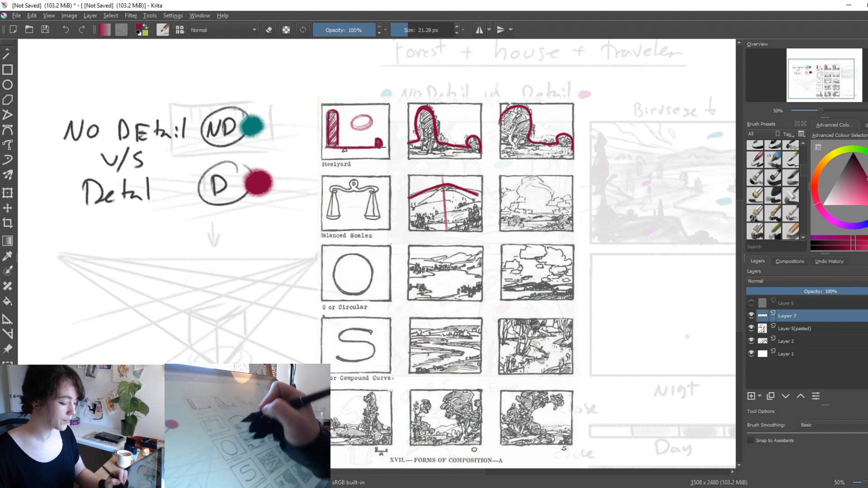
{"action": "left_click_drag", "start_coordinate": [455, 187], "coordinate": [416, 212]}
{"action": "left_click_drag", "start_coordinate": [465, 197], "coordinate": [421, 218]}
{"action": "mouse_move", "coordinate": [466, 202]}
{"action": "left_mouse_down"}
{"action": "mouse_move", "coordinate": [429, 220]}
{"action": "mouse_move", "coordinate": [442, 222]}
{"action": "left_mouse_up"}
{"action": "left_click_drag", "start_coordinate": [468, 214], "coordinate": [454, 221]}
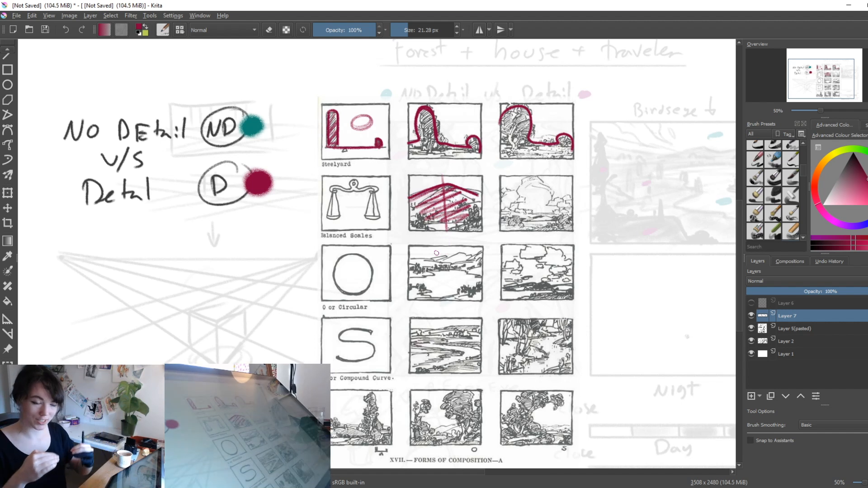
Trace the cloud outline in the second Balanced Scales example and add a vertical center line through it.
{"action": "mouse_move", "coordinate": [502, 192]}
{"action": "left_mouse_down"}
{"action": "mouse_move", "coordinate": [542, 181]}
{"action": "mouse_move", "coordinate": [556, 199]}
{"action": "left_mouse_up"}
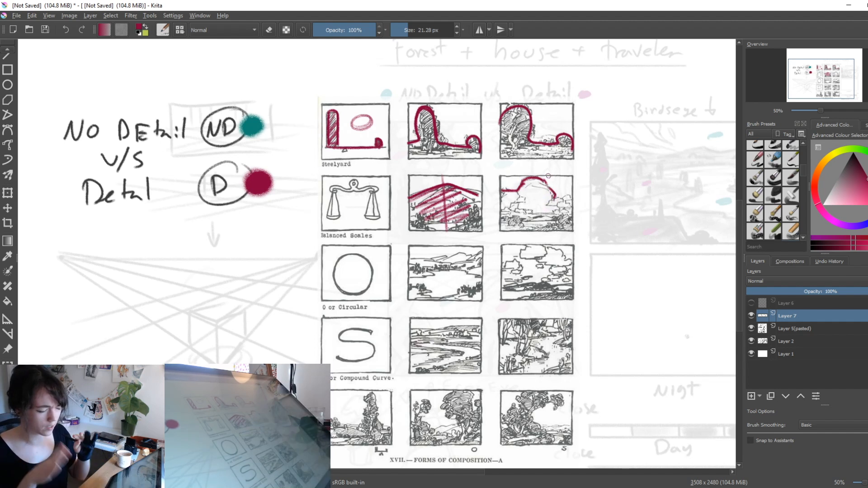
{"action": "left_click_drag", "start_coordinate": [556, 196], "coordinate": [568, 199]}
{"action": "left_click_drag", "start_coordinate": [534, 174], "coordinate": [535, 217]}
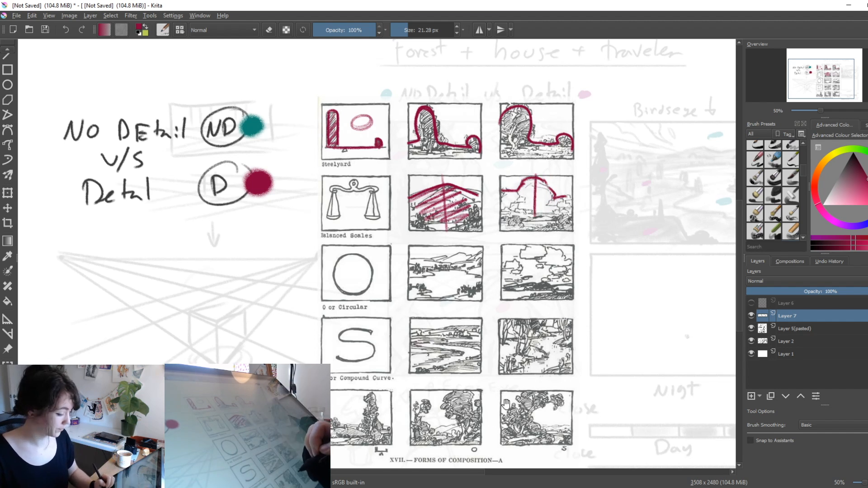
Draw crimson ovals around the open centers of both O or Circular examples and add outer curves around them.
{"action": "left_click_drag", "start_coordinate": [498, 408], "coordinate": [529, 384]}
{"action": "mouse_move", "coordinate": [480, 253]}
{"action": "left_mouse_down"}
{"action": "mouse_move", "coordinate": [459, 250]}
{"action": "mouse_move", "coordinate": [490, 255]}
{"action": "left_mouse_up"}
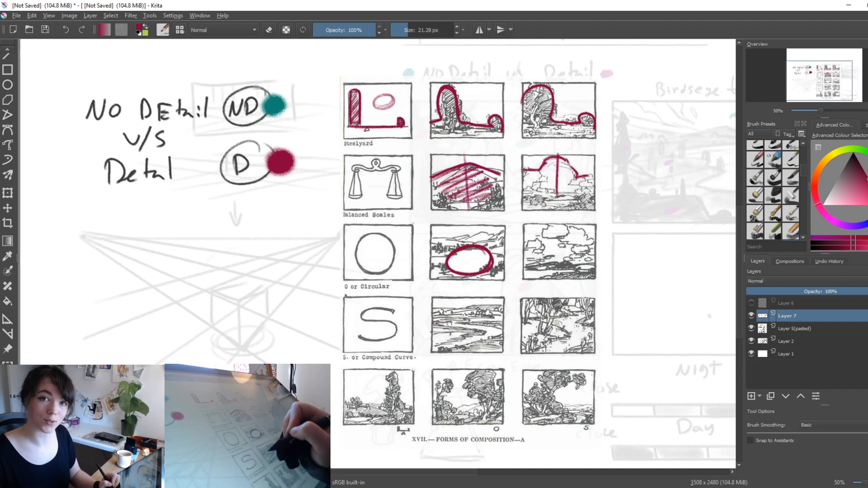
{"action": "mouse_move", "coordinate": [565, 239]}
{"action": "left_mouse_down"}
{"action": "mouse_move", "coordinate": [542, 260]}
{"action": "mouse_move", "coordinate": [577, 244]}
{"action": "mouse_move", "coordinate": [532, 235]}
{"action": "mouse_move", "coordinate": [593, 250]}
{"action": "mouse_move", "coordinate": [527, 270]}
{"action": "left_mouse_up"}
{"action": "mouse_move", "coordinate": [430, 246]}
{"action": "left_mouse_down"}
{"action": "mouse_move", "coordinate": [465, 234]}
{"action": "mouse_move", "coordinate": [503, 274]}
{"action": "mouse_move", "coordinate": [498, 284]}
{"action": "left_mouse_up"}
{"action": "left_click_drag", "start_coordinate": [427, 269], "coordinate": [450, 277]}
Trace the winding river of the first Compound Curve example as a crimson S shape, redoing the first attempt.
{"action": "mouse_move", "coordinate": [553, 365]}
{"action": "left_mouse_down"}
{"action": "mouse_move", "coordinate": [537, 340]}
{"action": "mouse_move", "coordinate": [486, 359]}
{"action": "left_mouse_up"}
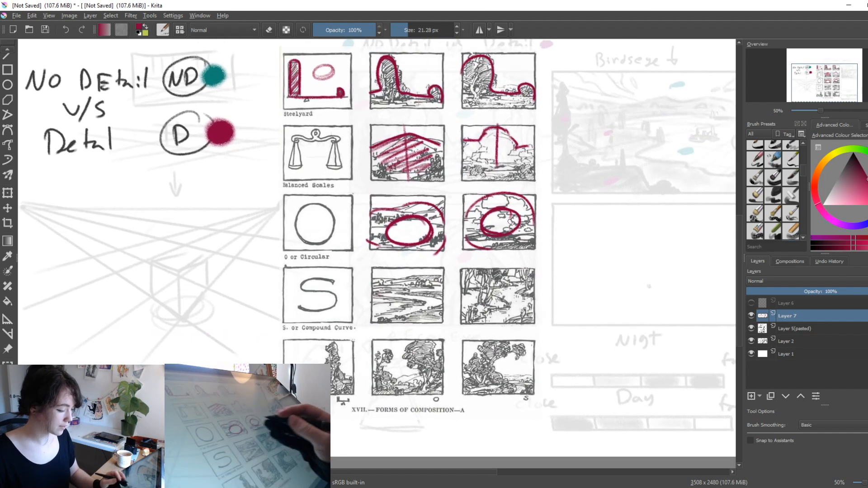
{"action": "left_click_drag", "start_coordinate": [456, 343], "coordinate": [504, 348]}
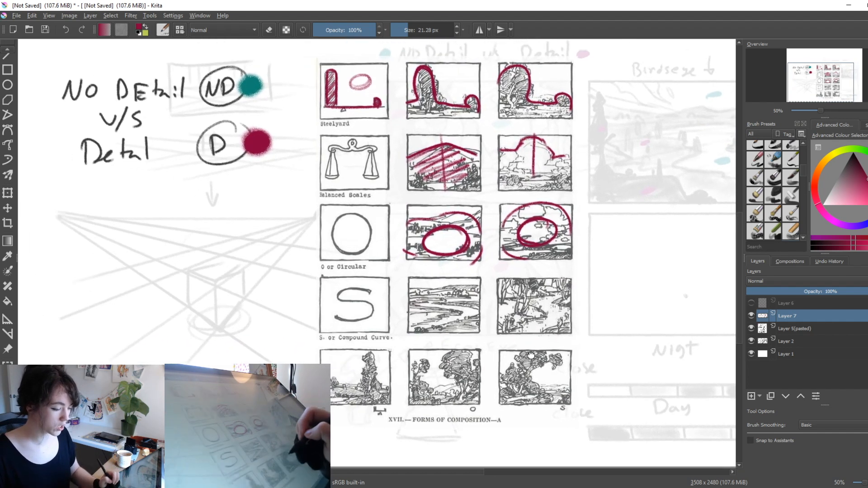
{"action": "left_click_drag", "start_coordinate": [514, 346], "coordinate": [531, 321]}
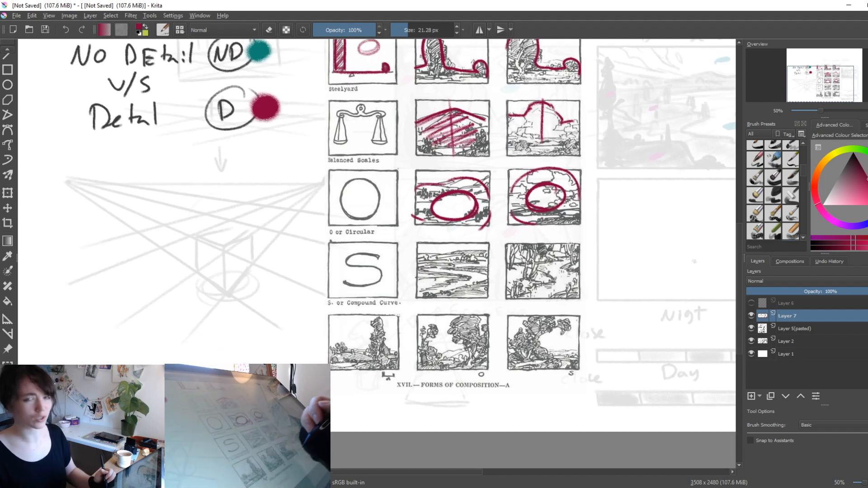
{"action": "left_click_drag", "start_coordinate": [545, 364], "coordinate": [517, 328]}
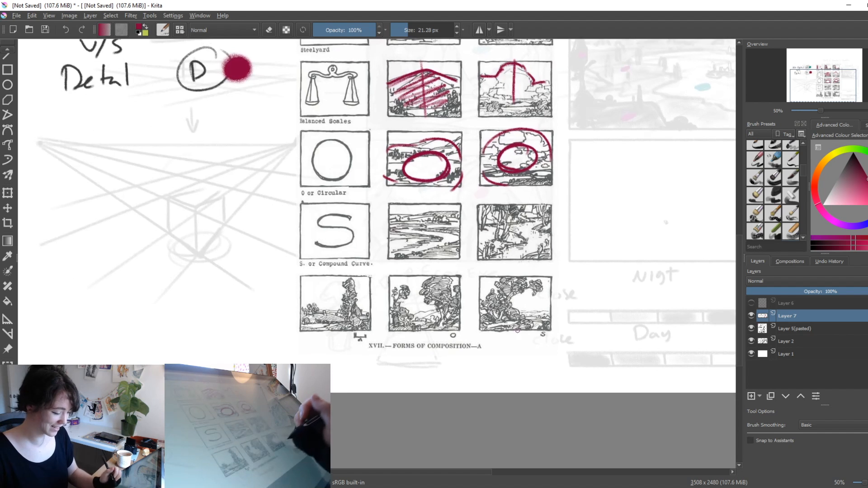
{"action": "mouse_move", "coordinate": [457, 218]}
{"action": "left_mouse_down"}
{"action": "mouse_move", "coordinate": [426, 227]}
{"action": "mouse_move", "coordinate": [434, 247]}
{"action": "mouse_move", "coordinate": [389, 257]}
{"action": "mouse_move", "coordinate": [429, 226]}
{"action": "mouse_move", "coordinate": [389, 258]}
{"action": "left_mouse_up"}
{"action": "key", "text": "ctrl+z"}
{"action": "key", "text": "ctrl+z"}
{"action": "mouse_move", "coordinate": [457, 219]}
{"action": "left_mouse_down"}
{"action": "mouse_move", "coordinate": [449, 239]}
{"action": "mouse_move", "coordinate": [389, 257]}
{"action": "left_mouse_up"}
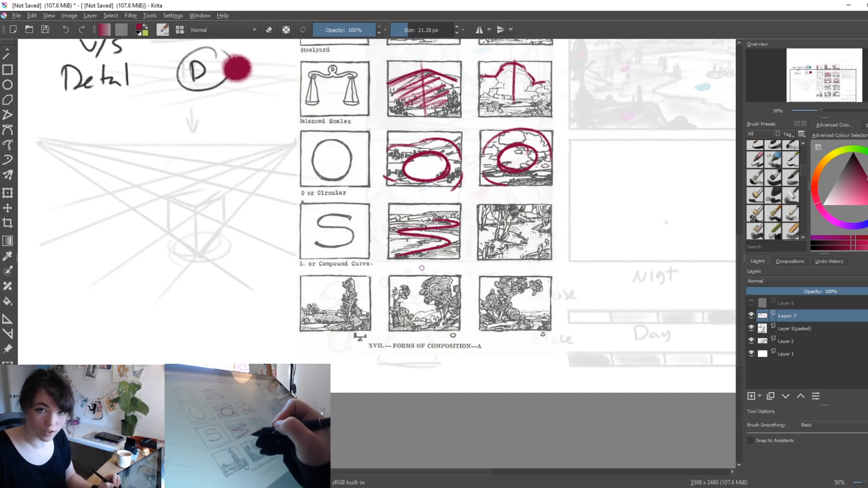
Trace the winding path in the second Compound Curve example and the horizon ridge in the first one.
{"action": "mouse_move", "coordinate": [547, 219]}
{"action": "left_mouse_down"}
{"action": "mouse_move", "coordinate": [519, 230]}
{"action": "mouse_move", "coordinate": [499, 256]}
{"action": "left_mouse_up"}
{"action": "key", "text": "ctrl+z"}
{"action": "mouse_move", "coordinate": [547, 218]}
{"action": "left_mouse_down"}
{"action": "mouse_move", "coordinate": [510, 230]}
{"action": "mouse_move", "coordinate": [499, 256]}
{"action": "left_mouse_up"}
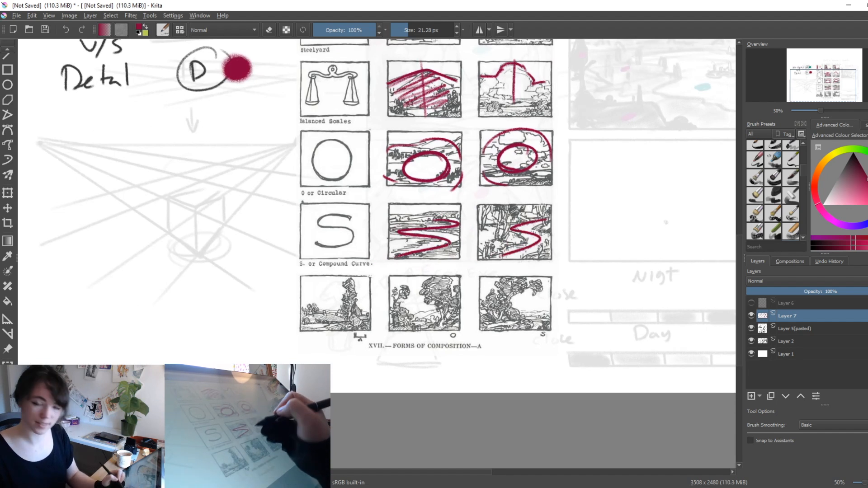
{"action": "left_click_drag", "start_coordinate": [389, 213], "coordinate": [460, 216]}
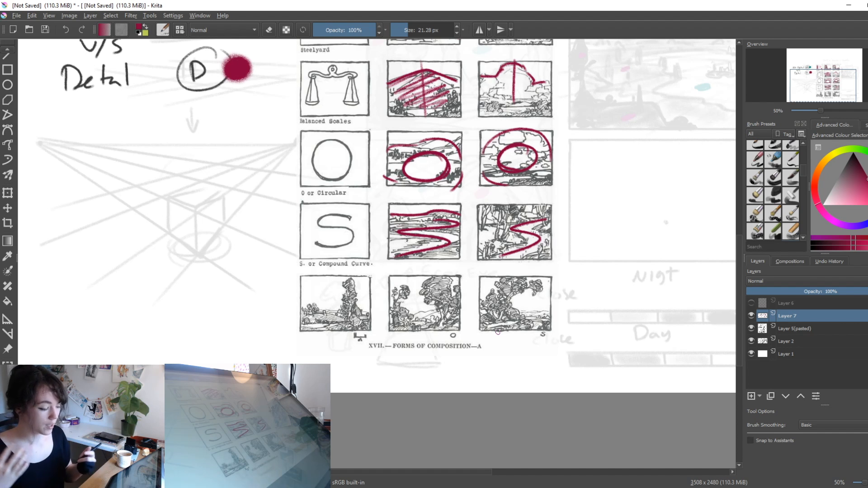
Trace the hill and tall tree silhouette of the first example in the last row in crimson.
{"action": "mouse_move", "coordinate": [469, 361]}
{"action": "left_mouse_down"}
{"action": "mouse_move", "coordinate": [565, 337]}
{"action": "mouse_move", "coordinate": [528, 337]}
{"action": "left_mouse_up"}
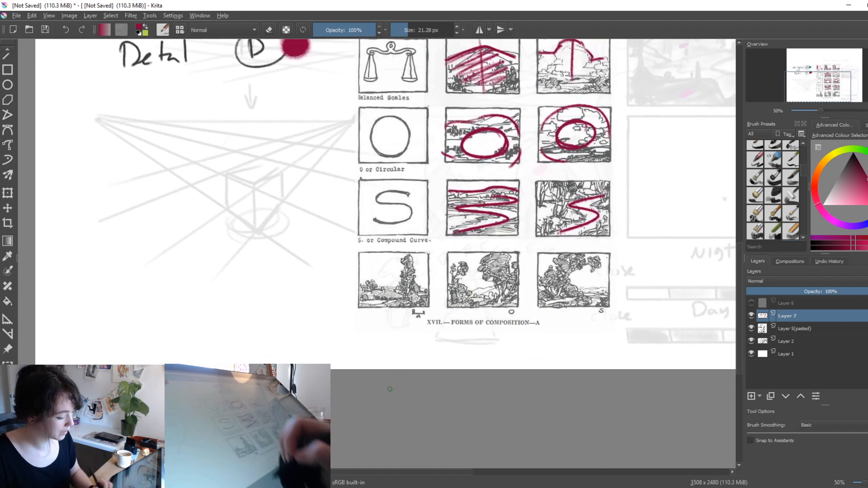
{"action": "left_click_drag", "start_coordinate": [360, 285], "coordinate": [400, 288]}
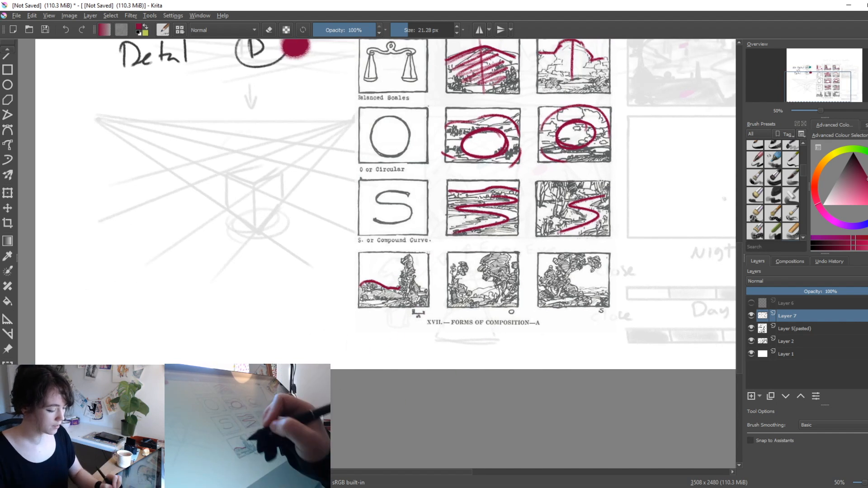
{"action": "mouse_move", "coordinate": [359, 284]}
{"action": "left_mouse_down"}
{"action": "mouse_move", "coordinate": [394, 285]}
{"action": "mouse_move", "coordinate": [406, 260]}
{"action": "mouse_move", "coordinate": [427, 297]}
{"action": "left_mouse_up"}
Outline the trees on both sides of the middle example in the last row and circle the clearing between them.
{"action": "mouse_move", "coordinate": [406, 344]}
{"action": "left_mouse_down"}
{"action": "mouse_move", "coordinate": [367, 333]}
{"action": "mouse_move", "coordinate": [346, 380]}
{"action": "left_mouse_up"}
{"action": "mouse_move", "coordinate": [373, 343]}
{"action": "left_mouse_down"}
{"action": "mouse_move", "coordinate": [354, 402]}
{"action": "mouse_move", "coordinate": [360, 319]}
{"action": "left_mouse_up"}
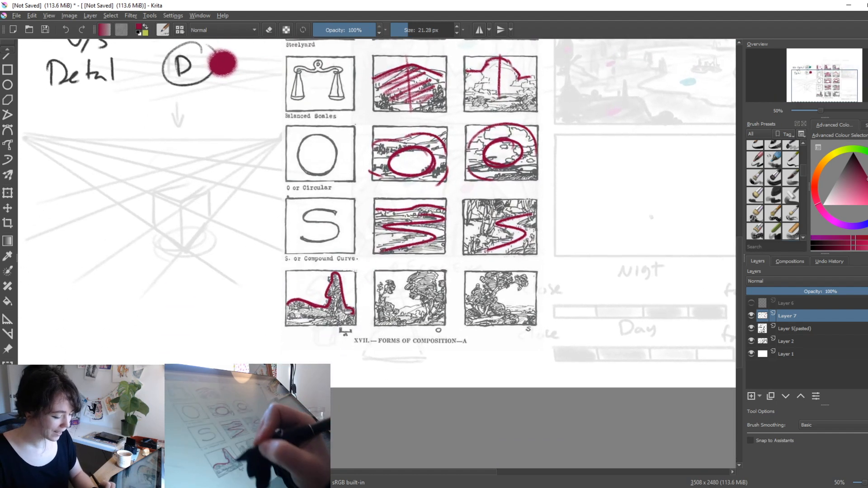
{"action": "left_click_drag", "start_coordinate": [450, 362], "coordinate": [422, 359]}
{"action": "mouse_move", "coordinate": [384, 290]}
{"action": "left_mouse_down"}
{"action": "mouse_move", "coordinate": [375, 316]}
{"action": "mouse_move", "coordinate": [396, 296]}
{"action": "mouse_move", "coordinate": [366, 312]}
{"action": "mouse_move", "coordinate": [361, 278]}
{"action": "mouse_move", "coordinate": [361, 297]}
{"action": "left_mouse_up"}
{"action": "mouse_move", "coordinate": [398, 271]}
{"action": "left_mouse_down"}
{"action": "mouse_move", "coordinate": [396, 296]}
{"action": "mouse_move", "coordinate": [417, 285]}
{"action": "mouse_move", "coordinate": [413, 299]}
{"action": "left_mouse_up"}
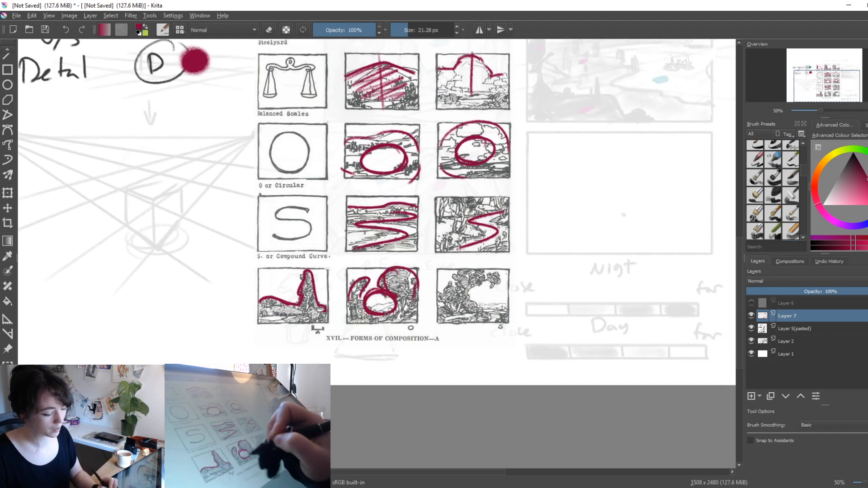
{"action": "left_click_drag", "start_coordinate": [395, 407], "coordinate": [395, 410]}
{"action": "left_click_drag", "start_coordinate": [372, 274], "coordinate": [376, 301]}
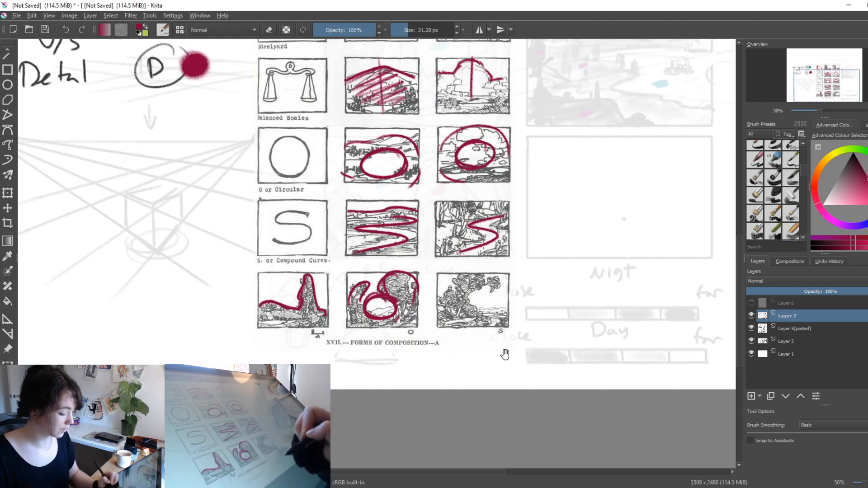
Trace the tree mass, sky opening and ground of the last row's final example as a crimson S form.
{"action": "left_click_drag", "start_coordinate": [500, 352], "coordinate": [474, 350]}
{"action": "mouse_move", "coordinate": [413, 305]}
{"action": "left_mouse_down"}
{"action": "mouse_move", "coordinate": [471, 281]}
{"action": "mouse_move", "coordinate": [446, 311]}
{"action": "mouse_move", "coordinate": [475, 313]}
{"action": "mouse_move", "coordinate": [445, 304]}
{"action": "mouse_move", "coordinate": [437, 275]}
{"action": "mouse_move", "coordinate": [450, 274]}
{"action": "left_mouse_up"}
{"action": "left_click_drag", "start_coordinate": [462, 316], "coordinate": [418, 322]}
{"action": "left_click_drag", "start_coordinate": [418, 322], "coordinate": [478, 313]}
{"action": "left_click_drag", "start_coordinate": [498, 341], "coordinate": [527, 419]}
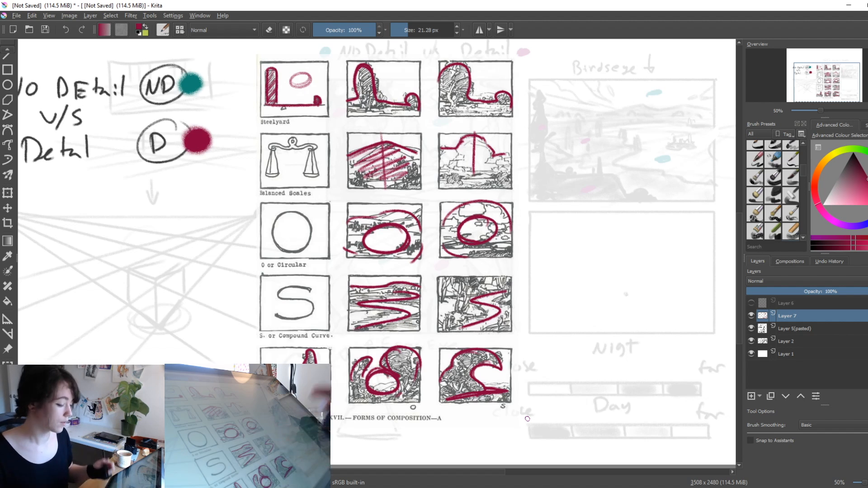
{"action": "left_click", "coordinate": [751, 317]}
{"action": "left_click", "coordinate": [751, 316]}
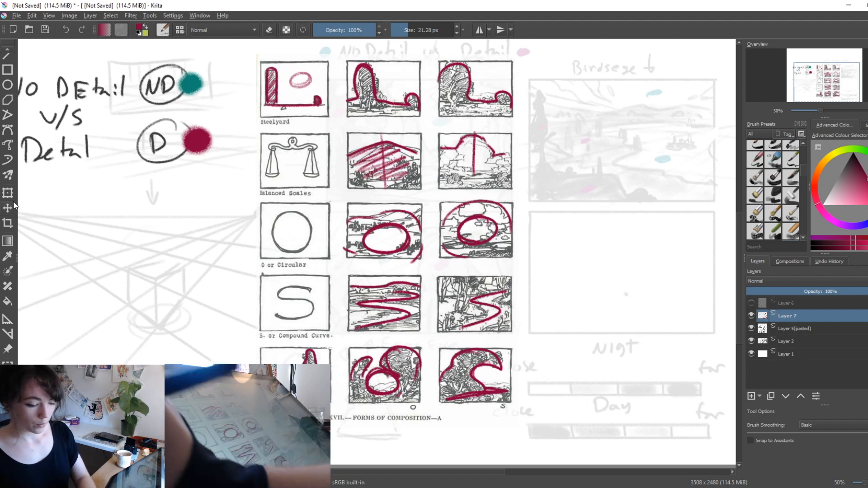
Select the whole composition reference area with a rectangle and delete the crimson tracings from Layer 7.
{"action": "key", "text": "ctrl+minus"}
{"action": "key", "text": "ctrl+minus"}
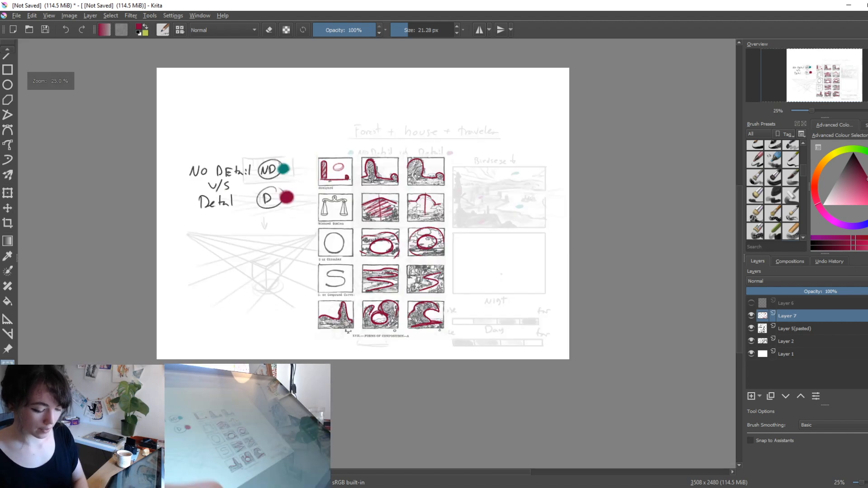
{"action": "key", "text": "ctrl+r"}
{"action": "left_click_drag", "start_coordinate": [310, 151], "coordinate": [438, 313]}
{"action": "right_click", "coordinate": [439, 320]}
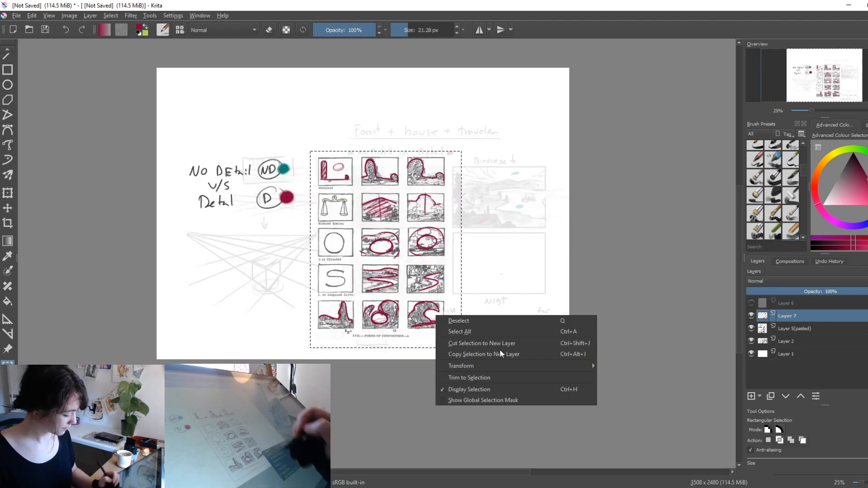
{"action": "left_click", "coordinate": [798, 316]}
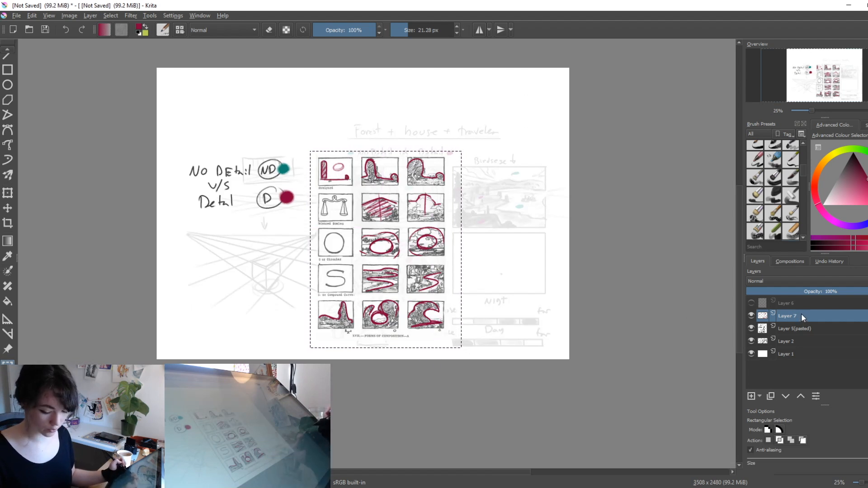
{"action": "key", "text": "Delete"}
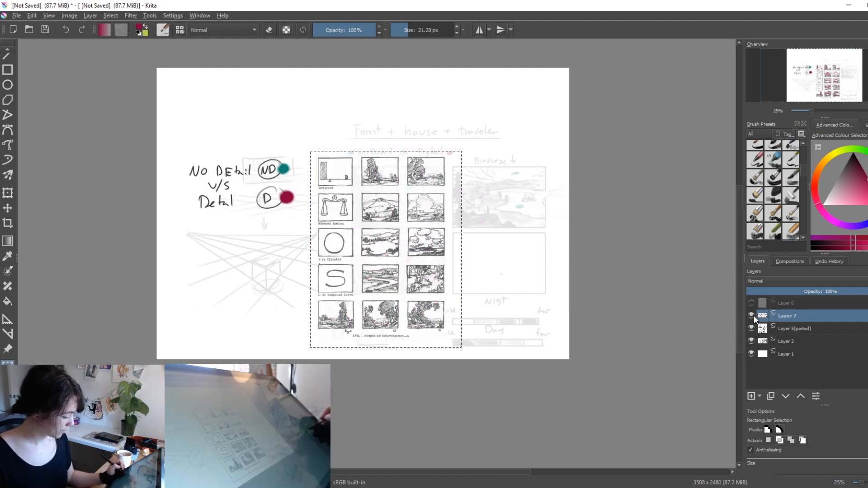
Clear the selection, hide the pasted composition reference and make its layer, Layer 5(pasted), active.
{"action": "left_click", "coordinate": [548, 316]}
{"action": "left_click", "coordinate": [750, 328]}
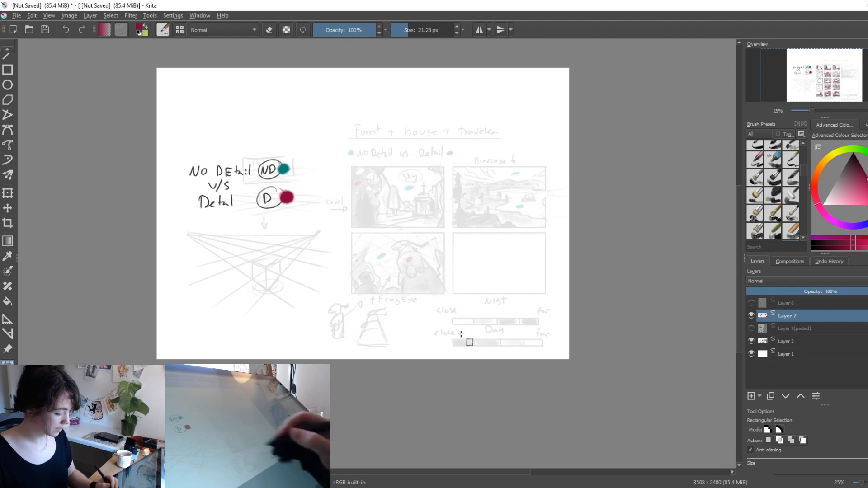
{"action": "left_click", "coordinate": [786, 329]}
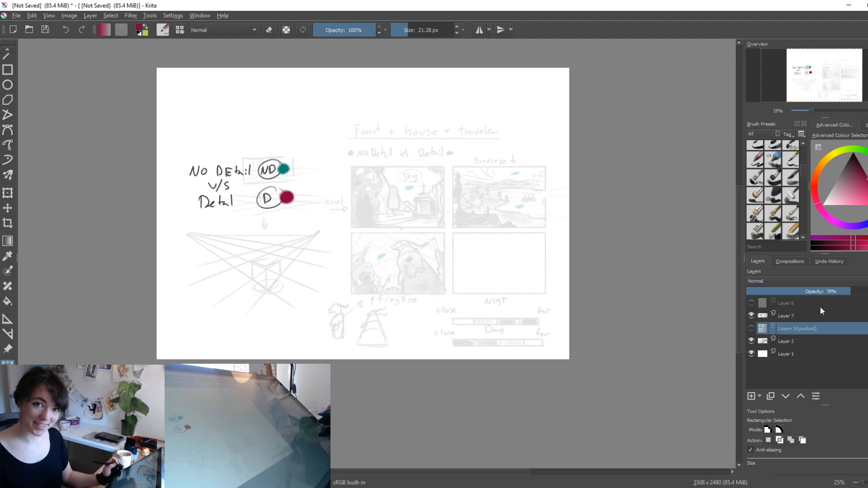
{"action": "mouse_move", "coordinate": [820, 307]}
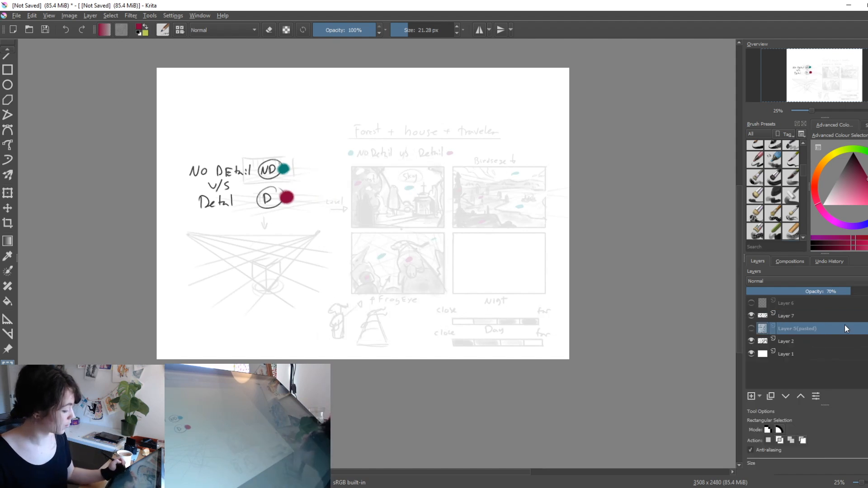
{"action": "mouse_move", "coordinate": [845, 328]}
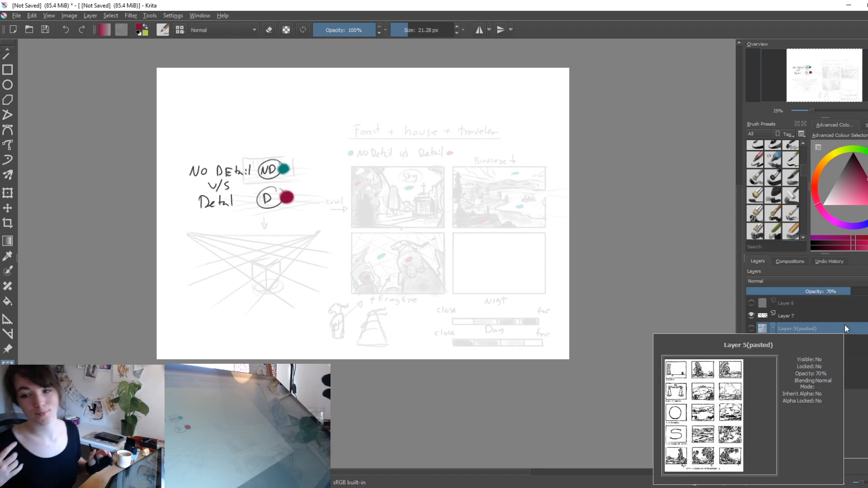
Set the brush colour to black and add a new paint layer above the pasted reference.
{"action": "left_click", "coordinate": [845, 165]}
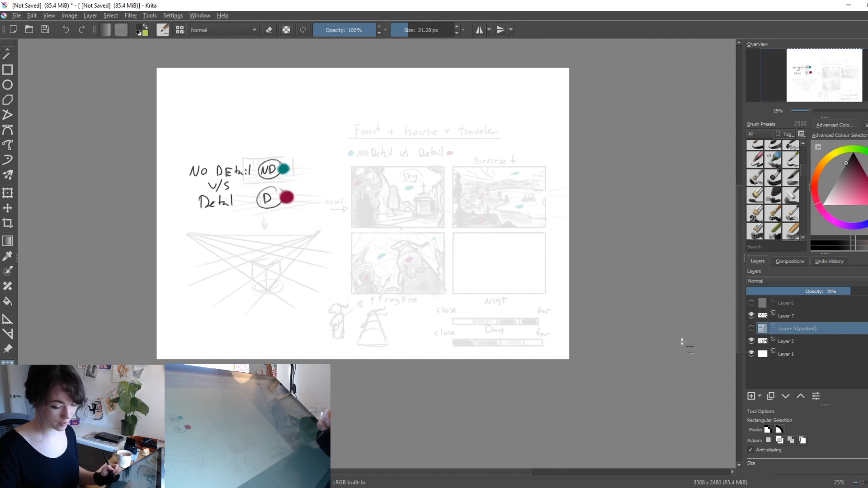
{"action": "key", "text": "plus"}
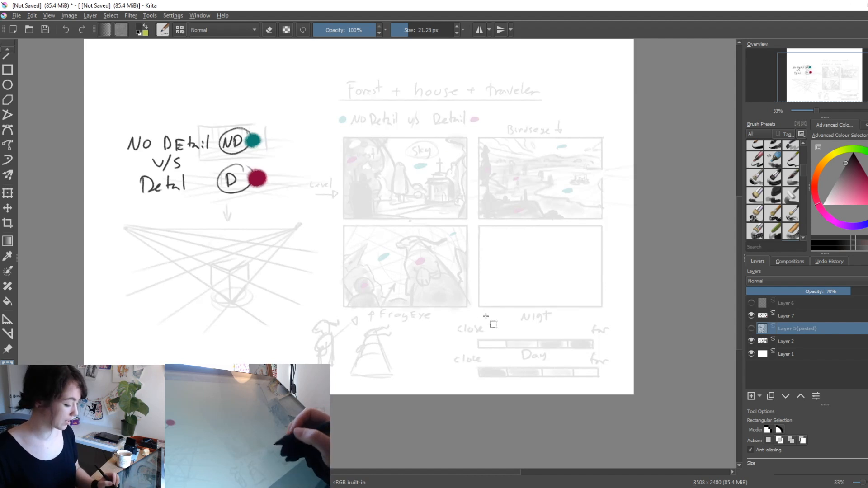
{"action": "left_click_drag", "start_coordinate": [523, 368], "coordinate": [591, 325]}
{"action": "key", "text": "b"}
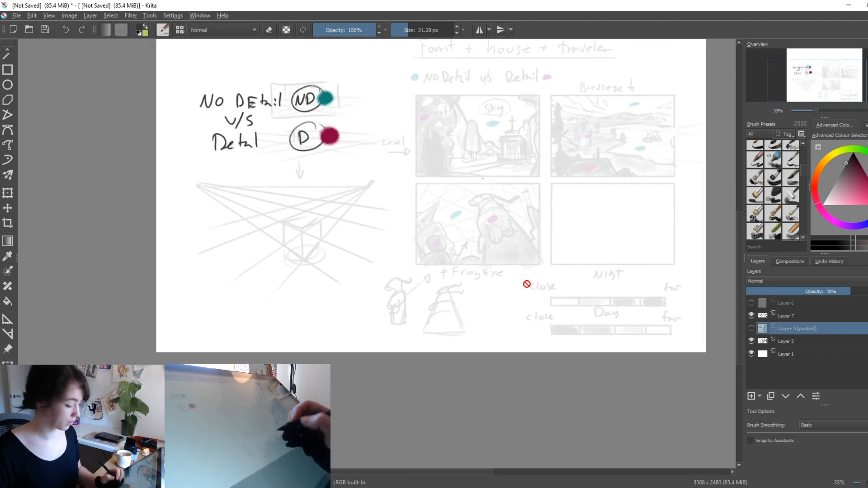
{"action": "left_click", "coordinate": [750, 396]}
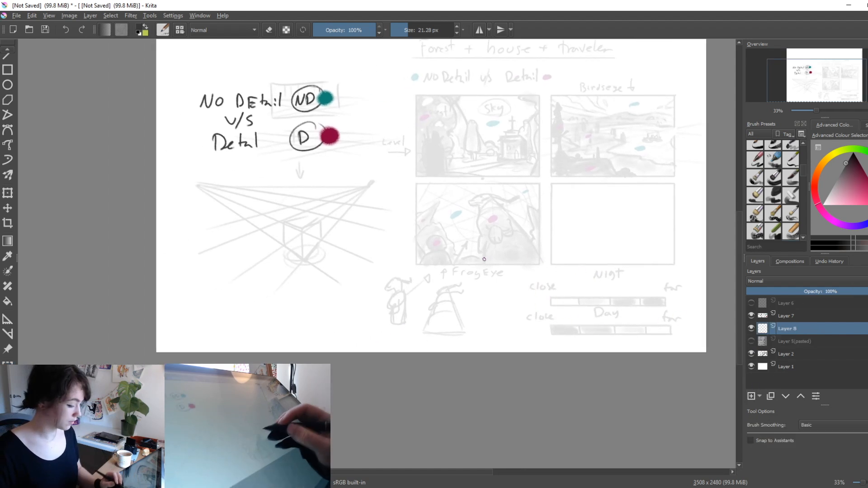
Outline the frame of the Level thumbnail with straight black lines on the new layer.
{"action": "left_click_drag", "start_coordinate": [513, 344], "coordinate": [551, 380]}
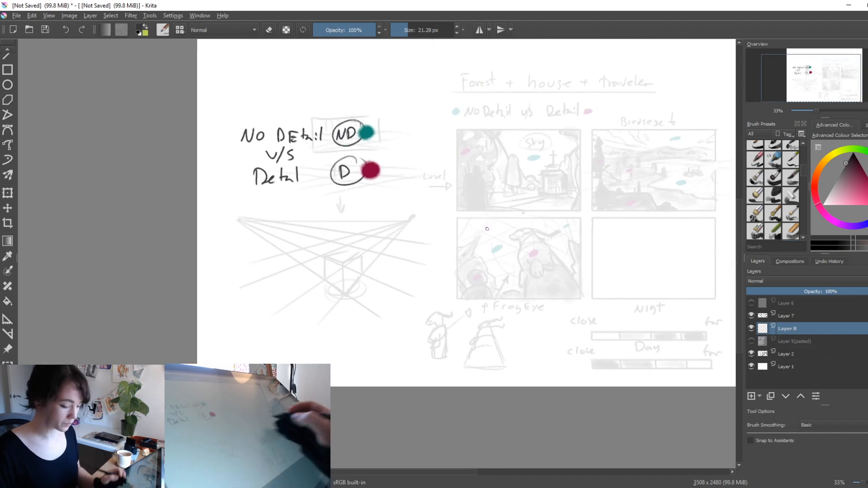
{"action": "left_click_drag", "start_coordinate": [454, 317], "coordinate": [315, 366]}
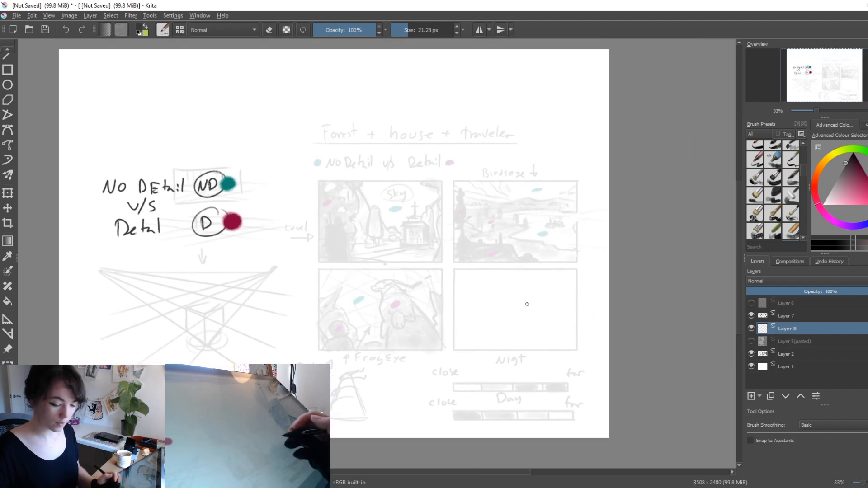
{"action": "key", "text": "ctrl+plus"}
{"action": "key", "text": "ctrl+plus"}
{"action": "key", "text": "v"}
{"action": "mouse_move", "coordinate": [260, 109]}
{"action": "left_mouse_down"}
{"action": "mouse_move", "coordinate": [259, 272]}
{"action": "mouse_move", "coordinate": [507, 271]}
{"action": "mouse_move", "coordinate": [507, 108]}
{"action": "mouse_move", "coordinate": [259, 109]}
{"action": "left_mouse_up"}
{"action": "key", "text": "b"}
{"action": "left_click_drag", "start_coordinate": [524, 283], "coordinate": [409, 275]}
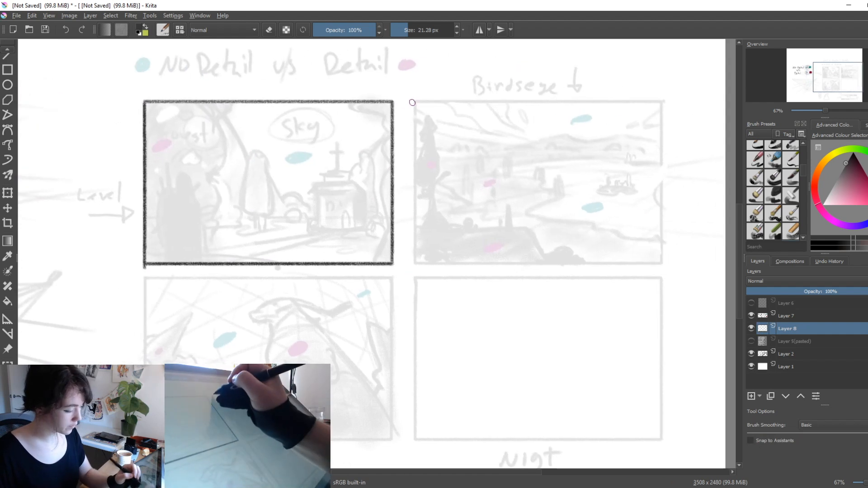
Outline the frame of the Birdseye thumbnail with straight black lines, undoing a stray stroke.
{"action": "key", "text": "v"}
{"action": "mouse_move", "coordinate": [413, 107]}
{"action": "left_mouse_down"}
{"action": "mouse_move", "coordinate": [413, 269]}
{"action": "mouse_move", "coordinate": [665, 265]}
{"action": "mouse_move", "coordinate": [668, 108]}
{"action": "mouse_move", "coordinate": [661, 264]}
{"action": "left_mouse_up"}
{"action": "key", "text": "b"}
{"action": "key", "text": "ctrl+z"}
{"action": "key", "text": "v"}
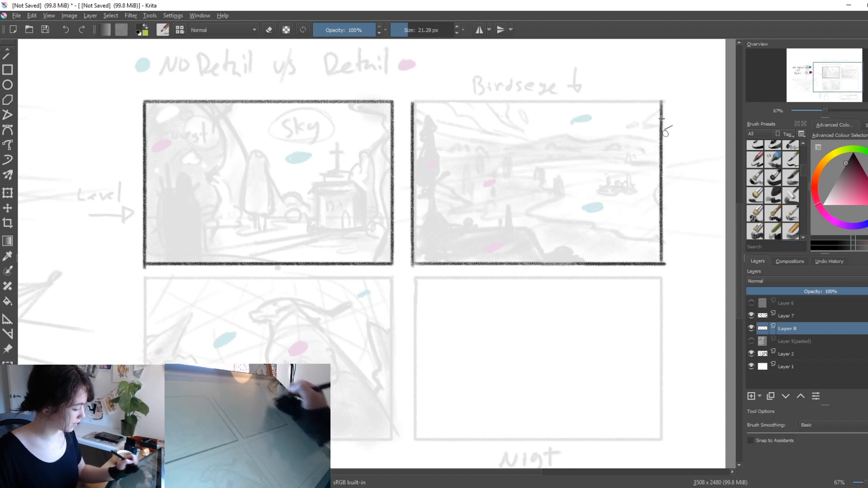
{"action": "left_click_drag", "start_coordinate": [659, 102], "coordinate": [405, 103]}
{"action": "key", "text": "b"}
Outline the frame of the FrogEye thumbnail with straight black lines.
{"action": "mouse_move", "coordinate": [480, 357]}
{"action": "left_mouse_down"}
{"action": "mouse_move", "coordinate": [607, 229]}
{"action": "mouse_move", "coordinate": [605, 257]}
{"action": "left_mouse_up"}
{"action": "key", "text": "v"}
{"action": "mouse_move", "coordinate": [270, 175]}
{"action": "left_mouse_down"}
{"action": "mouse_move", "coordinate": [515, 176]}
{"action": "mouse_move", "coordinate": [515, 340]}
{"action": "mouse_move", "coordinate": [269, 341]}
{"action": "mouse_move", "coordinate": [270, 176]}
{"action": "left_mouse_up"}
{"action": "key", "text": "v"}
{"action": "key", "text": "v"}
{"action": "key", "text": "v"}
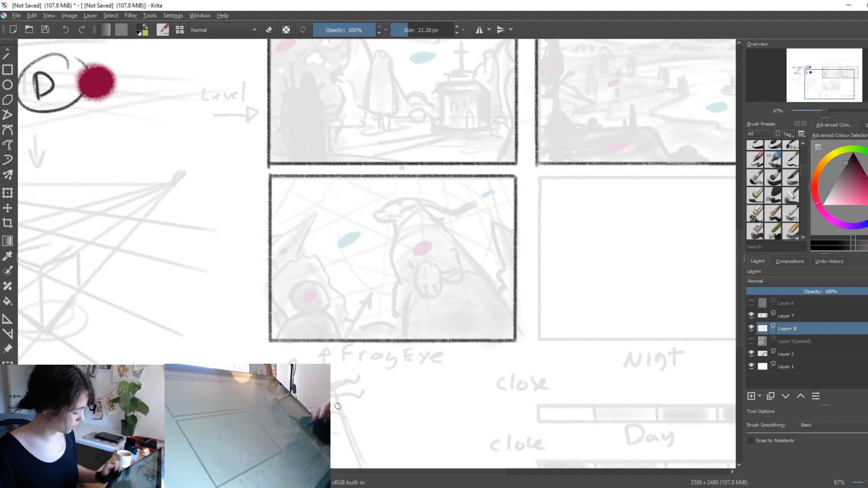
Lower the opacity of Layer 2 to fade the old sketch further, and make Layer 8 active again.
{"action": "left_click", "coordinate": [807, 340]}
{"action": "left_click", "coordinate": [751, 354]}
{"action": "left_click", "coordinate": [751, 354]}
{"action": "left_click", "coordinate": [788, 354]}
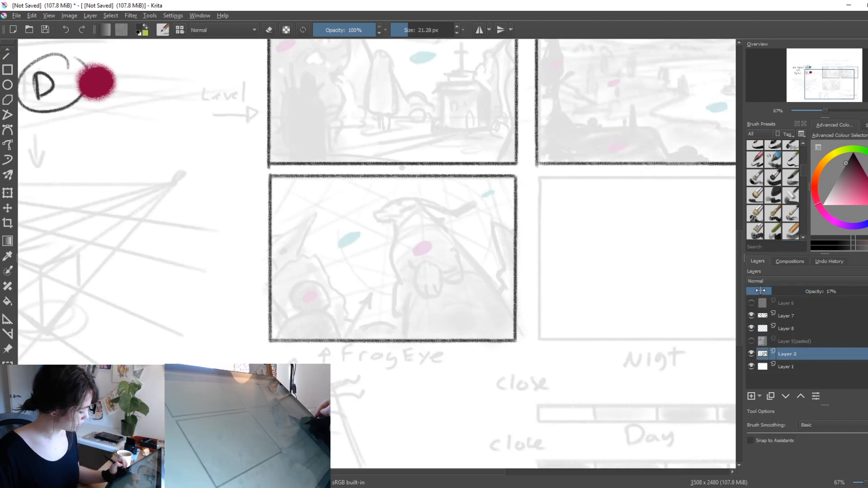
{"action": "left_click", "coordinate": [770, 329]}
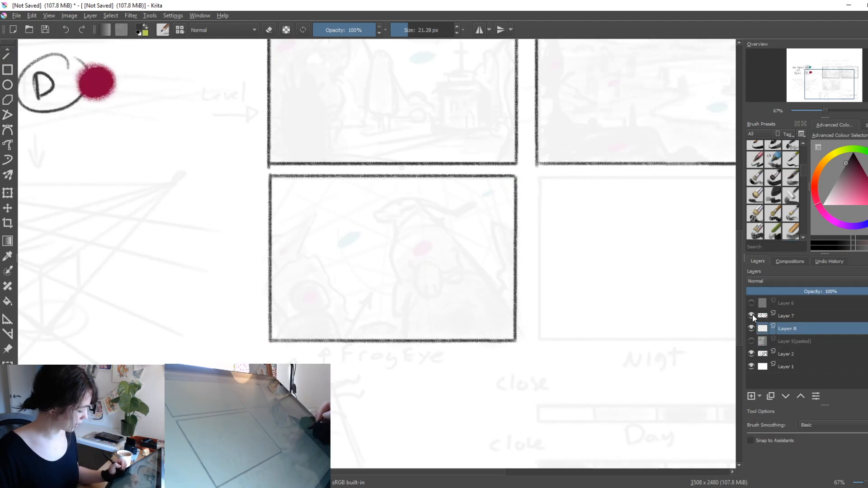
Outline the empty fourth thumbnail's frame with straight black lines.
{"action": "left_click_drag", "start_coordinate": [534, 288], "coordinate": [348, 310]}
{"action": "key", "text": "v"}
{"action": "left_click_drag", "start_coordinate": [349, 211], "coordinate": [594, 212]}
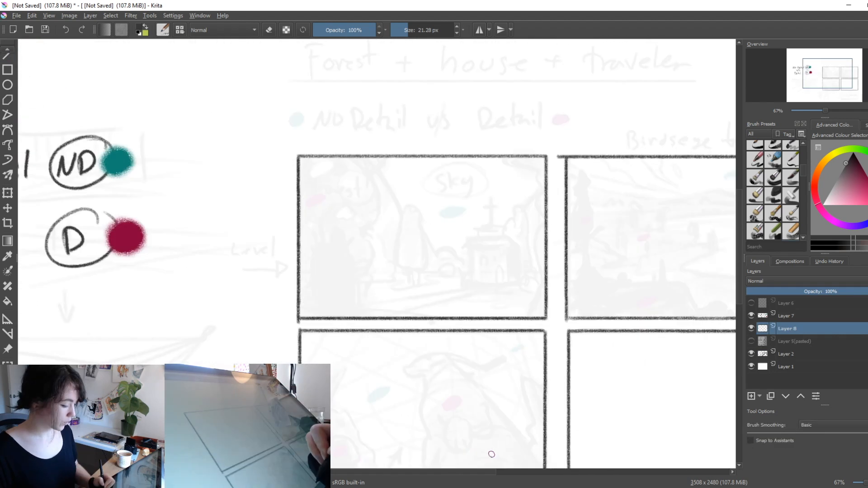
{"action": "mouse_move", "coordinate": [529, 385]}
{"action": "left_mouse_down"}
{"action": "mouse_move", "coordinate": [540, 357]}
{"action": "mouse_move", "coordinate": [498, 379]}
{"action": "left_mouse_up"}
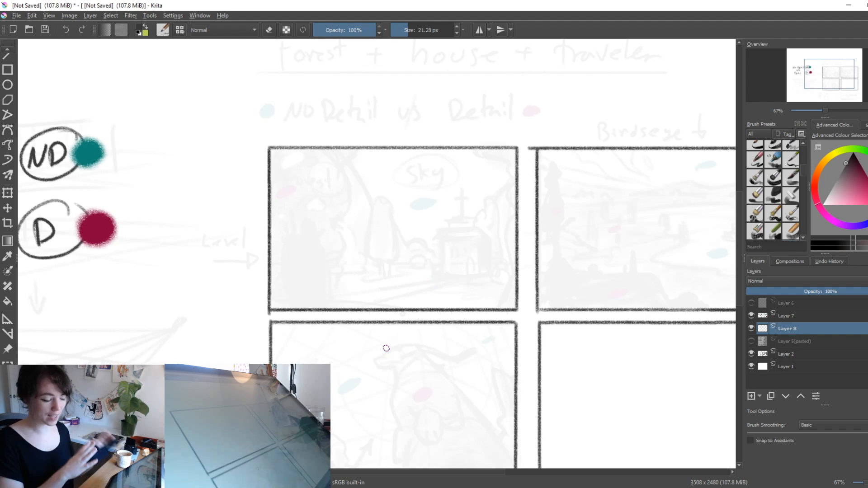
{"action": "mouse_move", "coordinate": [470, 300]}
{"action": "left_mouse_down"}
{"action": "mouse_move", "coordinate": [494, 302]}
{"action": "mouse_move", "coordinate": [489, 315]}
{"action": "left_mouse_up"}
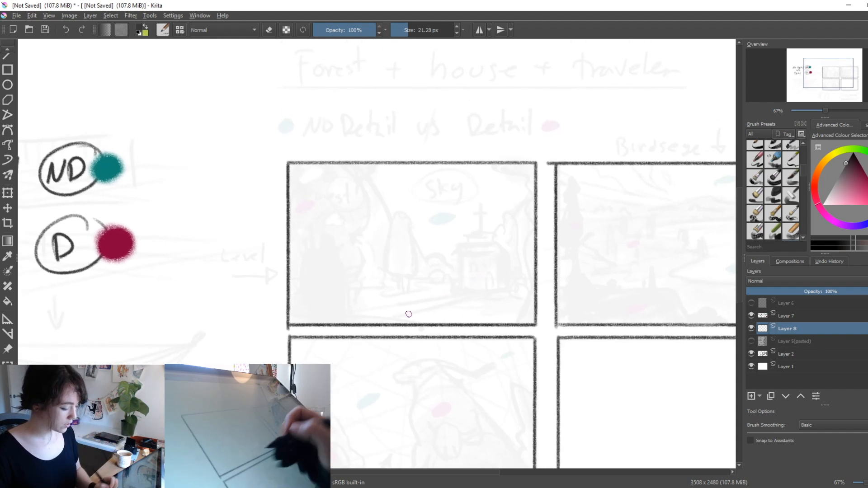
Draw two rounded foreground shapes in the Level thumbnail's lower-left area and fill them solid black with a brush of about 80 px.
{"action": "mouse_move", "coordinate": [319, 261]}
{"action": "left_mouse_down"}
{"action": "mouse_move", "coordinate": [320, 246]}
{"action": "mouse_move", "coordinate": [334, 240]}
{"action": "mouse_move", "coordinate": [323, 239]}
{"action": "mouse_move", "coordinate": [344, 259]}
{"action": "mouse_move", "coordinate": [311, 306]}
{"action": "left_mouse_up"}
{"action": "key", "text": "ctrl+z"}
{"action": "left_click_drag", "start_coordinate": [348, 262], "coordinate": [348, 316]}
{"action": "mouse_move", "coordinate": [319, 248]}
{"action": "left_mouse_down"}
{"action": "mouse_move", "coordinate": [299, 289]}
{"action": "mouse_move", "coordinate": [328, 310]}
{"action": "left_mouse_up"}
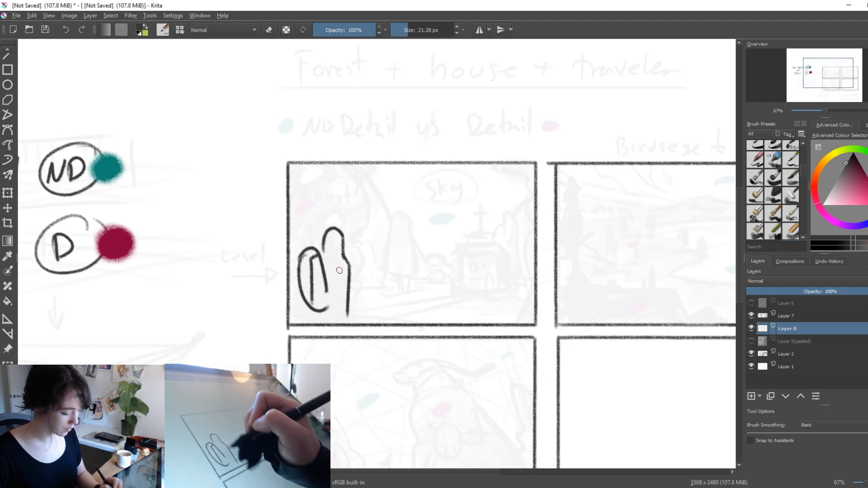
{"action": "left_click_drag", "start_coordinate": [308, 252], "coordinate": [301, 291]}
{"action": "left_click_drag", "start_coordinate": [348, 312], "coordinate": [348, 324]}
{"action": "left_click_drag", "start_coordinate": [326, 256], "coordinate": [328, 305]}
{"action": "left_click_drag", "start_coordinate": [348, 265], "coordinate": [348, 319]}
{"action": "left_click_drag", "start_coordinate": [376, 242], "coordinate": [401, 243], "text": "shift"}
{"action": "mouse_move", "coordinate": [332, 236]}
{"action": "left_mouse_down"}
{"action": "mouse_move", "coordinate": [330, 284]}
{"action": "mouse_move", "coordinate": [310, 256]}
{"action": "mouse_move", "coordinate": [320, 272]}
{"action": "mouse_move", "coordinate": [340, 261]}
{"action": "mouse_move", "coordinate": [323, 314]}
{"action": "mouse_move", "coordinate": [341, 304]}
{"action": "left_mouse_up"}
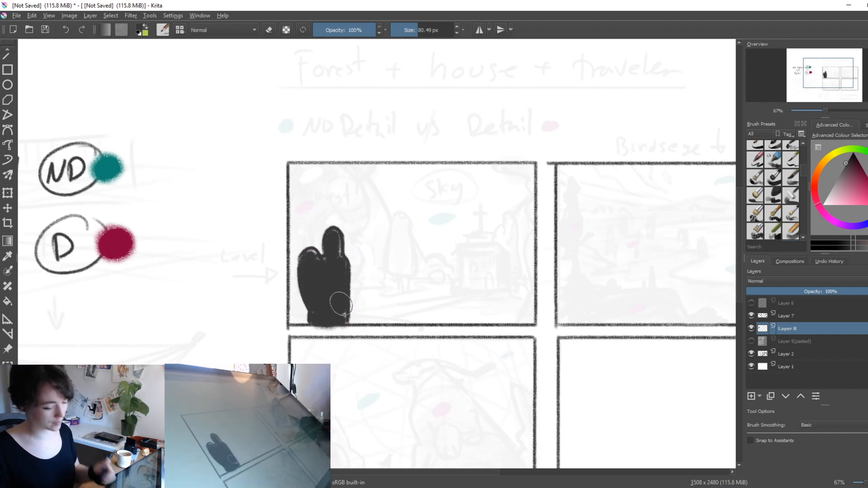
Write "Day" beneath the Detail label on Layer 7 with a brush of about 14 px.
{"action": "left_click_drag", "start_coordinate": [418, 360], "coordinate": [547, 348]}
{"action": "left_click", "coordinate": [785, 316]}
{"action": "left_click", "coordinate": [751, 315]}
{"action": "left_click", "coordinate": [751, 315]}
{"action": "key", "text": "bracketleft"}
{"action": "key", "text": "bracketleft"}
{"action": "key", "text": "bracketleft"}
{"action": "key", "text": "bracketleft"}
{"action": "key", "text": "bracketleft"}
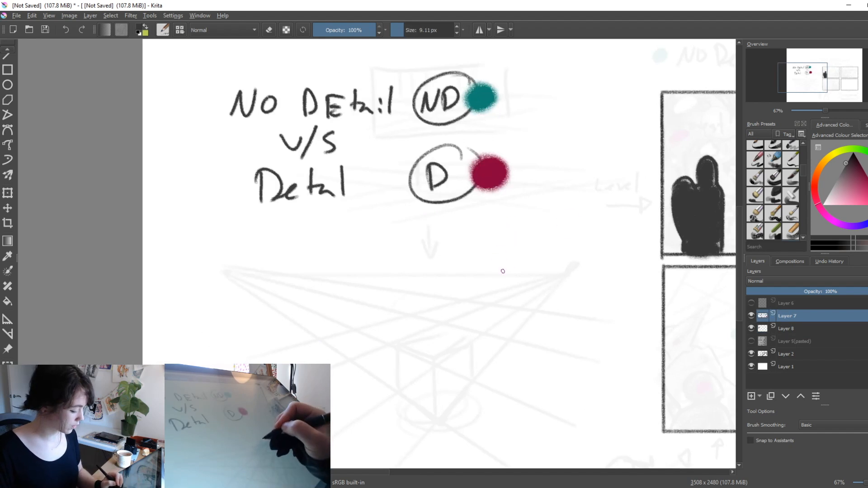
{"action": "left_click_drag", "start_coordinate": [510, 318], "coordinate": [585, 309]}
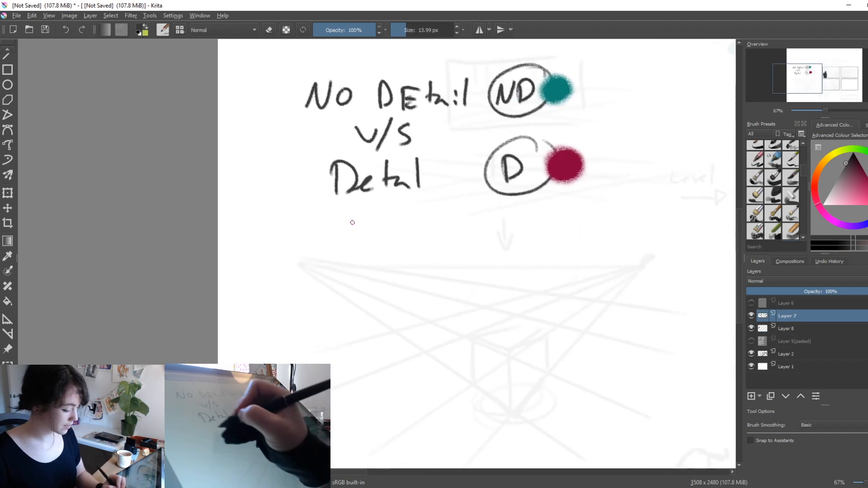
{"action": "mouse_move", "coordinate": [397, 227]}
{"action": "left_mouse_down"}
{"action": "mouse_move", "coordinate": [399, 248]}
{"action": "mouse_move", "coordinate": [430, 250]}
{"action": "left_mouse_up"}
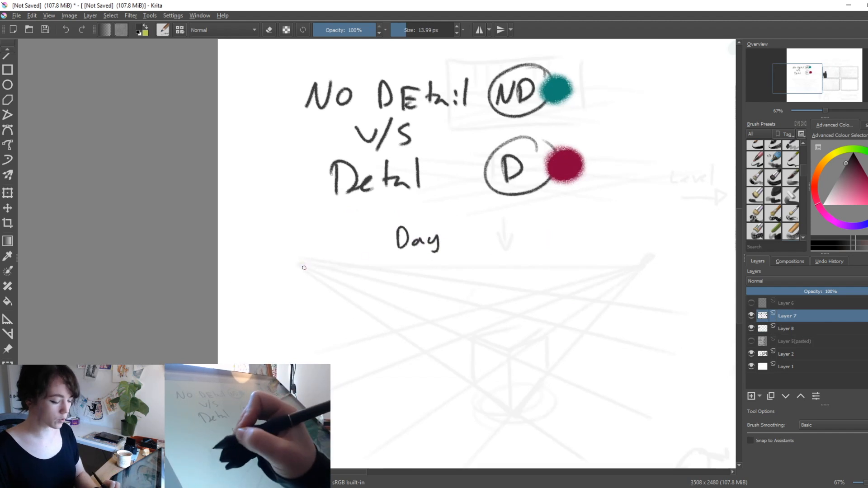
Draw a long narrow bar below the Day label with straight lines and divide it into four cells.
{"action": "key", "text": "v"}
{"action": "mouse_move", "coordinate": [303, 267]}
{"action": "left_mouse_down"}
{"action": "mouse_move", "coordinate": [526, 264]}
{"action": "mouse_move", "coordinate": [530, 275]}
{"action": "left_mouse_up"}
{"action": "mouse_move", "coordinate": [530, 275]}
{"action": "left_mouse_down"}
{"action": "mouse_move", "coordinate": [307, 282]}
{"action": "mouse_move", "coordinate": [531, 281]}
{"action": "left_mouse_up"}
{"action": "key", "text": "ctrl+z"}
{"action": "key", "text": "b"}
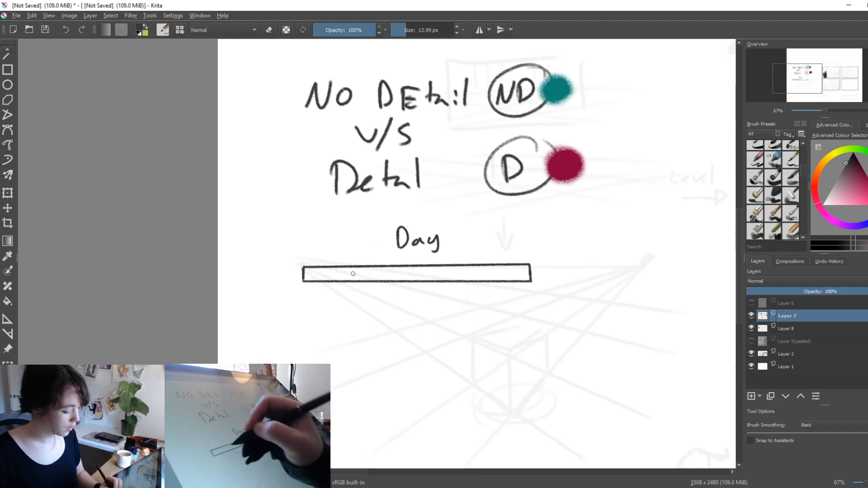
{"action": "left_click_drag", "start_coordinate": [414, 267], "coordinate": [414, 281]}
{"action": "left_click_drag", "start_coordinate": [479, 266], "coordinate": [479, 282]}
Label the start of the Day bar "Close" and its end "Far".
{"action": "mouse_move", "coordinate": [278, 246]}
{"action": "left_mouse_down"}
{"action": "mouse_move", "coordinate": [277, 257]}
{"action": "mouse_move", "coordinate": [302, 255]}
{"action": "left_mouse_up"}
{"action": "left_click_drag", "start_coordinate": [311, 252], "coordinate": [318, 253]}
{"action": "mouse_move", "coordinate": [524, 249]}
{"action": "left_mouse_down"}
{"action": "mouse_move", "coordinate": [528, 234]}
{"action": "mouse_move", "coordinate": [560, 249]}
{"action": "left_mouse_up"}
Shade the Day bar from black at Close to lighter greys towards Far with a 58.53 px brush, leaving the last cell white.
{"action": "left_click_drag", "start_coordinate": [499, 298], "coordinate": [519, 298], "text": "shift"}
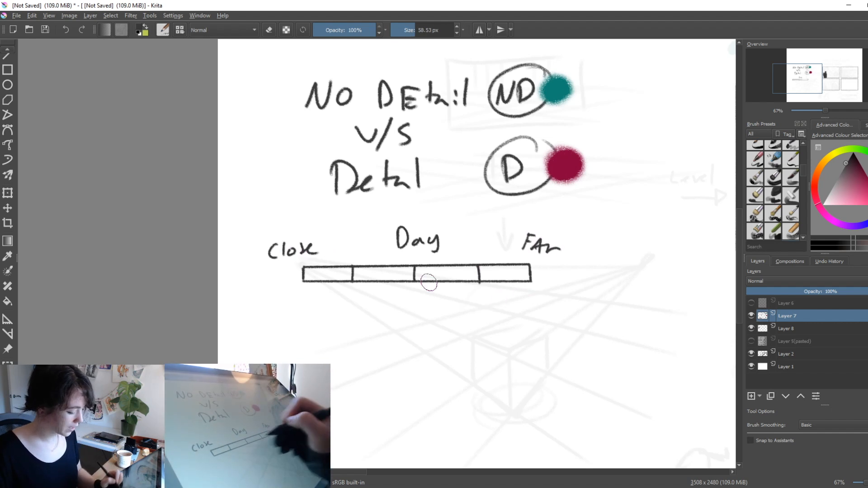
{"action": "mouse_move", "coordinate": [306, 273]}
{"action": "left_mouse_down"}
{"action": "mouse_move", "coordinate": [342, 271]}
{"action": "mouse_move", "coordinate": [321, 276]}
{"action": "left_mouse_up"}
{"action": "key", "text": "ctrl+z"}
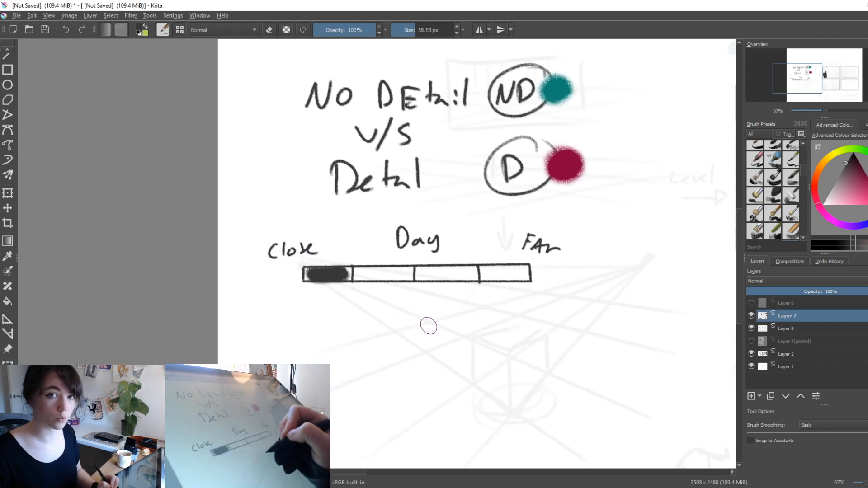
{"action": "left_click_drag", "start_coordinate": [460, 293], "coordinate": [484, 294]}
{"action": "mouse_move", "coordinate": [384, 274]}
{"action": "left_mouse_down"}
{"action": "mouse_move", "coordinate": [427, 273]}
{"action": "mouse_move", "coordinate": [393, 274]}
{"action": "left_mouse_up"}
{"action": "mouse_move", "coordinate": [448, 275]}
{"action": "left_mouse_down"}
{"action": "mouse_move", "coordinate": [476, 273]}
{"action": "mouse_move", "coordinate": [469, 273]}
{"action": "left_mouse_up"}
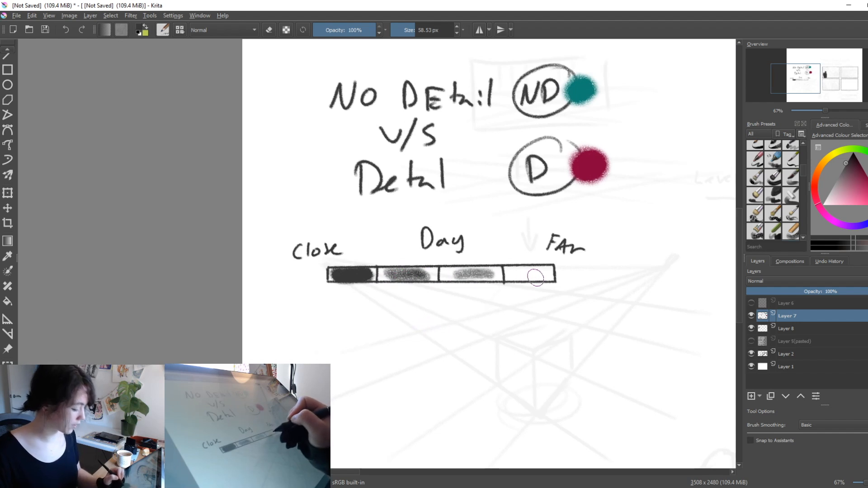
{"action": "left_click_drag", "start_coordinate": [389, 274], "coordinate": [426, 273]}
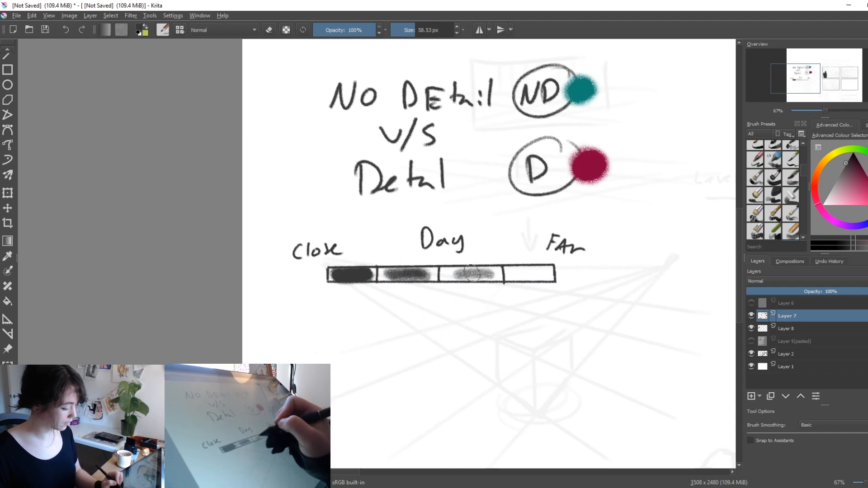
Write "Night" centred below the Day bar with a 13.47 px brush.
{"action": "left_click_drag", "start_coordinate": [544, 341], "coordinate": [539, 242]}
{"action": "left_click_drag", "start_coordinate": [479, 283], "coordinate": [462, 283]}
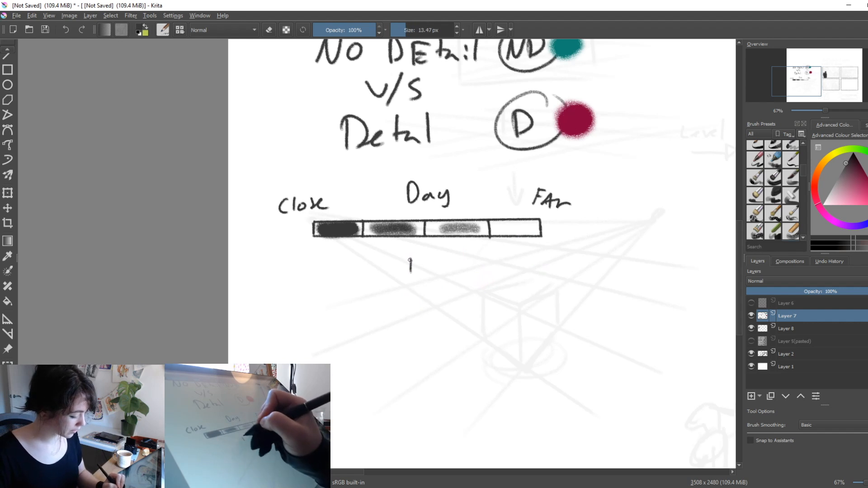
{"action": "left_click_drag", "start_coordinate": [410, 259], "coordinate": [424, 258]}
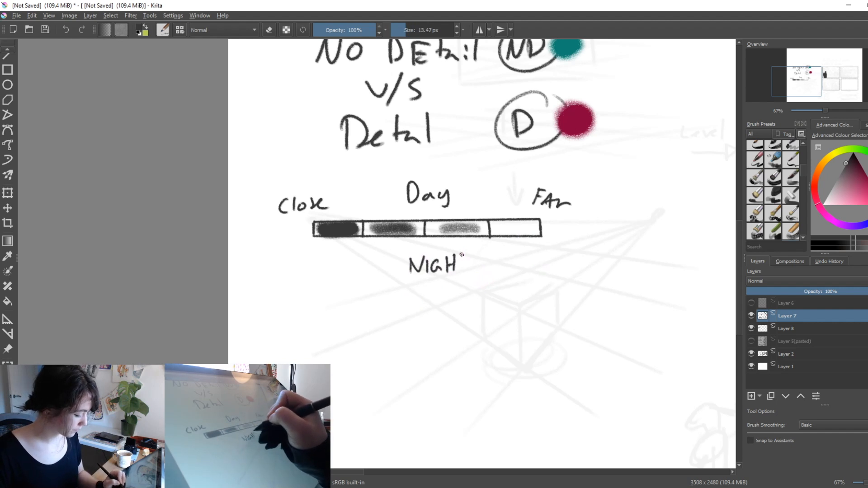
Draw a long narrow bar below the Night label with straight lines and divide it into four cells.
{"action": "key", "text": "v"}
{"action": "mouse_move", "coordinate": [314, 287]}
{"action": "left_mouse_down"}
{"action": "mouse_move", "coordinate": [542, 288]}
{"action": "mouse_move", "coordinate": [542, 304]}
{"action": "mouse_move", "coordinate": [314, 304]}
{"action": "left_mouse_up"}
{"action": "key", "text": "v"}
{"action": "left_click_drag", "start_coordinate": [426, 288], "coordinate": [425, 303]}
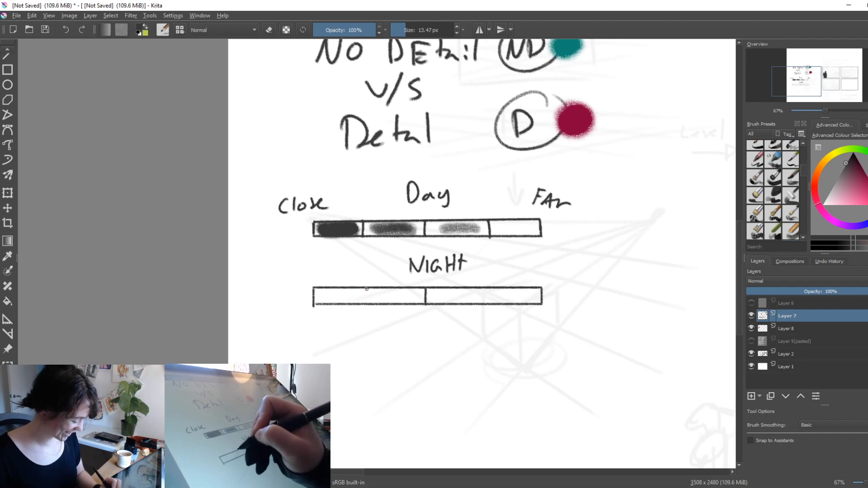
{"action": "left_click_drag", "start_coordinate": [492, 302], "coordinate": [493, 306]}
Label the start of the Night bar "Close" and its end "Far" with a 14.82 px brush.
{"action": "left_click_drag", "start_coordinate": [489, 322], "coordinate": [513, 315], "text": "shift"}
{"action": "left_click_drag", "start_coordinate": [333, 302], "coordinate": [316, 305], "text": "shift"}
{"action": "mouse_move", "coordinate": [283, 272]}
{"action": "left_mouse_down"}
{"action": "mouse_move", "coordinate": [282, 282]}
{"action": "mouse_move", "coordinate": [291, 282]}
{"action": "left_mouse_up"}
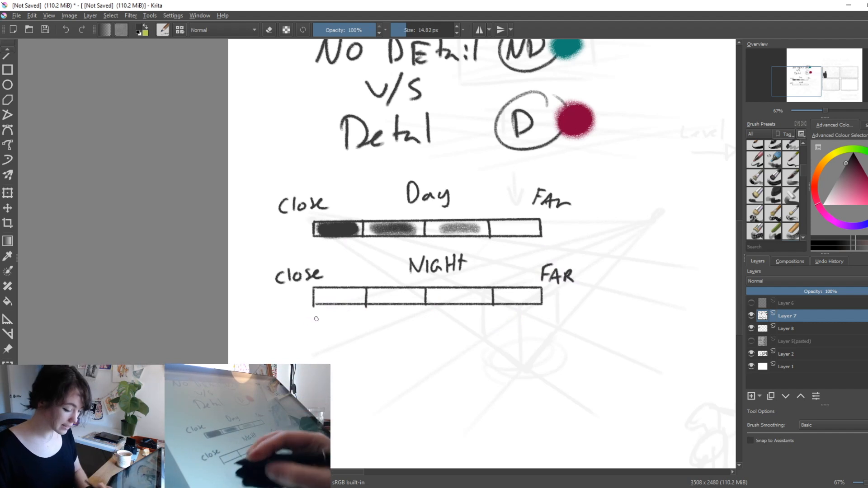
Shade the Night bar with a 63.58 px brush, leaving the Close cell white and darkening cell by cell to black at Far.
{"action": "mouse_move", "coordinate": [382, 304]}
{"action": "left_mouse_down"}
{"action": "mouse_move", "coordinate": [409, 296]}
{"action": "mouse_move", "coordinate": [380, 295]}
{"action": "left_mouse_up"}
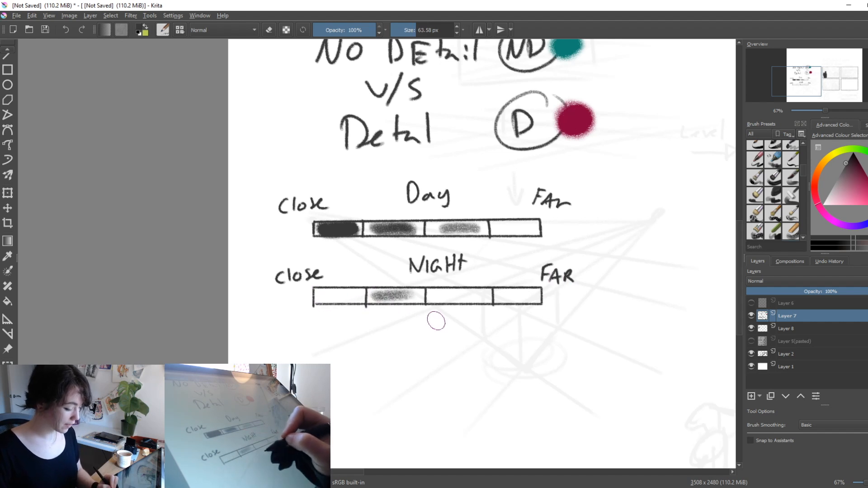
{"action": "mouse_move", "coordinate": [433, 297]}
{"action": "left_mouse_down"}
{"action": "mouse_move", "coordinate": [528, 296]}
{"action": "mouse_move", "coordinate": [461, 294]}
{"action": "mouse_move", "coordinate": [478, 295]}
{"action": "left_mouse_up"}
{"action": "left_click_drag", "start_coordinate": [499, 368], "coordinate": [531, 351]}
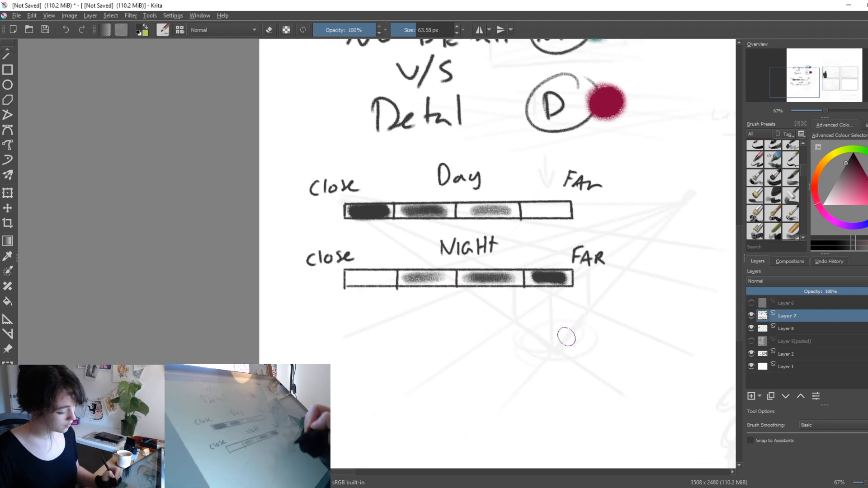
{"action": "left_click_drag", "start_coordinate": [493, 284], "coordinate": [556, 279]}
{"action": "key", "text": "e"}
{"action": "mouse_move", "coordinate": [406, 278]}
{"action": "left_mouse_down"}
{"action": "mouse_move", "coordinate": [448, 287]}
{"action": "mouse_move", "coordinate": [440, 279]}
{"action": "left_mouse_up"}
{"action": "key", "text": "e"}
{"action": "left_click_drag", "start_coordinate": [474, 372], "coordinate": [461, 381]}
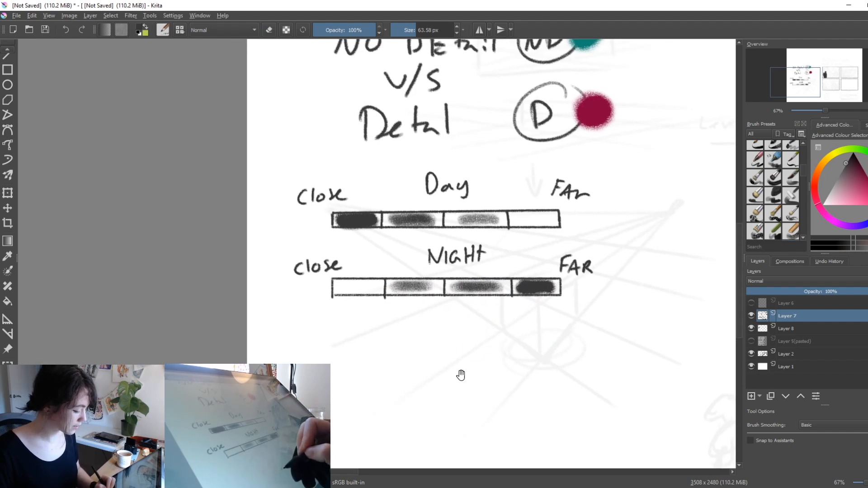
{"action": "left_click_drag", "start_coordinate": [460, 285], "coordinate": [508, 287]}
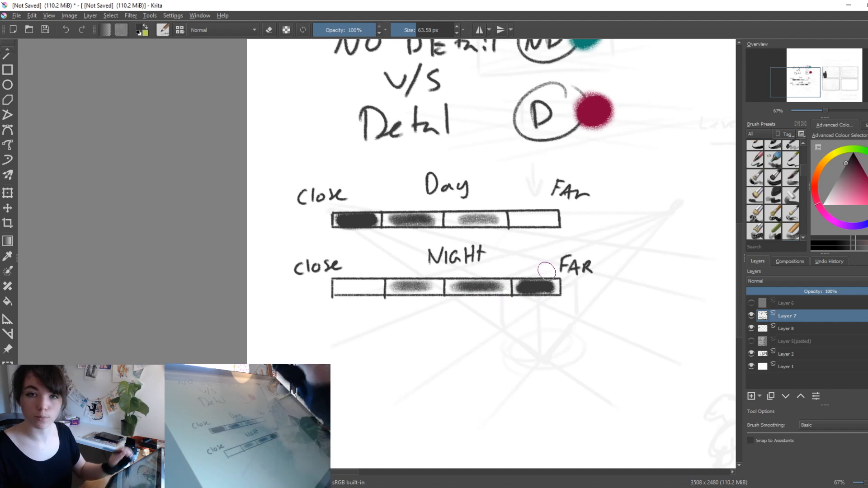
Paint a grey-to-black strip below the Night bar, then cut it into cells and trim its edges with a 24.21 px eraser.
{"action": "left_click_drag", "start_coordinate": [478, 310], "coordinate": [516, 254]}
{"action": "mouse_move", "coordinate": [406, 281]}
{"action": "left_mouse_down"}
{"action": "mouse_move", "coordinate": [422, 281]}
{"action": "mouse_move", "coordinate": [387, 286]}
{"action": "mouse_move", "coordinate": [551, 286]}
{"action": "mouse_move", "coordinate": [354, 283]}
{"action": "left_mouse_up"}
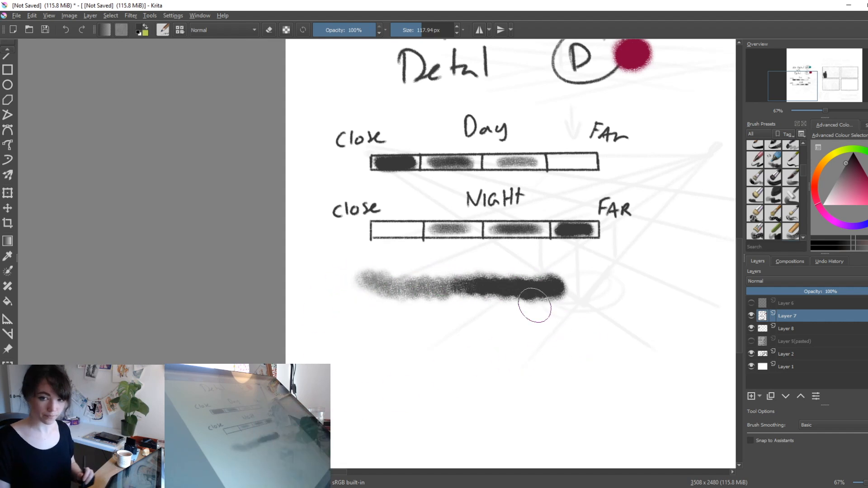
{"action": "left_click_drag", "start_coordinate": [568, 311], "coordinate": [526, 311], "text": "shift"}
{"action": "key", "text": "e"}
{"action": "left_click_drag", "start_coordinate": [523, 275], "coordinate": [523, 300]}
{"action": "left_click_drag", "start_coordinate": [458, 266], "coordinate": [457, 298]}
{"action": "left_click_drag", "start_coordinate": [404, 273], "coordinate": [404, 302]}
{"action": "mouse_move", "coordinate": [364, 263]}
{"action": "left_mouse_down"}
{"action": "mouse_move", "coordinate": [362, 308]}
{"action": "mouse_move", "coordinate": [358, 288]}
{"action": "left_mouse_up"}
{"action": "left_click_drag", "start_coordinate": [513, 382], "coordinate": [471, 391]}
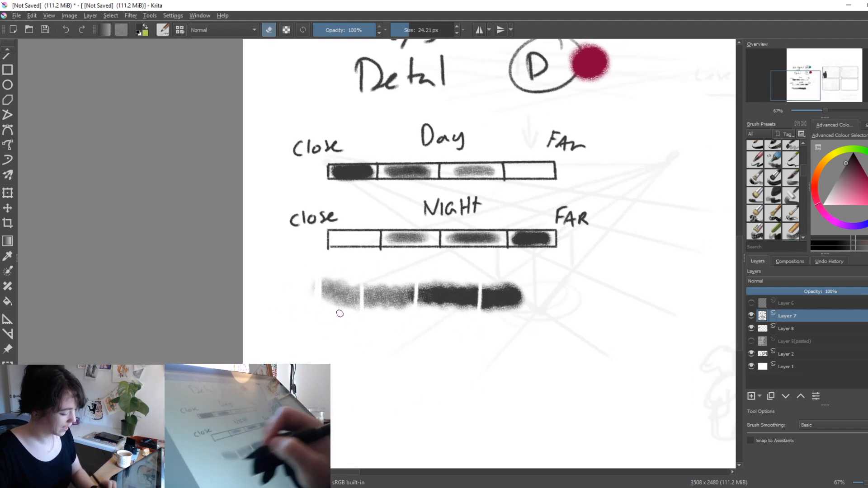
{"action": "left_click_drag", "start_coordinate": [366, 312], "coordinate": [524, 308]}
Draw a straight horizon line across the lower part of the first thumbnail on Layer 8 with a 16.12 px brush.
{"action": "left_click_drag", "start_coordinate": [541, 381], "coordinate": [462, 457]}
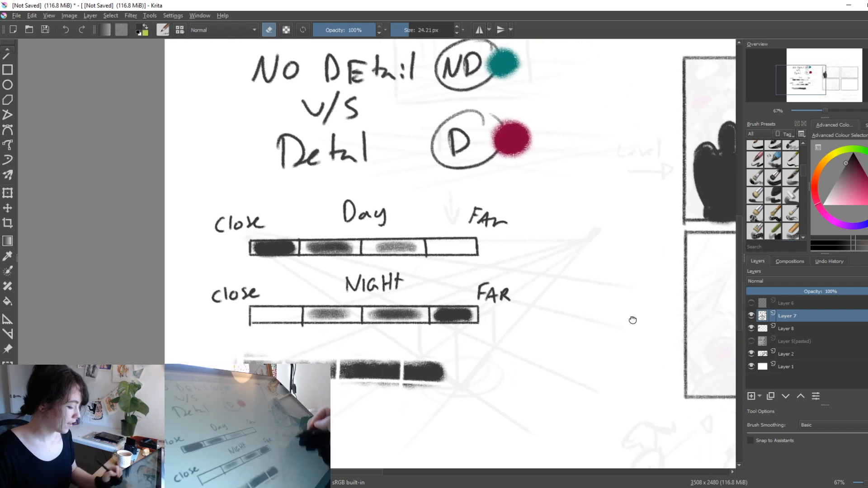
{"action": "left_click_drag", "start_coordinate": [647, 308], "coordinate": [656, 290]}
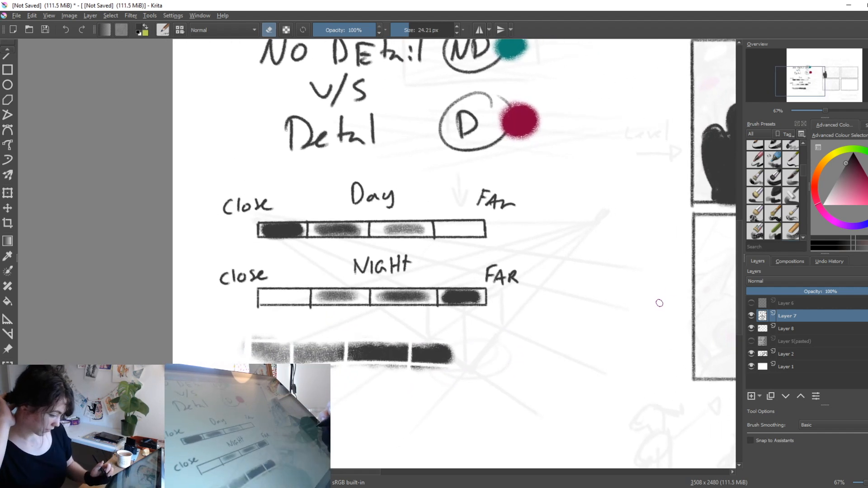
{"action": "left_click_drag", "start_coordinate": [659, 303], "coordinate": [302, 343]}
{"action": "left_click_drag", "start_coordinate": [481, 254], "coordinate": [475, 255], "text": "shift"}
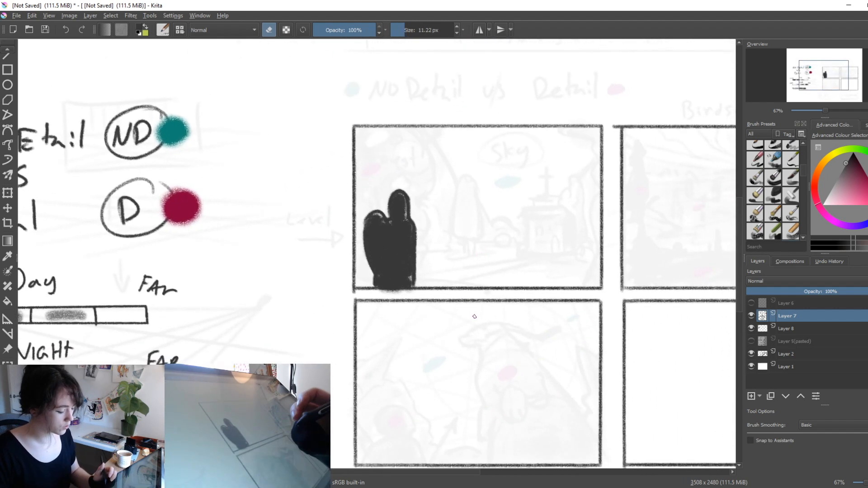
{"action": "key", "text": "bracketright"}
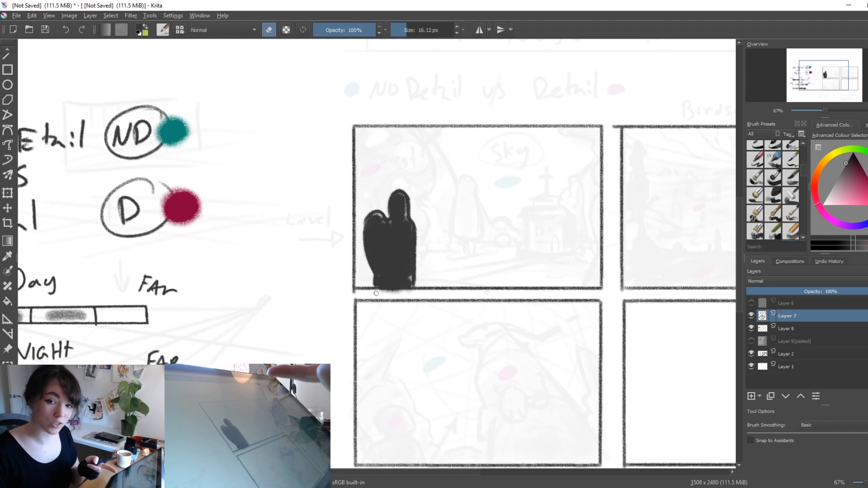
{"action": "left_click_drag", "start_coordinate": [514, 315], "coordinate": [526, 354]}
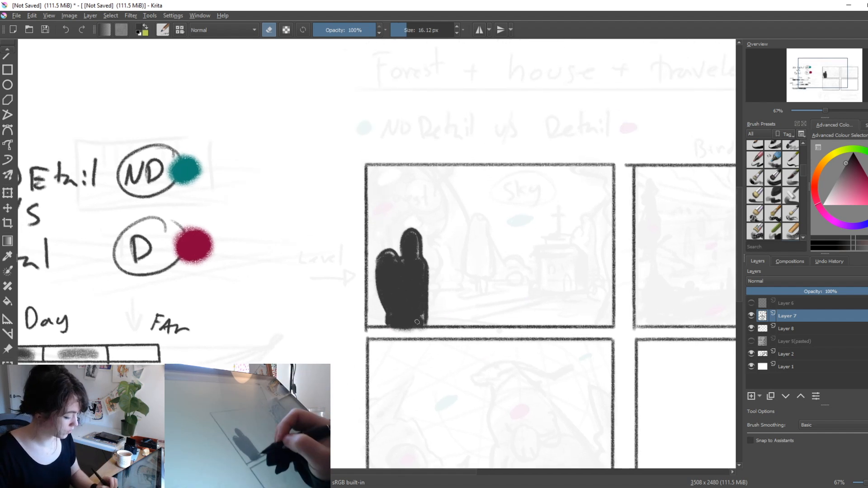
{"action": "key", "text": "Page_Down"}
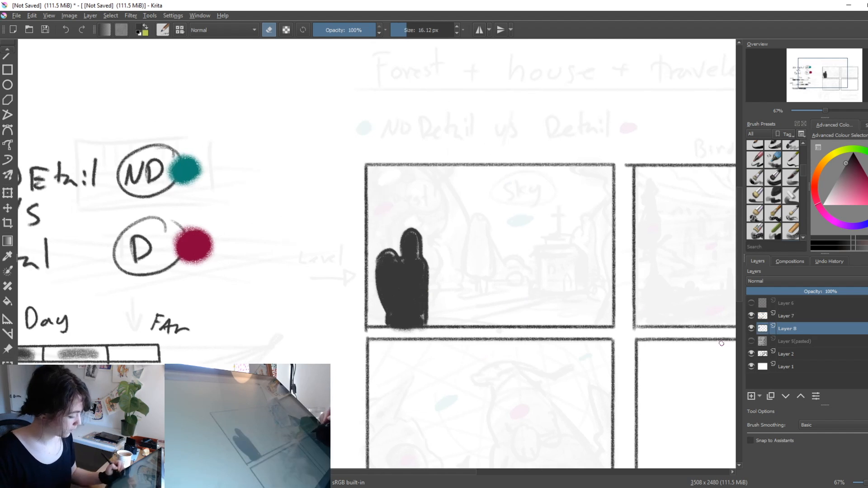
{"action": "key", "text": "e"}
{"action": "left_click_drag", "start_coordinate": [559, 349], "coordinate": [546, 370]}
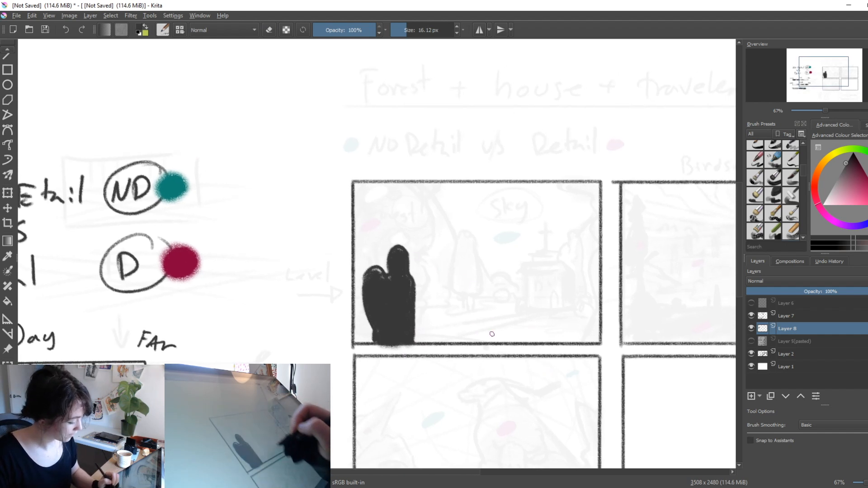
{"action": "key", "text": "v"}
{"action": "left_click_drag", "start_coordinate": [353, 306], "coordinate": [599, 307]}
{"action": "key", "text": "b"}
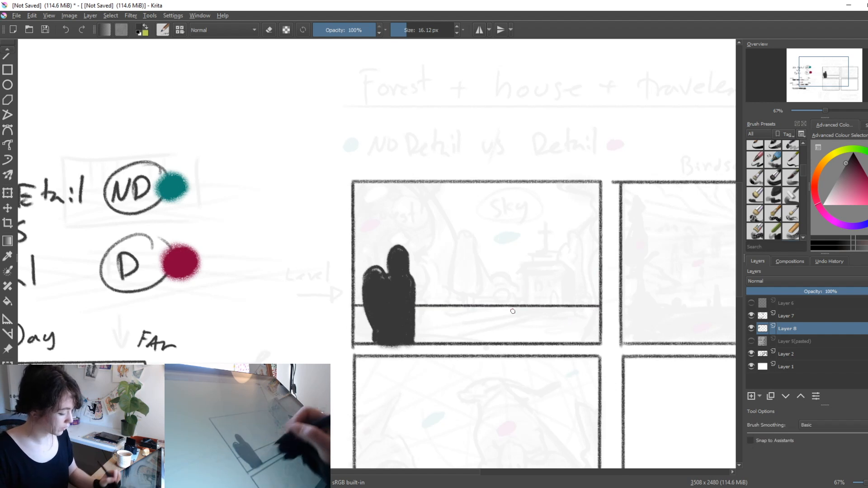
Sketch a small boxy house on the horizon opposite the traveler, with a scalloped awning and a flat roof.
{"action": "left_click_drag", "start_coordinate": [477, 361], "coordinate": [472, 366]}
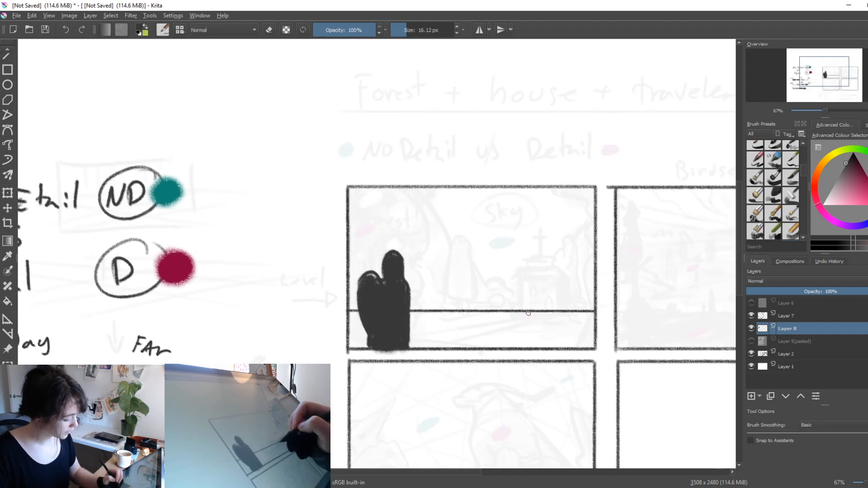
{"action": "left_click_drag", "start_coordinate": [525, 302], "coordinate": [523, 320]}
{"action": "key", "text": "ctrl+z"}
{"action": "left_click_drag", "start_coordinate": [523, 288], "coordinate": [550, 286]}
{"action": "left_click_drag", "start_coordinate": [562, 288], "coordinate": [562, 318]}
{"action": "left_click_drag", "start_coordinate": [525, 281], "coordinate": [568, 283]}
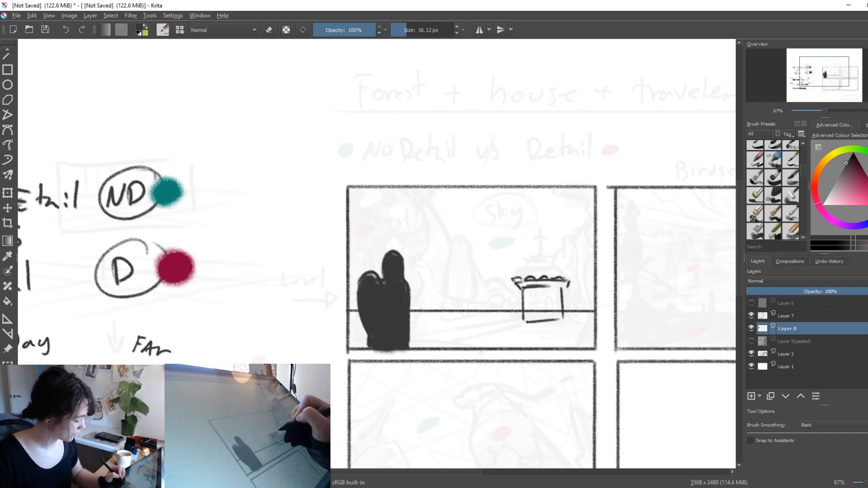
{"action": "mouse_move", "coordinate": [515, 274]}
{"action": "left_mouse_down"}
{"action": "mouse_move", "coordinate": [564, 264]}
{"action": "mouse_move", "coordinate": [532, 276]}
{"action": "mouse_move", "coordinate": [565, 289]}
{"action": "mouse_move", "coordinate": [563, 315]}
{"action": "left_mouse_up"}
{"action": "mouse_move", "coordinate": [520, 291]}
{"action": "left_mouse_down"}
{"action": "mouse_move", "coordinate": [522, 319]}
{"action": "mouse_move", "coordinate": [532, 311]}
{"action": "mouse_move", "coordinate": [565, 318]}
{"action": "mouse_move", "coordinate": [546, 319]}
{"action": "left_mouse_up"}
Strengthen the house's side wall and add a small banded post on each side of it.
{"action": "key", "text": "e"}
{"action": "key", "text": "e"}
{"action": "left_click_drag", "start_coordinate": [560, 285], "coordinate": [560, 316]}
{"action": "left_click_drag", "start_coordinate": [568, 287], "coordinate": [571, 328]}
{"action": "key", "text": "ctrl+z"}
{"action": "key", "text": "e"}
{"action": "key", "text": "e"}
{"action": "left_click_drag", "start_coordinate": [505, 328], "coordinate": [516, 325]}
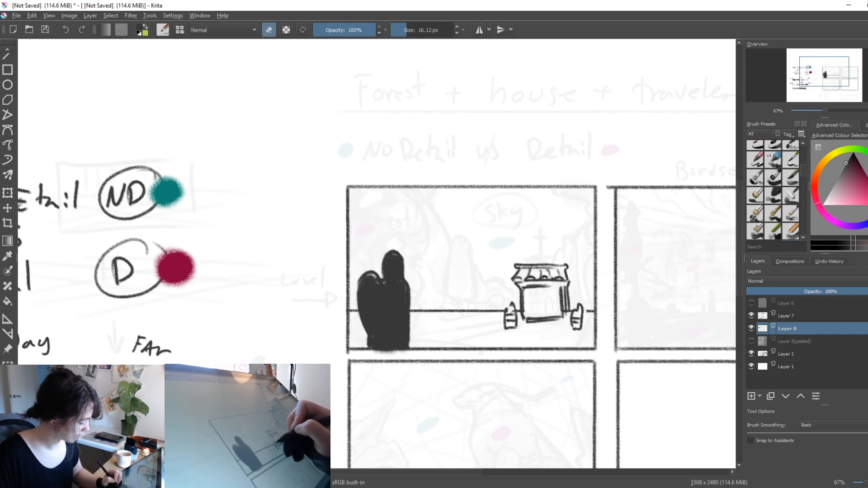
Draw a winding path running from the house entrance down towards the traveler in the foreground.
{"action": "mouse_move", "coordinate": [526, 319]}
{"action": "left_mouse_down"}
{"action": "mouse_move", "coordinate": [515, 336]}
{"action": "mouse_move", "coordinate": [526, 321]}
{"action": "mouse_move", "coordinate": [507, 333]}
{"action": "left_mouse_up"}
{"action": "key", "text": "ctrl+z"}
{"action": "key", "text": "ctrl+z"}
{"action": "mouse_move", "coordinate": [554, 319]}
{"action": "left_mouse_down"}
{"action": "mouse_move", "coordinate": [568, 324]}
{"action": "mouse_move", "coordinate": [543, 335]}
{"action": "mouse_move", "coordinate": [568, 332]}
{"action": "mouse_move", "coordinate": [457, 344]}
{"action": "mouse_move", "coordinate": [528, 329]}
{"action": "left_mouse_up"}
{"action": "key", "text": "ctrl+z"}
{"action": "left_click_drag", "start_coordinate": [456, 345], "coordinate": [574, 333]}
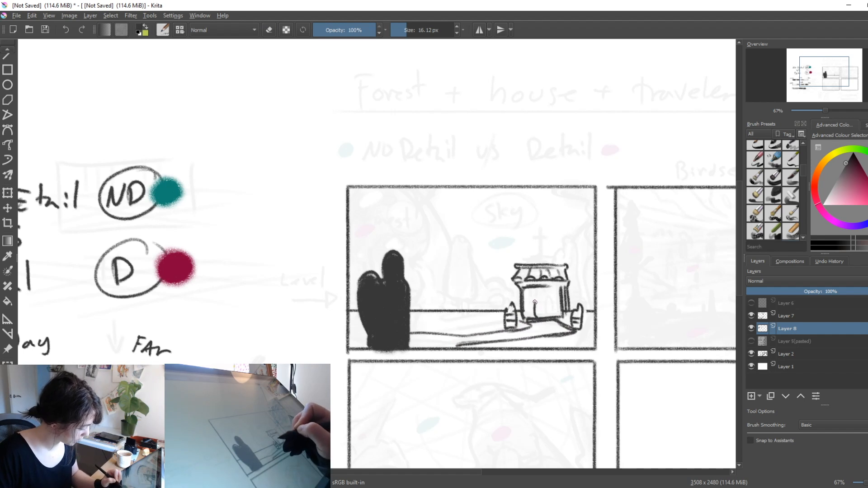
Draw the house's doorway with a lintel and side columns, cleaning up the lines with the eraser.
{"action": "mouse_move", "coordinate": [531, 293]}
{"action": "left_mouse_down"}
{"action": "mouse_move", "coordinate": [558, 294]}
{"action": "mouse_move", "coordinate": [537, 295]}
{"action": "mouse_move", "coordinate": [555, 296]}
{"action": "mouse_move", "coordinate": [555, 315]}
{"action": "left_mouse_up"}
{"action": "left_click_drag", "start_coordinate": [553, 295], "coordinate": [552, 315]}
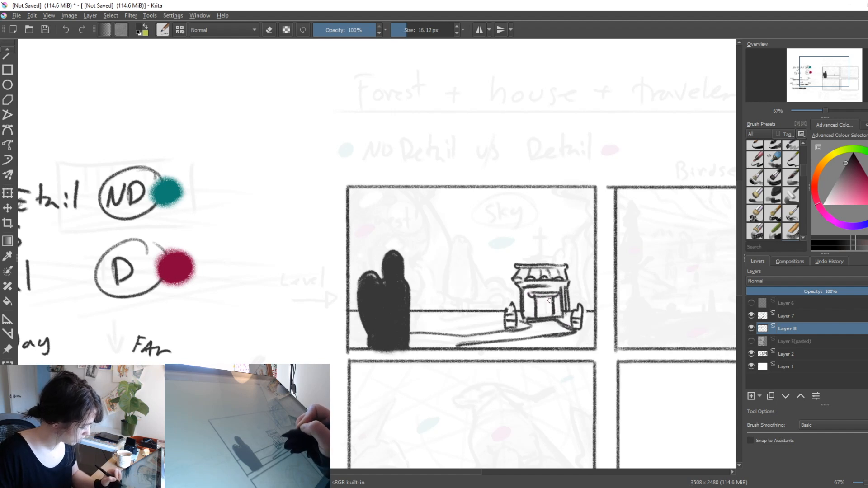
{"action": "key", "text": "e"}
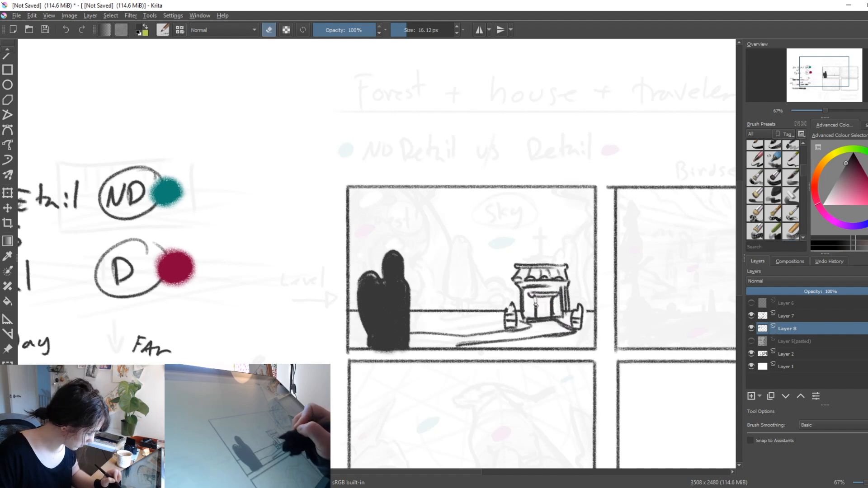
{"action": "key", "text": "e"}
{"action": "mouse_move", "coordinate": [518, 289]}
{"action": "left_mouse_down"}
{"action": "mouse_move", "coordinate": [520, 318]}
{"action": "mouse_move", "coordinate": [572, 307]}
{"action": "mouse_move", "coordinate": [567, 290]}
{"action": "mouse_move", "coordinate": [563, 304]}
{"action": "mouse_move", "coordinate": [558, 289]}
{"action": "mouse_move", "coordinate": [560, 317]}
{"action": "left_mouse_up"}
{"action": "key", "text": "e"}
{"action": "key", "text": "e"}
{"action": "key", "text": "e"}
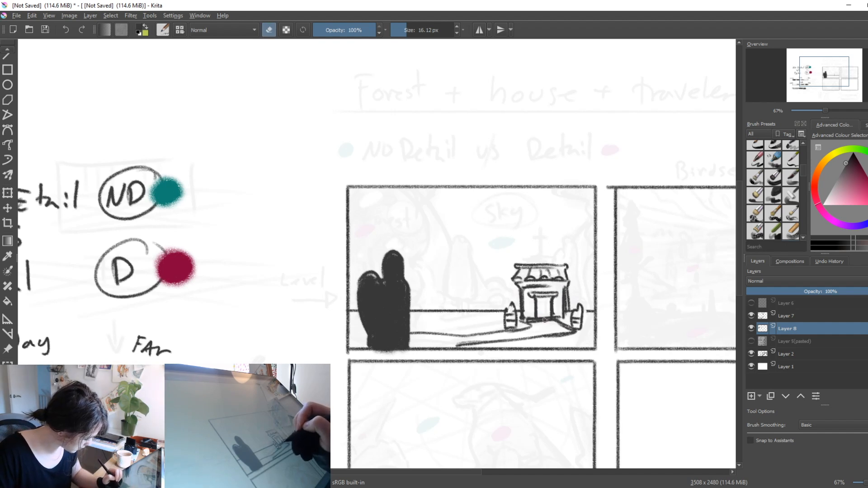
{"action": "key", "text": "e"}
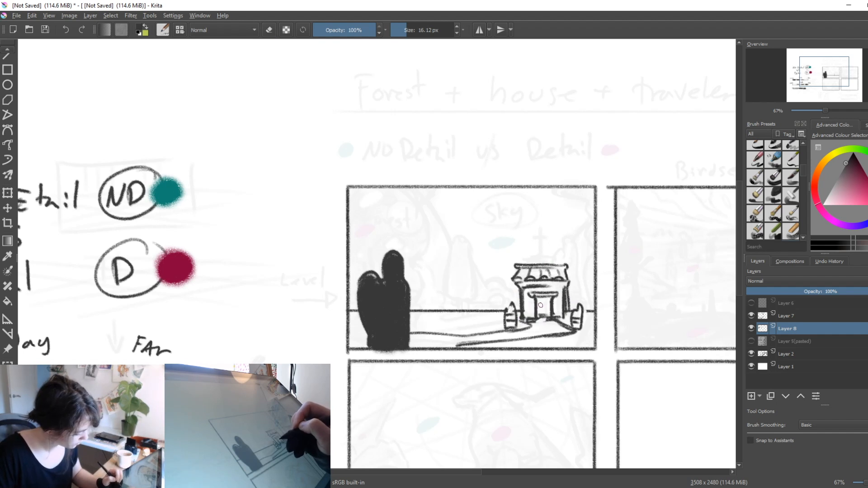
{"action": "left_click_drag", "start_coordinate": [568, 283], "coordinate": [565, 317]}
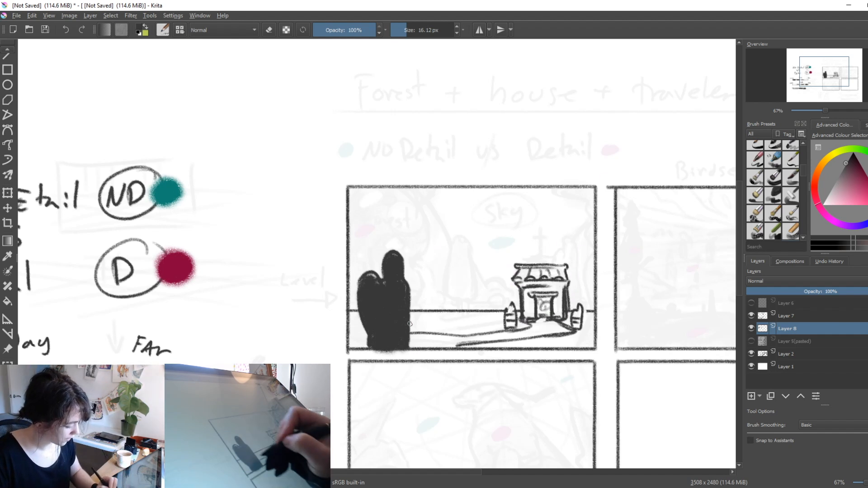
Outline rounded foliage above and behind the traveler and in the thumbnail's opposite upper corner, adding a few leaf loops.
{"action": "mouse_move", "coordinate": [424, 187]}
{"action": "left_mouse_down"}
{"action": "mouse_move", "coordinate": [421, 240]}
{"action": "mouse_move", "coordinate": [388, 255]}
{"action": "mouse_move", "coordinate": [410, 322]}
{"action": "left_mouse_up"}
{"action": "key", "text": "ctrl+z"}
{"action": "mouse_move", "coordinate": [405, 273]}
{"action": "left_mouse_down"}
{"action": "mouse_move", "coordinate": [425, 302]}
{"action": "mouse_move", "coordinate": [411, 307]}
{"action": "left_mouse_up"}
{"action": "left_click_drag", "start_coordinate": [569, 188], "coordinate": [592, 208]}
{"action": "mouse_move", "coordinate": [380, 194]}
{"action": "left_mouse_down"}
{"action": "mouse_move", "coordinate": [373, 194]}
{"action": "mouse_move", "coordinate": [377, 210]}
{"action": "left_mouse_up"}
{"action": "mouse_move", "coordinate": [389, 200]}
{"action": "left_mouse_down"}
{"action": "mouse_move", "coordinate": [403, 203]}
{"action": "mouse_move", "coordinate": [379, 217]}
{"action": "mouse_move", "coordinate": [404, 217]}
{"action": "left_mouse_up"}
{"action": "left_click_drag", "start_coordinate": [360, 192], "coordinate": [362, 202]}
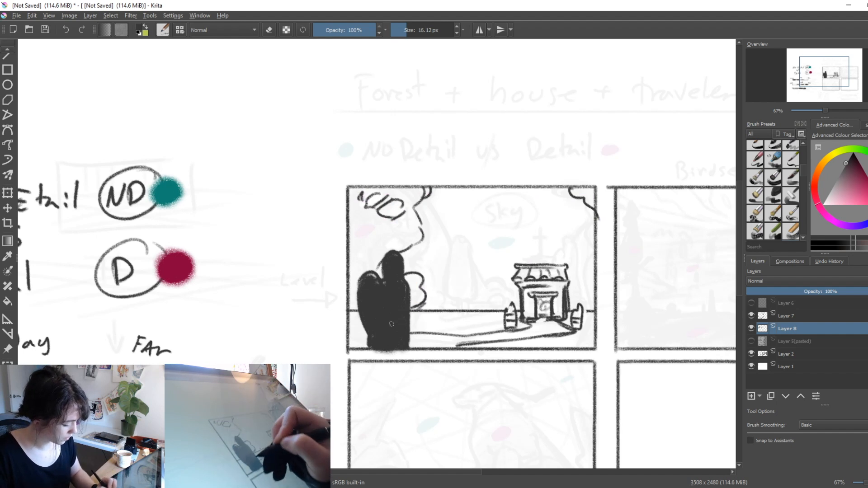
Shade the foliage around the traveler, the opposite corners and the thumbnail's foreground edge in dark grey.
{"action": "left_click_drag", "start_coordinate": [450, 258], "coordinate": [500, 238], "text": "shift"}
{"action": "mouse_move", "coordinate": [371, 197]}
{"action": "left_mouse_down"}
{"action": "mouse_move", "coordinate": [351, 218]}
{"action": "mouse_move", "coordinate": [363, 226]}
{"action": "mouse_move", "coordinate": [376, 245]}
{"action": "left_mouse_up"}
{"action": "key", "text": "ctrl+z"}
{"action": "mouse_move", "coordinate": [353, 190]}
{"action": "left_mouse_down"}
{"action": "mouse_move", "coordinate": [398, 232]}
{"action": "mouse_move", "coordinate": [361, 281]}
{"action": "mouse_move", "coordinate": [409, 290]}
{"action": "mouse_move", "coordinate": [420, 312]}
{"action": "mouse_move", "coordinate": [355, 334]}
{"action": "mouse_move", "coordinate": [415, 339]}
{"action": "left_mouse_up"}
{"action": "left_click_drag", "start_coordinate": [573, 188], "coordinate": [597, 213]}
{"action": "mouse_move", "coordinate": [592, 326]}
{"action": "left_mouse_down"}
{"action": "mouse_move", "coordinate": [590, 346]}
{"action": "mouse_move", "coordinate": [560, 360]}
{"action": "mouse_move", "coordinate": [582, 346]}
{"action": "left_mouse_up"}
{"action": "key", "text": "ctrl+z"}
{"action": "key", "text": "ctrl+z"}
{"action": "key", "text": "bracketleft"}
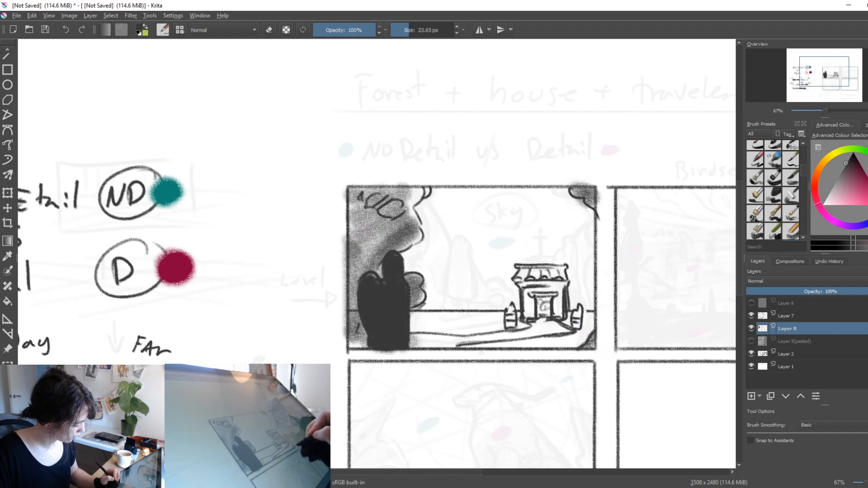
{"action": "mouse_move", "coordinate": [492, 350]}
{"action": "left_mouse_down"}
{"action": "mouse_move", "coordinate": [407, 340]}
{"action": "mouse_move", "coordinate": [441, 347]}
{"action": "mouse_move", "coordinate": [421, 348]}
{"action": "left_mouse_up"}
{"action": "mouse_move", "coordinate": [364, 345]}
{"action": "left_mouse_down"}
{"action": "mouse_move", "coordinate": [349, 345]}
{"action": "mouse_move", "coordinate": [369, 340]}
{"action": "left_mouse_up"}
Draw a tall pointed tree with a thin trunk on the horizon between the traveler and the house.
{"action": "left_click_drag", "start_coordinate": [464, 399], "coordinate": [419, 393]}
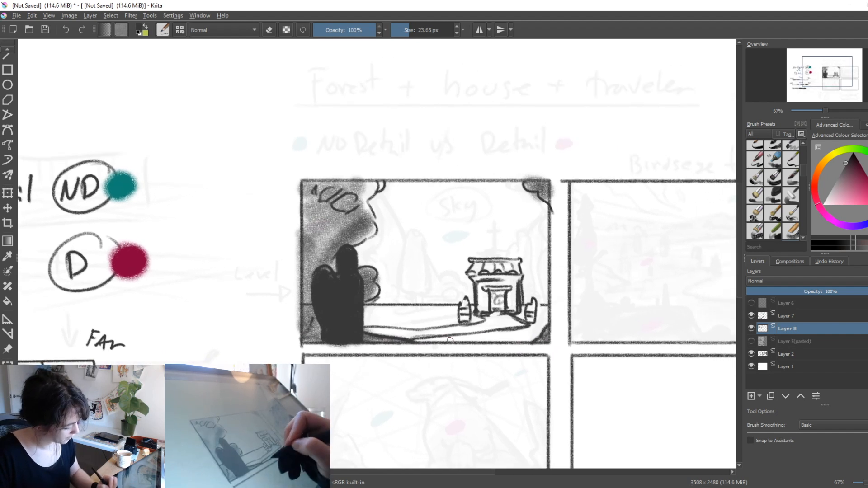
{"action": "mouse_move", "coordinate": [519, 333]}
{"action": "left_mouse_down"}
{"action": "mouse_move", "coordinate": [534, 333]}
{"action": "mouse_move", "coordinate": [516, 332]}
{"action": "left_mouse_up"}
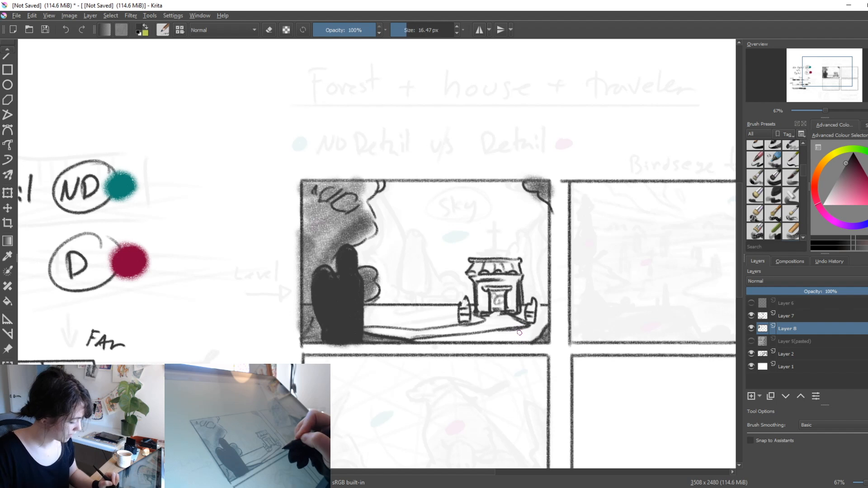
{"action": "mouse_move", "coordinate": [399, 287]}
{"action": "left_mouse_down"}
{"action": "mouse_move", "coordinate": [429, 239]}
{"action": "mouse_move", "coordinate": [434, 289]}
{"action": "mouse_move", "coordinate": [417, 297]}
{"action": "mouse_move", "coordinate": [461, 307]}
{"action": "left_mouse_up"}
{"action": "key", "text": "e"}
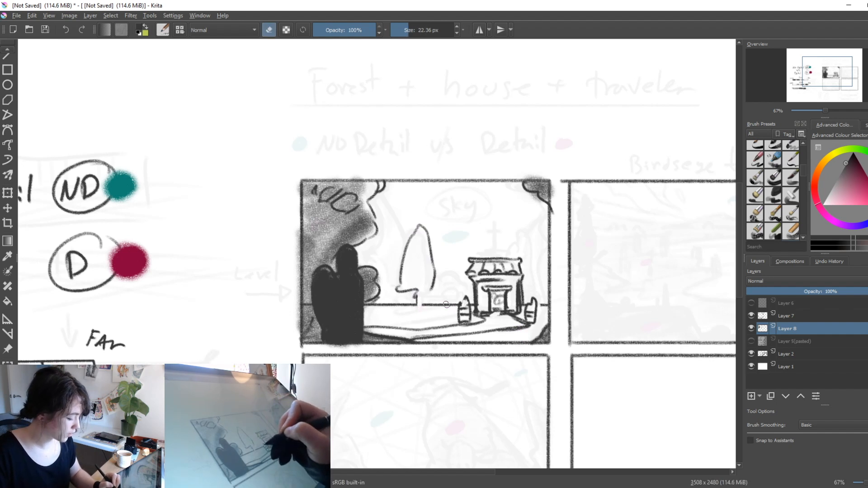
{"action": "key", "text": "e"}
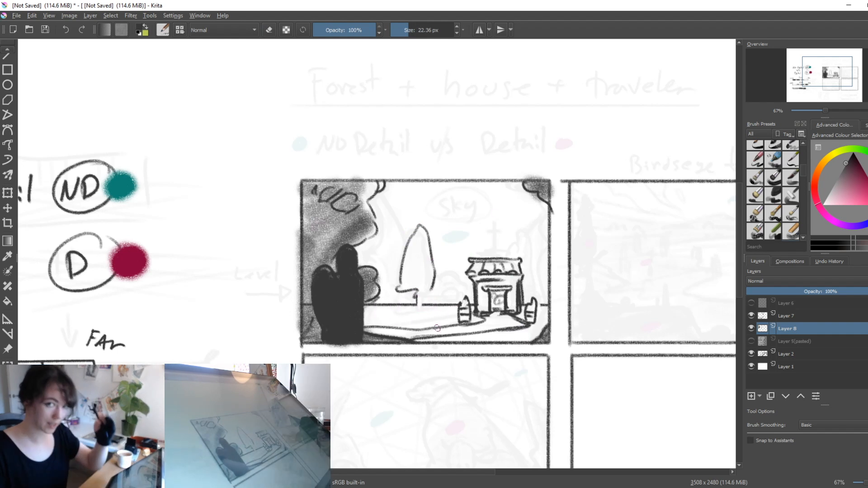
Rework the base of the tall tree with a 22.36 px eraser and brush, adding a small shrub beside it.
{"action": "key", "text": "e"}
{"action": "mouse_move", "coordinate": [427, 307]}
{"action": "left_mouse_down"}
{"action": "mouse_move", "coordinate": [456, 306]}
{"action": "mouse_move", "coordinate": [421, 310]}
{"action": "mouse_move", "coordinate": [442, 309]}
{"action": "left_mouse_up"}
{"action": "key", "text": "e"}
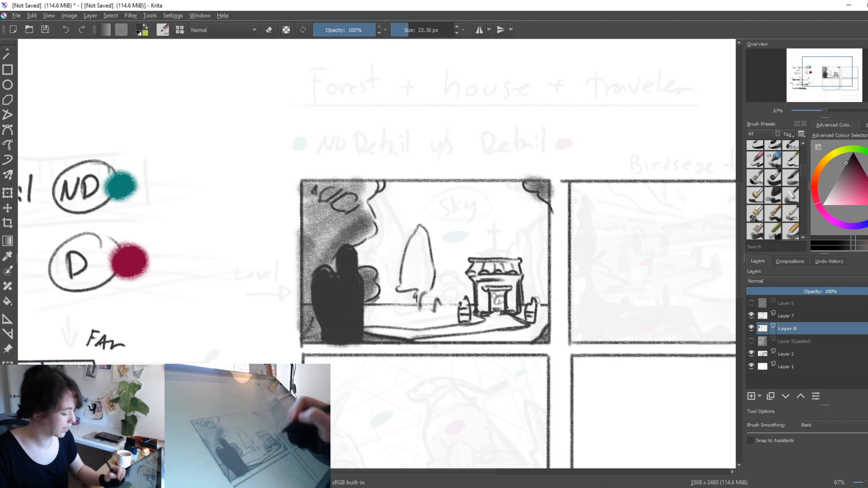
{"action": "key", "text": "e"}
{"action": "key", "text": "e"}
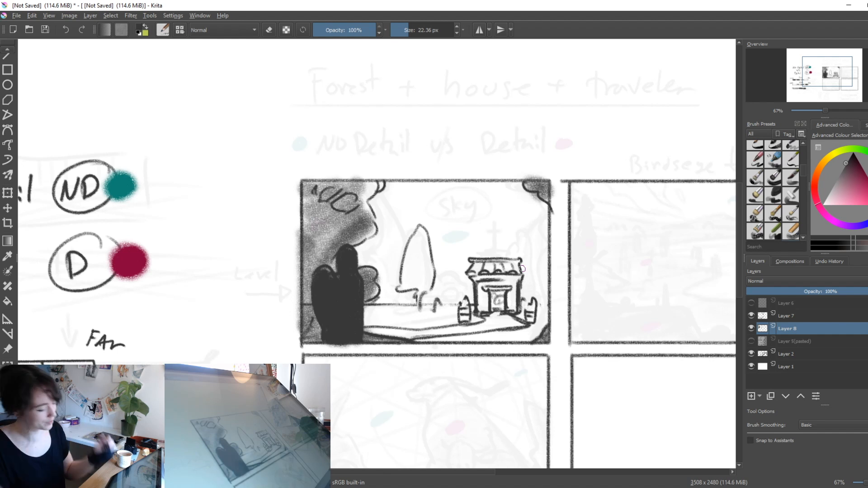
Draw a row of low rounded shrubs along the ground between the traveler and the house.
{"action": "mouse_move", "coordinate": [442, 301]}
{"action": "left_mouse_down"}
{"action": "mouse_move", "coordinate": [447, 313]}
{"action": "mouse_move", "coordinate": [425, 317]}
{"action": "mouse_move", "coordinate": [370, 305]}
{"action": "mouse_move", "coordinate": [412, 306]}
{"action": "mouse_move", "coordinate": [381, 318]}
{"action": "left_mouse_up"}
{"action": "key", "text": "e"}
{"action": "key", "text": "e"}
{"action": "left_click", "coordinate": [386, 287]}
{"action": "left_click", "coordinate": [389, 278]}
Outline rounded and pointed background trees behind the tall tree, around the house and along the thumbnail's edge.
{"action": "left_click_drag", "start_coordinate": [376, 204], "coordinate": [404, 225]}
{"action": "mouse_move", "coordinate": [430, 253]}
{"action": "left_mouse_down"}
{"action": "mouse_move", "coordinate": [443, 248]}
{"action": "mouse_move", "coordinate": [455, 271]}
{"action": "left_mouse_up"}
{"action": "mouse_move", "coordinate": [530, 275]}
{"action": "left_mouse_down"}
{"action": "mouse_move", "coordinate": [548, 226]}
{"action": "mouse_move", "coordinate": [524, 267]}
{"action": "left_mouse_up"}
{"action": "left_click_drag", "start_coordinate": [465, 263], "coordinate": [459, 283]}
{"action": "mouse_move", "coordinate": [506, 257]}
{"action": "left_mouse_down"}
{"action": "mouse_move", "coordinate": [526, 249]}
{"action": "mouse_move", "coordinate": [527, 297]}
{"action": "left_mouse_up"}
Shade the background trees around the tall tree in light grey with a 68.17 px brush, undoing the excess strokes.
{"action": "key", "text": "e"}
{"action": "key", "text": "e"}
{"action": "mouse_move", "coordinate": [438, 278]}
{"action": "left_mouse_down"}
{"action": "mouse_move", "coordinate": [459, 306]}
{"action": "mouse_move", "coordinate": [512, 287]}
{"action": "left_mouse_up"}
{"action": "mouse_move", "coordinate": [385, 221]}
{"action": "left_mouse_down"}
{"action": "mouse_move", "coordinate": [361, 258]}
{"action": "mouse_move", "coordinate": [391, 246]}
{"action": "mouse_move", "coordinate": [382, 293]}
{"action": "mouse_move", "coordinate": [422, 240]}
{"action": "mouse_move", "coordinate": [420, 317]}
{"action": "mouse_move", "coordinate": [452, 323]}
{"action": "mouse_move", "coordinate": [458, 342]}
{"action": "mouse_move", "coordinate": [517, 339]}
{"action": "left_mouse_up"}
{"action": "left_click_drag", "start_coordinate": [462, 339], "coordinate": [516, 333]}
{"action": "key", "text": "ctrl+z"}
{"action": "key", "text": "ctrl+z"}
{"action": "key", "text": "ctrl+z"}
{"action": "key", "text": "ctrl+z"}
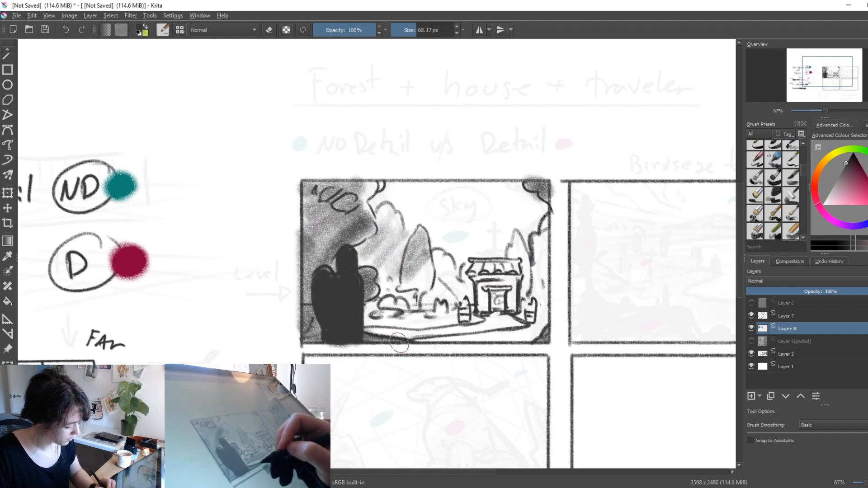
Shade the ground around the path, the trees beside the house and the thumbnail's edge foliage in grey.
{"action": "left_click_drag", "start_coordinate": [364, 318], "coordinate": [451, 319]}
{"action": "mouse_move", "coordinate": [393, 326]}
{"action": "left_mouse_down"}
{"action": "mouse_move", "coordinate": [441, 317]}
{"action": "mouse_move", "coordinate": [530, 334]}
{"action": "mouse_move", "coordinate": [495, 331]}
{"action": "left_mouse_up"}
{"action": "left_click_drag", "start_coordinate": [423, 320], "coordinate": [461, 315]}
{"action": "mouse_move", "coordinate": [452, 255]}
{"action": "left_mouse_down"}
{"action": "mouse_move", "coordinate": [436, 259]}
{"action": "mouse_move", "coordinate": [447, 270]}
{"action": "left_mouse_up"}
{"action": "mouse_move", "coordinate": [420, 298]}
{"action": "left_mouse_down"}
{"action": "mouse_move", "coordinate": [438, 306]}
{"action": "mouse_move", "coordinate": [466, 297]}
{"action": "left_mouse_up"}
{"action": "left_click_drag", "start_coordinate": [521, 239], "coordinate": [516, 263]}
{"action": "mouse_move", "coordinate": [551, 217]}
{"action": "left_mouse_down"}
{"action": "mouse_move", "coordinate": [533, 312]}
{"action": "mouse_move", "coordinate": [544, 316]}
{"action": "mouse_move", "coordinate": [538, 309]}
{"action": "left_mouse_up"}
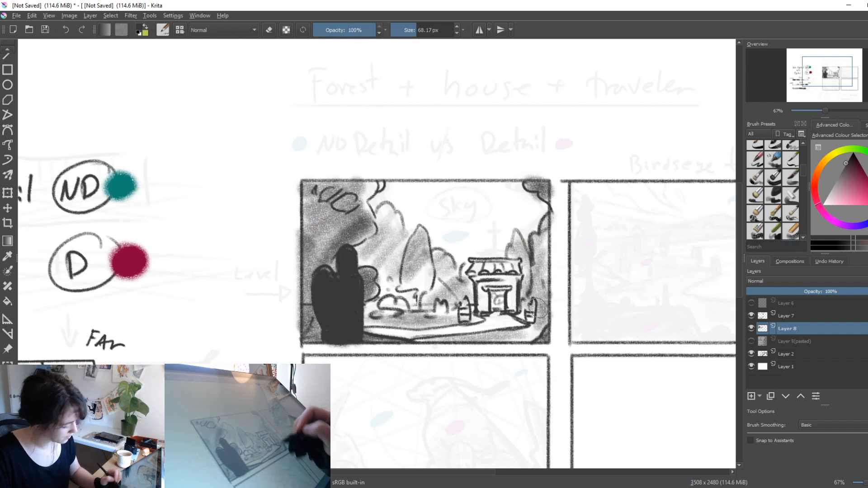
Shade the house's roof and front in grey and erase the doorway and path opening back to white.
{"action": "mouse_move", "coordinate": [480, 282]}
{"action": "left_mouse_down"}
{"action": "mouse_move", "coordinate": [478, 267]}
{"action": "mouse_move", "coordinate": [509, 294]}
{"action": "mouse_move", "coordinate": [479, 286]}
{"action": "mouse_move", "coordinate": [515, 292]}
{"action": "mouse_move", "coordinate": [491, 298]}
{"action": "left_mouse_up"}
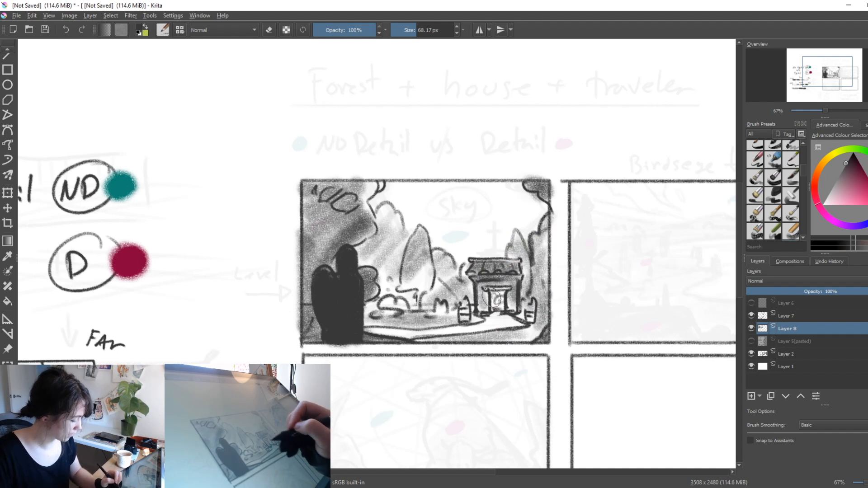
{"action": "key", "text": "e"}
{"action": "mouse_move", "coordinate": [495, 298]}
{"action": "left_mouse_down"}
{"action": "mouse_move", "coordinate": [529, 312]}
{"action": "mouse_move", "coordinate": [523, 307]}
{"action": "left_mouse_up"}
{"action": "key", "text": "e"}
{"action": "mouse_move", "coordinate": [556, 385]}
{"action": "left_mouse_down"}
{"action": "mouse_move", "coordinate": [577, 389]}
{"action": "mouse_move", "coordinate": [567, 396]}
{"action": "left_mouse_up"}
{"action": "left_click_drag", "start_coordinate": [480, 310], "coordinate": [470, 329]}
{"action": "left_click_drag", "start_coordinate": [505, 353], "coordinate": [509, 357]}
Darken the trees beside the house and the foliage edges at 30.21 px, and erase white highlights into the leaf loops.
{"action": "left_click_drag", "start_coordinate": [448, 279], "coordinate": [446, 319]}
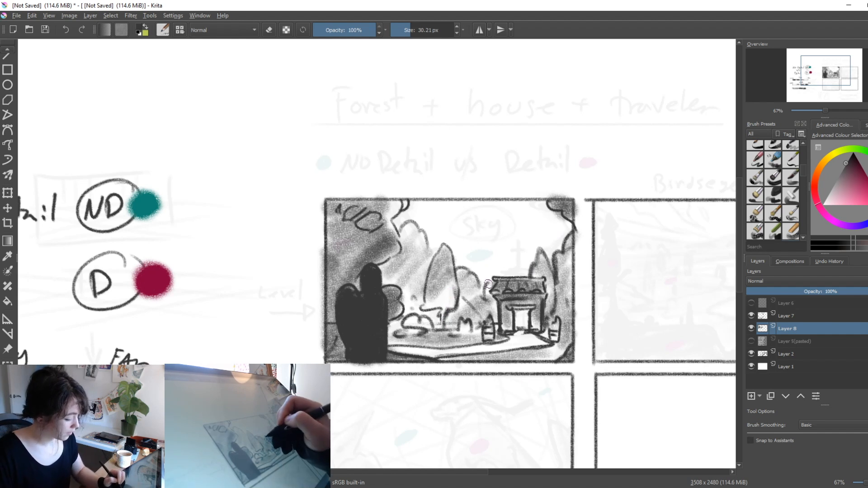
{"action": "left_click_drag", "start_coordinate": [479, 287], "coordinate": [481, 301]}
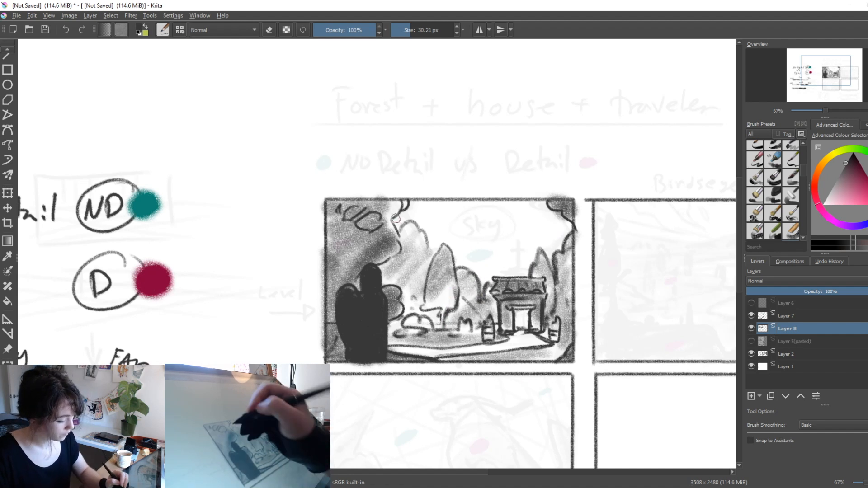
{"action": "left_click_drag", "start_coordinate": [398, 218], "coordinate": [388, 260]}
{"action": "key", "text": "e"}
{"action": "left_click_drag", "start_coordinate": [365, 215], "coordinate": [359, 224]}
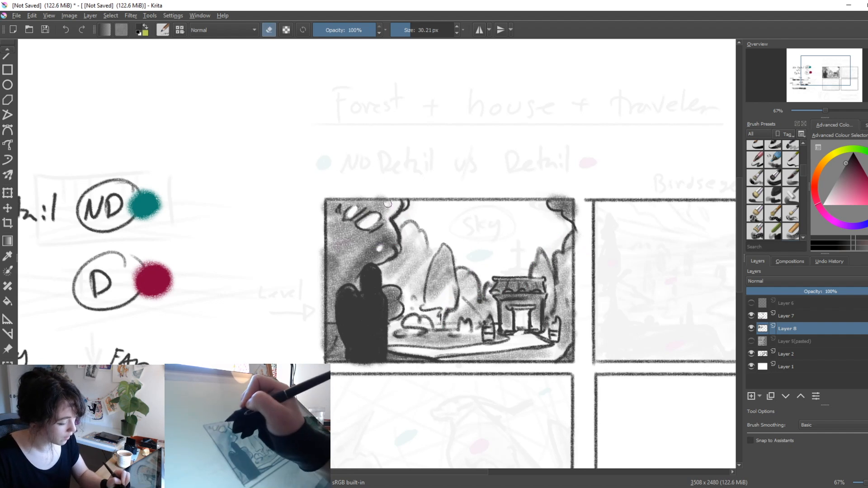
{"action": "key", "text": "e"}
{"action": "left_click_drag", "start_coordinate": [571, 219], "coordinate": [573, 243]}
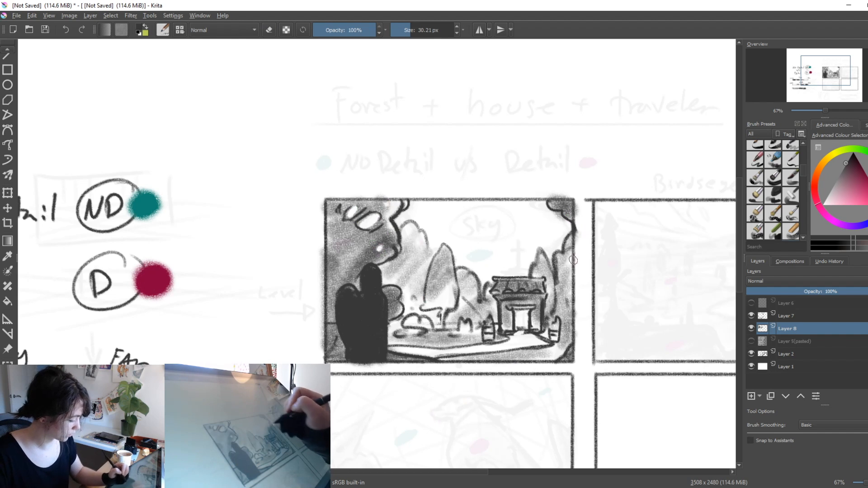
Reduce the brush to 17.93 px and strengthen the outline of the background tree beside the dark foliage.
{"action": "key", "text": "bracketleft"}
{"action": "key", "text": "bracketleft"}
{"action": "left_click_drag", "start_coordinate": [498, 368], "coordinate": [469, 380]}
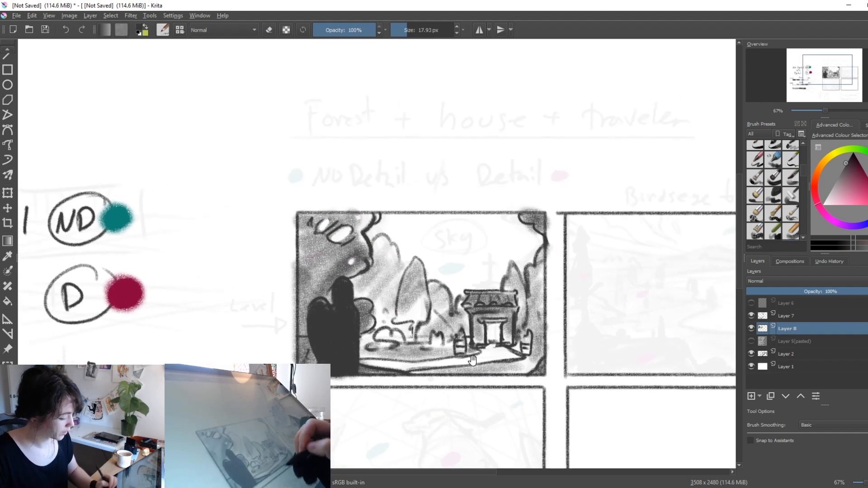
{"action": "left_click_drag", "start_coordinate": [389, 239], "coordinate": [399, 270]}
{"action": "left_click_drag", "start_coordinate": [407, 381], "coordinate": [464, 366]}
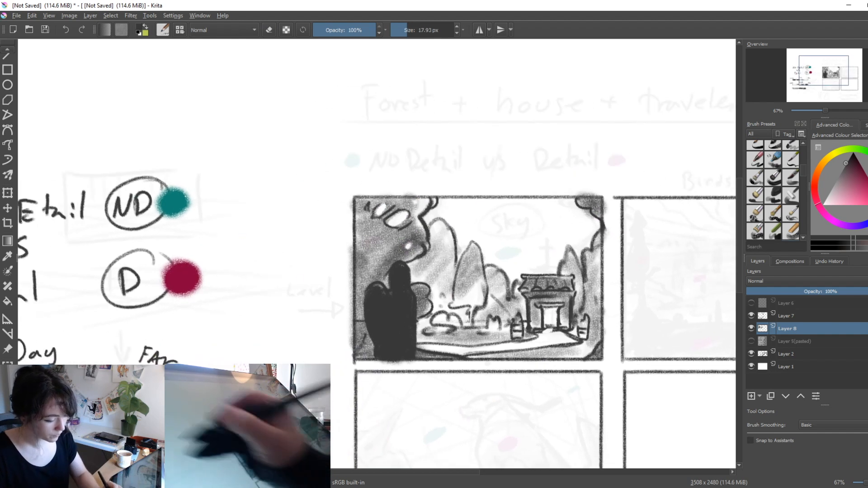
Mark the sky, doorway and path with teal no-detail spots and the foliage, traveler, tall tree and roof with crimson detail spots.
{"action": "left_click", "coordinate": [173, 202], "text": "ctrl"}
{"action": "left_click_drag", "start_coordinate": [530, 221], "coordinate": [518, 230]}
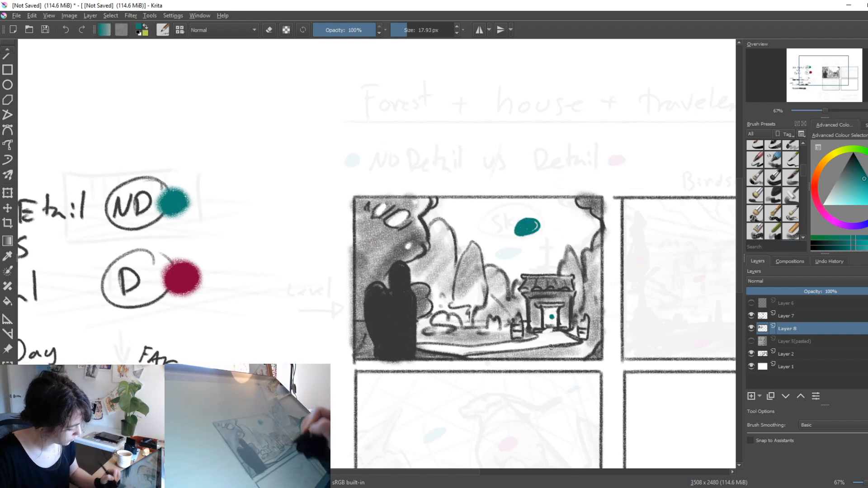
{"action": "left_click", "coordinate": [182, 277], "text": "ctrl"}
{"action": "mouse_move", "coordinate": [382, 240]}
{"action": "left_mouse_down"}
{"action": "mouse_move", "coordinate": [378, 249]}
{"action": "mouse_move", "coordinate": [392, 244]}
{"action": "left_mouse_up"}
{"action": "left_click_drag", "start_coordinate": [395, 308], "coordinate": [398, 315]}
{"action": "left_click_drag", "start_coordinate": [549, 283], "coordinate": [557, 282]}
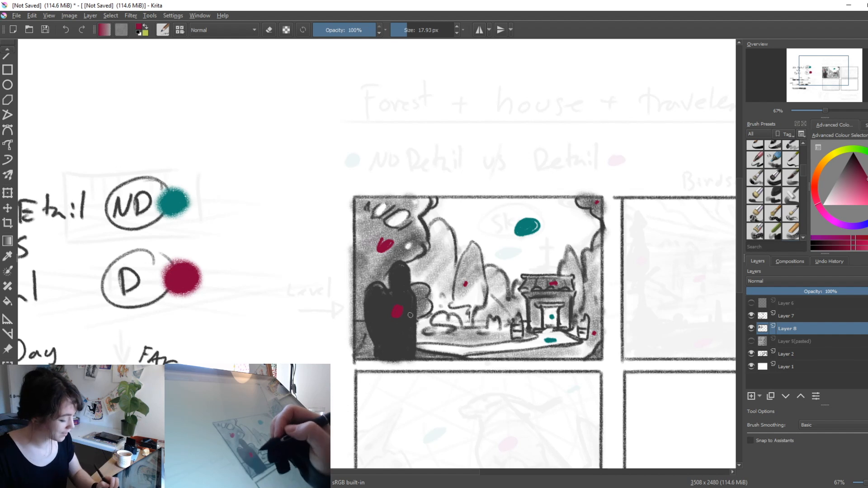
{"action": "left_click", "coordinate": [402, 343], "text": "ctrl"}
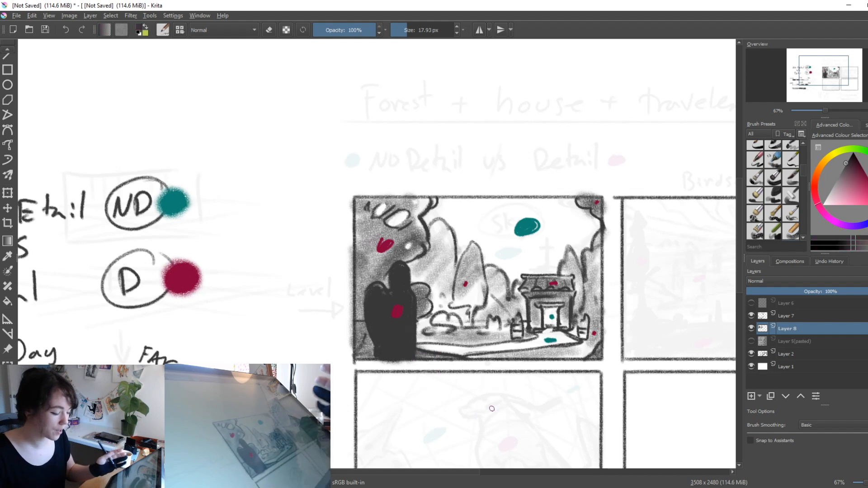
Hide and show Layer 8 again to compare the redrawn thumbnail with the faint original sketches.
{"action": "left_click_drag", "start_coordinate": [605, 353], "coordinate": [397, 333]}
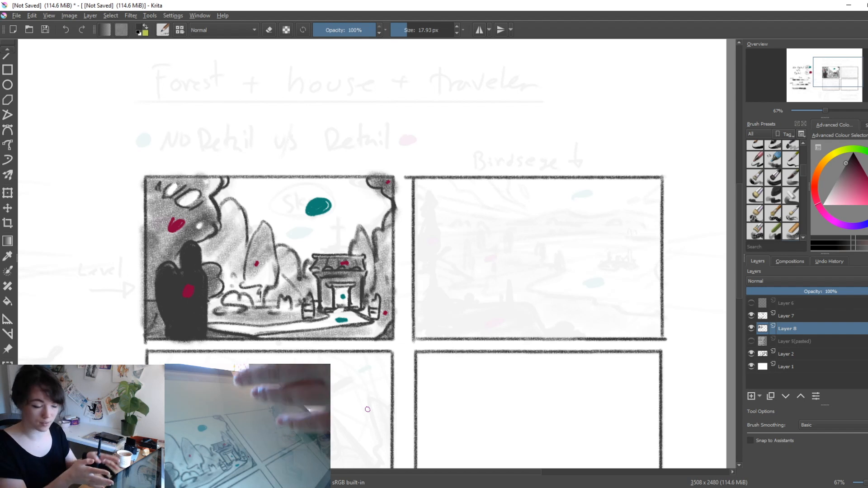
{"action": "left_click", "coordinate": [751, 328]}
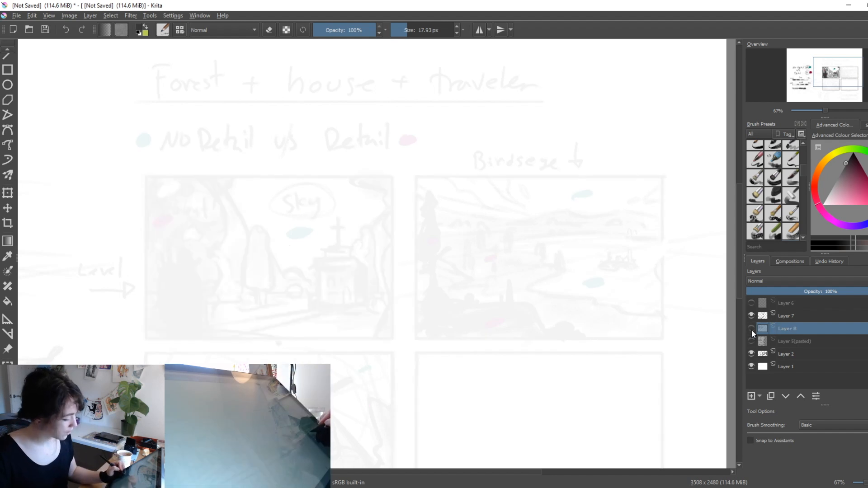
{"action": "left_click", "coordinate": [750, 328]}
{"action": "left_click_drag", "start_coordinate": [535, 308], "coordinate": [563, 270]}
{"action": "key", "text": "ctrl+z"}
{"action": "mouse_move", "coordinate": [413, 296]}
{"action": "left_mouse_down"}
{"action": "mouse_move", "coordinate": [538, 306]}
{"action": "mouse_move", "coordinate": [649, 279]}
{"action": "mouse_move", "coordinate": [677, 281]}
{"action": "left_mouse_up"}
{"action": "key", "text": "ctrl+z"}
Write "Level" beside the first thumbnail with an arrow below it pointing toward the frame.
{"action": "mouse_move", "coordinate": [264, 255]}
{"action": "left_mouse_down"}
{"action": "mouse_move", "coordinate": [298, 252]}
{"action": "mouse_move", "coordinate": [299, 263]}
{"action": "left_mouse_up"}
{"action": "mouse_move", "coordinate": [251, 229]}
{"action": "left_mouse_down"}
{"action": "mouse_move", "coordinate": [252, 244]}
{"action": "mouse_move", "coordinate": [294, 239]}
{"action": "left_mouse_up"}
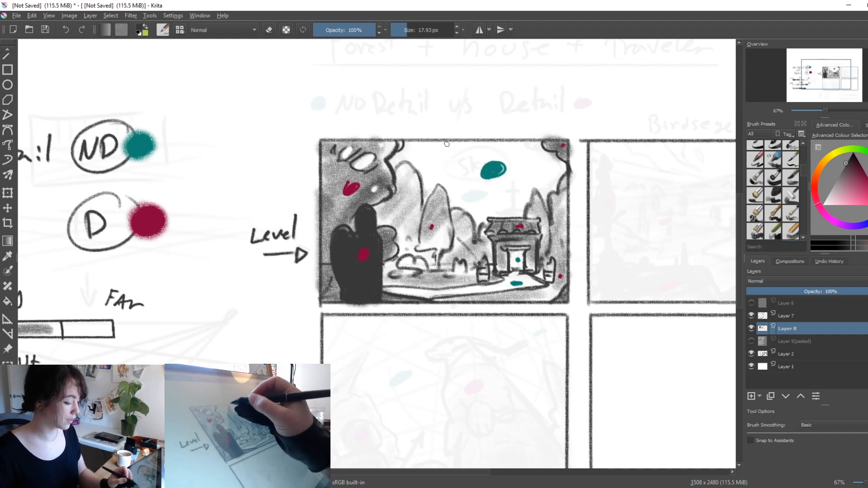
Divide the first thumbnail into a four-by-four grid with straight vertical and horizontal lines.
{"action": "key", "text": "v"}
{"action": "left_click_drag", "start_coordinate": [450, 142], "coordinate": [452, 302]}
{"action": "left_click_drag", "start_coordinate": [321, 225], "coordinate": [569, 225]}
{"action": "key", "text": "b"}
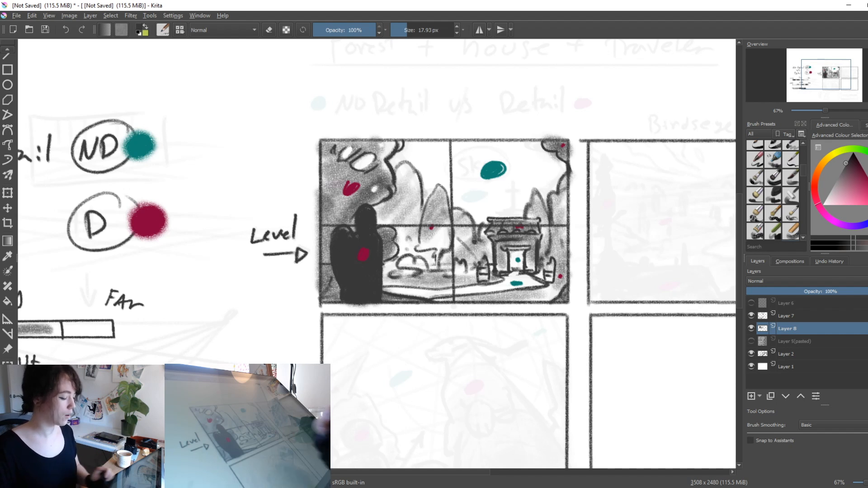
{"action": "key", "text": "v"}
{"action": "left_click_drag", "start_coordinate": [514, 141], "coordinate": [514, 302]}
{"action": "left_click_drag", "start_coordinate": [380, 140], "coordinate": [381, 303]}
{"action": "left_click_drag", "start_coordinate": [320, 184], "coordinate": [574, 184]}
{"action": "key", "text": "v"}
{"action": "left_click_drag", "start_coordinate": [319, 267], "coordinate": [568, 264]}
Circle the grid's line intersections over the house, sky, foliage, traveler and shrubs.
{"action": "mouse_move", "coordinate": [516, 218]}
{"action": "left_mouse_down"}
{"action": "mouse_move", "coordinate": [522, 232]}
{"action": "mouse_move", "coordinate": [516, 219]}
{"action": "left_mouse_up"}
{"action": "left_click_drag", "start_coordinate": [516, 259], "coordinate": [515, 260]}
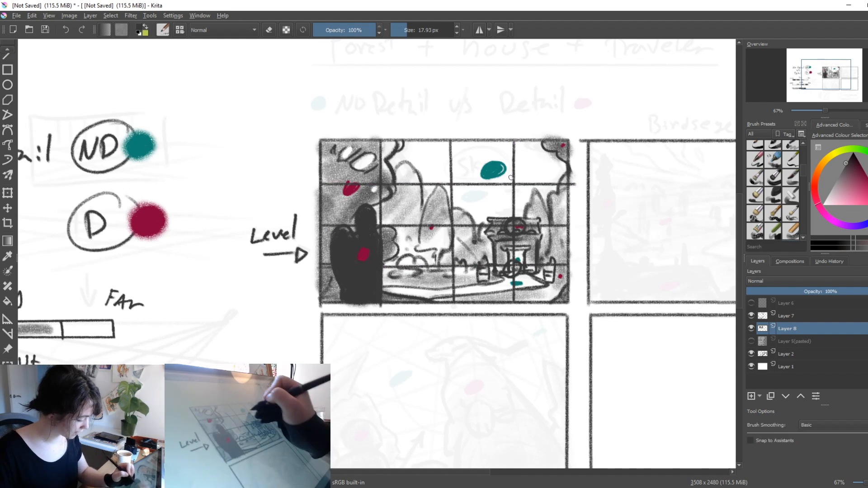
{"action": "left_click_drag", "start_coordinate": [510, 179], "coordinate": [515, 180]}
{"action": "left_click_drag", "start_coordinate": [452, 179], "coordinate": [451, 179]}
{"action": "left_click_drag", "start_coordinate": [377, 179], "coordinate": [376, 179]}
{"action": "left_click_drag", "start_coordinate": [382, 219], "coordinate": [382, 219]}
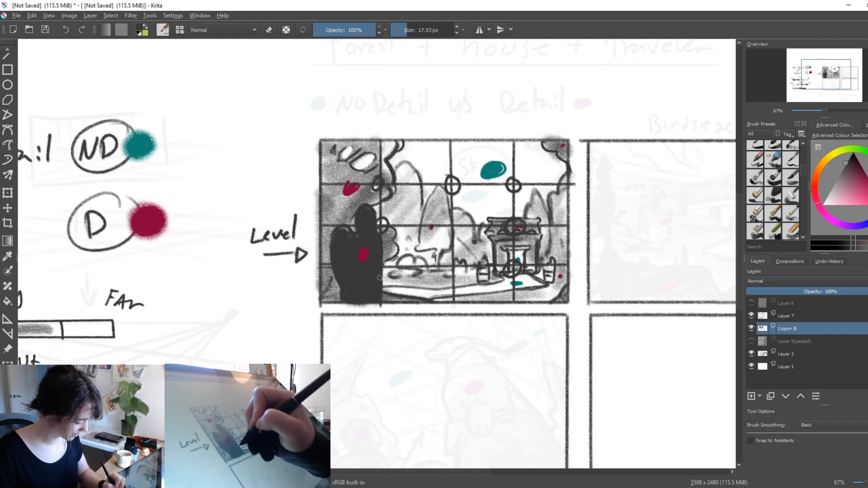
{"action": "left_click_drag", "start_coordinate": [384, 264], "coordinate": [384, 264]}
{"action": "left_click_drag", "start_coordinate": [459, 261], "coordinate": [458, 262]}
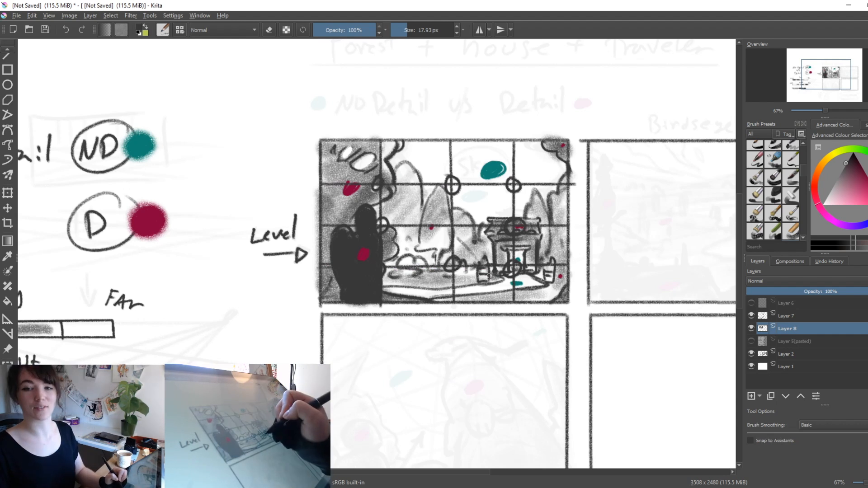
Undo all the intersection circles and grid lines over the first thumbnail.
{"action": "key", "text": "ctrl+z"}
{"action": "key", "text": "ctrl+z"}
{"action": "key", "text": "ctrl+z"}
{"action": "key", "text": "ctrl+z"}
{"action": "key", "text": "ctrl+z"}
{"action": "key", "text": "ctrl+z"}
{"action": "key", "text": "ctrl+z"}
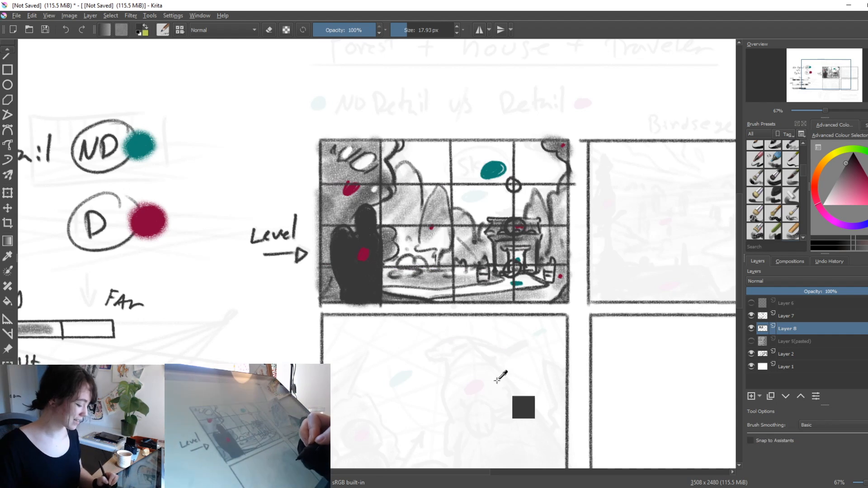
{"action": "key", "text": "ctrl+z"}
{"action": "key", "text": "ctrl+z"}
{"action": "key", "text": "ctrl+z"}
{"action": "key", "text": "ctrl+z"}
{"action": "key", "text": "ctrl+z"}
{"action": "key", "text": "ctrl+z"}
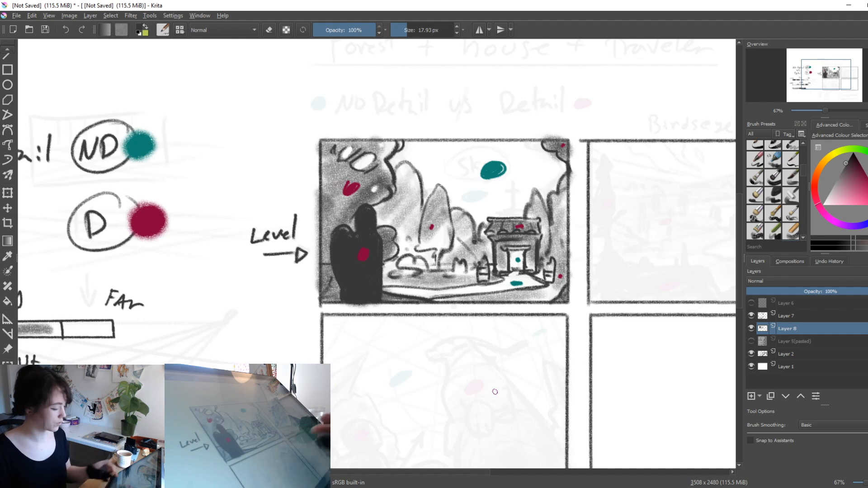
Show the pasted reference sheet on Layer 5, place it above Layer 7 and hide Layer 8.
{"action": "left_click", "coordinate": [751, 341]}
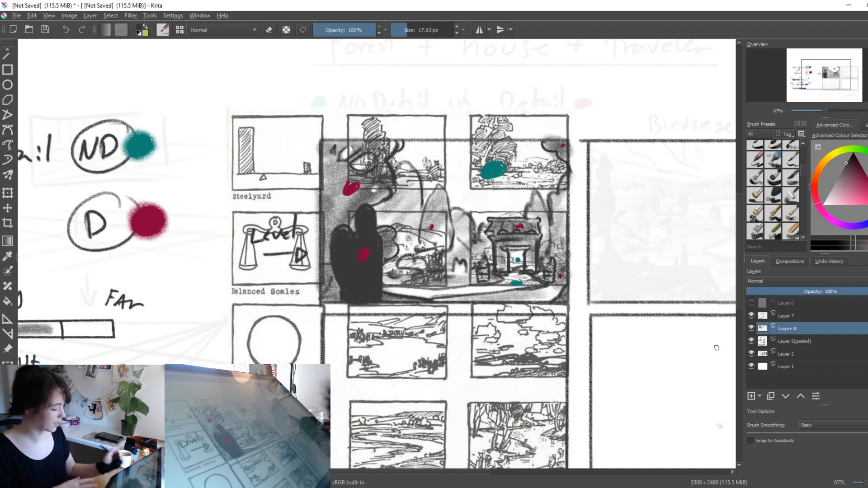
{"action": "mouse_move", "coordinate": [777, 328]}
{"action": "left_mouse_down"}
{"action": "mouse_move", "coordinate": [793, 310]}
{"action": "mouse_move", "coordinate": [791, 326]}
{"action": "mouse_move", "coordinate": [793, 312]}
{"action": "left_mouse_up"}
{"action": "left_click", "coordinate": [751, 329]}
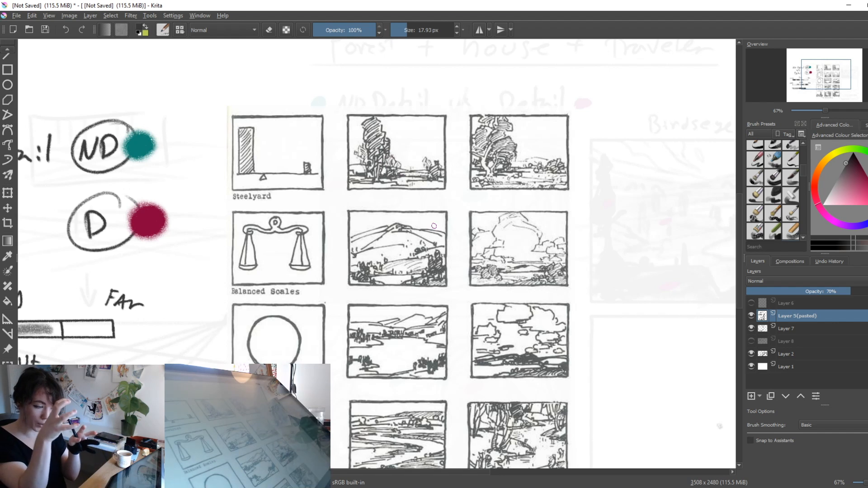
Hide the pasted reference layer, then show Layer 8 and make it the active layer.
{"action": "left_click", "coordinate": [750, 315]}
{"action": "left_click", "coordinate": [790, 329]}
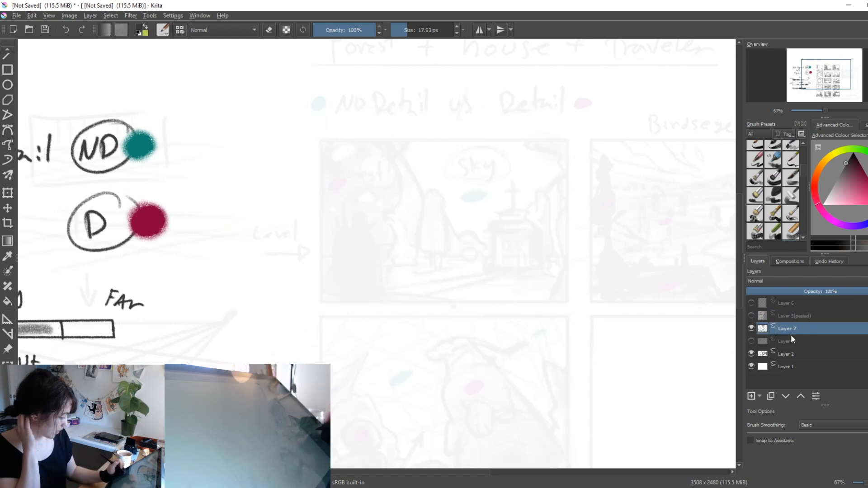
{"action": "left_click", "coordinate": [770, 341]}
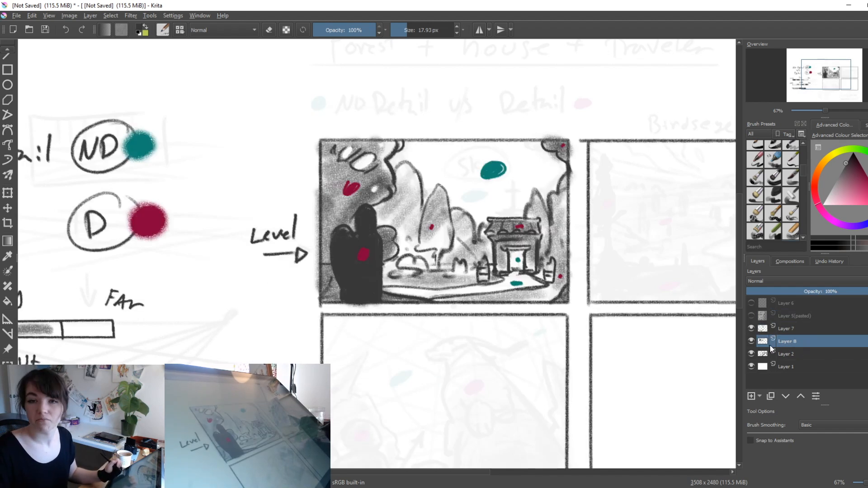
{"action": "mouse_move", "coordinate": [769, 345]}
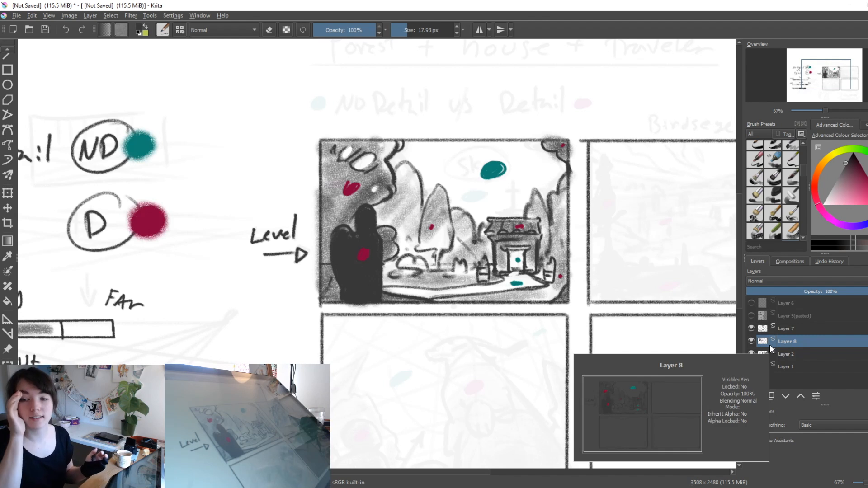
Draw a straight horizon line across the upper third of the Birdseye thumbnail.
{"action": "left_click_drag", "start_coordinate": [646, 352], "coordinate": [426, 327]}
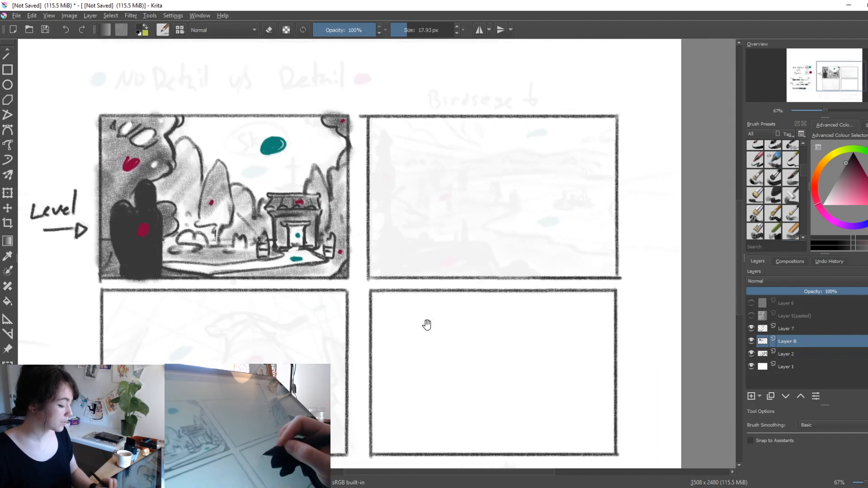
{"action": "left_click_drag", "start_coordinate": [370, 169], "coordinate": [614, 169]}
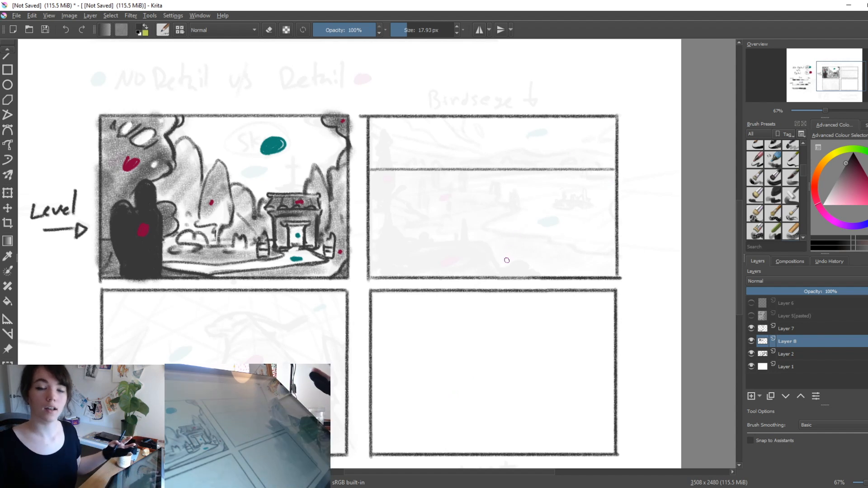
Circle the house in the first thumbnail as a focal point, then undo the circle.
{"action": "mouse_move", "coordinate": [309, 173]}
{"action": "left_mouse_down"}
{"action": "mouse_move", "coordinate": [281, 172]}
{"action": "mouse_move", "coordinate": [325, 208]}
{"action": "left_mouse_up"}
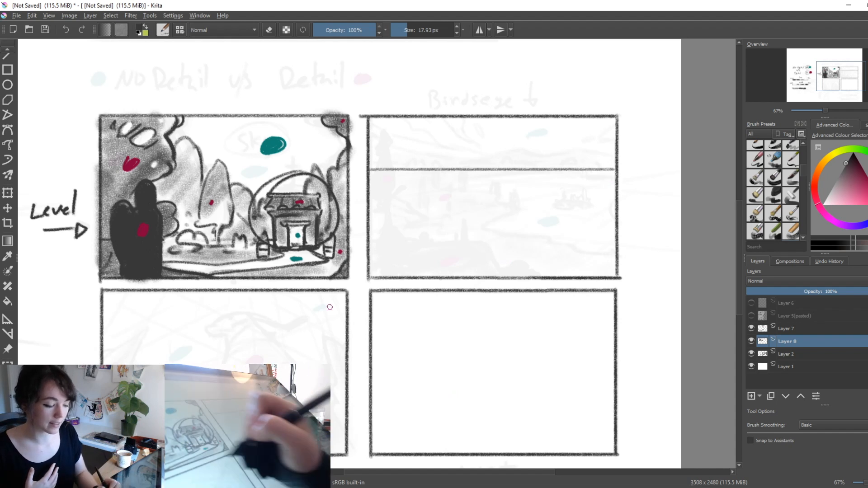
{"action": "key", "text": "ctrl+z"}
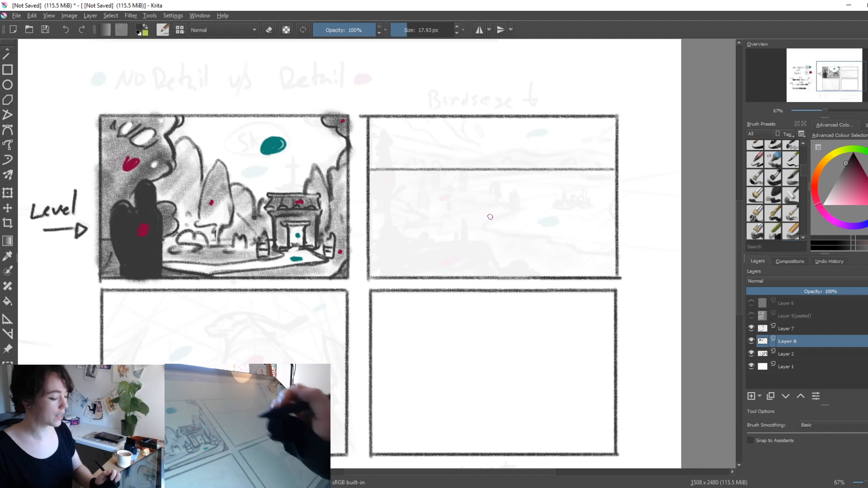
Try several outlines for a foreground cliff in the Birdseye thumbnail's lower corner, undoing each attempt.
{"action": "left_click_drag", "start_coordinate": [368, 237], "coordinate": [412, 245]}
{"action": "key", "text": "ctrl+z"}
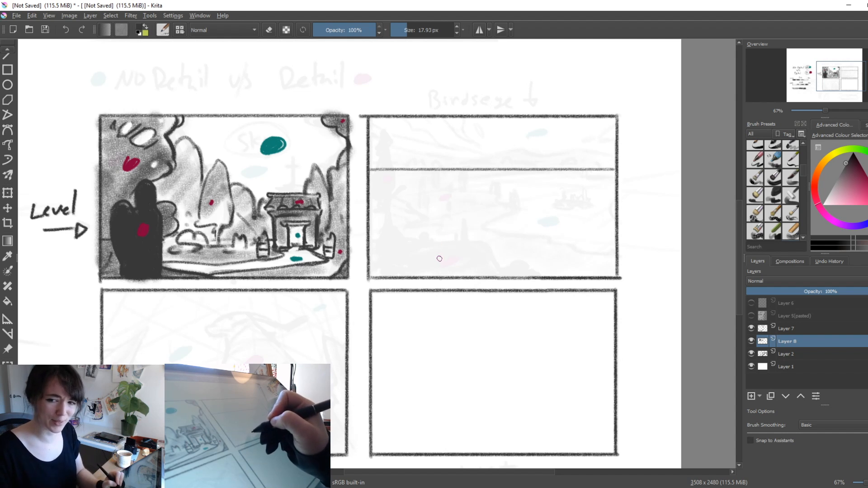
{"action": "left_click_drag", "start_coordinate": [370, 238], "coordinate": [427, 243]}
{"action": "key", "text": "ctrl+z"}
{"action": "key", "text": "ctrl+z"}
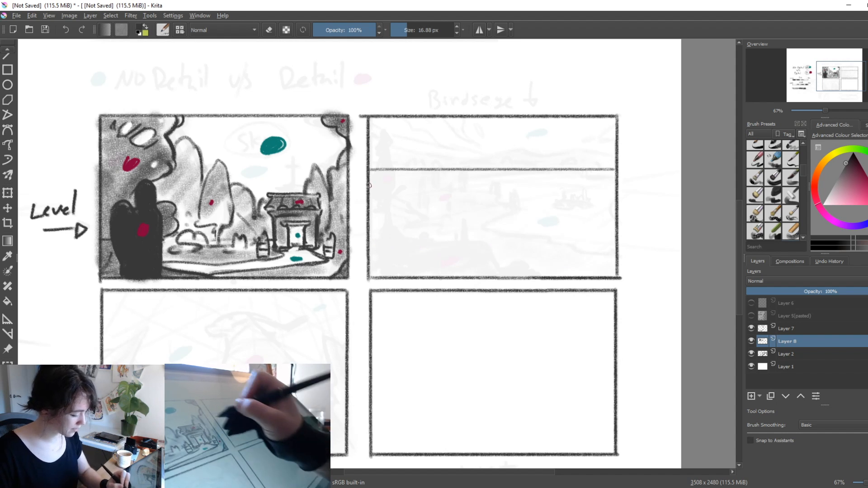
{"action": "left_click_drag", "start_coordinate": [370, 186], "coordinate": [517, 282]}
{"action": "mouse_move", "coordinate": [392, 223]}
{"action": "left_mouse_down"}
{"action": "mouse_move", "coordinate": [409, 253]}
{"action": "mouse_move", "coordinate": [438, 260]}
{"action": "left_mouse_up"}
{"action": "key", "text": "ctrl+z"}
{"action": "key", "text": "ctrl+z"}
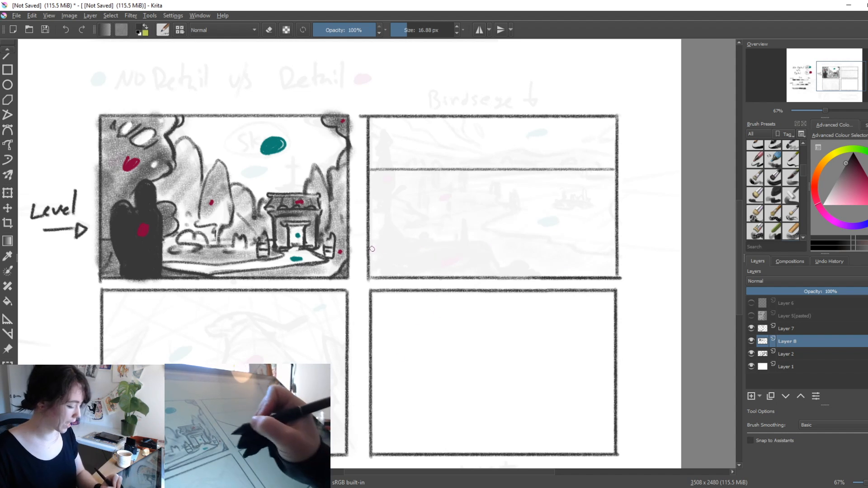
{"action": "left_click_drag", "start_coordinate": [368, 244], "coordinate": [483, 248]}
{"action": "key", "text": "ctrl+z"}
Outline a flat-topped foreground cliff with a sloping edge in the lower corner of the Birdseye thumbnail, undoing the stray stroke inside it.
{"action": "mouse_move", "coordinate": [370, 244]}
{"action": "left_mouse_down"}
{"action": "mouse_move", "coordinate": [463, 245]}
{"action": "mouse_move", "coordinate": [483, 251]}
{"action": "mouse_move", "coordinate": [502, 277]}
{"action": "left_mouse_up"}
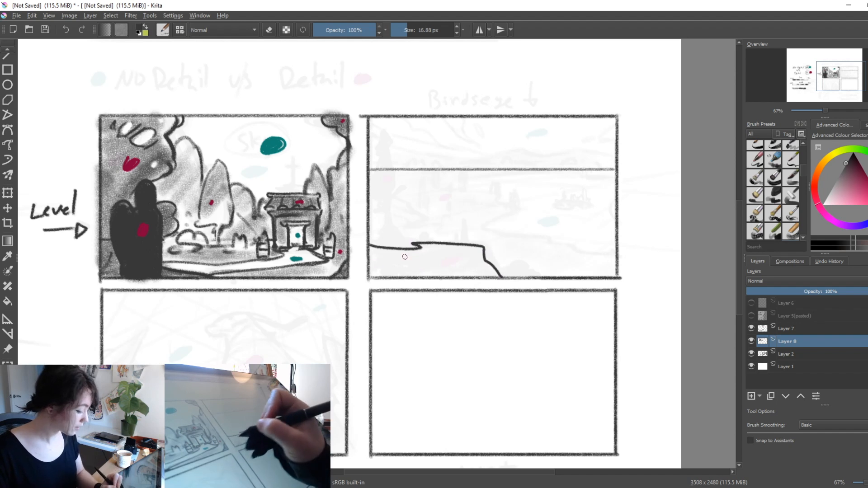
{"action": "left_click_drag", "start_coordinate": [412, 245], "coordinate": [458, 243]}
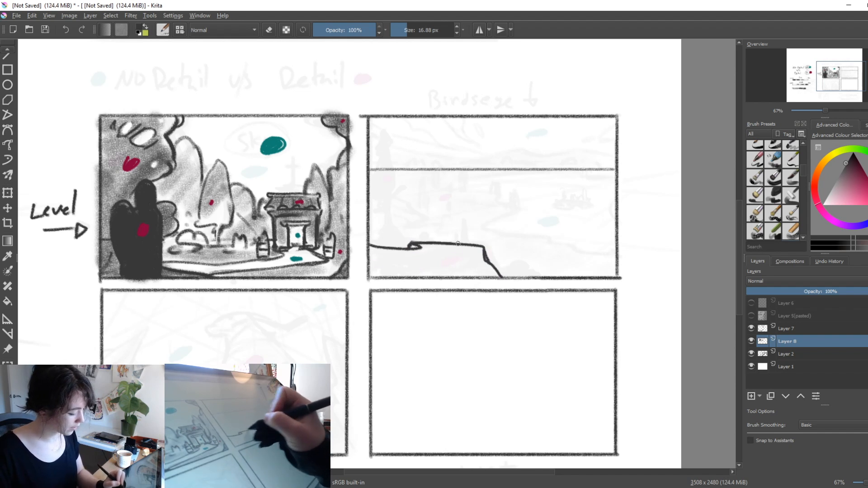
{"action": "mouse_move", "coordinate": [409, 274]}
{"action": "left_mouse_down"}
{"action": "mouse_move", "coordinate": [439, 263]}
{"action": "mouse_move", "coordinate": [475, 276]}
{"action": "left_mouse_up"}
{"action": "key", "text": "ctrl+z"}
Fill the cliff with solid dark and paint a tall, narrow tree silhouette rising from it beside the frame's edge.
{"action": "mouse_move", "coordinate": [404, 247]}
{"action": "left_mouse_down"}
{"action": "mouse_move", "coordinate": [379, 248]}
{"action": "mouse_move", "coordinate": [387, 226]}
{"action": "mouse_move", "coordinate": [386, 233]}
{"action": "mouse_move", "coordinate": [378, 211]}
{"action": "mouse_move", "coordinate": [388, 208]}
{"action": "mouse_move", "coordinate": [377, 167]}
{"action": "mouse_move", "coordinate": [387, 143]}
{"action": "mouse_move", "coordinate": [392, 239]}
{"action": "mouse_move", "coordinate": [403, 219]}
{"action": "left_mouse_up"}
{"action": "mouse_move", "coordinate": [383, 142]}
{"action": "left_mouse_down"}
{"action": "mouse_move", "coordinate": [391, 205]}
{"action": "mouse_move", "coordinate": [378, 213]}
{"action": "mouse_move", "coordinate": [385, 147]}
{"action": "mouse_move", "coordinate": [395, 183]}
{"action": "mouse_move", "coordinate": [380, 252]}
{"action": "mouse_move", "coordinate": [397, 253]}
{"action": "mouse_move", "coordinate": [377, 256]}
{"action": "mouse_move", "coordinate": [380, 263]}
{"action": "mouse_move", "coordinate": [422, 264]}
{"action": "mouse_move", "coordinate": [415, 271]}
{"action": "mouse_move", "coordinate": [433, 249]}
{"action": "mouse_move", "coordinate": [469, 253]}
{"action": "mouse_move", "coordinate": [483, 272]}
{"action": "mouse_move", "coordinate": [456, 258]}
{"action": "left_mouse_up"}
{"action": "key", "text": "bracketright"}
{"action": "key", "text": "bracketleft"}
{"action": "key", "text": "bracketleft"}
{"action": "key", "text": "bracketleft"}
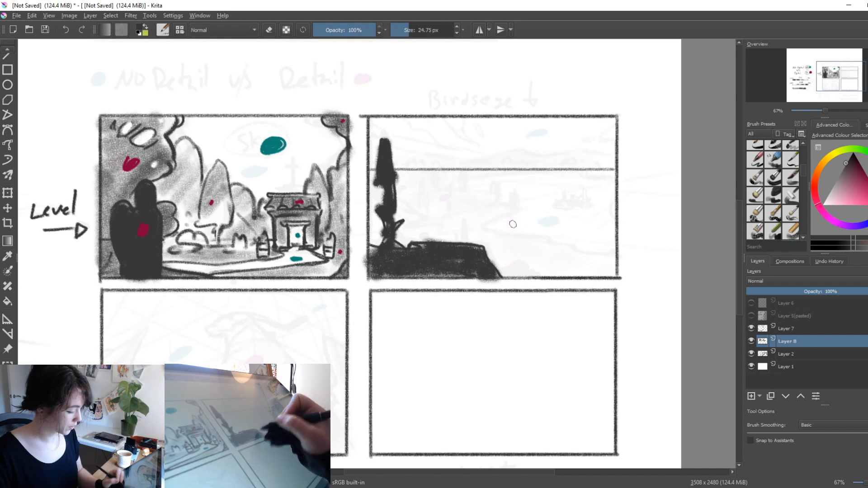
Paint one taller and one shorter upright figure silhouette near the cliff's edge, tapering the taller one with the eraser.
{"action": "key", "text": "e"}
{"action": "mouse_move", "coordinate": [395, 181]}
{"action": "left_mouse_down"}
{"action": "mouse_move", "coordinate": [398, 209]}
{"action": "mouse_move", "coordinate": [374, 190]}
{"action": "mouse_move", "coordinate": [379, 186]}
{"action": "mouse_move", "coordinate": [369, 187]}
{"action": "mouse_move", "coordinate": [396, 185]}
{"action": "mouse_move", "coordinate": [389, 226]}
{"action": "mouse_move", "coordinate": [380, 212]}
{"action": "mouse_move", "coordinate": [384, 237]}
{"action": "mouse_move", "coordinate": [396, 246]}
{"action": "mouse_move", "coordinate": [454, 238]}
{"action": "mouse_move", "coordinate": [464, 218]}
{"action": "mouse_move", "coordinate": [466, 242]}
{"action": "mouse_move", "coordinate": [463, 225]}
{"action": "left_mouse_up"}
{"action": "key", "text": "e"}
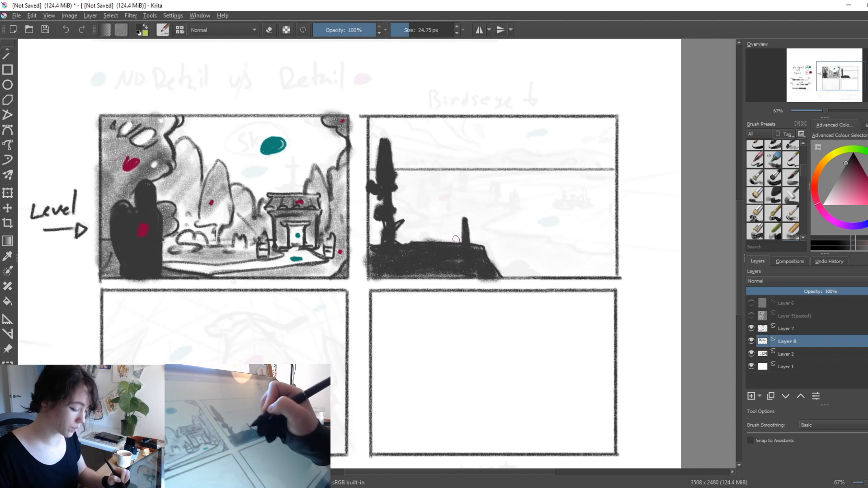
{"action": "left_click_drag", "start_coordinate": [458, 254], "coordinate": [465, 256]}
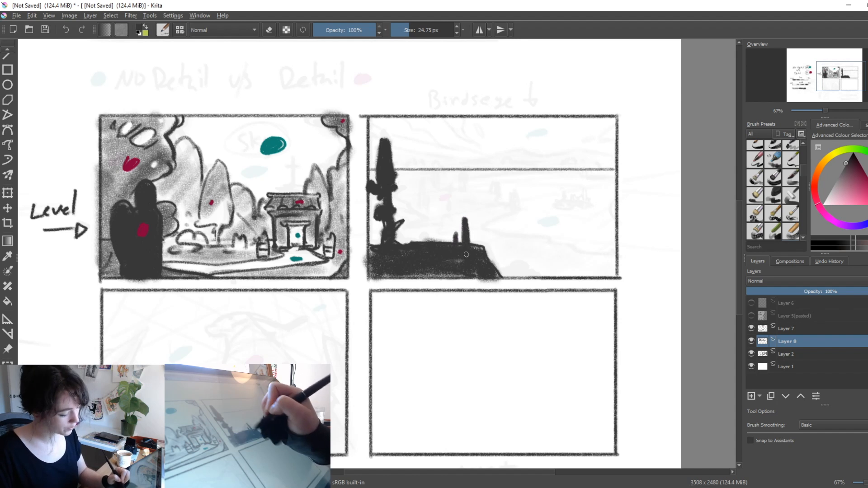
{"action": "key", "text": "e"}
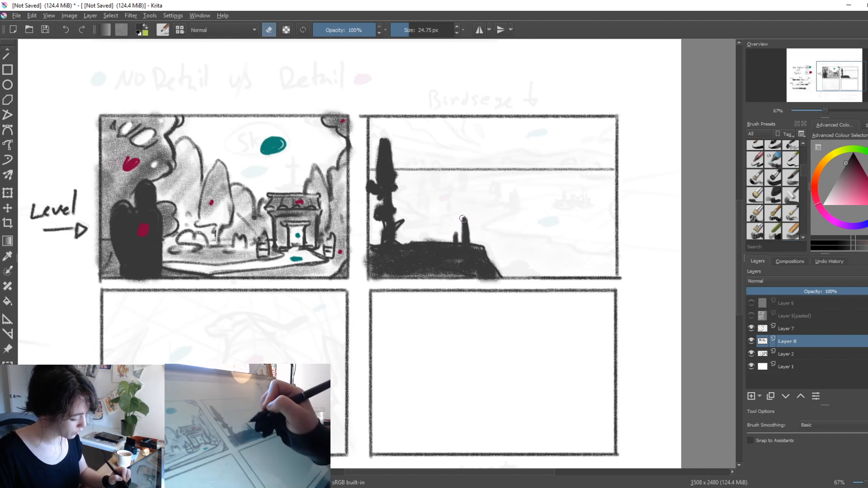
{"action": "key", "text": "e"}
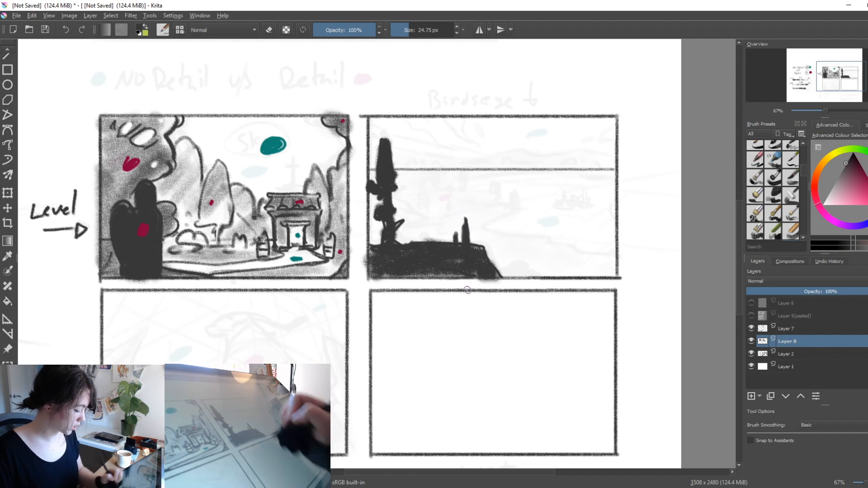
Refine the edges of the two cliff silhouettes with the eraser, undoing the unwanted strokes.
{"action": "key", "text": "e"}
{"action": "left_click_drag", "start_coordinate": [464, 234], "coordinate": [465, 250]}
{"action": "key", "text": "ctrl+z"}
{"action": "key", "text": "e"}
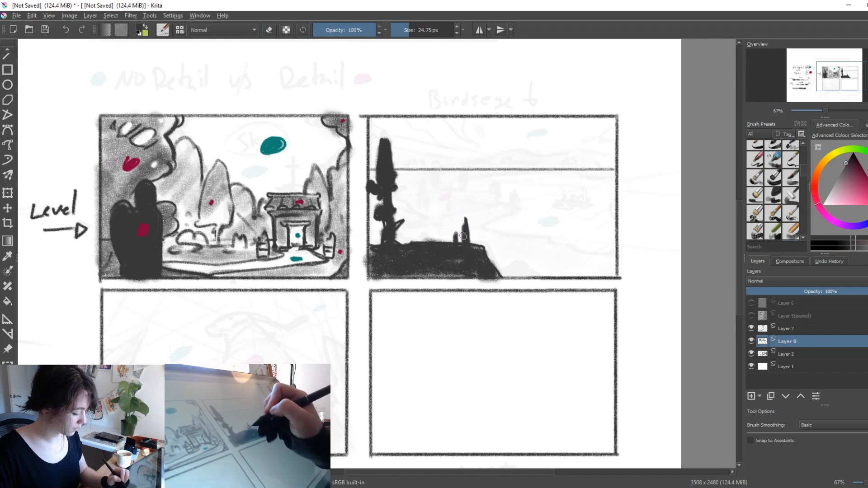
{"action": "key", "text": "e"}
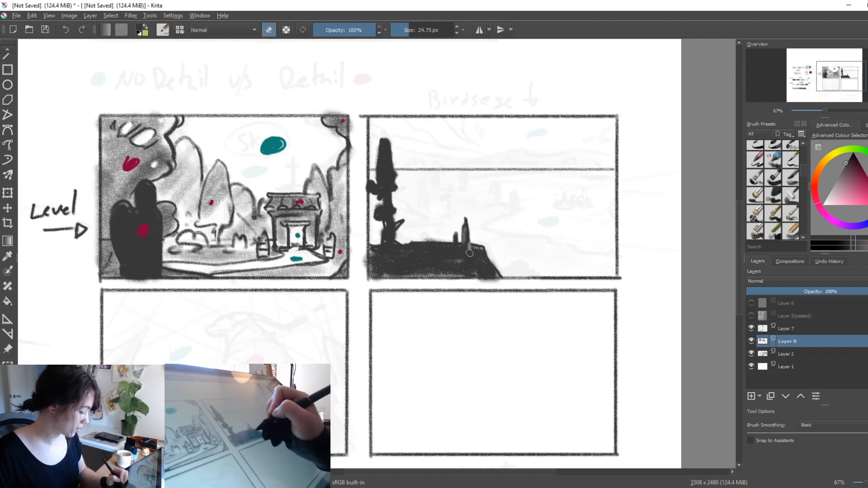
{"action": "mouse_move", "coordinate": [443, 253]}
{"action": "left_mouse_down"}
{"action": "mouse_move", "coordinate": [480, 250]}
{"action": "mouse_move", "coordinate": [461, 254]}
{"action": "mouse_move", "coordinate": [479, 254]}
{"action": "mouse_move", "coordinate": [482, 265]}
{"action": "mouse_move", "coordinate": [459, 275]}
{"action": "mouse_move", "coordinate": [477, 250]}
{"action": "mouse_move", "coordinate": [447, 266]}
{"action": "mouse_move", "coordinate": [490, 263]}
{"action": "mouse_move", "coordinate": [509, 225]}
{"action": "left_mouse_up"}
{"action": "key", "text": "ctrl+z"}
{"action": "key", "text": "ctrl+z"}
{"action": "key", "text": "ctrl+z"}
{"action": "key", "text": "ctrl+z"}
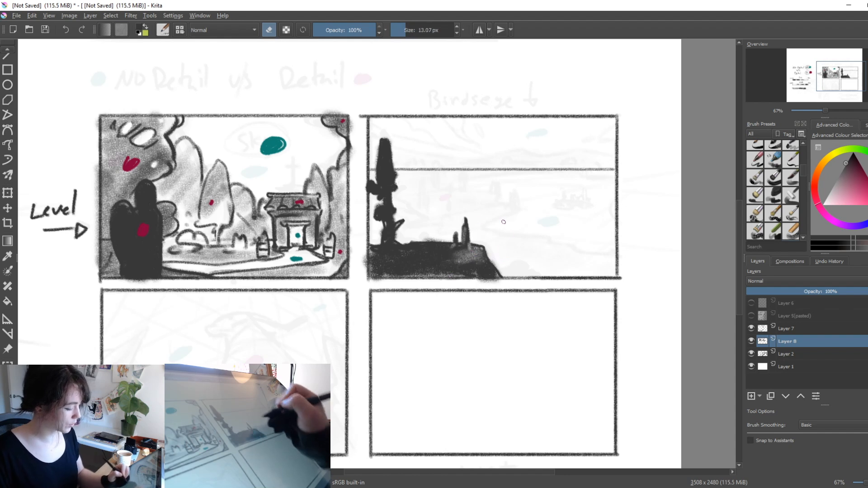
Add branches to the outer side of the foreground tree's trunk.
{"action": "key", "text": "e"}
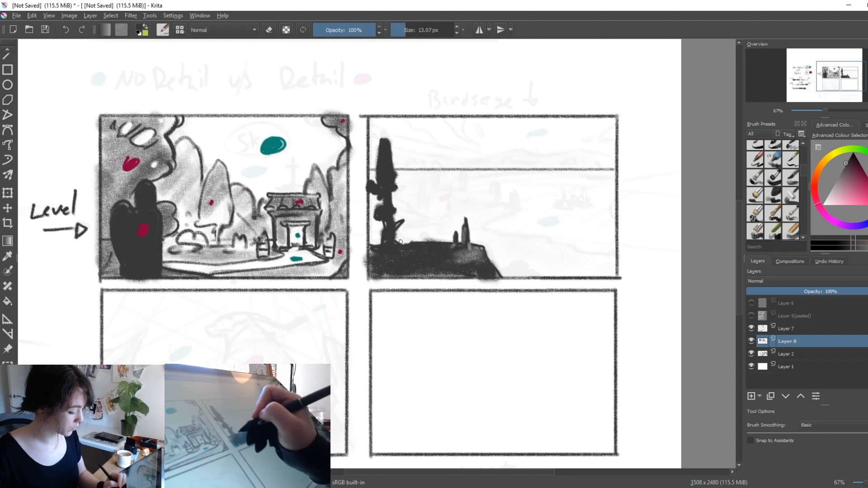
{"action": "left_click_drag", "start_coordinate": [370, 219], "coordinate": [382, 230]}
{"action": "left_click_drag", "start_coordinate": [488, 350], "coordinate": [466, 357]}
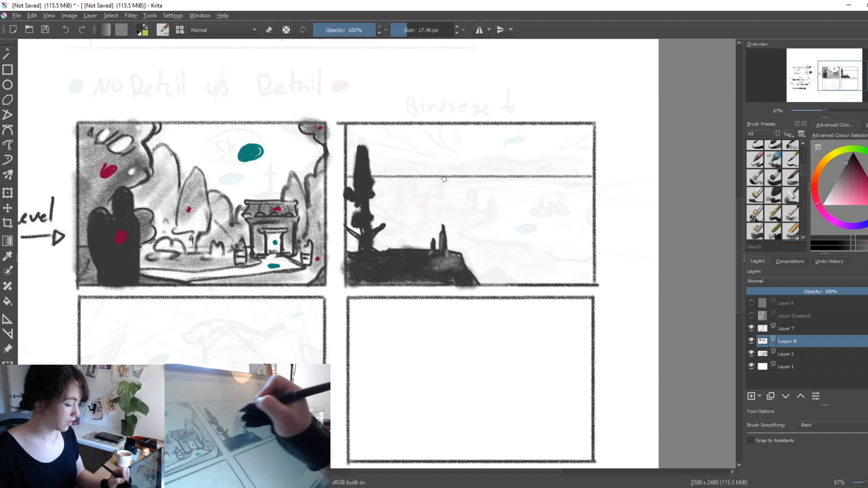
Lighten the Birdseye thumbnail's horizon line with the eraser and reduce the brush size to 11.17 px.
{"action": "key", "text": "e"}
{"action": "left_click_drag", "start_coordinate": [372, 177], "coordinate": [594, 179]}
{"action": "left_click_drag", "start_coordinate": [523, 200], "coordinate": [510, 201], "text": "shift"}
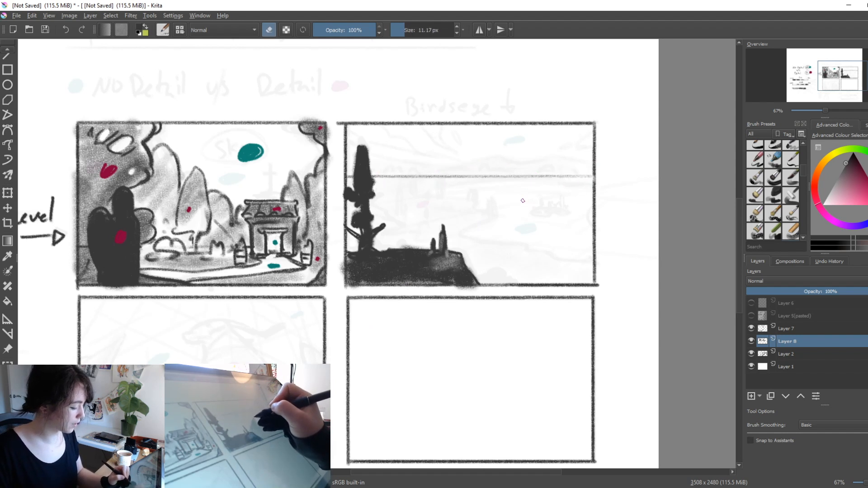
Sketch small distant shrubs and mountain ridges along the horizon, and jagged foliage around the lower trunk of the foreground tree.
{"action": "key", "text": "e"}
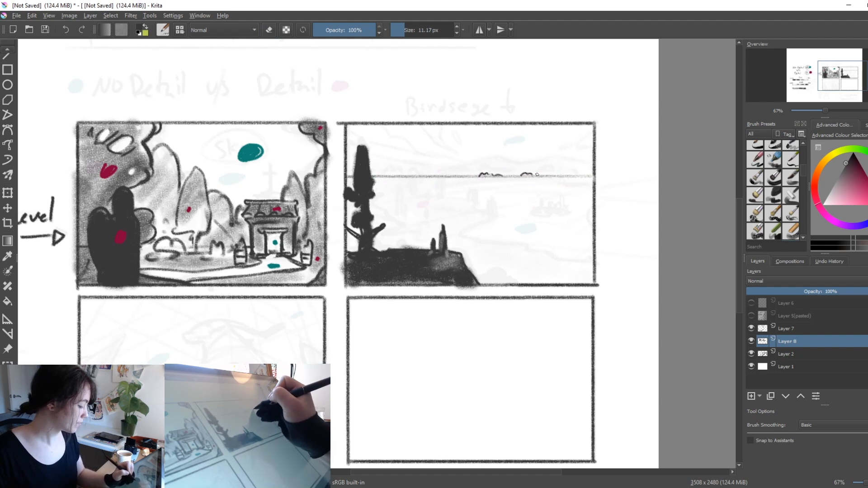
{"action": "left_click_drag", "start_coordinate": [459, 168], "coordinate": [482, 161]}
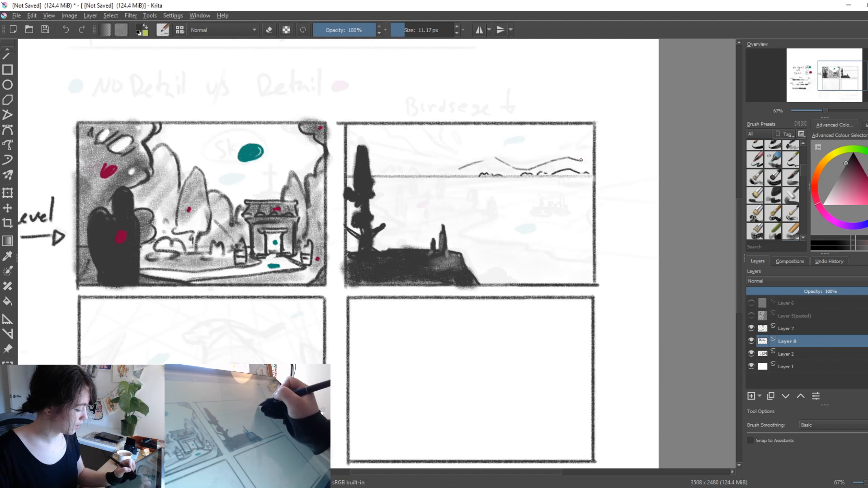
{"action": "left_click_drag", "start_coordinate": [371, 156], "coordinate": [412, 165]}
{"action": "key", "text": "ctrl+z"}
{"action": "left_click_drag", "start_coordinate": [347, 149], "coordinate": [358, 155]}
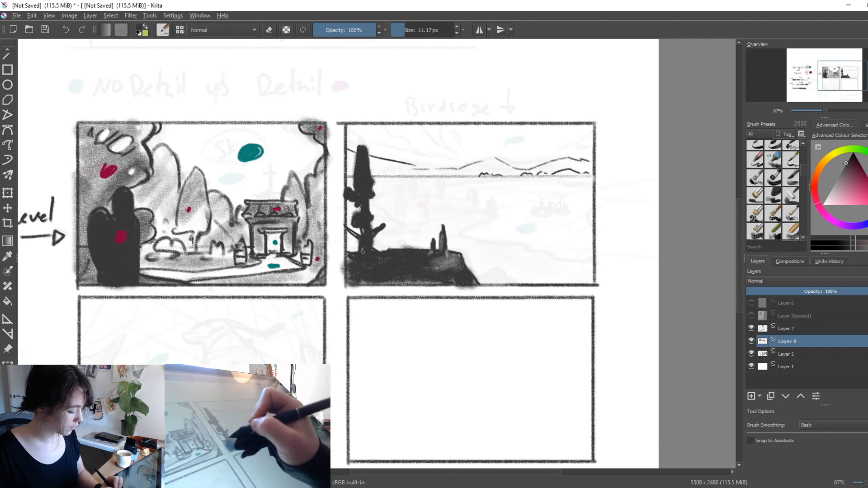
{"action": "mouse_move", "coordinate": [371, 216]}
{"action": "left_mouse_down"}
{"action": "mouse_move", "coordinate": [393, 229]}
{"action": "mouse_move", "coordinate": [379, 218]}
{"action": "mouse_move", "coordinate": [397, 223]}
{"action": "mouse_move", "coordinate": [383, 248]}
{"action": "left_mouse_up"}
{"action": "left_click_drag", "start_coordinate": [531, 313], "coordinate": [595, 294]}
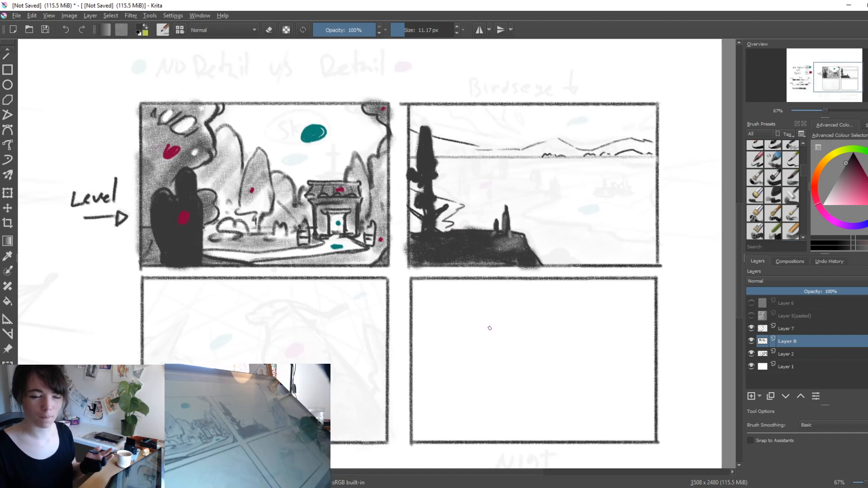
Make Layer 7 active and move its detail notes and value scales up to the top of the page.
{"action": "left_click_drag", "start_coordinate": [356, 386], "coordinate": [690, 281]}
{"action": "mouse_move", "coordinate": [419, 416]}
{"action": "left_mouse_down"}
{"action": "mouse_move", "coordinate": [527, 366]}
{"action": "mouse_move", "coordinate": [586, 408]}
{"action": "left_mouse_up"}
{"action": "left_click", "coordinate": [749, 330]}
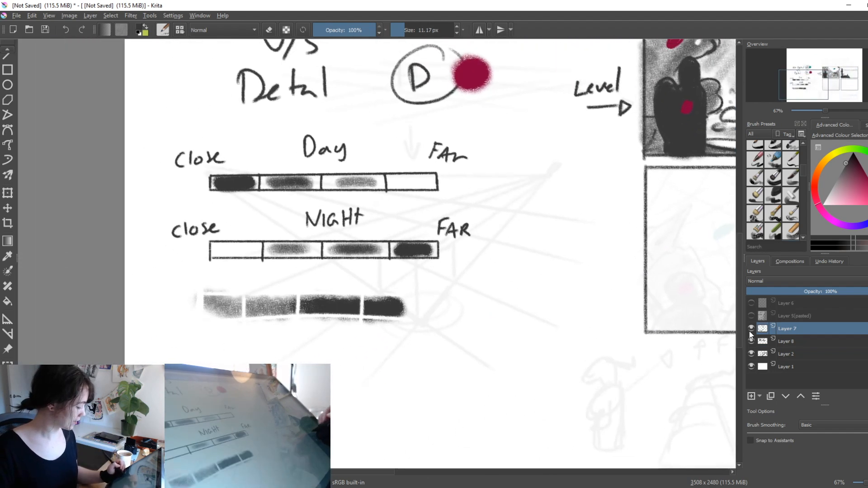
{"action": "left_click_drag", "start_coordinate": [511, 234], "coordinate": [521, 385]}
{"action": "key", "text": "ctrl+z"}
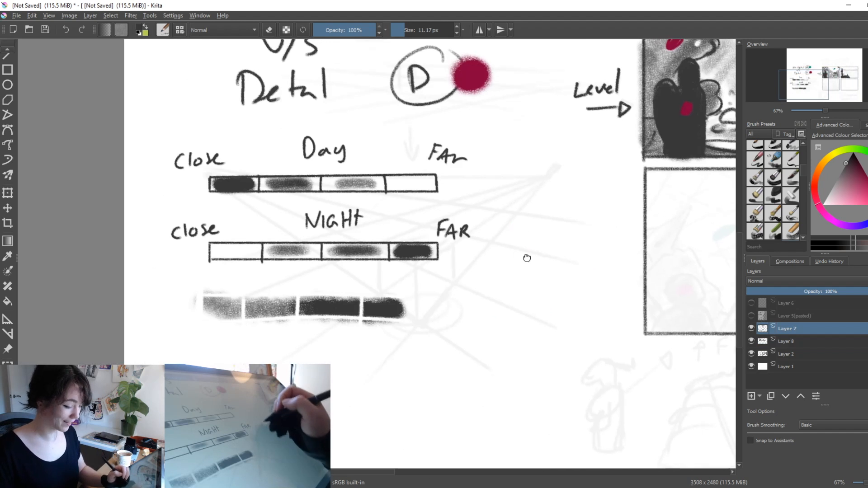
{"action": "left_click_drag", "start_coordinate": [525, 256], "coordinate": [533, 420]}
{"action": "left_click_drag", "start_coordinate": [549, 265], "coordinate": [560, 407]}
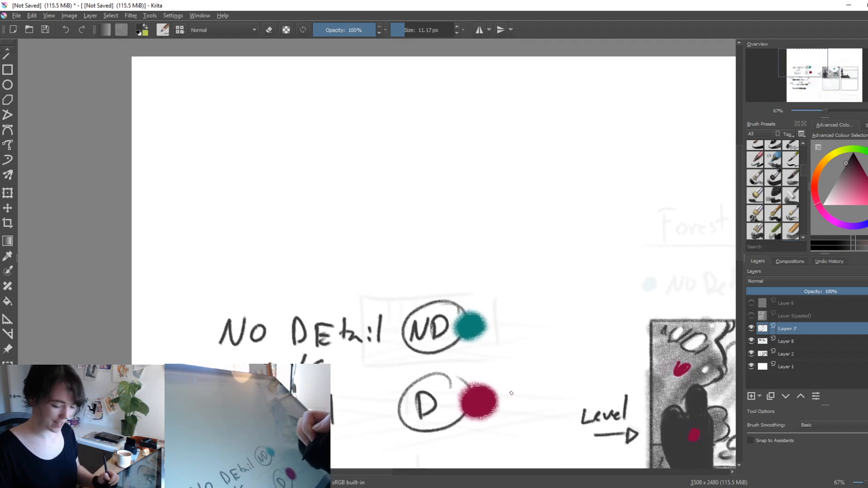
{"action": "key", "text": "ctrl+t"}
{"action": "left_click_drag", "start_coordinate": [441, 373], "coordinate": [417, 136]}
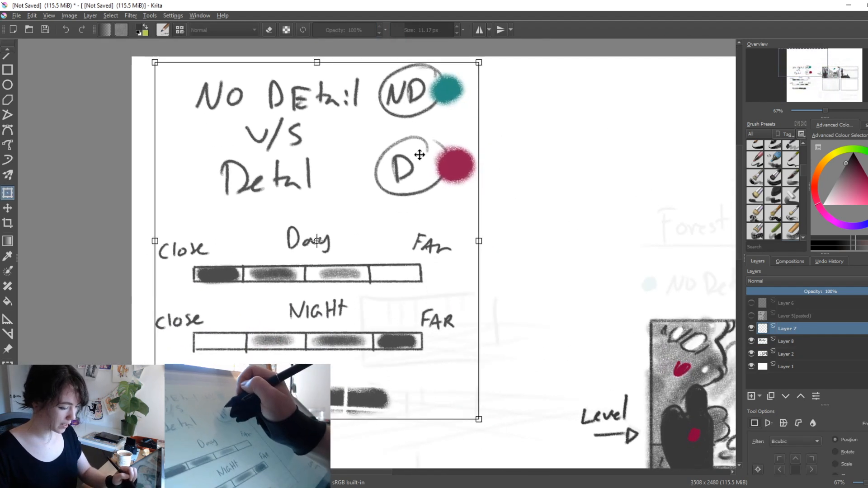
{"action": "key", "text": "Return"}
Toggle the visibility of Layer 8 and Layer 2 to check their contents, keeping Layer 7 as the active layer.
{"action": "left_click_drag", "start_coordinate": [491, 374], "coordinate": [535, 139]}
{"action": "left_click_drag", "start_coordinate": [534, 215], "coordinate": [552, 160]}
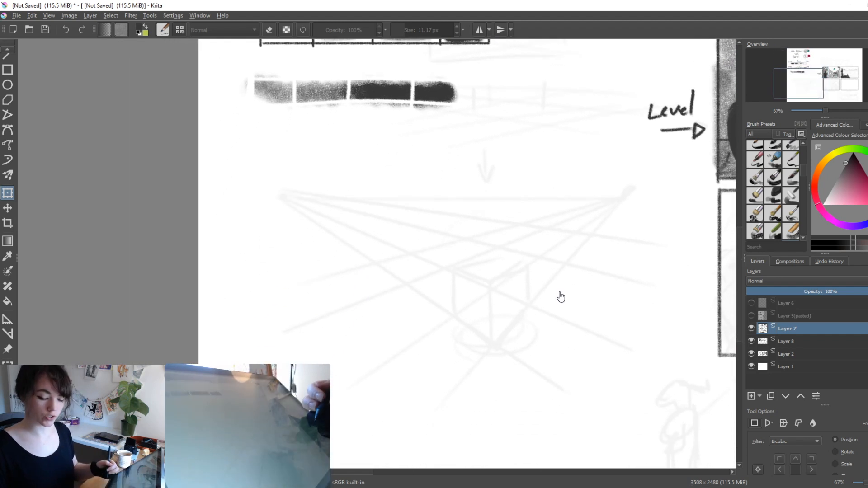
{"action": "left_click", "coordinate": [771, 319]}
{"action": "left_click", "coordinate": [751, 342]}
{"action": "left_click", "coordinate": [751, 342]}
{"action": "left_click", "coordinate": [779, 343]}
{"action": "left_click", "coordinate": [750, 341]}
{"action": "left_click", "coordinate": [750, 340]}
{"action": "left_click", "coordinate": [751, 354]}
{"action": "left_click", "coordinate": [750, 355]}
{"action": "left_click", "coordinate": [768, 328]}
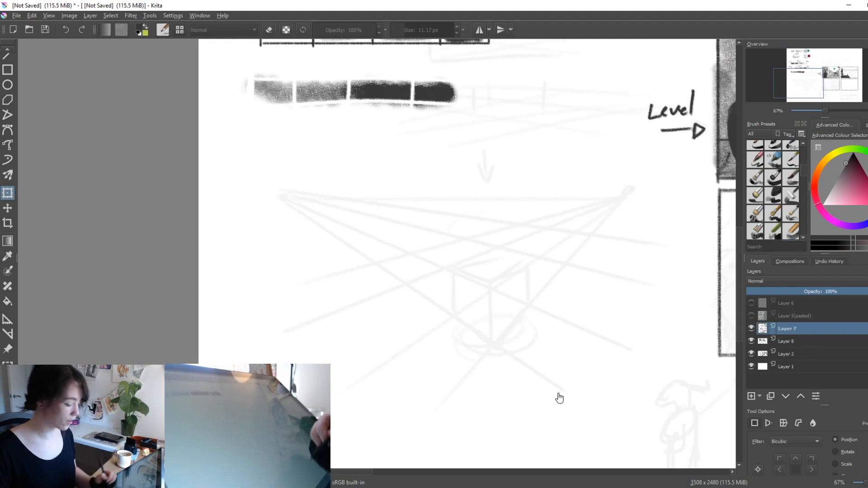
Draw a straight horizon line with an end point across the faint perspective sketch below the value scales.
{"action": "key", "text": "b"}
{"action": "left_click_drag", "start_coordinate": [258, 206], "coordinate": [266, 202]}
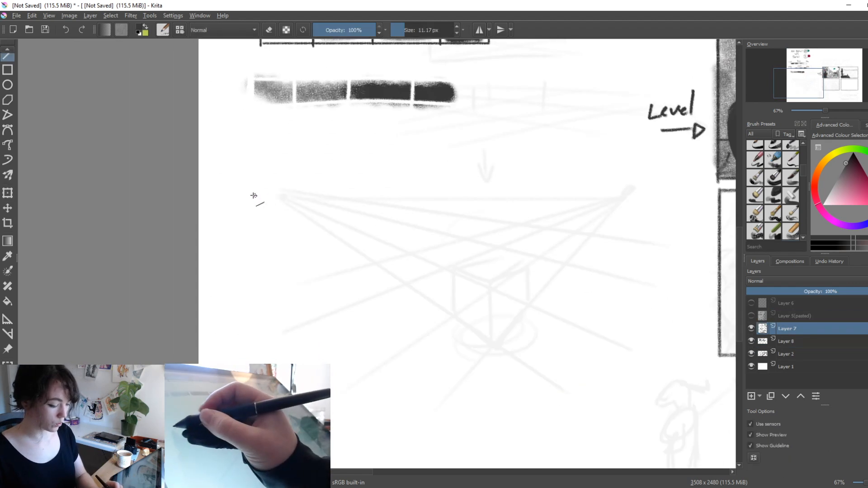
{"action": "key", "text": "ctrl+t"}
{"action": "key", "text": "b"}
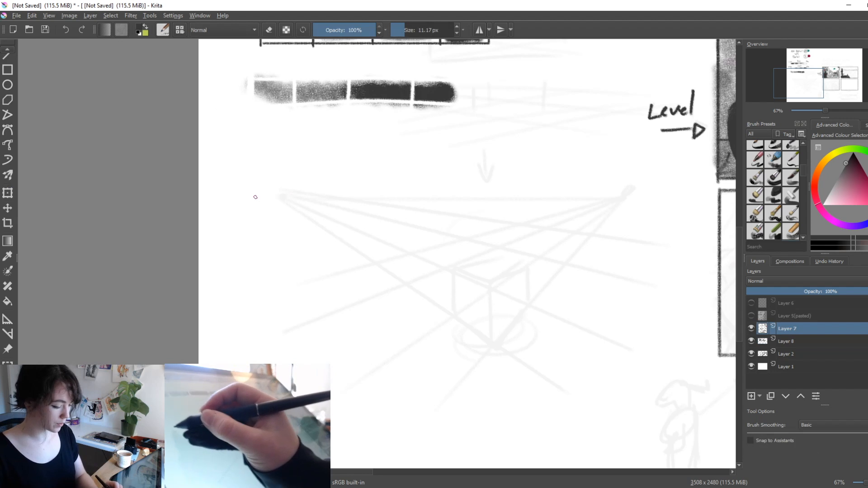
{"action": "left_click_drag", "start_coordinate": [244, 193], "coordinate": [638, 193]}
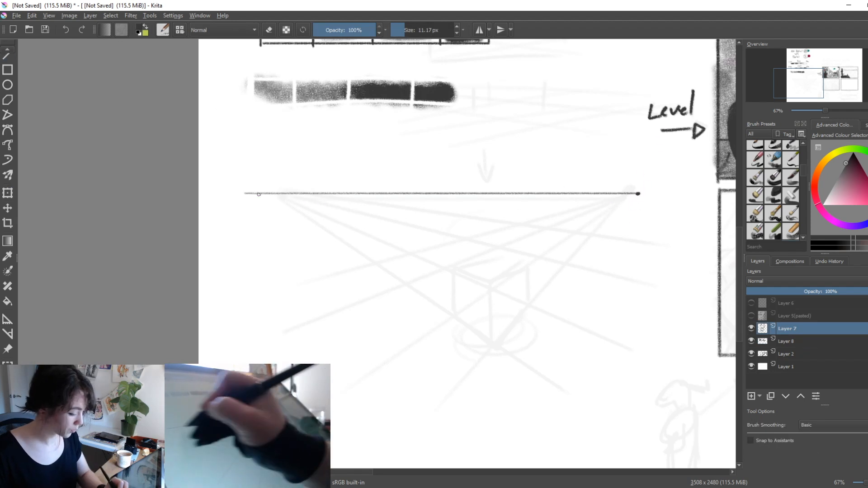
Draw five straight perspective lines fanning down from a vanishing point at the horizon line's left end.
{"action": "key", "text": "v"}
{"action": "left_click_drag", "start_coordinate": [247, 194], "coordinate": [565, 400]}
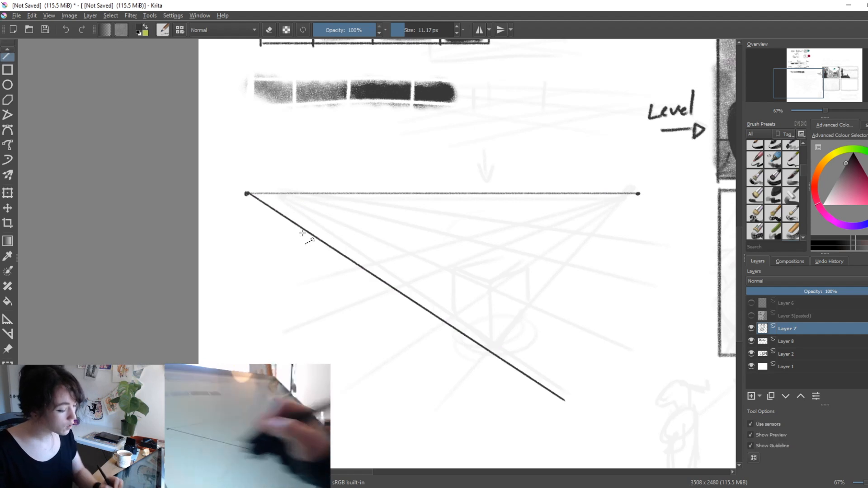
{"action": "left_click_drag", "start_coordinate": [248, 195], "coordinate": [619, 317]}
{"action": "mouse_move", "coordinate": [251, 189]}
{"action": "left_mouse_down"}
{"action": "mouse_move", "coordinate": [650, 270]}
{"action": "mouse_move", "coordinate": [493, 213]}
{"action": "mouse_move", "coordinate": [669, 228]}
{"action": "mouse_move", "coordinate": [465, 430]}
{"action": "mouse_move", "coordinate": [475, 439]}
{"action": "left_mouse_up"}
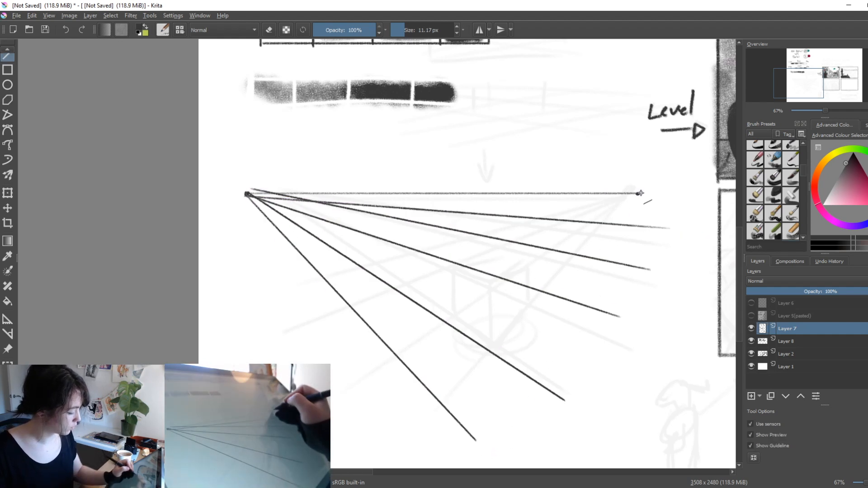
Draw six straight perspective lines fanning down from the horizon line's right end, crossing the first set to form a grid.
{"action": "left_click_drag", "start_coordinate": [640, 193], "coordinate": [357, 438]}
{"action": "left_click_drag", "start_coordinate": [638, 194], "coordinate": [222, 270]}
{"action": "mouse_move", "coordinate": [639, 194]}
{"action": "left_mouse_down"}
{"action": "mouse_move", "coordinate": [239, 235]}
{"action": "mouse_move", "coordinate": [447, 414]}
{"action": "mouse_move", "coordinate": [416, 448]}
{"action": "left_mouse_up"}
{"action": "key", "text": "b"}
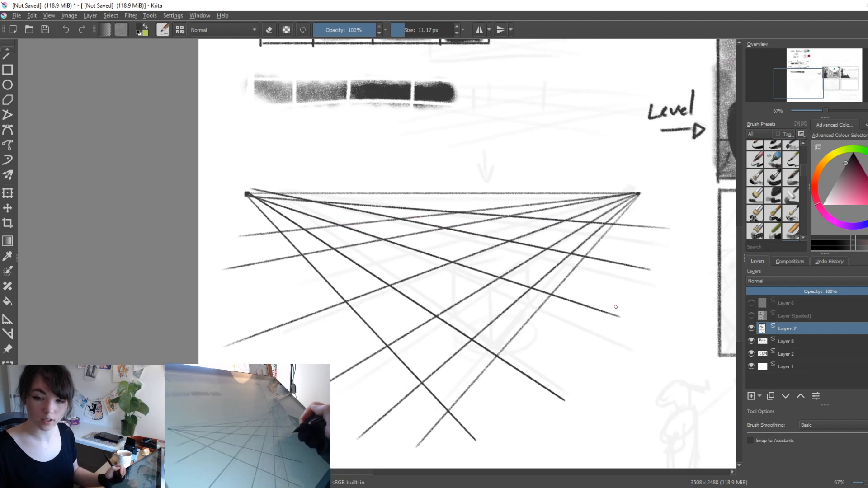
Sketch two small boxes at line crossings in the lower part of the perspective grid, darkening the nearer box's base edges.
{"action": "left_click_drag", "start_coordinate": [575, 341], "coordinate": [535, 312]}
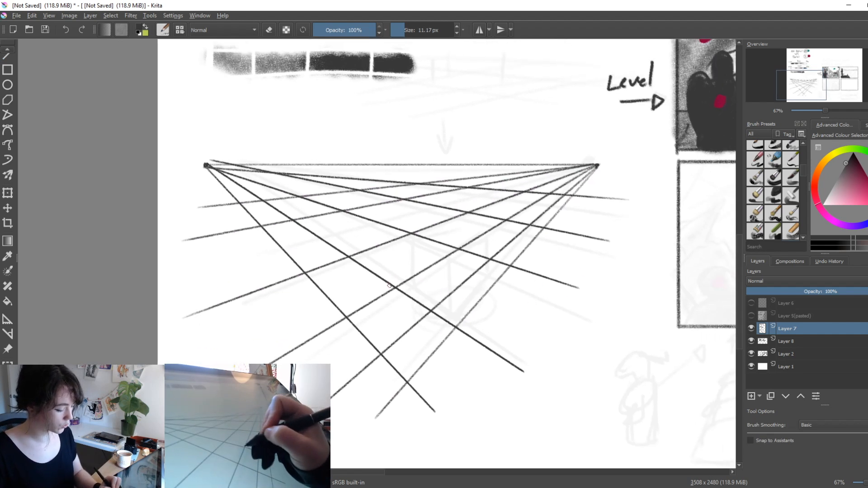
{"action": "mouse_move", "coordinate": [383, 282]}
{"action": "left_mouse_down"}
{"action": "mouse_move", "coordinate": [394, 261]}
{"action": "mouse_move", "coordinate": [408, 260]}
{"action": "mouse_move", "coordinate": [395, 283]}
{"action": "mouse_move", "coordinate": [386, 261]}
{"action": "mouse_move", "coordinate": [412, 268]}
{"action": "left_mouse_up"}
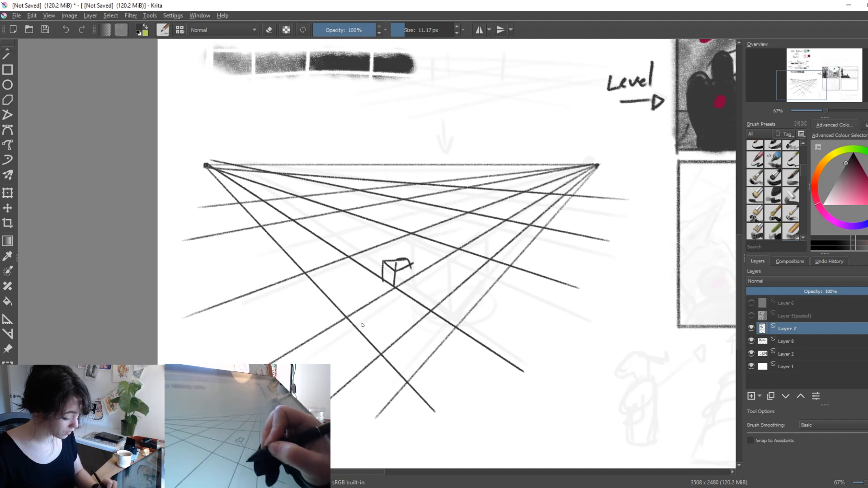
{"action": "left_click_drag", "start_coordinate": [382, 333], "coordinate": [381, 353]}
{"action": "left_click_drag", "start_coordinate": [382, 332], "coordinate": [401, 323]}
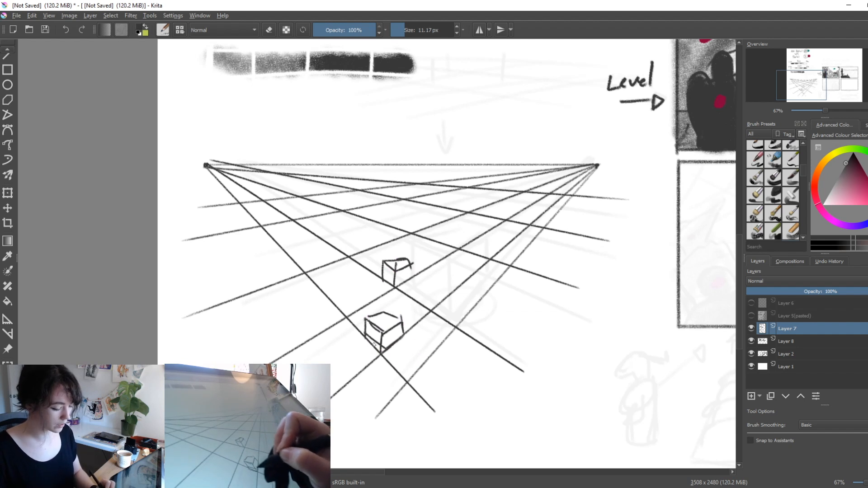
{"action": "left_click_drag", "start_coordinate": [377, 353], "coordinate": [403, 337]}
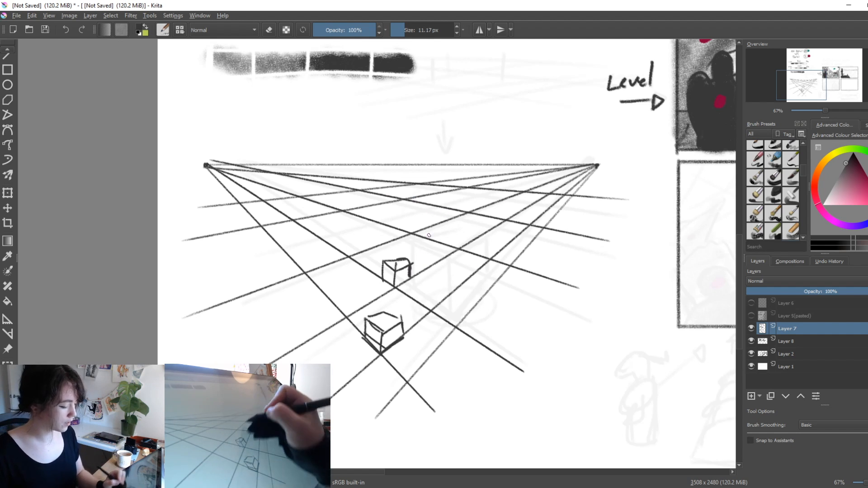
Circle the dense far area of the perspective grid just below the horizon with a wide ellipse.
{"action": "left_click_drag", "start_coordinate": [440, 179], "coordinate": [457, 173]}
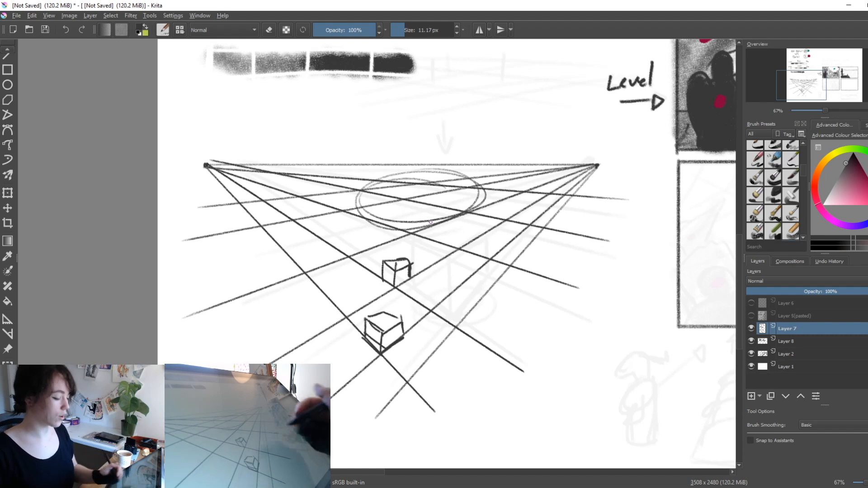
{"action": "scroll", "coordinate": [430, 222], "scroll_direction": "up", "scroll_amount": 5}
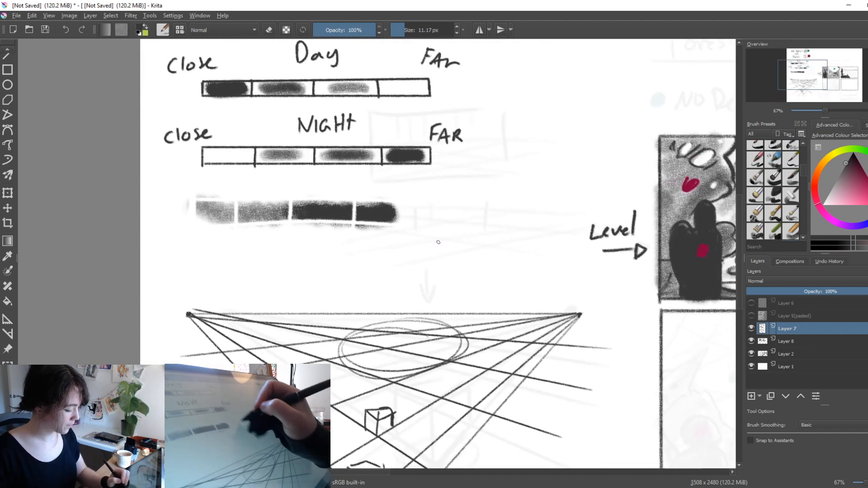
{"action": "mouse_move", "coordinate": [368, 253]}
{"action": "left_mouse_down"}
{"action": "mouse_move", "coordinate": [570, 255]}
{"action": "mouse_move", "coordinate": [340, 304]}
{"action": "left_mouse_up"}
{"action": "left_click_drag", "start_coordinate": [546, 275], "coordinate": [482, 284]}
{"action": "mouse_move", "coordinate": [571, 261]}
{"action": "left_mouse_down"}
{"action": "mouse_move", "coordinate": [418, 311]}
{"action": "mouse_move", "coordinate": [360, 300]}
{"action": "left_mouse_up"}
{"action": "key", "text": "ctrl+z"}
{"action": "key", "text": "ctrl+z"}
{"action": "key", "text": "ctrl+z"}
Draw a flat, wide mesh of crossing perspective lines under a short horizon line just above the large grid.
{"action": "left_click_drag", "start_coordinate": [574, 260], "coordinate": [364, 286]}
{"action": "left_click_drag", "start_coordinate": [561, 279], "coordinate": [413, 311]}
{"action": "left_click_drag", "start_coordinate": [355, 262], "coordinate": [571, 302]}
{"action": "left_click_drag", "start_coordinate": [410, 262], "coordinate": [599, 287]}
{"action": "left_click_drag", "start_coordinate": [379, 259], "coordinate": [620, 274]}
{"action": "mouse_move", "coordinate": [349, 279]}
{"action": "left_mouse_down"}
{"action": "mouse_move", "coordinate": [516, 319]}
{"action": "mouse_move", "coordinate": [516, 248]}
{"action": "mouse_move", "coordinate": [541, 324]}
{"action": "left_mouse_up"}
Sketch a second, smaller cluster of crossing perspective lines beside the grey value strip, above the first mesh.
{"action": "left_click_drag", "start_coordinate": [402, 228], "coordinate": [522, 203]}
{"action": "left_click_drag", "start_coordinate": [423, 228], "coordinate": [518, 206]}
{"action": "key", "text": "ctrl+z"}
{"action": "left_click_drag", "start_coordinate": [422, 250], "coordinate": [521, 207]}
{"action": "left_click_drag", "start_coordinate": [443, 260], "coordinate": [534, 214]}
{"action": "mouse_move", "coordinate": [386, 218]}
{"action": "left_mouse_down"}
{"action": "mouse_move", "coordinate": [498, 250]}
{"action": "mouse_move", "coordinate": [540, 227]}
{"action": "mouse_move", "coordinate": [540, 214]}
{"action": "left_mouse_up"}
{"action": "left_click_drag", "start_coordinate": [430, 206], "coordinate": [540, 203]}
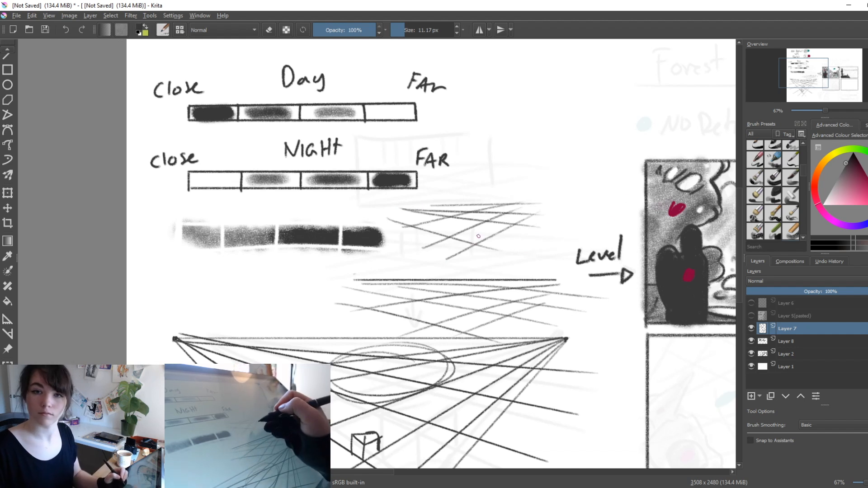
{"action": "left_click_drag", "start_coordinate": [499, 250], "coordinate": [576, 207]}
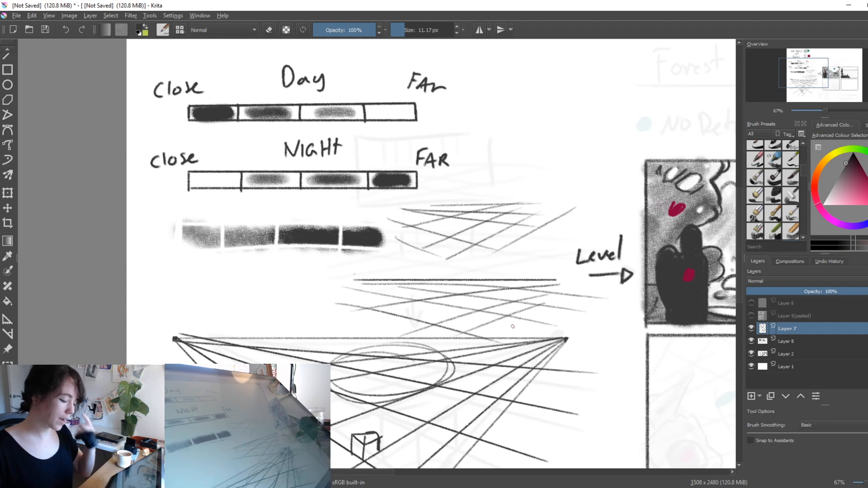
Sketch a steeper mesh of crossing lines in the empty area below and to the right of the large perspective grid.
{"action": "left_click_drag", "start_coordinate": [536, 374], "coordinate": [522, 89]}
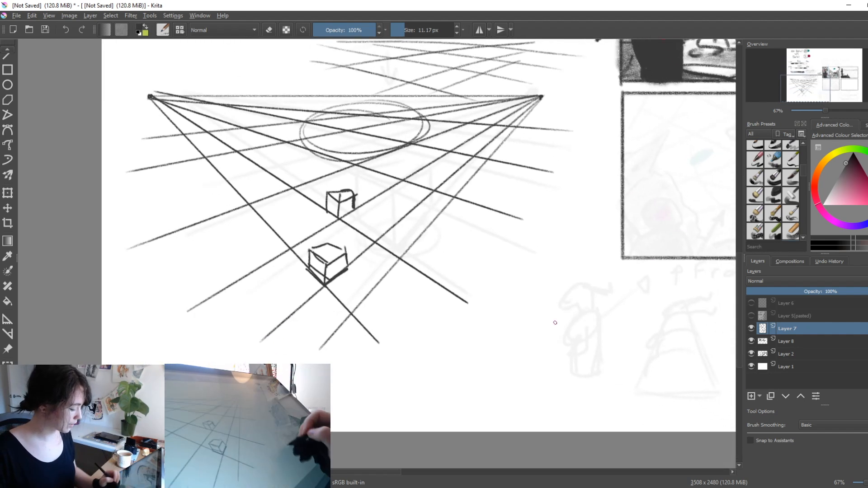
{"action": "mouse_move", "coordinate": [529, 307]}
{"action": "left_mouse_down"}
{"action": "mouse_move", "coordinate": [429, 363]}
{"action": "mouse_move", "coordinate": [457, 378]}
{"action": "left_mouse_up"}
{"action": "left_click_drag", "start_coordinate": [548, 334], "coordinate": [484, 398]}
{"action": "mouse_move", "coordinate": [412, 332]}
{"action": "left_mouse_down"}
{"action": "mouse_move", "coordinate": [513, 399]}
{"action": "mouse_move", "coordinate": [540, 405]}
{"action": "mouse_move", "coordinate": [565, 387]}
{"action": "left_mouse_up"}
{"action": "left_click_drag", "start_coordinate": [434, 320], "coordinate": [580, 381]}
{"action": "key", "text": "ctrl+z"}
{"action": "key", "text": "ctrl+z"}
{"action": "key", "text": "ctrl+z"}
{"action": "mouse_move", "coordinate": [429, 326]}
{"action": "left_mouse_down"}
{"action": "mouse_move", "coordinate": [535, 381]}
{"action": "mouse_move", "coordinate": [580, 369]}
{"action": "left_mouse_up"}
{"action": "mouse_move", "coordinate": [474, 310]}
{"action": "left_mouse_down"}
{"action": "mouse_move", "coordinate": [589, 352]}
{"action": "mouse_move", "coordinate": [583, 348]}
{"action": "mouse_move", "coordinate": [622, 350]}
{"action": "mouse_move", "coordinate": [611, 367]}
{"action": "left_mouse_up"}
Sketch a small mesh of five crossing lines beside the right end of the large perspective grid's lines.
{"action": "left_click_drag", "start_coordinate": [515, 274], "coordinate": [600, 243]}
{"action": "left_click_drag", "start_coordinate": [524, 290], "coordinate": [591, 258]}
{"action": "left_click_drag", "start_coordinate": [503, 257], "coordinate": [583, 301]}
{"action": "left_click_drag", "start_coordinate": [512, 254], "coordinate": [608, 301]}
{"action": "left_click_drag", "start_coordinate": [524, 247], "coordinate": [630, 294]}
Sketch a mesh of six crossing lines below the left part of the large perspective grid.
{"action": "left_click_drag", "start_coordinate": [457, 374], "coordinate": [593, 363]}
{"action": "left_click_drag", "start_coordinate": [292, 352], "coordinate": [362, 396]}
{"action": "left_click_drag", "start_coordinate": [303, 343], "coordinate": [413, 392]}
{"action": "left_click_drag", "start_coordinate": [314, 335], "coordinate": [420, 366]}
{"action": "left_click_drag", "start_coordinate": [332, 395], "coordinate": [413, 349]}
{"action": "left_click_drag", "start_coordinate": [331, 375], "coordinate": [399, 343]}
{"action": "left_click_drag", "start_coordinate": [308, 355], "coordinate": [390, 336]}
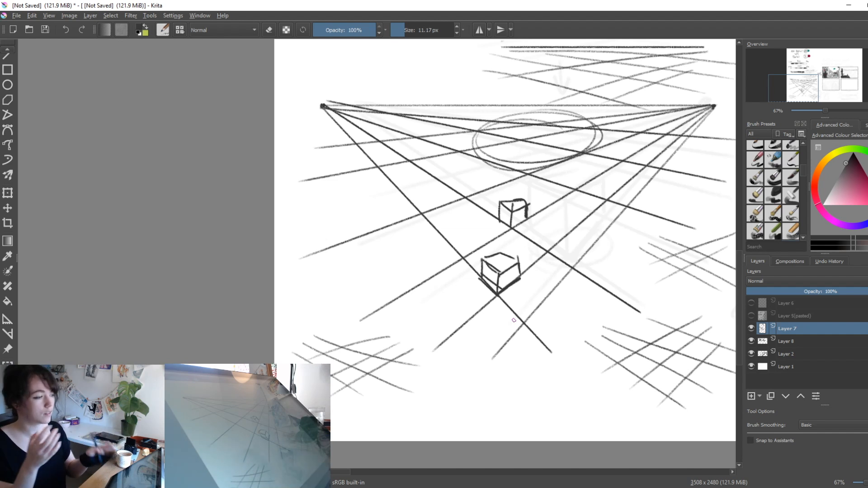
Write "Light" beside the teal no-detail dot and "Heavy" beside the magenta detail dot.
{"action": "mouse_move", "coordinate": [614, 212]}
{"action": "left_mouse_down"}
{"action": "mouse_move", "coordinate": [558, 345]}
{"action": "mouse_move", "coordinate": [561, 381]}
{"action": "mouse_move", "coordinate": [577, 351]}
{"action": "mouse_move", "coordinate": [618, 142]}
{"action": "mouse_move", "coordinate": [584, 346]}
{"action": "left_mouse_up"}
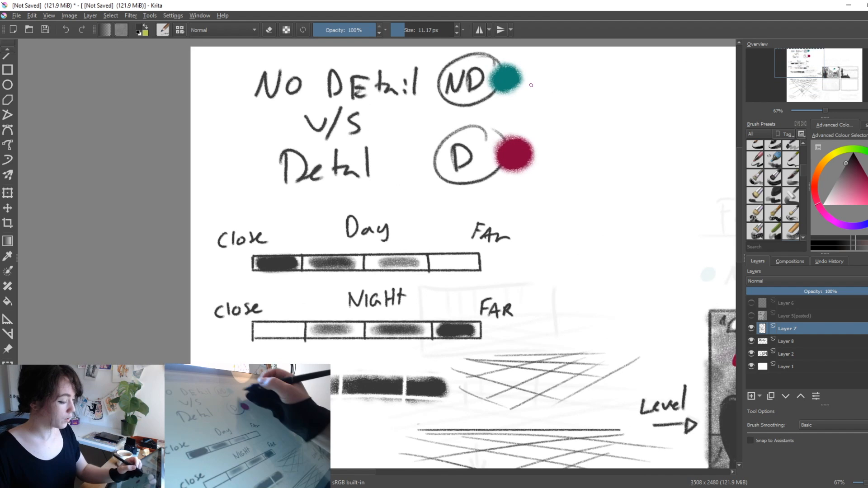
{"action": "left_click_drag", "start_coordinate": [541, 101], "coordinate": [481, 151]}
{"action": "mouse_move", "coordinate": [482, 118]}
{"action": "left_mouse_down"}
{"action": "mouse_move", "coordinate": [490, 134]}
{"action": "mouse_move", "coordinate": [505, 137]}
{"action": "left_mouse_up"}
{"action": "left_click_drag", "start_coordinate": [514, 116], "coordinate": [528, 132]}
{"action": "left_click_drag", "start_coordinate": [524, 122], "coordinate": [534, 120]}
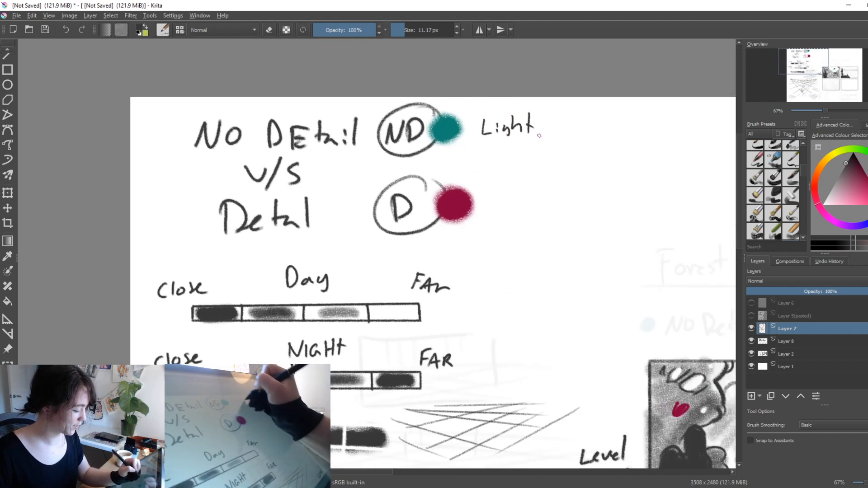
{"action": "left_click_drag", "start_coordinate": [499, 191], "coordinate": [498, 212]}
{"action": "mouse_move", "coordinate": [492, 205]}
{"action": "left_mouse_down"}
{"action": "mouse_move", "coordinate": [510, 203]}
{"action": "mouse_move", "coordinate": [545, 221]}
{"action": "left_mouse_up"}
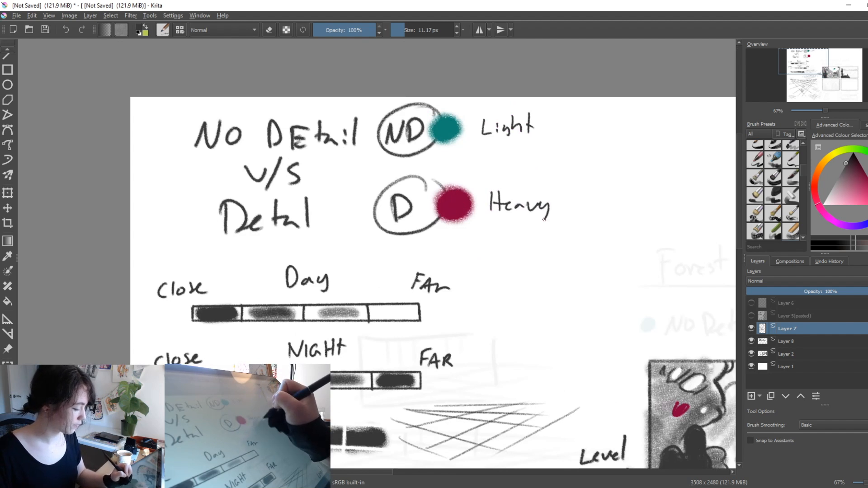
Reinforce the distant hill line in the birdseye thumbnail with a brush about 16 px wide.
{"action": "left_click_drag", "start_coordinate": [621, 336], "coordinate": [309, 206]}
{"action": "left_click_drag", "start_coordinate": [635, 379], "coordinate": [446, 243]}
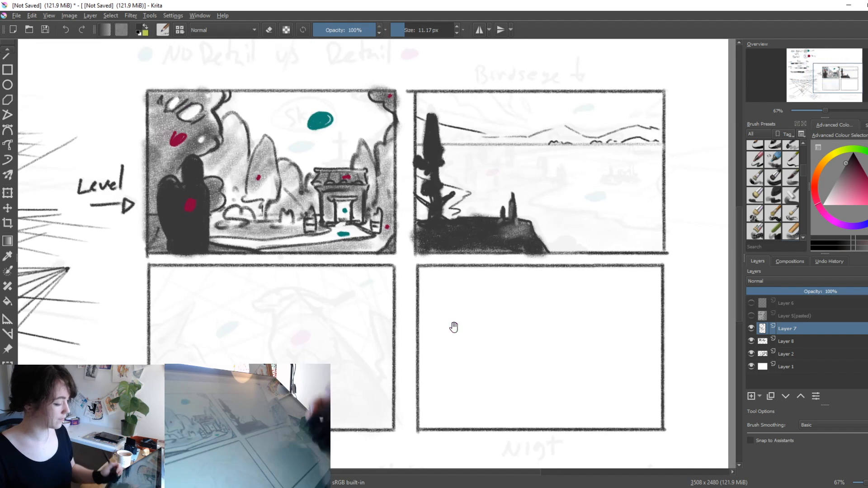
{"action": "left_click_drag", "start_coordinate": [618, 327], "coordinate": [568, 343]}
{"action": "left_click_drag", "start_coordinate": [538, 204], "coordinate": [541, 203], "text": "shift"}
{"action": "left_click_drag", "start_coordinate": [513, 261], "coordinate": [541, 315]}
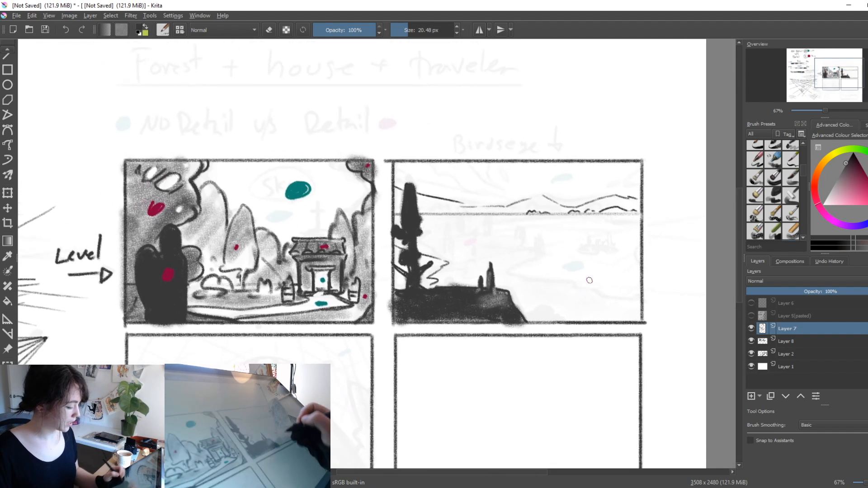
{"action": "mouse_move", "coordinate": [411, 187]}
{"action": "left_mouse_down"}
{"action": "mouse_move", "coordinate": [467, 206]}
{"action": "mouse_move", "coordinate": [632, 222]}
{"action": "left_mouse_up"}
{"action": "key", "text": "bracketleft"}
{"action": "key", "text": "ctrl+z"}
Outline the lake's winding shoreline in the birdseye thumbnail and sketch a small boat on the water.
{"action": "left_click_drag", "start_coordinate": [483, 229], "coordinate": [640, 228]}
{"action": "key", "text": "ctrl+z"}
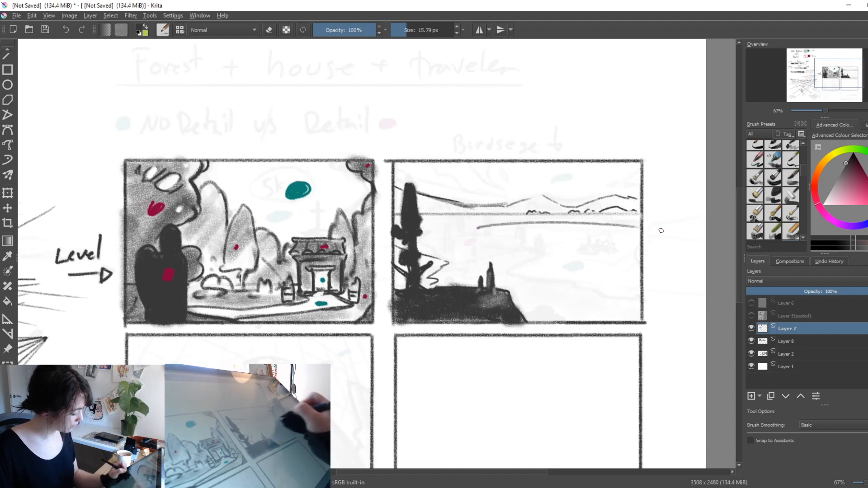
{"action": "mouse_move", "coordinate": [495, 227]}
{"action": "left_mouse_down"}
{"action": "mouse_move", "coordinate": [530, 250]}
{"action": "mouse_move", "coordinate": [519, 281]}
{"action": "mouse_move", "coordinate": [631, 294]}
{"action": "left_mouse_up"}
{"action": "mouse_move", "coordinate": [642, 250]}
{"action": "left_mouse_down"}
{"action": "mouse_move", "coordinate": [625, 265]}
{"action": "mouse_move", "coordinate": [636, 269]}
{"action": "mouse_move", "coordinate": [611, 249]}
{"action": "mouse_move", "coordinate": [588, 249]}
{"action": "left_mouse_up"}
{"action": "key", "text": "ctrl+z"}
{"action": "key", "text": "ctrl+z"}
{"action": "left_click_drag", "start_coordinate": [506, 276], "coordinate": [542, 281]}
{"action": "left_click_drag", "start_coordinate": [553, 315], "coordinate": [535, 327]}
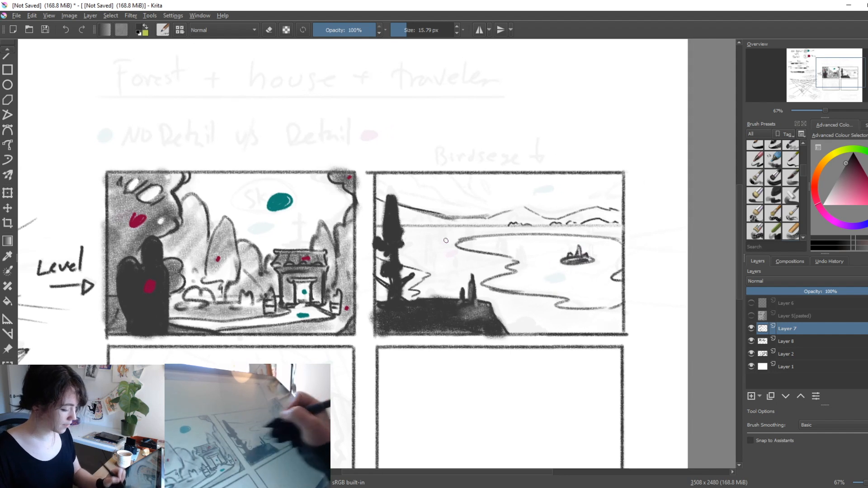
Mark the lake and sky with teal no-detail dots and the left bank and foreground cliff with magenta detail marks.
{"action": "left_click", "coordinate": [279, 201], "text": "ctrl"}
{"action": "left_click_drag", "start_coordinate": [565, 278], "coordinate": [562, 280]}
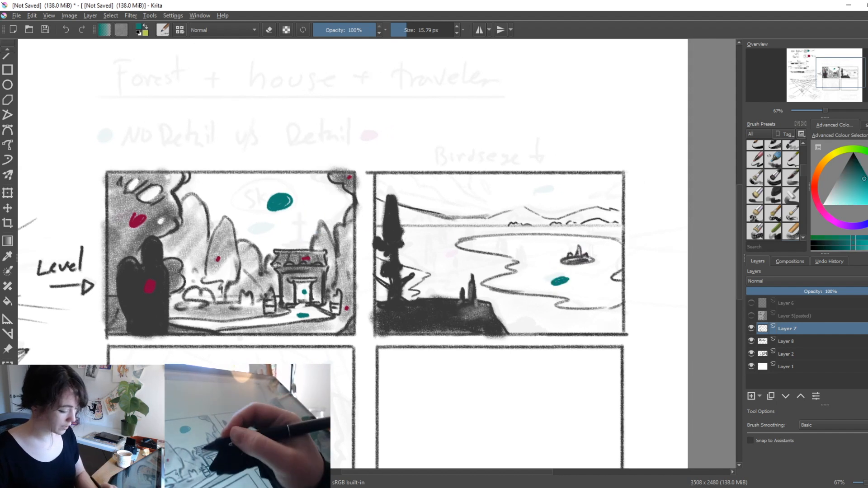
{"action": "left_click_drag", "start_coordinate": [532, 191], "coordinate": [516, 195]}
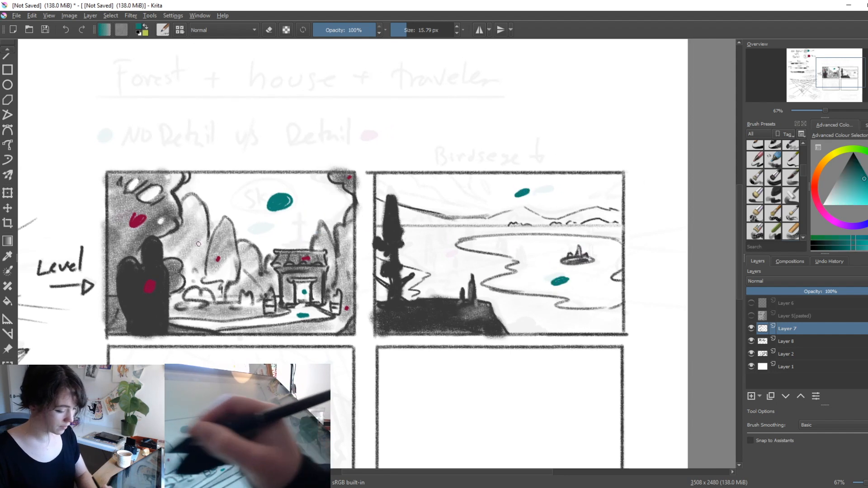
{"action": "left_click", "coordinate": [139, 220], "text": "ctrl"}
{"action": "left_click_drag", "start_coordinate": [470, 312], "coordinate": [458, 317]}
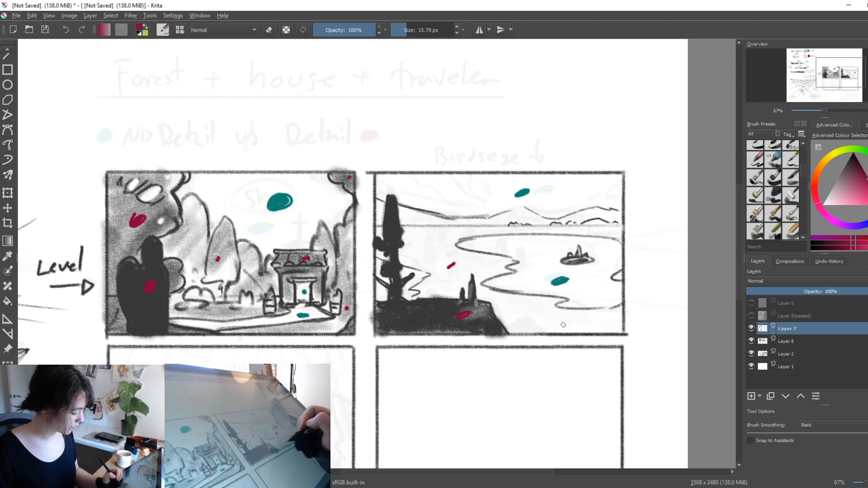
Draw a dark treeline along the far shore and small bush outlines on the banks around the lake.
{"action": "left_click", "coordinate": [397, 262], "text": "ctrl"}
{"action": "left_click_drag", "start_coordinate": [406, 246], "coordinate": [451, 249]}
{"action": "mouse_move", "coordinate": [434, 243]}
{"action": "left_mouse_down"}
{"action": "mouse_move", "coordinate": [444, 236]}
{"action": "mouse_move", "coordinate": [429, 229]}
{"action": "left_mouse_up"}
{"action": "key", "text": "e"}
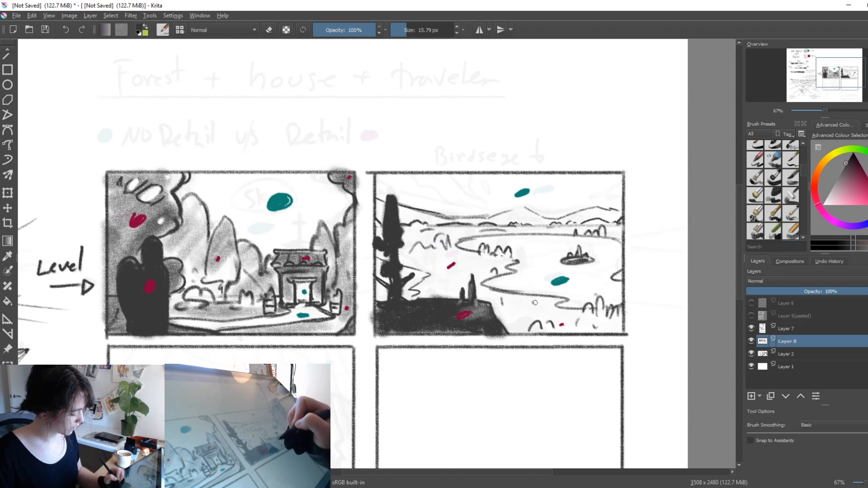
Shade the land around the lake and the left hill in grey with a brush about 126 px wide.
{"action": "mouse_move", "coordinate": [389, 237]}
{"action": "left_mouse_down"}
{"action": "mouse_move", "coordinate": [447, 244]}
{"action": "mouse_move", "coordinate": [452, 266]}
{"action": "left_mouse_up"}
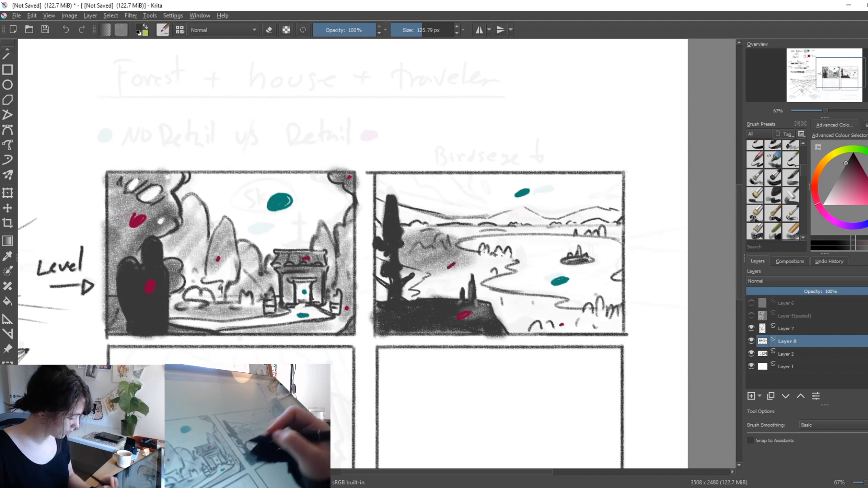
{"action": "mouse_move", "coordinate": [435, 227]}
{"action": "left_mouse_down"}
{"action": "mouse_move", "coordinate": [377, 234]}
{"action": "mouse_move", "coordinate": [453, 257]}
{"action": "mouse_move", "coordinate": [393, 285]}
{"action": "mouse_move", "coordinate": [509, 265]}
{"action": "mouse_move", "coordinate": [472, 287]}
{"action": "mouse_move", "coordinate": [601, 335]}
{"action": "mouse_move", "coordinate": [493, 235]}
{"action": "mouse_move", "coordinate": [578, 226]}
{"action": "left_mouse_up"}
{"action": "key", "text": "ctrl+z"}
{"action": "mouse_move", "coordinate": [398, 217]}
{"action": "left_mouse_down"}
{"action": "mouse_move", "coordinate": [387, 212]}
{"action": "mouse_move", "coordinate": [616, 226]}
{"action": "left_mouse_up"}
{"action": "key", "text": "ctrl+z"}
{"action": "mouse_move", "coordinate": [387, 275]}
{"action": "left_mouse_down"}
{"action": "mouse_move", "coordinate": [402, 293]}
{"action": "mouse_move", "coordinate": [499, 326]}
{"action": "mouse_move", "coordinate": [620, 333]}
{"action": "mouse_move", "coordinate": [505, 318]}
{"action": "left_mouse_up"}
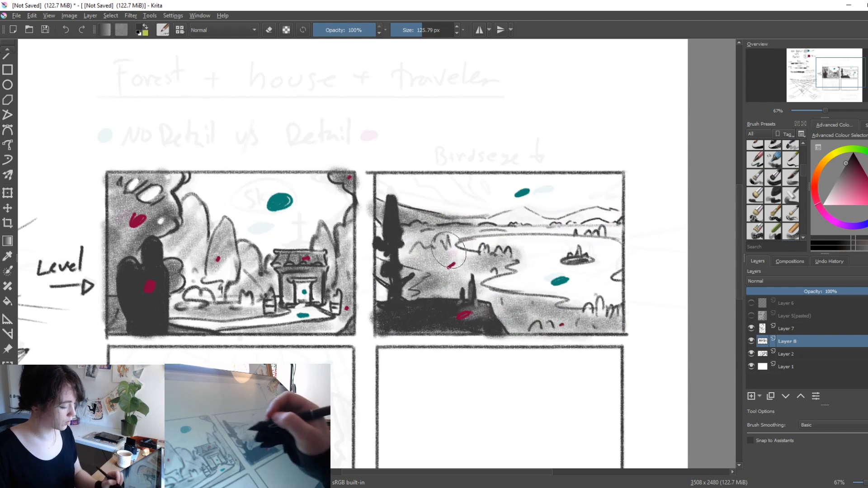
{"action": "key", "text": "ctrl+z"}
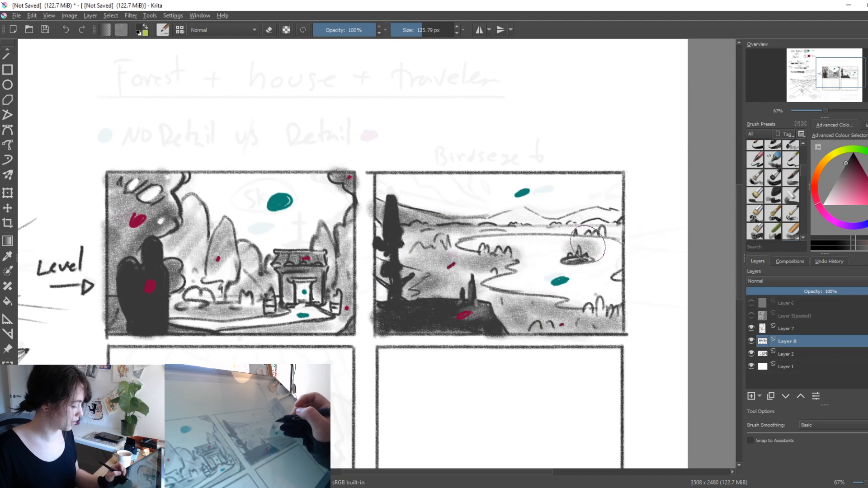
Shade the far shore and distant mountains in grey with a brush about 63 px wide.
{"action": "left_click_drag", "start_coordinate": [595, 251], "coordinate": [569, 252], "text": "shift"}
{"action": "left_click_drag", "start_coordinate": [458, 231], "coordinate": [580, 234]}
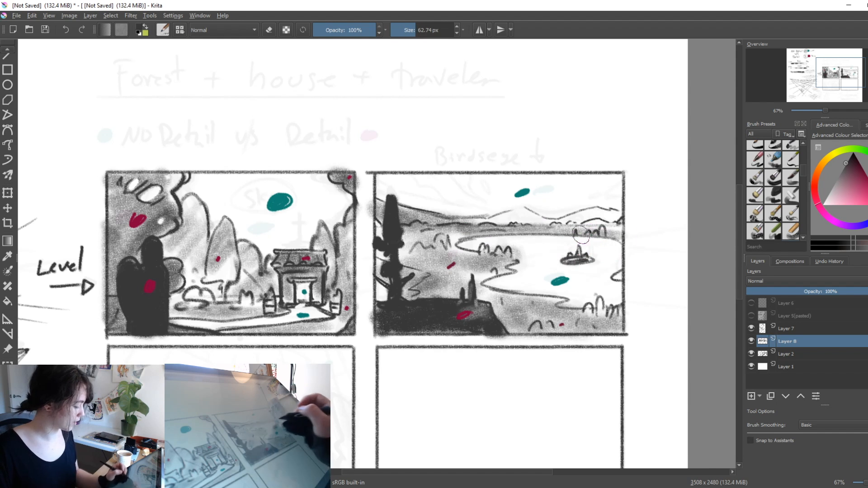
{"action": "left_click_drag", "start_coordinate": [524, 212], "coordinate": [480, 221]}
Sketch sweeping cloud shapes in both upper corners of the birdseye sky with a brush about 14 px wide.
{"action": "left_click_drag", "start_coordinate": [567, 283], "coordinate": [555, 267], "text": "shift"}
{"action": "left_click_drag", "start_coordinate": [405, 173], "coordinate": [457, 206]}
{"action": "left_click_drag", "start_coordinate": [376, 185], "coordinate": [464, 210]}
{"action": "left_click_drag", "start_coordinate": [449, 175], "coordinate": [480, 204]}
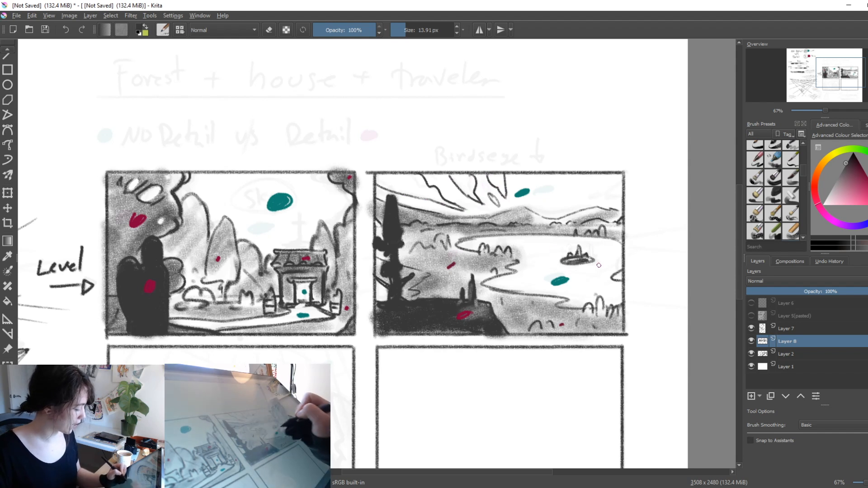
{"action": "left_click_drag", "start_coordinate": [603, 199], "coordinate": [622, 196]}
{"action": "key", "text": "ctrl+z"}
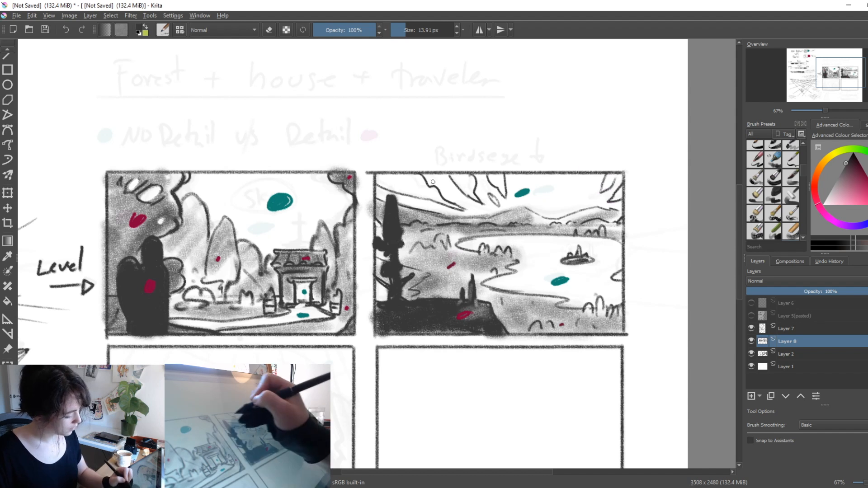
{"action": "left_click_drag", "start_coordinate": [390, 179], "coordinate": [422, 189]}
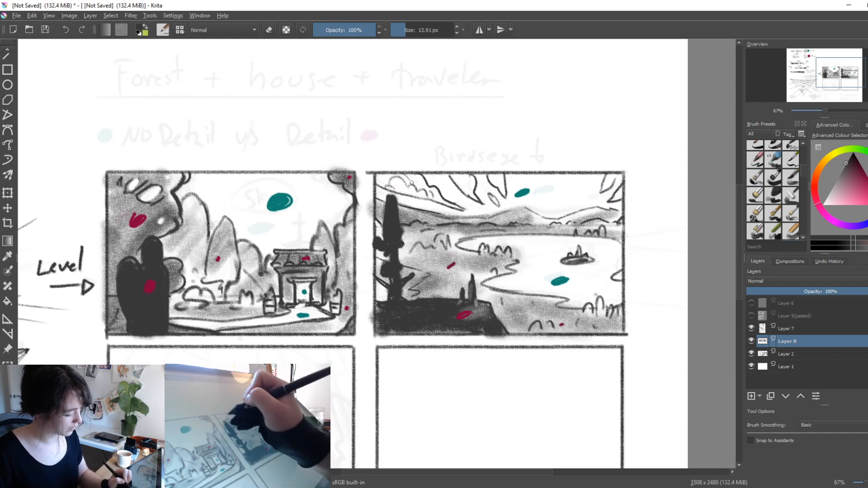
Draw arrows from the cliff, the clouds and the right bank pointing toward the boat.
{"action": "mouse_move", "coordinate": [522, 359]}
{"action": "left_mouse_down"}
{"action": "mouse_move", "coordinate": [468, 399]}
{"action": "mouse_move", "coordinate": [535, 339]}
{"action": "left_mouse_up"}
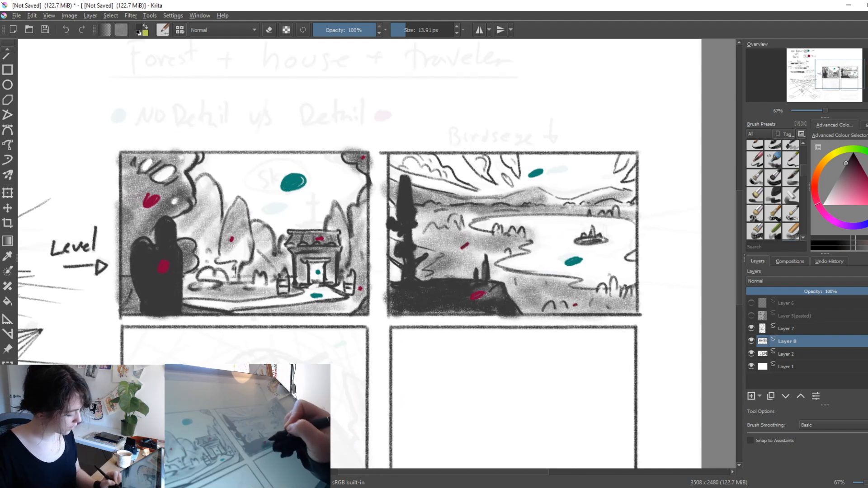
{"action": "left_click_drag", "start_coordinate": [504, 283], "coordinate": [556, 259]}
{"action": "key", "text": "ctrl+z"}
{"action": "left_click_drag", "start_coordinate": [504, 283], "coordinate": [564, 251]}
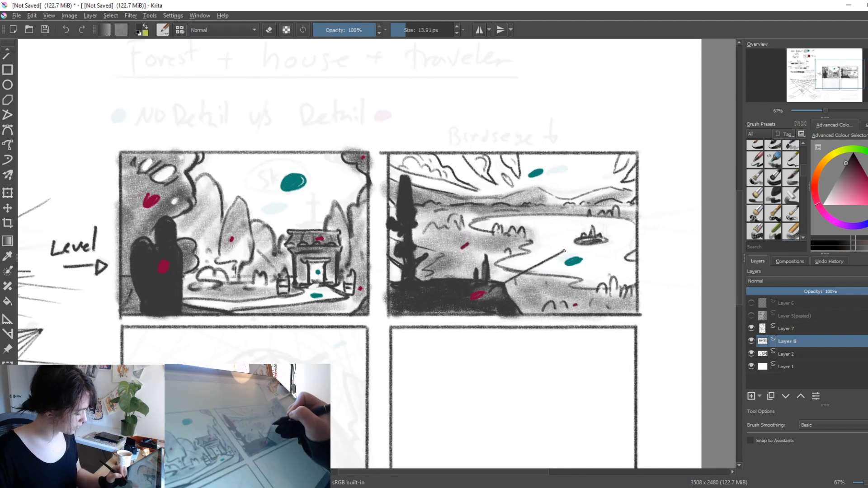
{"action": "left_click_drag", "start_coordinate": [500, 182], "coordinate": [564, 229]}
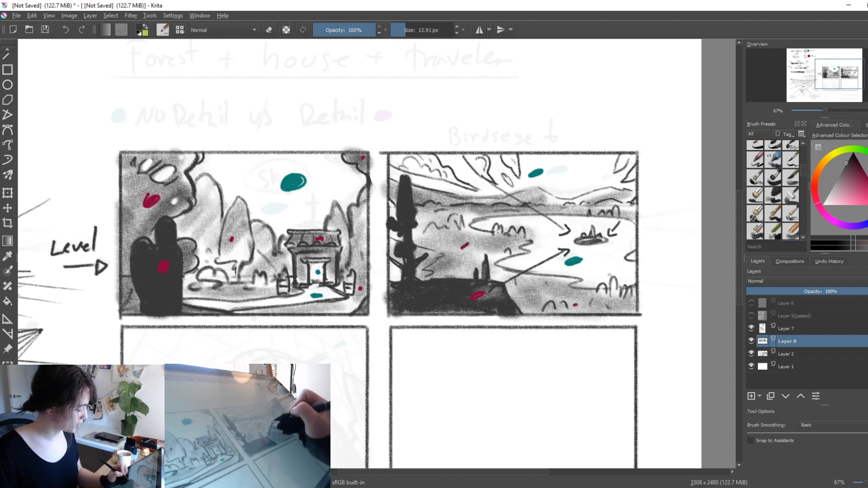
Try a vertical and a horizontal guide line crossing at the boat in the birdseye thumbnail.
{"action": "left_click_drag", "start_coordinate": [508, 334], "coordinate": [583, 295]}
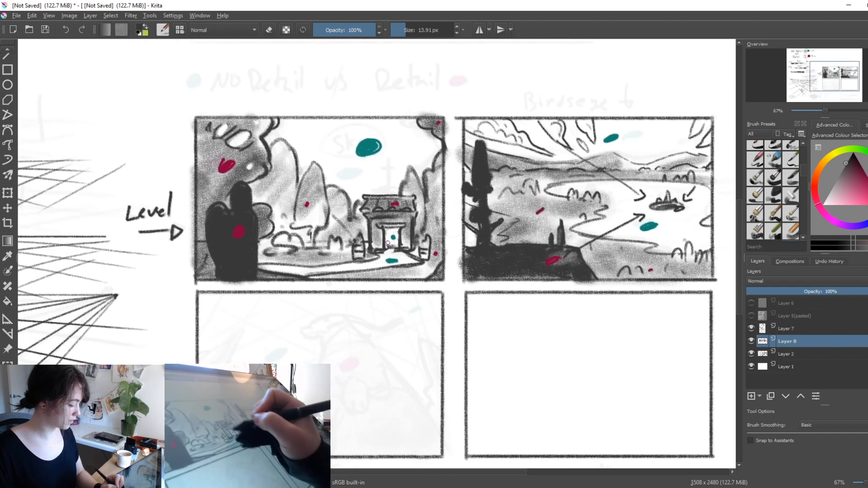
{"action": "left_click_drag", "start_coordinate": [660, 122], "coordinate": [664, 272]}
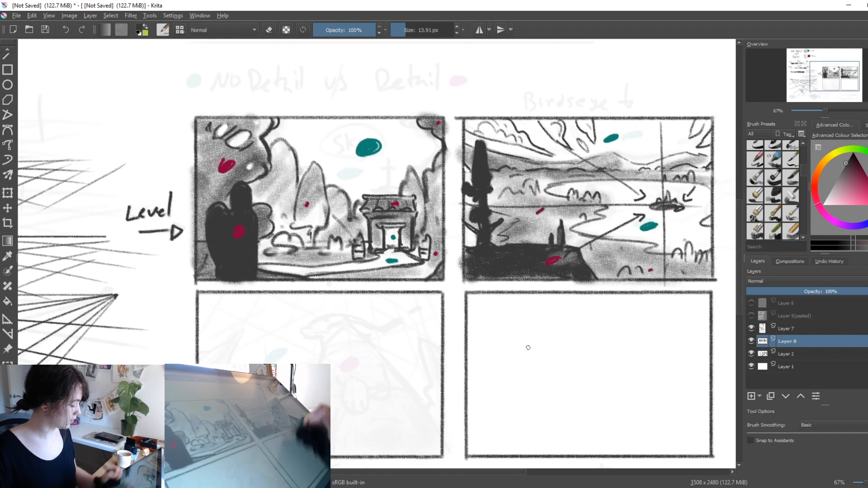
{"action": "left_click_drag", "start_coordinate": [470, 384], "coordinate": [331, 304]}
{"action": "mouse_move", "coordinate": [519, 308]}
{"action": "left_mouse_down"}
{"action": "mouse_move", "coordinate": [639, 345]}
{"action": "mouse_move", "coordinate": [649, 305]}
{"action": "left_mouse_up"}
{"action": "left_click_drag", "start_coordinate": [582, 327], "coordinate": [591, 331]}
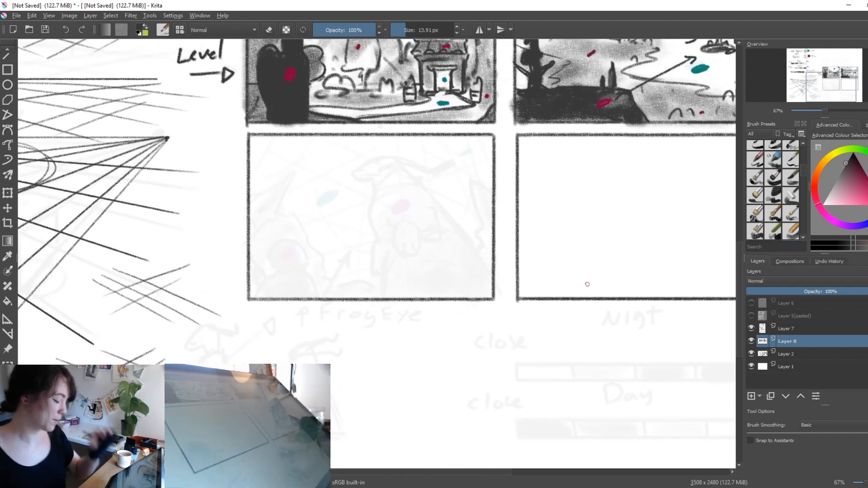
Write the label "Birds eye view" above the lake thumbnail and add an arrow pointing down.
{"action": "left_click_drag", "start_coordinate": [533, 366], "coordinate": [644, 330]}
{"action": "left_click_drag", "start_coordinate": [563, 266], "coordinate": [549, 296]}
{"action": "left_click_drag", "start_coordinate": [615, 178], "coordinate": [440, 283]}
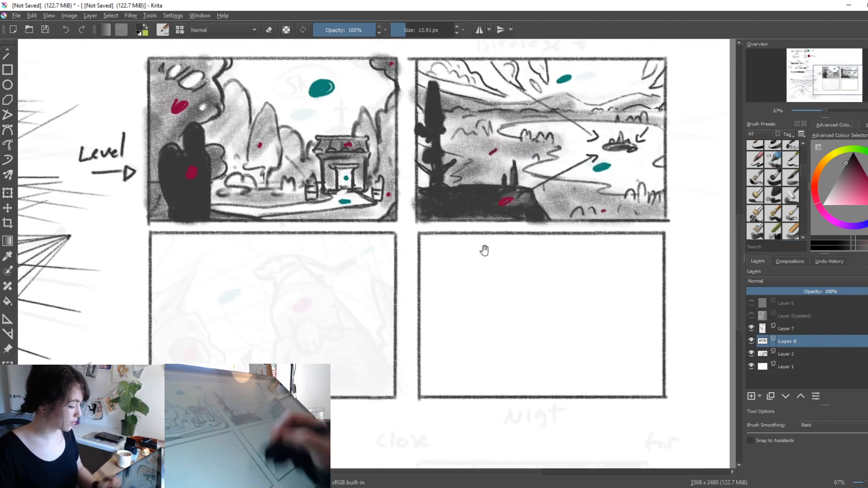
{"action": "left_click_drag", "start_coordinate": [633, 124], "coordinate": [635, 203]}
{"action": "left_click_drag", "start_coordinate": [499, 119], "coordinate": [497, 133]}
{"action": "mouse_move", "coordinate": [498, 117]}
{"action": "left_mouse_down"}
{"action": "mouse_move", "coordinate": [498, 134]}
{"action": "mouse_move", "coordinate": [568, 136]}
{"action": "mouse_move", "coordinate": [629, 129]}
{"action": "mouse_move", "coordinate": [644, 117]}
{"action": "left_mouse_up"}
{"action": "left_click_drag", "start_coordinate": [435, 346], "coordinate": [371, 359]}
{"action": "key", "text": "ctrl+z"}
{"action": "key", "text": "ctrl+z"}
{"action": "mouse_move", "coordinate": [593, 111]}
{"action": "left_mouse_down"}
{"action": "mouse_move", "coordinate": [591, 144]}
{"action": "mouse_move", "coordinate": [596, 139]}
{"action": "left_mouse_up"}
Write "Frog eye view" below the lower left thumbnail with an upward arrow in front of it.
{"action": "left_click_drag", "start_coordinate": [419, 360], "coordinate": [589, 308]}
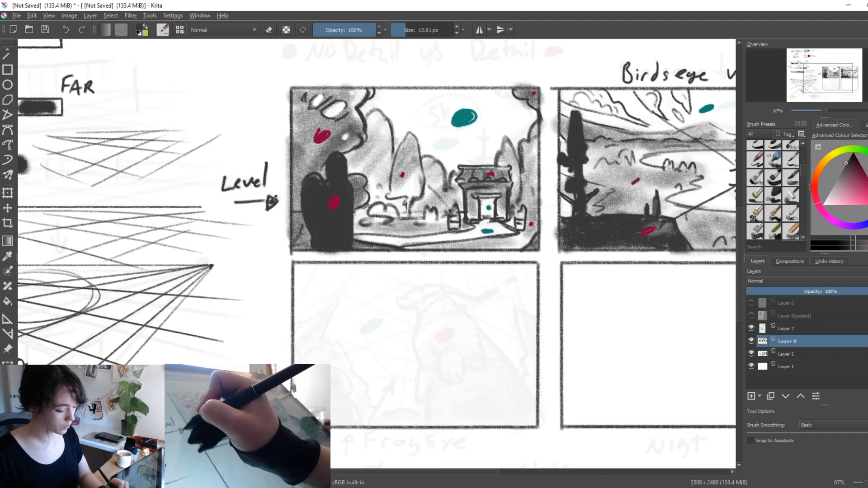
{"action": "mouse_move", "coordinate": [553, 360]}
{"action": "left_mouse_down"}
{"action": "mouse_move", "coordinate": [561, 354]}
{"action": "mouse_move", "coordinate": [573, 285]}
{"action": "left_mouse_up"}
{"action": "mouse_move", "coordinate": [447, 363]}
{"action": "left_mouse_down"}
{"action": "mouse_move", "coordinate": [455, 318]}
{"action": "mouse_move", "coordinate": [417, 323]}
{"action": "left_mouse_up"}
{"action": "mouse_move", "coordinate": [422, 322]}
{"action": "left_mouse_down"}
{"action": "mouse_move", "coordinate": [449, 337]}
{"action": "mouse_move", "coordinate": [473, 323]}
{"action": "mouse_move", "coordinate": [480, 336]}
{"action": "mouse_move", "coordinate": [493, 326]}
{"action": "mouse_move", "coordinate": [546, 326]}
{"action": "left_mouse_up"}
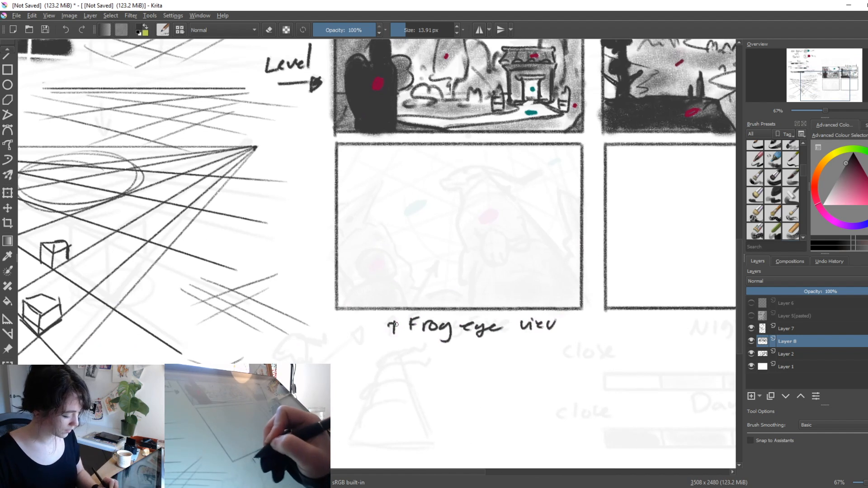
{"action": "left_click_drag", "start_coordinate": [394, 322], "coordinate": [398, 323]}
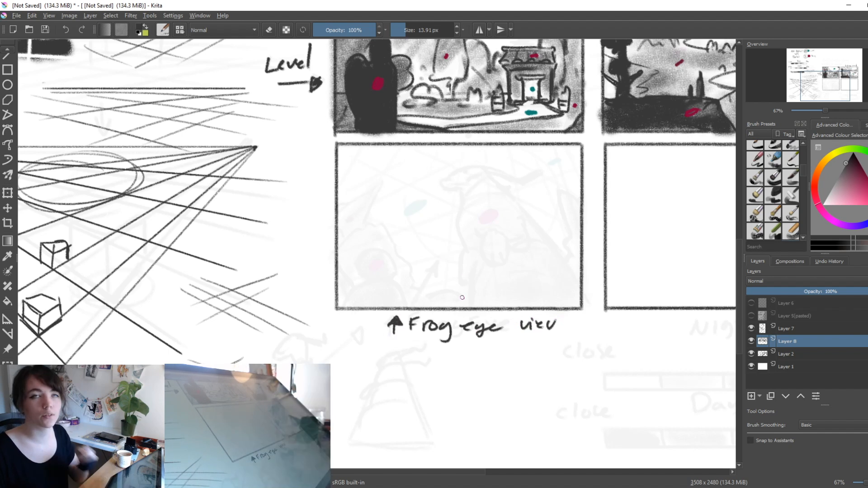
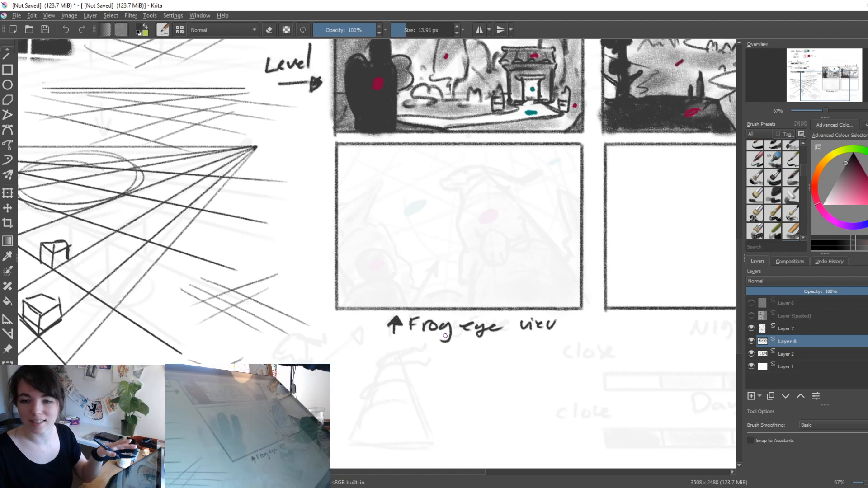
Draw perspective lines fanning downward from the upper edge of the frog eye view thumbnail.
{"action": "left_click_drag", "start_coordinate": [545, 283], "coordinate": [517, 311]}
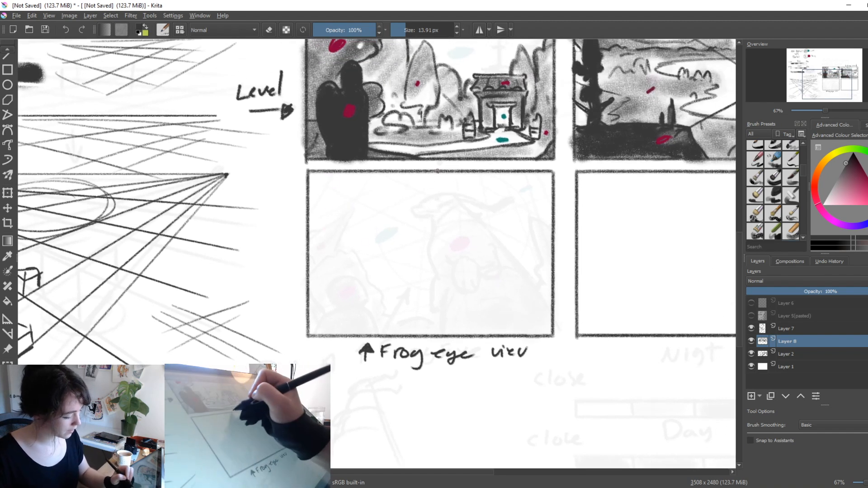
{"action": "left_click_drag", "start_coordinate": [335, 173], "coordinate": [311, 198]}
{"action": "left_click_drag", "start_coordinate": [371, 174], "coordinate": [294, 296]}
{"action": "left_click_drag", "start_coordinate": [406, 173], "coordinate": [329, 335]}
{"action": "mouse_move", "coordinate": [437, 173]}
{"action": "left_mouse_down"}
{"action": "mouse_move", "coordinate": [425, 328]}
{"action": "mouse_move", "coordinate": [486, 316]}
{"action": "left_mouse_up"}
{"action": "left_click_drag", "start_coordinate": [476, 174], "coordinate": [538, 281]}
{"action": "mouse_move", "coordinate": [432, 173]}
{"action": "left_mouse_down"}
{"action": "mouse_move", "coordinate": [391, 226]}
{"action": "mouse_move", "coordinate": [440, 217]}
{"action": "left_mouse_up"}
{"action": "left_click_drag", "start_coordinate": [434, 177], "coordinate": [461, 210]}
{"action": "key", "text": "ctrl+z"}
{"action": "key", "text": "ctrl+z"}
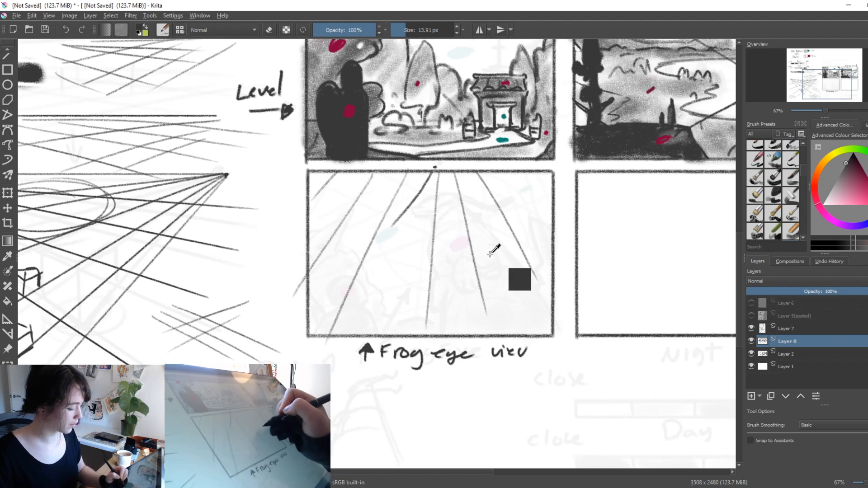
Undo the last fan stroke and extend the fan of perspective lines toward the frog eye view thumbnail's right edge.
{"action": "key", "text": "ctrl+z"}
{"action": "left_click_drag", "start_coordinate": [504, 170], "coordinate": [564, 232]}
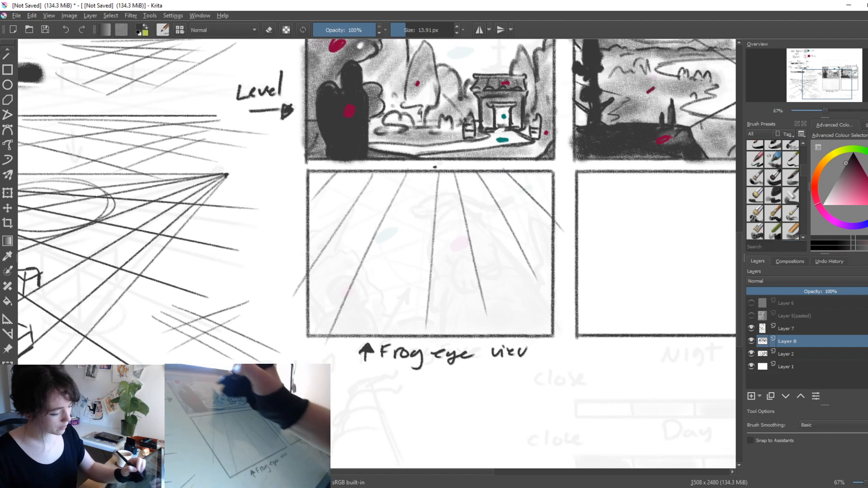
{"action": "left_click_drag", "start_coordinate": [528, 169], "coordinate": [543, 178]}
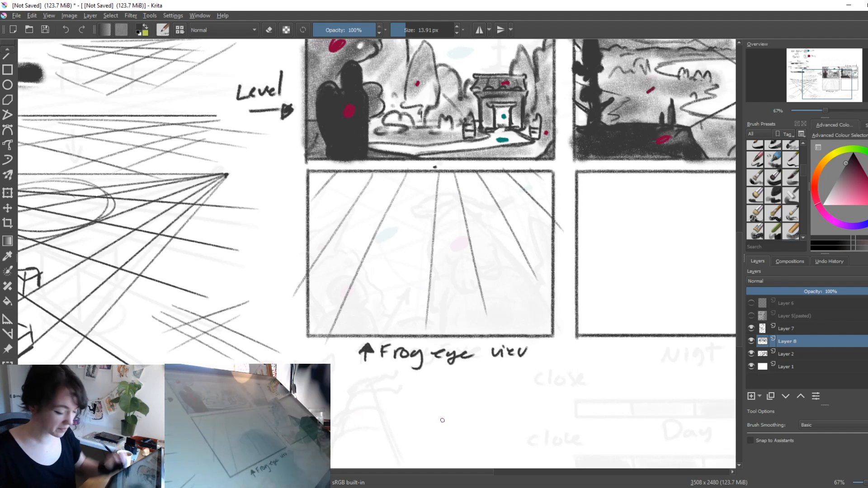
Cross the fan in the frog eye view thumbnail with slanted lines running in both directions to form a perspective grid.
{"action": "mouse_move", "coordinate": [308, 237]}
{"action": "left_mouse_down"}
{"action": "mouse_move", "coordinate": [520, 164]}
{"action": "mouse_move", "coordinate": [449, 183]}
{"action": "mouse_move", "coordinate": [510, 165]}
{"action": "left_mouse_up"}
{"action": "key", "text": "ctrl+z"}
{"action": "left_click_drag", "start_coordinate": [311, 276], "coordinate": [548, 196]}
{"action": "key", "text": "ctrl+z"}
{"action": "mouse_move", "coordinate": [309, 207]}
{"action": "left_mouse_down"}
{"action": "mouse_move", "coordinate": [398, 165]}
{"action": "mouse_move", "coordinate": [438, 259]}
{"action": "mouse_move", "coordinate": [562, 318]}
{"action": "left_mouse_up"}
{"action": "key", "text": "ctrl+z"}
{"action": "left_click_drag", "start_coordinate": [352, 178], "coordinate": [552, 269]}
{"action": "left_click_drag", "start_coordinate": [408, 174], "coordinate": [529, 213]}
{"action": "mouse_move", "coordinate": [309, 303]}
{"action": "left_mouse_down"}
{"action": "mouse_move", "coordinate": [612, 240]}
{"action": "mouse_move", "coordinate": [554, 245]}
{"action": "left_mouse_up"}
{"action": "key", "text": "ctrl+z"}
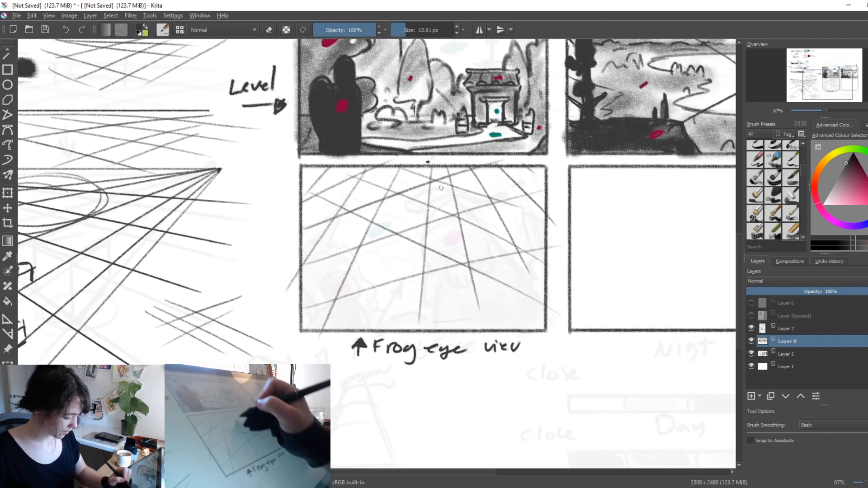
{"action": "mouse_move", "coordinate": [440, 385]}
{"action": "left_mouse_down"}
{"action": "mouse_move", "coordinate": [477, 306]}
{"action": "mouse_move", "coordinate": [456, 337]}
{"action": "mouse_move", "coordinate": [531, 284]}
{"action": "mouse_move", "coordinate": [543, 286]}
{"action": "left_mouse_up"}
{"action": "left_click_drag", "start_coordinate": [342, 288], "coordinate": [341, 343]}
{"action": "key", "text": "ctrl+z"}
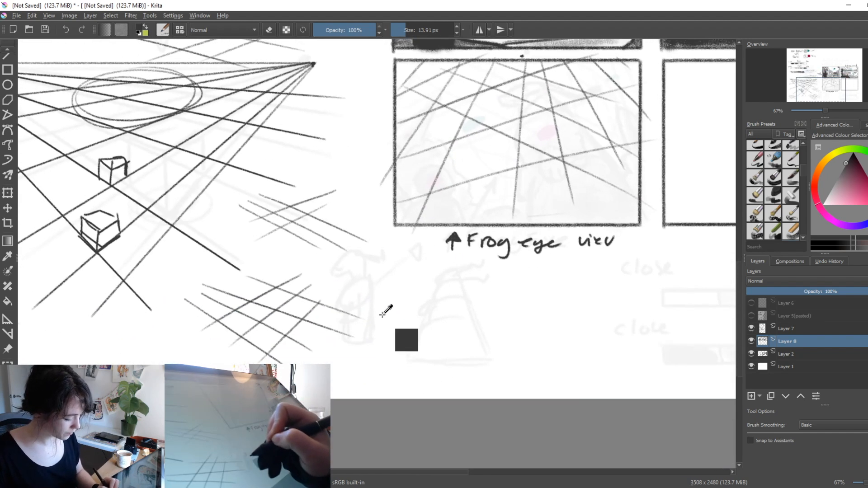
{"action": "left_click_drag", "start_coordinate": [558, 210], "coordinate": [548, 254]}
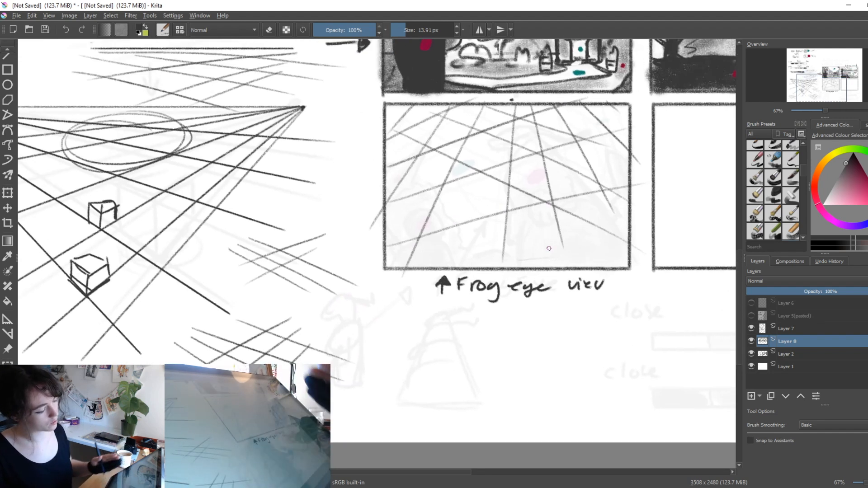
{"action": "left_click_drag", "start_coordinate": [526, 352], "coordinate": [545, 321]}
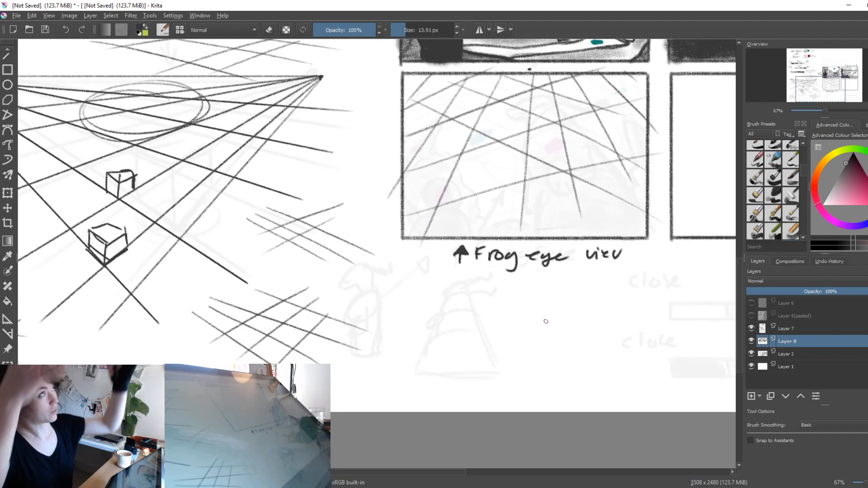
{"action": "mouse_move", "coordinate": [433, 279]}
{"action": "left_mouse_down"}
{"action": "mouse_move", "coordinate": [443, 269]}
{"action": "mouse_move", "coordinate": [437, 275]}
{"action": "left_mouse_up"}
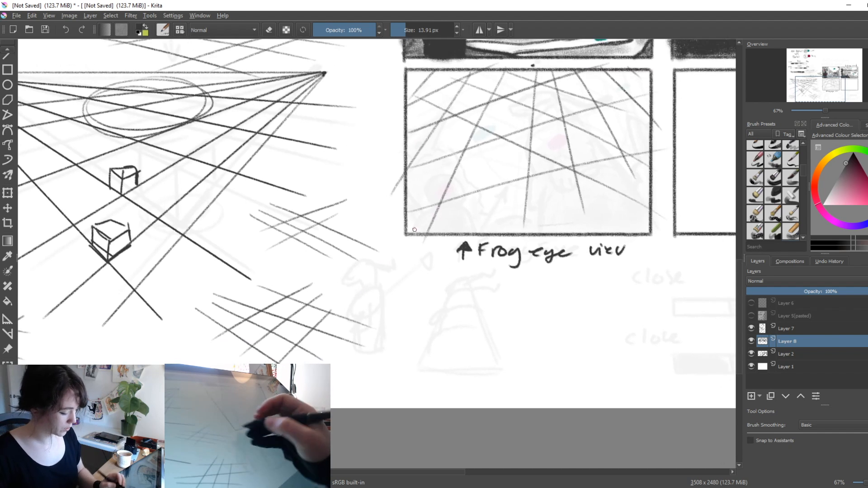
Sketch a horned figure seen from the side below the frog eye view thumbnail and frame it with a narrow upright rectangle.
{"action": "left_click_drag", "start_coordinate": [358, 266], "coordinate": [345, 279]}
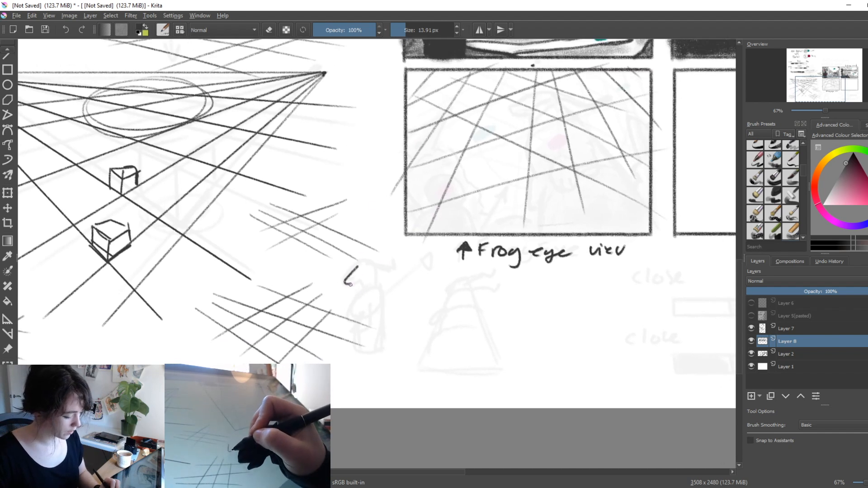
{"action": "mouse_move", "coordinate": [377, 267]}
{"action": "left_mouse_down"}
{"action": "mouse_move", "coordinate": [402, 263]}
{"action": "mouse_move", "coordinate": [375, 271]}
{"action": "mouse_move", "coordinate": [379, 291]}
{"action": "mouse_move", "coordinate": [364, 292]}
{"action": "mouse_move", "coordinate": [358, 339]}
{"action": "mouse_move", "coordinate": [364, 336]}
{"action": "left_mouse_up"}
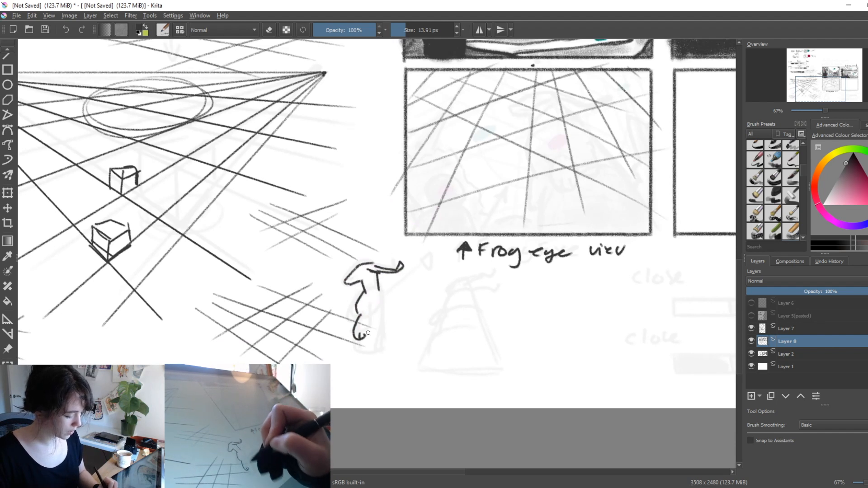
{"action": "mouse_move", "coordinate": [383, 301]}
{"action": "left_mouse_down"}
{"action": "mouse_move", "coordinate": [382, 337]}
{"action": "mouse_move", "coordinate": [362, 354]}
{"action": "mouse_move", "coordinate": [390, 354]}
{"action": "left_mouse_up"}
{"action": "left_click_drag", "start_coordinate": [444, 381], "coordinate": [412, 382]}
{"action": "mouse_move", "coordinate": [318, 259]}
{"action": "left_mouse_down"}
{"action": "mouse_move", "coordinate": [319, 352]}
{"action": "mouse_move", "coordinate": [355, 253]}
{"action": "left_mouse_up"}
{"action": "mouse_move", "coordinate": [361, 257]}
{"action": "left_mouse_down"}
{"action": "mouse_move", "coordinate": [360, 321]}
{"action": "mouse_move", "coordinate": [330, 352]}
{"action": "mouse_move", "coordinate": [360, 354]}
{"action": "left_mouse_up"}
{"action": "left_click_drag", "start_coordinate": [319, 356], "coordinate": [348, 357]}
Draw a trapezoid with a wide base and narrow top beside the framed horned figure and close its upper corner.
{"action": "scroll", "coordinate": [468, 311], "scroll_direction": "down", "scroll_amount": 2}
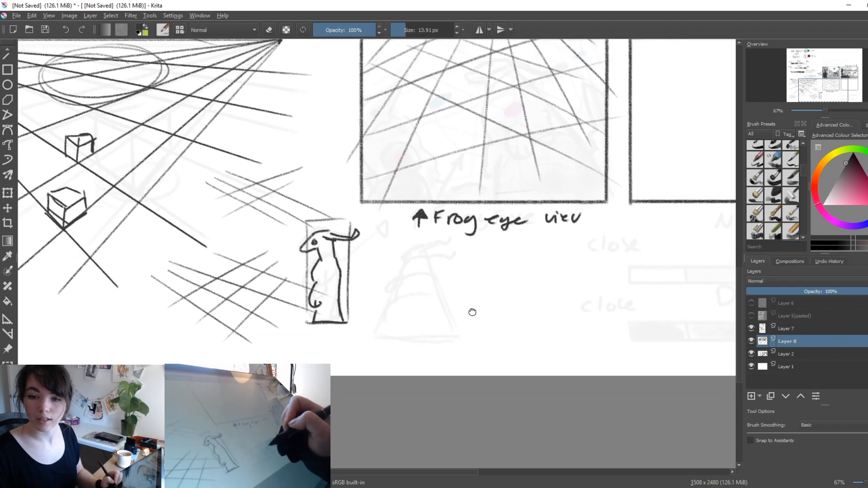
{"action": "scroll", "coordinate": [468, 193], "scroll_direction": "up", "scroll_amount": 2}
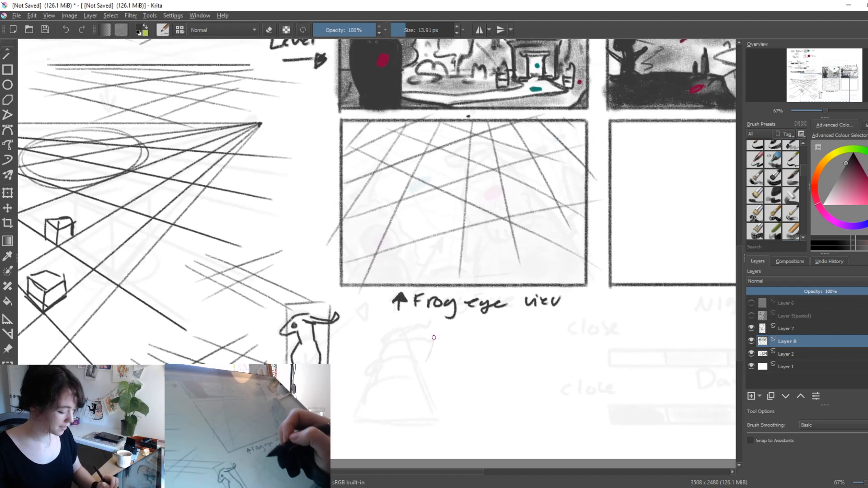
{"action": "scroll", "coordinate": [432, 345], "scroll_direction": "down", "scroll_amount": 3}
{"action": "mouse_move", "coordinate": [377, 348]}
{"action": "left_mouse_down"}
{"action": "mouse_move", "coordinate": [414, 263]}
{"action": "mouse_move", "coordinate": [460, 350]}
{"action": "left_mouse_up"}
{"action": "key", "text": "ctrl+z"}
{"action": "mouse_move", "coordinate": [414, 262]}
{"action": "left_mouse_down"}
{"action": "mouse_move", "coordinate": [432, 266]}
{"action": "mouse_move", "coordinate": [466, 349]}
{"action": "left_mouse_up"}
{"action": "left_click_drag", "start_coordinate": [378, 348], "coordinate": [472, 349]}
{"action": "key", "text": "ctrl+z"}
{"action": "left_click_drag", "start_coordinate": [377, 348], "coordinate": [470, 350]}
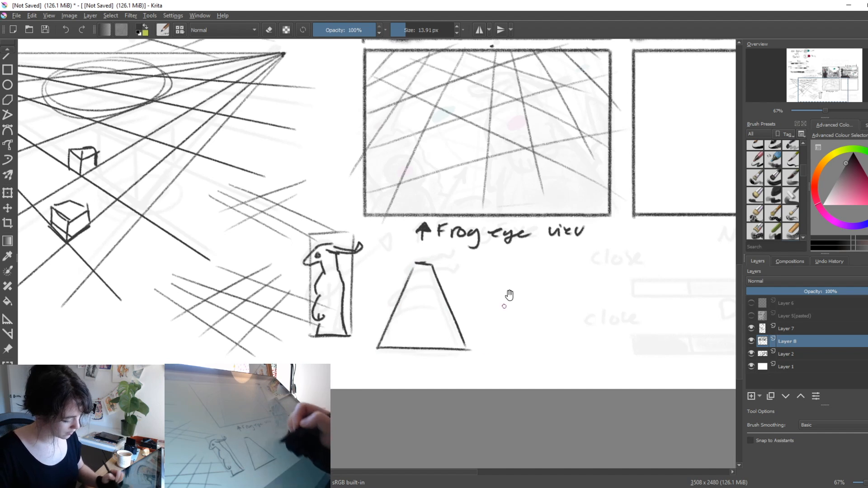
{"action": "left_click_drag", "start_coordinate": [509, 295], "coordinate": [491, 318]}
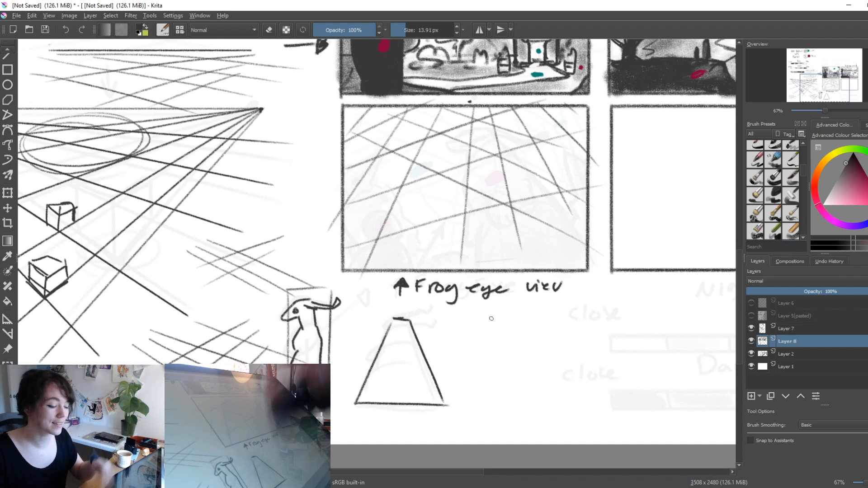
{"action": "left_click_drag", "start_coordinate": [566, 357], "coordinate": [593, 316]}
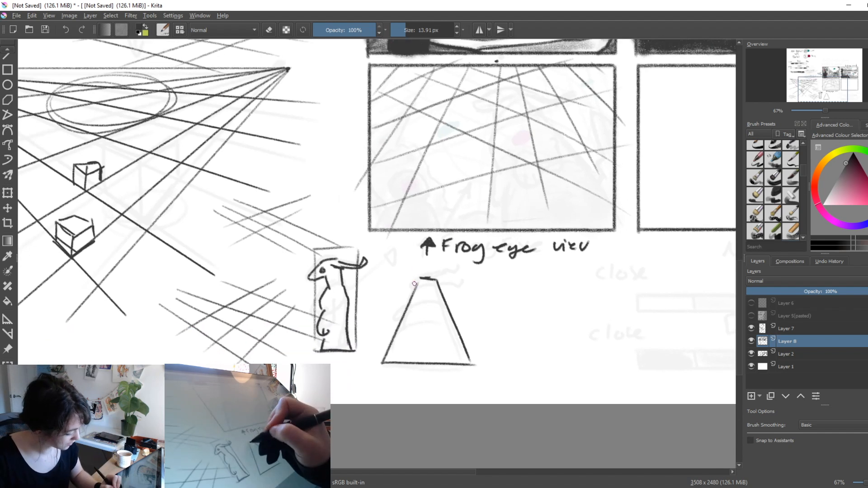
{"action": "left_click_drag", "start_coordinate": [420, 279], "coordinate": [390, 341]}
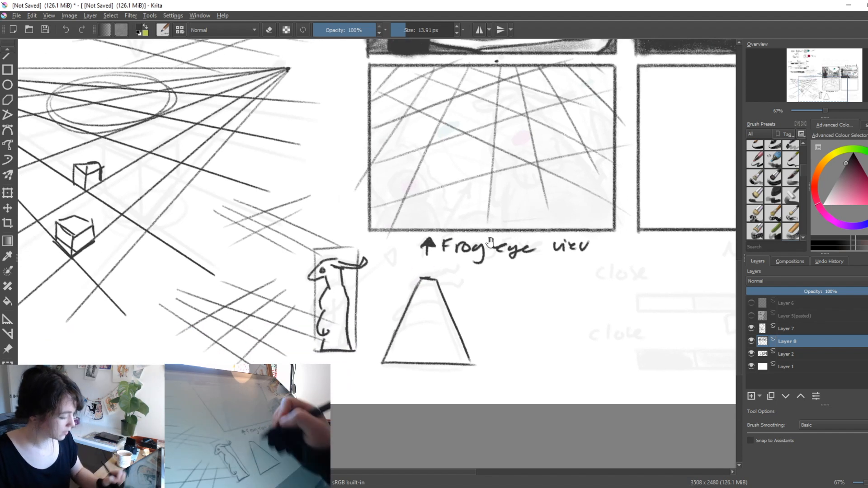
Reinforce the central perspective lines in the frog eye view thumbnail and retrace the vertical sides of the horned figure's frame.
{"action": "left_click_drag", "start_coordinate": [490, 243], "coordinate": [503, 225]}
{"action": "mouse_move", "coordinate": [512, 50]}
{"action": "left_mouse_down"}
{"action": "mouse_move", "coordinate": [499, 197]}
{"action": "mouse_move", "coordinate": [561, 197]}
{"action": "left_mouse_up"}
{"action": "left_click_drag", "start_coordinate": [366, 228], "coordinate": [364, 320]}
{"action": "left_click_drag", "start_coordinate": [327, 232], "coordinate": [326, 313]}
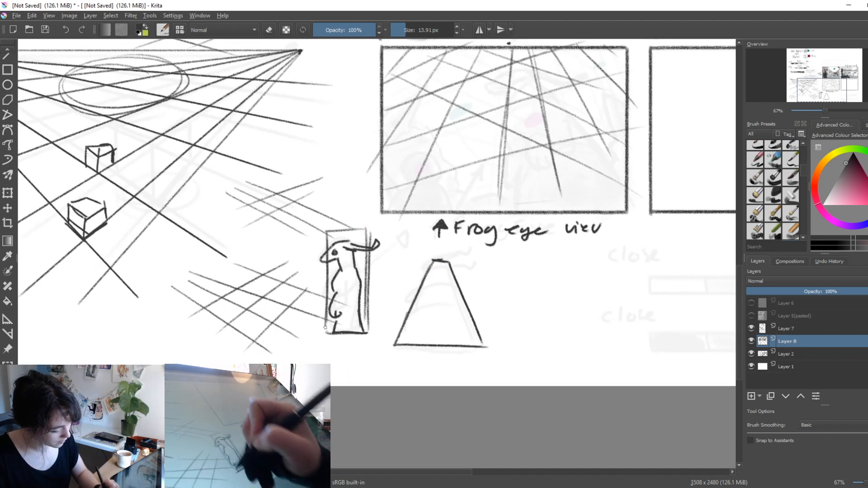
{"action": "left_click_drag", "start_coordinate": [440, 300], "coordinate": [412, 376]}
{"action": "left_click_drag", "start_coordinate": [481, 235], "coordinate": [475, 275]}
{"action": "left_click_drag", "start_coordinate": [504, 150], "coordinate": [531, 267]}
{"action": "left_click_drag", "start_coordinate": [537, 136], "coordinate": [563, 195]}
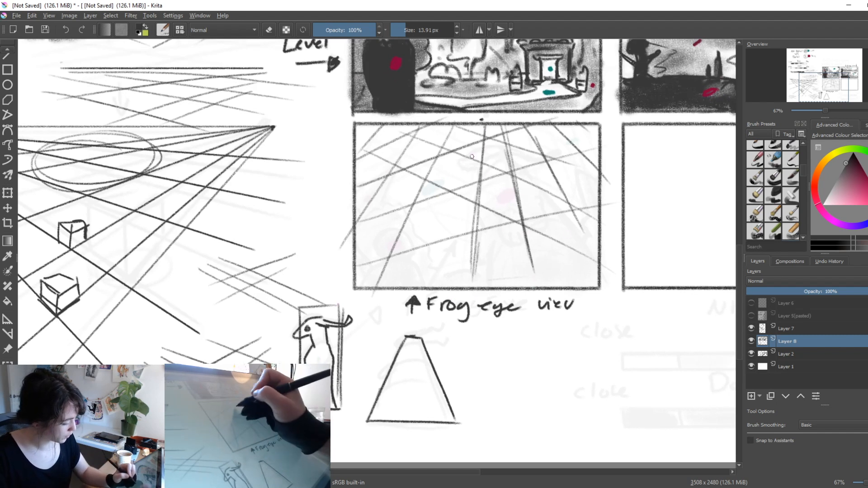
Draw a towering horned creature over the perspective grid, with a small head near the top and a body widening downward.
{"action": "mouse_move", "coordinate": [471, 155]}
{"action": "left_mouse_down"}
{"action": "mouse_move", "coordinate": [500, 149]}
{"action": "mouse_move", "coordinate": [501, 158]}
{"action": "mouse_move", "coordinate": [483, 168]}
{"action": "mouse_move", "coordinate": [509, 154]}
{"action": "mouse_move", "coordinate": [554, 165]}
{"action": "mouse_move", "coordinate": [542, 169]}
{"action": "mouse_move", "coordinate": [577, 244]}
{"action": "left_mouse_up"}
{"action": "left_click_drag", "start_coordinate": [483, 170], "coordinate": [486, 238]}
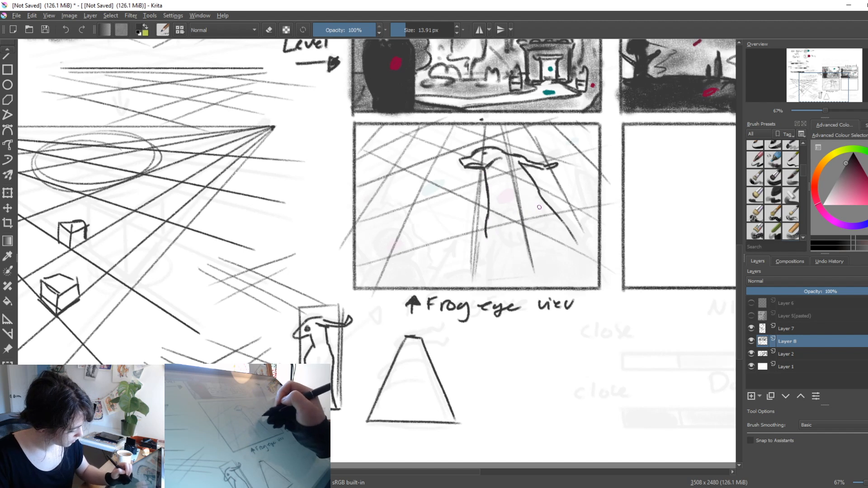
{"action": "left_click_drag", "start_coordinate": [537, 190], "coordinate": [495, 231]}
{"action": "key", "text": "ctrl+z"}
{"action": "left_click_drag", "start_coordinate": [502, 156], "coordinate": [487, 175]}
{"action": "mouse_move", "coordinate": [505, 217]}
{"action": "left_mouse_down"}
{"action": "mouse_move", "coordinate": [513, 239]}
{"action": "mouse_move", "coordinate": [500, 266]}
{"action": "mouse_move", "coordinate": [550, 235]}
{"action": "mouse_move", "coordinate": [553, 219]}
{"action": "mouse_move", "coordinate": [490, 256]}
{"action": "mouse_move", "coordinate": [491, 284]}
{"action": "left_mouse_up"}
{"action": "left_click_drag", "start_coordinate": [554, 207], "coordinate": [600, 282]}
{"action": "left_click_drag", "start_coordinate": [526, 167], "coordinate": [583, 262]}
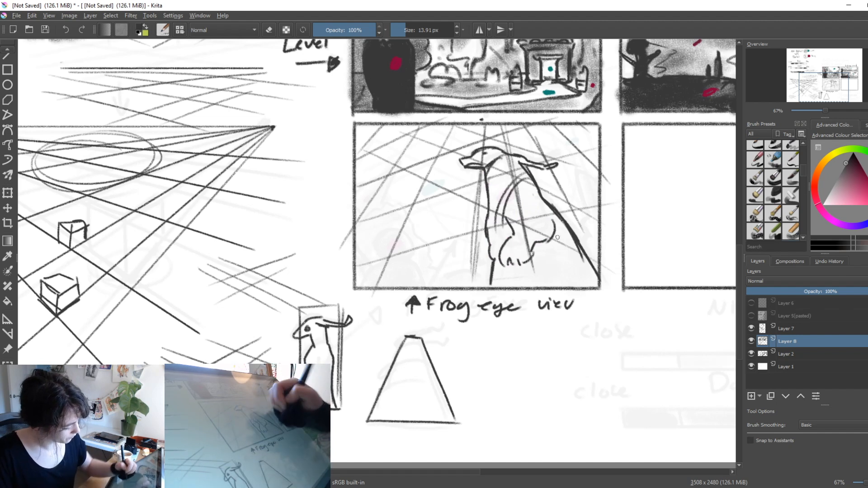
Outline a small foreground figure with an arrow aimed up at the creature, and add jagged rock shapes along both sides.
{"action": "mouse_move", "coordinate": [376, 247]}
{"action": "left_mouse_down"}
{"action": "mouse_move", "coordinate": [413, 253]}
{"action": "mouse_move", "coordinate": [364, 288]}
{"action": "left_mouse_up"}
{"action": "mouse_move", "coordinate": [407, 267]}
{"action": "left_mouse_down"}
{"action": "mouse_move", "coordinate": [414, 288]}
{"action": "mouse_move", "coordinate": [449, 253]}
{"action": "mouse_move", "coordinate": [422, 285]}
{"action": "left_mouse_up"}
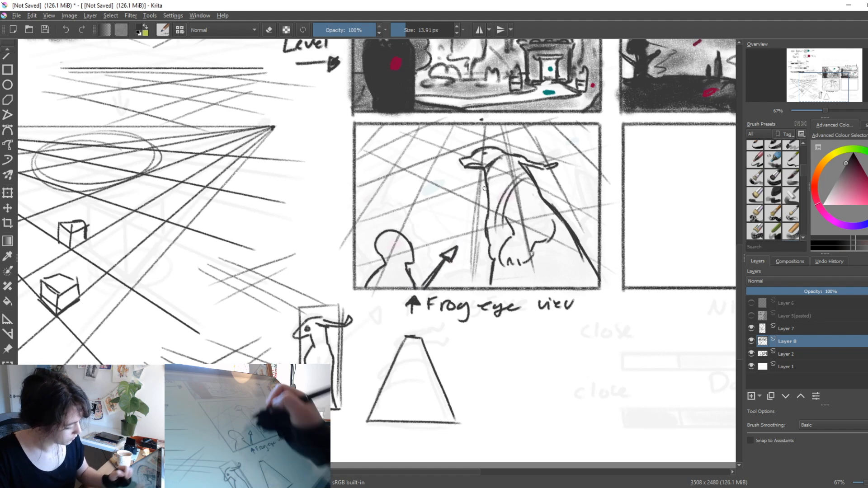
{"action": "mouse_move", "coordinate": [355, 193]}
{"action": "left_mouse_down"}
{"action": "mouse_move", "coordinate": [373, 176]}
{"action": "mouse_move", "coordinate": [387, 183]}
{"action": "mouse_move", "coordinate": [386, 205]}
{"action": "mouse_move", "coordinate": [405, 234]}
{"action": "mouse_move", "coordinate": [437, 238]}
{"action": "mouse_move", "coordinate": [471, 273]}
{"action": "mouse_move", "coordinate": [484, 262]}
{"action": "left_mouse_up"}
{"action": "mouse_move", "coordinate": [596, 174]}
{"action": "left_mouse_down"}
{"action": "mouse_move", "coordinate": [598, 161]}
{"action": "mouse_move", "coordinate": [579, 236]}
{"action": "left_mouse_up"}
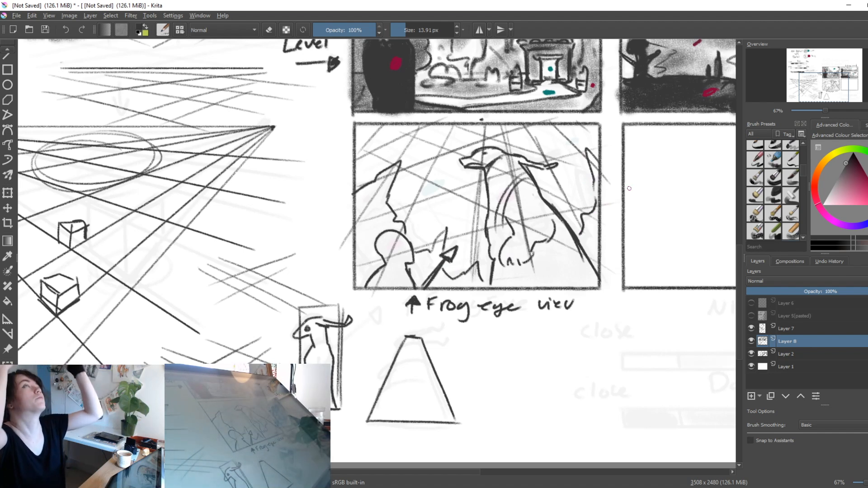
{"action": "mouse_move", "coordinate": [587, 165]}
{"action": "left_mouse_down"}
{"action": "mouse_move", "coordinate": [595, 203]}
{"action": "mouse_move", "coordinate": [579, 226]}
{"action": "left_mouse_up"}
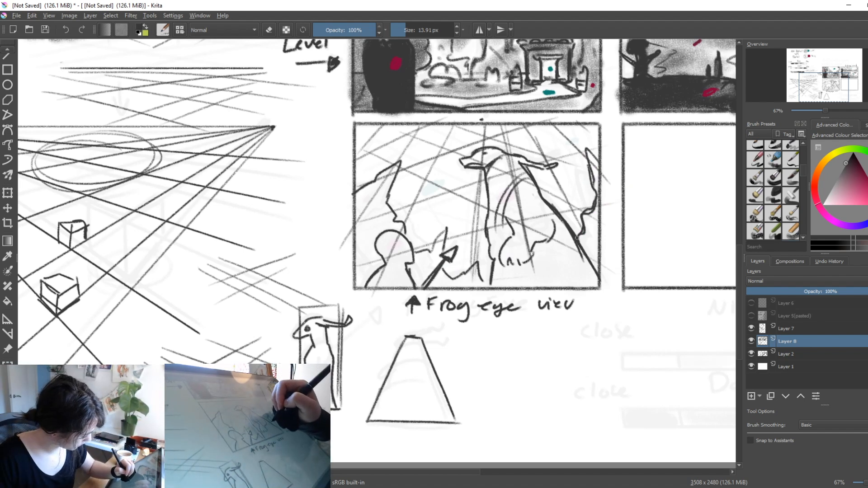
Fill the foreground figure as a solid dark silhouette with a brush of about 39 px and thicken the arrow beside it.
{"action": "mouse_move", "coordinate": [400, 246]}
{"action": "left_mouse_down", "text": "shift"}
{"action": "mouse_move", "coordinate": [433, 236]}
{"action": "mouse_move", "coordinate": [392, 238]}
{"action": "mouse_move", "coordinate": [399, 257]}
{"action": "mouse_move", "coordinate": [378, 282]}
{"action": "mouse_move", "coordinate": [402, 274]}
{"action": "left_mouse_up", "text": "shift"}
{"action": "left_click_drag", "start_coordinate": [403, 275], "coordinate": [391, 266], "text": "shift"}
{"action": "mouse_move", "coordinate": [376, 279]}
{"action": "left_mouse_down"}
{"action": "mouse_move", "coordinate": [386, 268]}
{"action": "mouse_move", "coordinate": [404, 276]}
{"action": "mouse_move", "coordinate": [388, 286]}
{"action": "mouse_move", "coordinate": [402, 282]}
{"action": "left_mouse_up"}
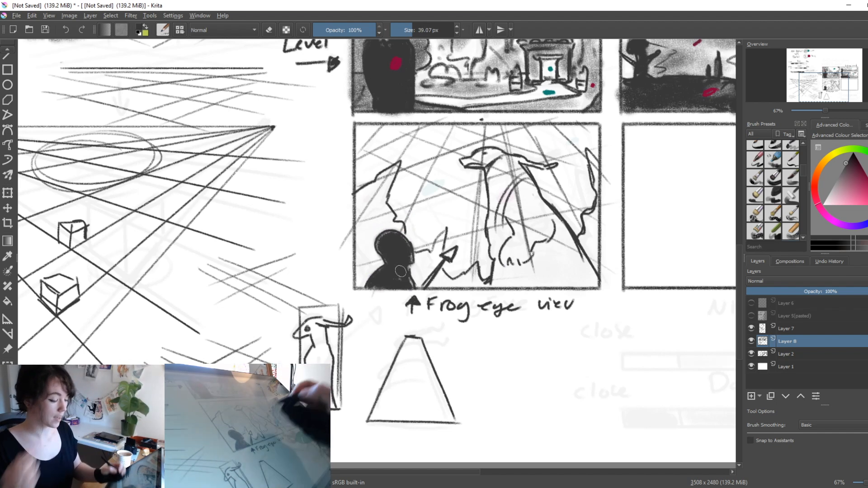
{"action": "mouse_move", "coordinate": [386, 236]}
{"action": "left_mouse_down"}
{"action": "mouse_move", "coordinate": [385, 262]}
{"action": "mouse_move", "coordinate": [409, 273]}
{"action": "mouse_move", "coordinate": [401, 275]}
{"action": "mouse_move", "coordinate": [411, 287]}
{"action": "left_mouse_up"}
{"action": "key", "text": "e"}
{"action": "key", "text": "e"}
{"action": "left_click_drag", "start_coordinate": [450, 326], "coordinate": [436, 357]}
{"action": "left_click_drag", "start_coordinate": [405, 320], "coordinate": [438, 285]}
Shade the giant creature's lower body with a soft grey gradient using a brush of about 190 px.
{"action": "left_click_drag", "start_coordinate": [503, 274], "coordinate": [522, 274], "text": "shift"}
{"action": "left_click", "coordinate": [560, 305]}
{"action": "left_click_drag", "start_coordinate": [549, 297], "coordinate": [569, 297], "text": "shift"}
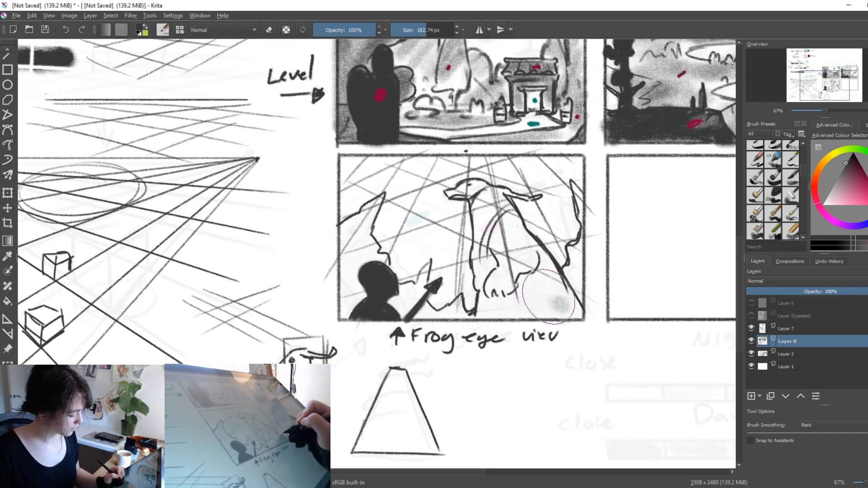
{"action": "mouse_move", "coordinate": [481, 314]}
{"action": "left_mouse_down"}
{"action": "mouse_move", "coordinate": [565, 308]}
{"action": "mouse_move", "coordinate": [483, 310]}
{"action": "mouse_move", "coordinate": [553, 293]}
{"action": "mouse_move", "coordinate": [495, 299]}
{"action": "mouse_move", "coordinate": [504, 276]}
{"action": "mouse_move", "coordinate": [541, 270]}
{"action": "mouse_move", "coordinate": [516, 284]}
{"action": "mouse_move", "coordinate": [492, 256]}
{"action": "mouse_move", "coordinate": [515, 229]}
{"action": "mouse_move", "coordinate": [508, 247]}
{"action": "mouse_move", "coordinate": [482, 213]}
{"action": "left_mouse_up"}
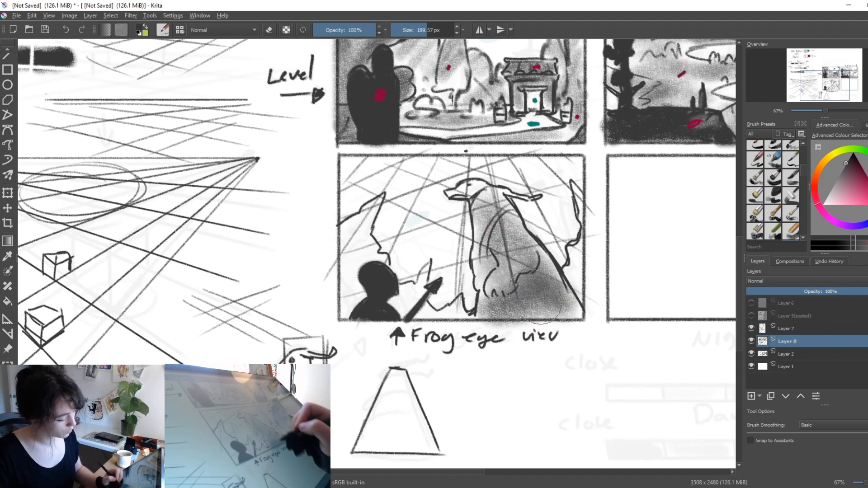
{"action": "key", "text": "ctrl+z"}
{"action": "mouse_move", "coordinate": [481, 247]}
{"action": "left_mouse_down"}
{"action": "mouse_move", "coordinate": [511, 231]}
{"action": "mouse_move", "coordinate": [523, 302]}
{"action": "mouse_move", "coordinate": [549, 288]}
{"action": "mouse_move", "coordinate": [545, 267]}
{"action": "mouse_move", "coordinate": [527, 302]}
{"action": "mouse_move", "coordinate": [500, 291]}
{"action": "mouse_move", "coordinate": [494, 308]}
{"action": "mouse_move", "coordinate": [487, 287]}
{"action": "mouse_move", "coordinate": [506, 311]}
{"action": "left_mouse_up"}
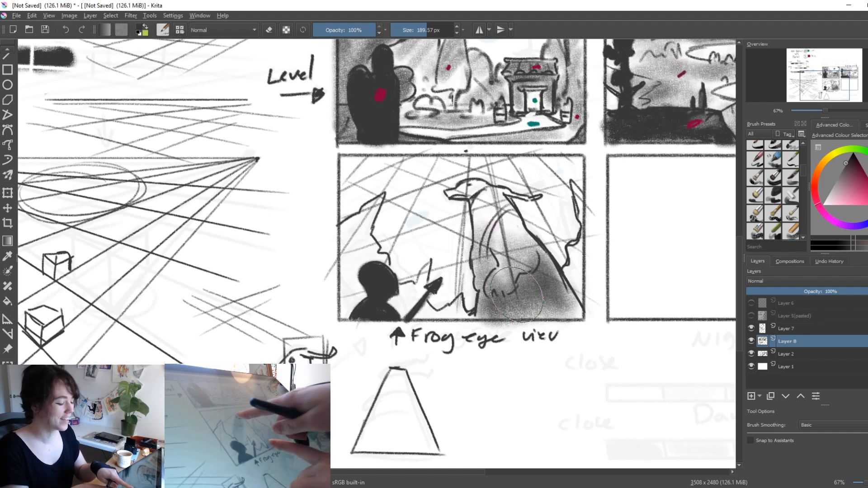
{"action": "mouse_move", "coordinate": [525, 240]}
{"action": "left_mouse_down"}
{"action": "mouse_move", "coordinate": [522, 262]}
{"action": "mouse_move", "coordinate": [500, 276]}
{"action": "mouse_move", "coordinate": [474, 275]}
{"action": "left_mouse_up"}
Shade the rocks on both sides and the low shapes in between with grey using a brush of about 66 px.
{"action": "mouse_move", "coordinate": [371, 228]}
{"action": "left_mouse_down"}
{"action": "mouse_move", "coordinate": [373, 205]}
{"action": "mouse_move", "coordinate": [334, 304]}
{"action": "mouse_move", "coordinate": [339, 321]}
{"action": "left_mouse_up"}
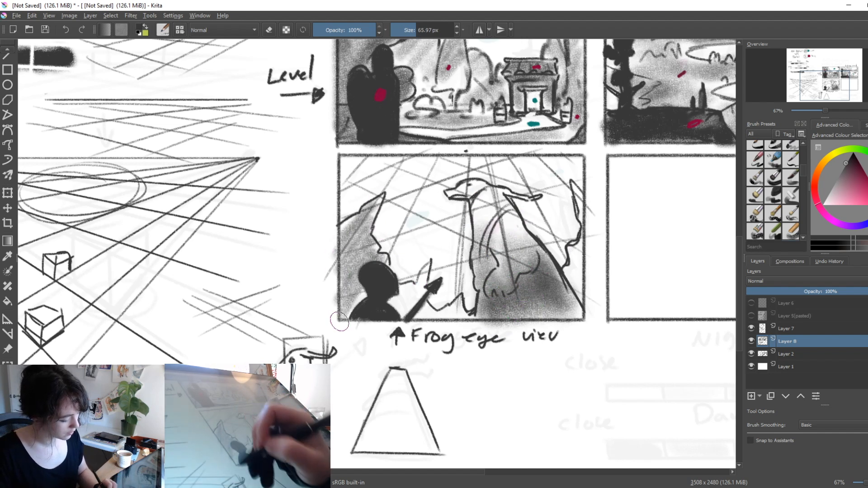
{"action": "mouse_move", "coordinate": [425, 271]}
{"action": "left_mouse_down"}
{"action": "mouse_move", "coordinate": [414, 286]}
{"action": "mouse_move", "coordinate": [418, 315]}
{"action": "left_mouse_up"}
{"action": "left_click_drag", "start_coordinate": [465, 296], "coordinate": [465, 313]}
{"action": "mouse_move", "coordinate": [571, 190]}
{"action": "left_mouse_down"}
{"action": "mouse_move", "coordinate": [579, 267]}
{"action": "mouse_move", "coordinate": [567, 271]}
{"action": "mouse_move", "coordinate": [578, 262]}
{"action": "mouse_move", "coordinate": [577, 301]}
{"action": "left_mouse_up"}
Select the frog eye view thumbnail with a rectangular selection, then copy and paste it onto a new layer.
{"action": "mouse_move", "coordinate": [455, 303]}
{"action": "left_mouse_down"}
{"action": "mouse_move", "coordinate": [428, 313]}
{"action": "mouse_move", "coordinate": [410, 280]}
{"action": "mouse_move", "coordinate": [376, 282]}
{"action": "left_mouse_up"}
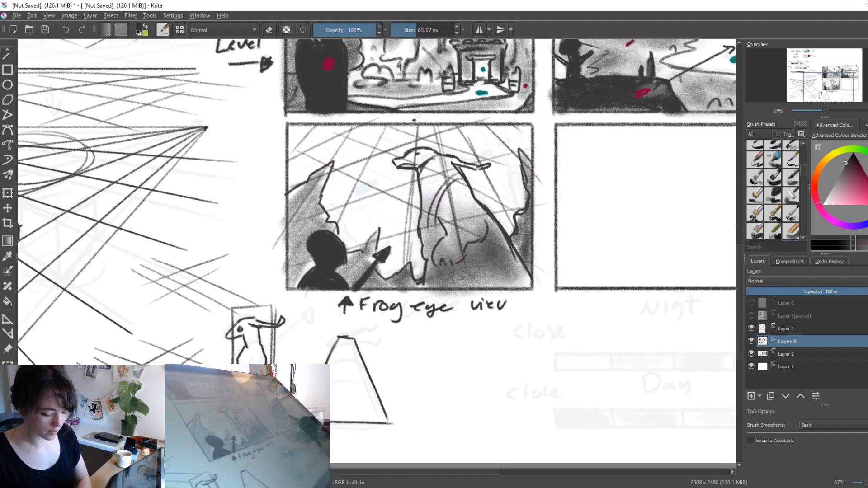
{"action": "key", "text": "ctrl+r"}
{"action": "left_click_drag", "start_coordinate": [282, 117], "coordinate": [536, 292]}
{"action": "key", "text": "ctrl+c"}
{"action": "key", "text": "ctrl+v"}
Scale the pasted thumbnail down to about half size and place it to the right of the trapezoid.
{"action": "left_click_drag", "start_coordinate": [523, 362], "coordinate": [476, 326]}
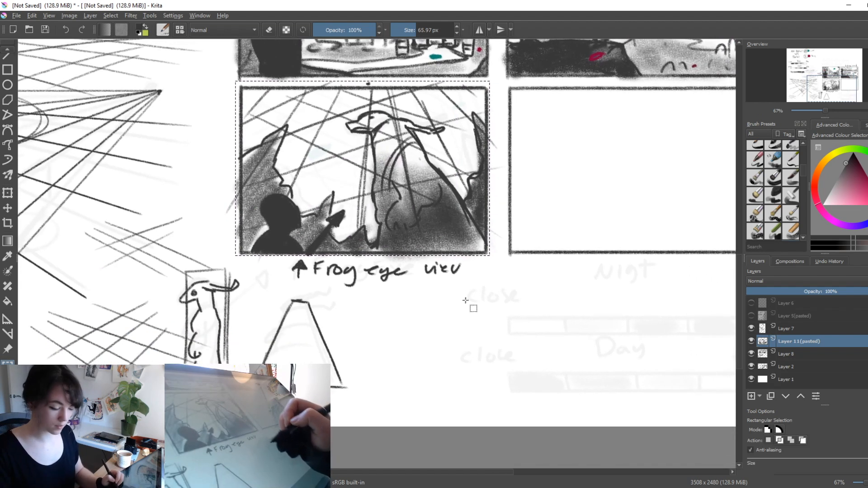
{"action": "key", "text": "ctrl+t"}
{"action": "left_click_drag", "start_coordinate": [465, 149], "coordinate": [567, 304]}
{"action": "left_click_drag", "start_coordinate": [603, 237], "coordinate": [518, 299]}
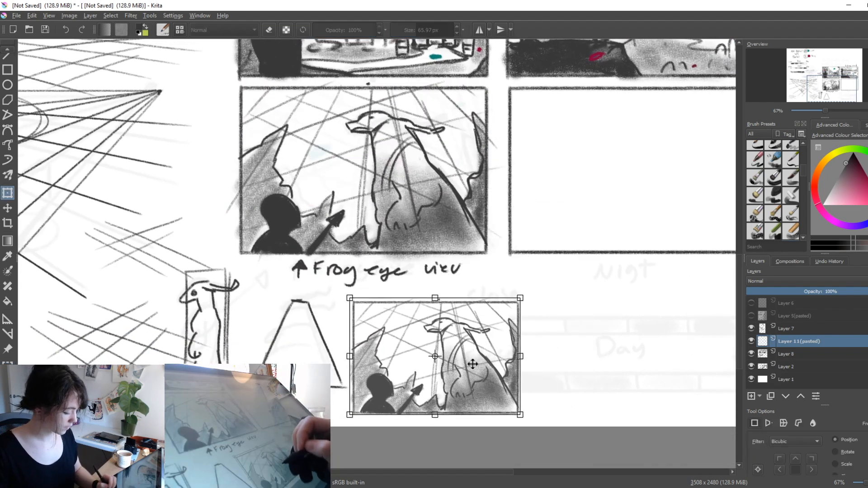
{"action": "left_click_drag", "start_coordinate": [468, 367], "coordinate": [498, 349]}
{"action": "left_click_drag", "start_coordinate": [548, 280], "coordinate": [505, 309]}
{"action": "left_click_drag", "start_coordinate": [476, 355], "coordinate": [454, 345]}
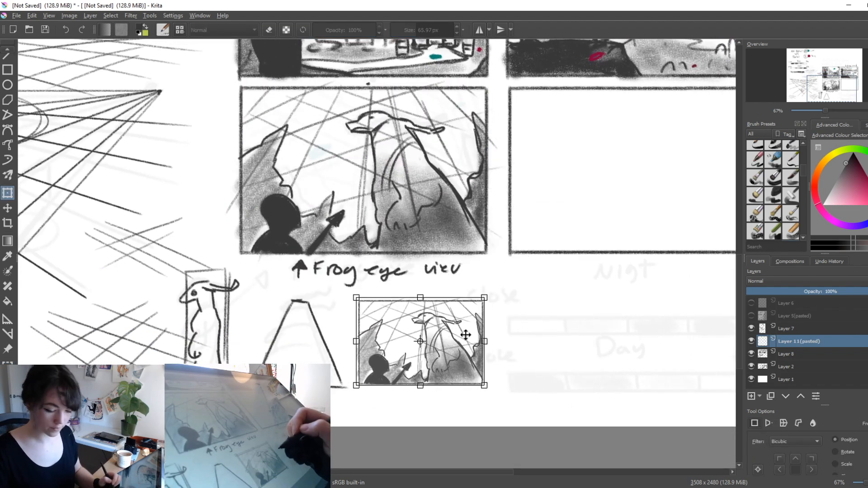
{"action": "key", "text": "Return"}
Invert the small copy's values by erasing the figure and creature to light tones and painting the sky dark around them.
{"action": "key", "text": "e"}
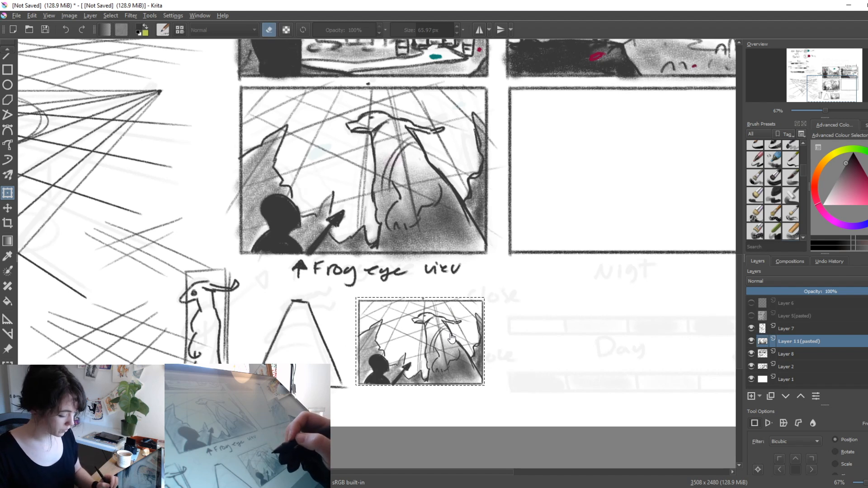
{"action": "key", "text": "b"}
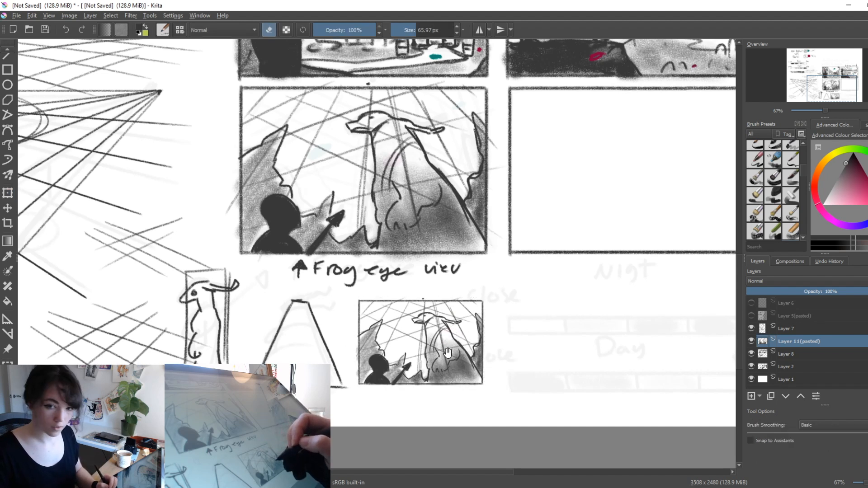
{"action": "left_click_drag", "start_coordinate": [448, 352], "coordinate": [486, 236]}
{"action": "key", "text": "bracketleft"}
{"action": "key", "text": "bracketleft"}
{"action": "key", "text": "bracketleft"}
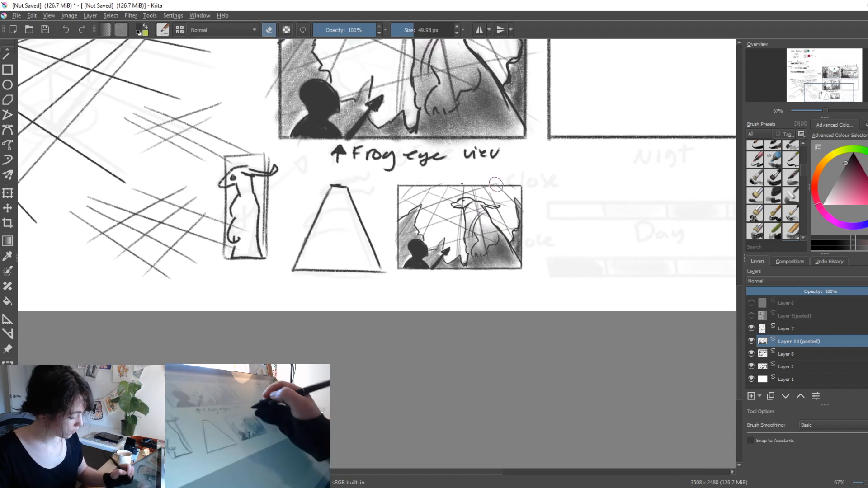
{"action": "key", "text": "e"}
{"action": "mouse_move", "coordinate": [484, 233]}
{"action": "left_mouse_down"}
{"action": "mouse_move", "coordinate": [501, 246]}
{"action": "mouse_move", "coordinate": [475, 263]}
{"action": "mouse_move", "coordinate": [473, 235]}
{"action": "mouse_move", "coordinate": [509, 261]}
{"action": "mouse_move", "coordinate": [444, 258]}
{"action": "mouse_move", "coordinate": [437, 248]}
{"action": "mouse_move", "coordinate": [429, 260]}
{"action": "mouse_move", "coordinate": [404, 230]}
{"action": "mouse_move", "coordinate": [404, 250]}
{"action": "mouse_move", "coordinate": [456, 265]}
{"action": "mouse_move", "coordinate": [416, 245]}
{"action": "mouse_move", "coordinate": [423, 270]}
{"action": "left_mouse_up"}
{"action": "key", "text": "ctrl+z"}
{"action": "key", "text": "e"}
{"action": "key", "text": "e"}
{"action": "mouse_move", "coordinate": [420, 199]}
{"action": "left_mouse_down"}
{"action": "mouse_move", "coordinate": [430, 243]}
{"action": "mouse_move", "coordinate": [445, 228]}
{"action": "mouse_move", "coordinate": [460, 250]}
{"action": "mouse_move", "coordinate": [460, 213]}
{"action": "mouse_move", "coordinate": [441, 200]}
{"action": "mouse_move", "coordinate": [433, 225]}
{"action": "mouse_move", "coordinate": [453, 217]}
{"action": "mouse_move", "coordinate": [448, 230]}
{"action": "mouse_move", "coordinate": [427, 221]}
{"action": "mouse_move", "coordinate": [421, 193]}
{"action": "mouse_move", "coordinate": [400, 213]}
{"action": "mouse_move", "coordinate": [400, 192]}
{"action": "mouse_move", "coordinate": [407, 192]}
{"action": "mouse_move", "coordinate": [398, 211]}
{"action": "mouse_move", "coordinate": [457, 191]}
{"action": "mouse_move", "coordinate": [436, 193]}
{"action": "mouse_move", "coordinate": [457, 211]}
{"action": "mouse_move", "coordinate": [448, 213]}
{"action": "mouse_move", "coordinate": [454, 199]}
{"action": "mouse_move", "coordinate": [442, 189]}
{"action": "mouse_move", "coordinate": [491, 188]}
{"action": "mouse_move", "coordinate": [449, 199]}
{"action": "mouse_move", "coordinate": [481, 195]}
{"action": "mouse_move", "coordinate": [504, 209]}
{"action": "mouse_move", "coordinate": [474, 193]}
{"action": "mouse_move", "coordinate": [506, 204]}
{"action": "mouse_move", "coordinate": [487, 208]}
{"action": "mouse_move", "coordinate": [503, 227]}
{"action": "mouse_move", "coordinate": [498, 216]}
{"action": "mouse_move", "coordinate": [514, 217]}
{"action": "mouse_move", "coordinate": [507, 230]}
{"action": "mouse_move", "coordinate": [510, 198]}
{"action": "left_mouse_up"}
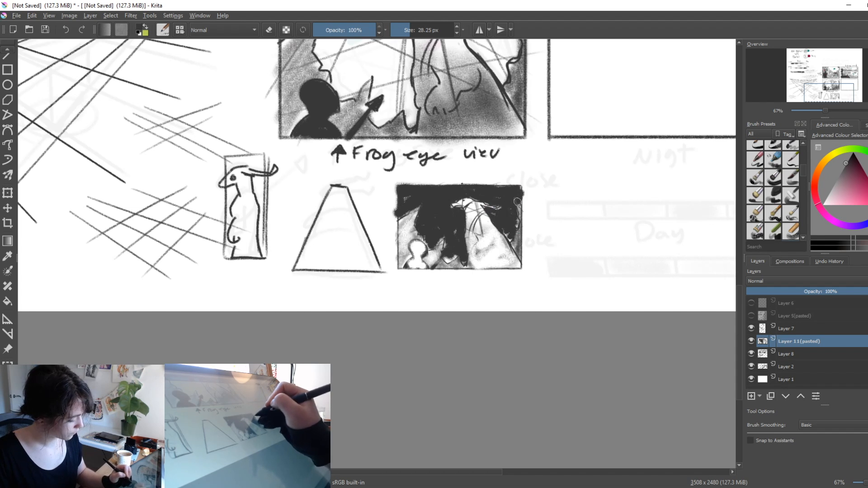
Darken the small inverted copy with an about 93 px brush, then add body outlines and grey shading to the creature.
{"action": "mouse_move", "coordinate": [425, 221]}
{"action": "left_mouse_down", "text": "shift"}
{"action": "mouse_move", "coordinate": [451, 208]}
{"action": "mouse_move", "coordinate": [405, 228]}
{"action": "mouse_move", "coordinate": [402, 247]}
{"action": "mouse_move", "coordinate": [415, 205]}
{"action": "mouse_move", "coordinate": [440, 226]}
{"action": "mouse_move", "coordinate": [434, 269]}
{"action": "mouse_move", "coordinate": [455, 253]}
{"action": "left_mouse_up", "text": "shift"}
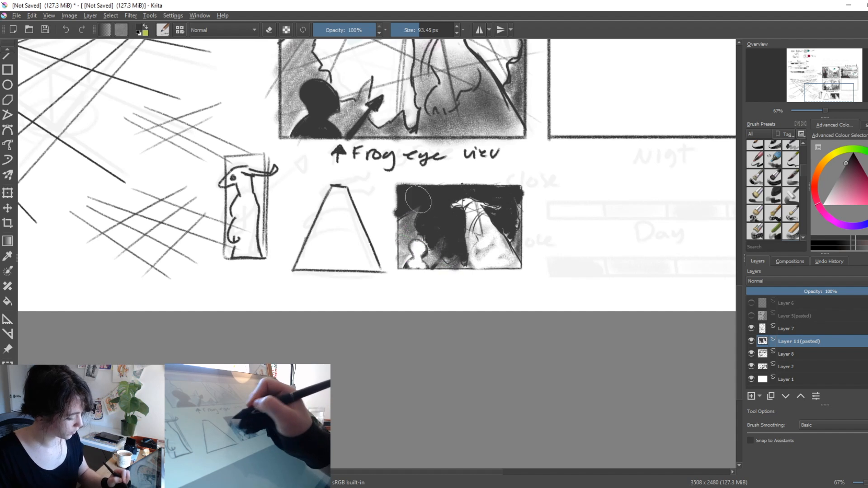
{"action": "left_click_drag", "start_coordinate": [512, 228], "coordinate": [478, 229]}
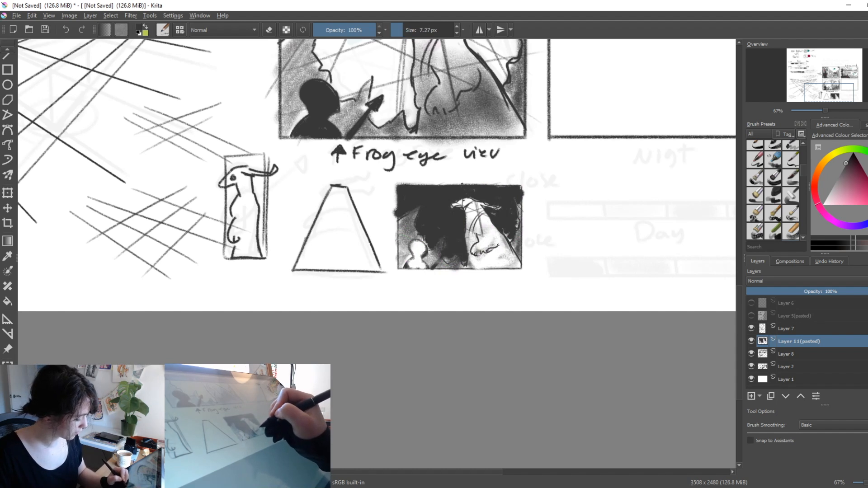
{"action": "left_click_drag", "start_coordinate": [489, 222], "coordinate": [506, 221], "text": "shift"}
{"action": "mouse_move", "coordinate": [458, 201]}
{"action": "left_mouse_down", "text": "shift"}
{"action": "mouse_move", "coordinate": [477, 206]}
{"action": "mouse_move", "coordinate": [452, 206]}
{"action": "mouse_move", "coordinate": [474, 208]}
{"action": "mouse_move", "coordinate": [502, 238]}
{"action": "mouse_move", "coordinate": [499, 263]}
{"action": "left_mouse_up", "text": "shift"}
{"action": "left_click_drag", "start_coordinate": [463, 233], "coordinate": [440, 226], "text": "shift"}
{"action": "key", "text": "e"}
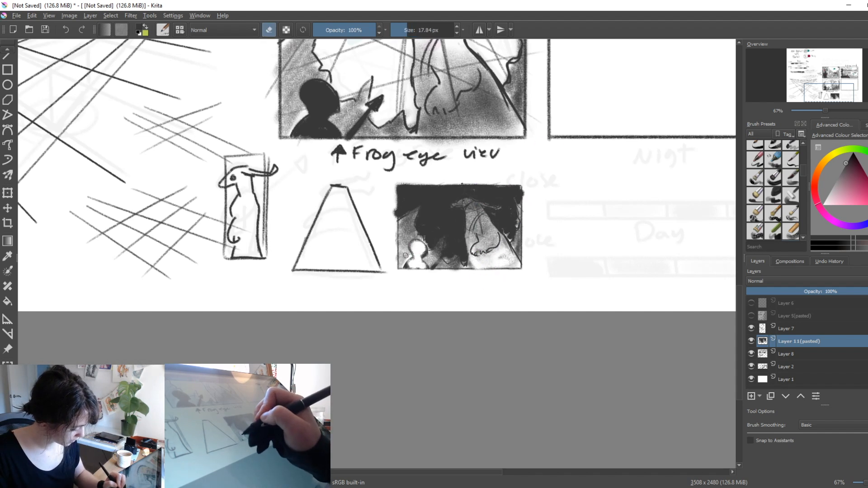
Erase a light rounded shape beside the small copy's figure with an about 11 px eraser, then outline and shade it softly.
{"action": "key", "text": "e"}
{"action": "key", "text": "e"}
{"action": "mouse_move", "coordinate": [405, 257]}
{"action": "left_mouse_down", "text": "shift"}
{"action": "mouse_move", "coordinate": [425, 255]}
{"action": "mouse_move", "coordinate": [407, 243]}
{"action": "left_mouse_up", "text": "shift"}
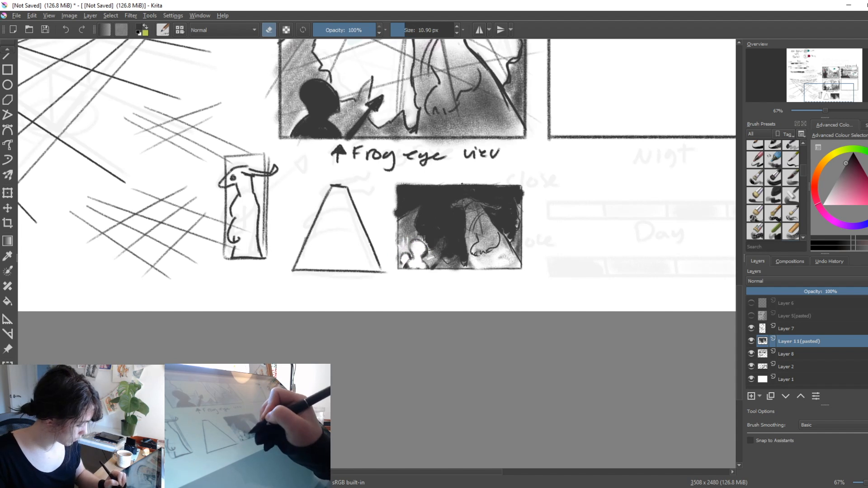
{"action": "key", "text": "e"}
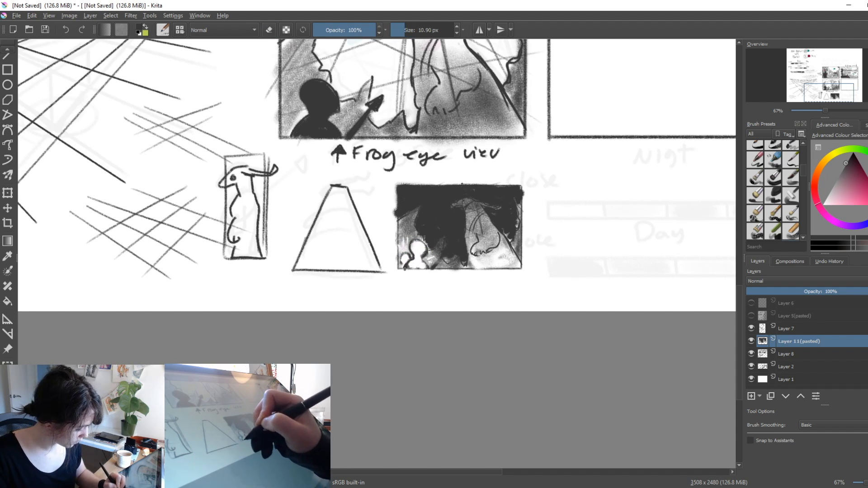
{"action": "left_click_drag", "start_coordinate": [419, 250], "coordinate": [421, 247], "text": "shift"}
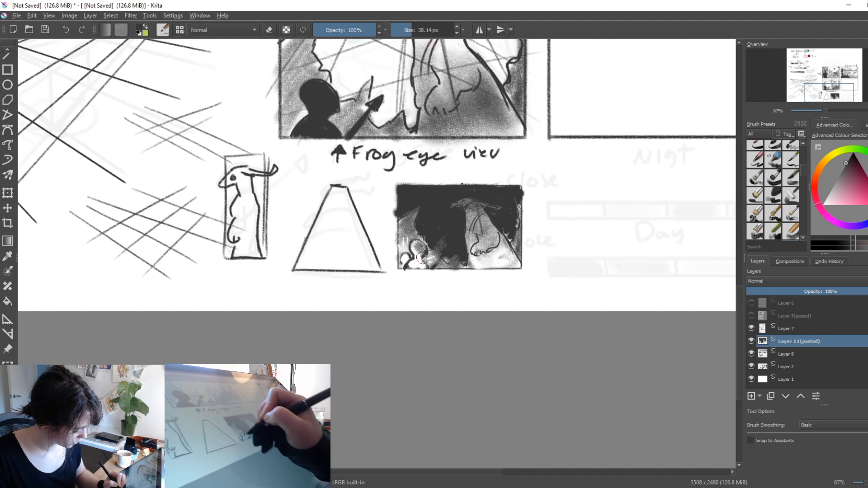
Try a nearly horizontal straight line across the empty thumbnail frame beside the frog eye view, then undo it.
{"action": "left_click_drag", "start_coordinate": [422, 333], "coordinate": [405, 347]}
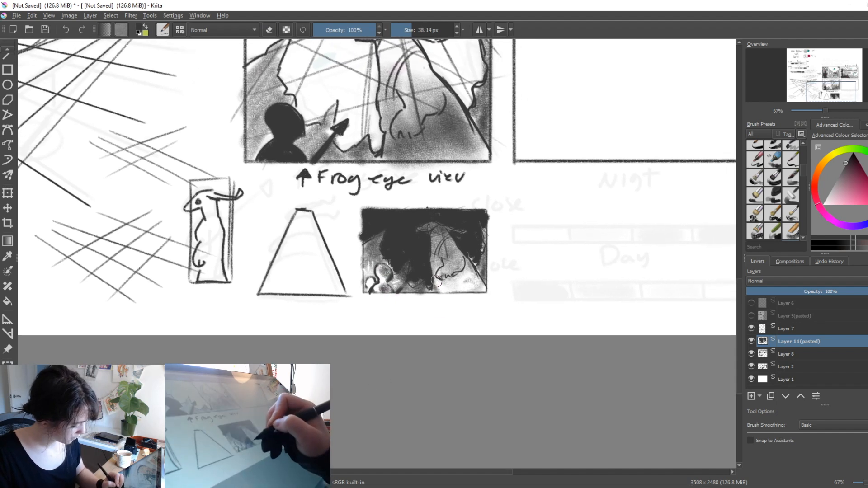
{"action": "left_click_drag", "start_coordinate": [478, 325], "coordinate": [475, 381]}
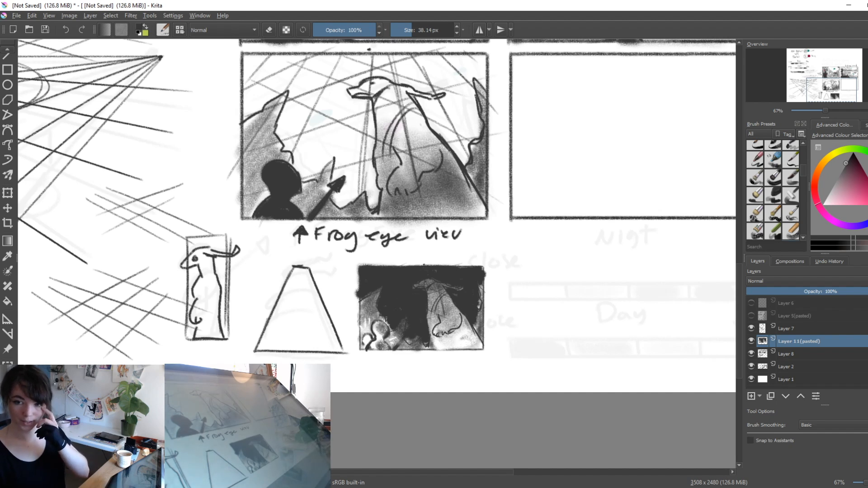
{"action": "left_click_drag", "start_coordinate": [532, 327], "coordinate": [396, 412]}
{"action": "mouse_move", "coordinate": [557, 348]}
{"action": "left_mouse_down"}
{"action": "mouse_move", "coordinate": [531, 378]}
{"action": "mouse_move", "coordinate": [534, 365]}
{"action": "mouse_move", "coordinate": [502, 347]}
{"action": "left_mouse_up"}
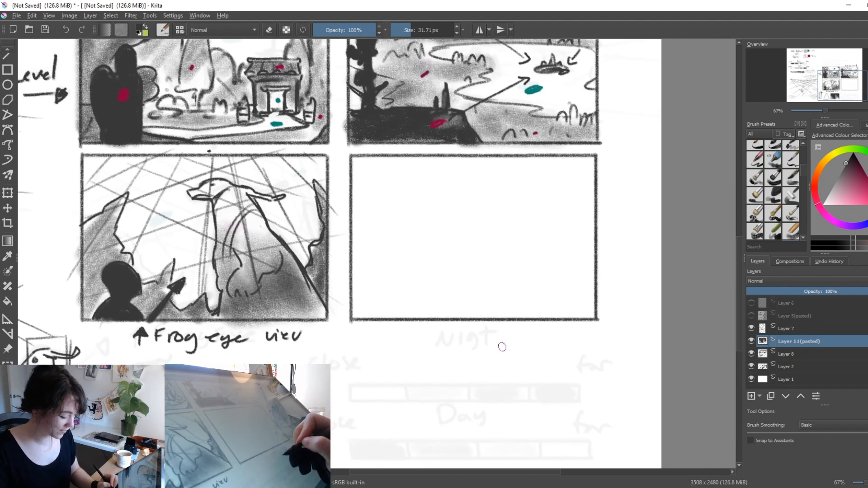
{"action": "left_click_drag", "start_coordinate": [557, 367], "coordinate": [574, 347]}
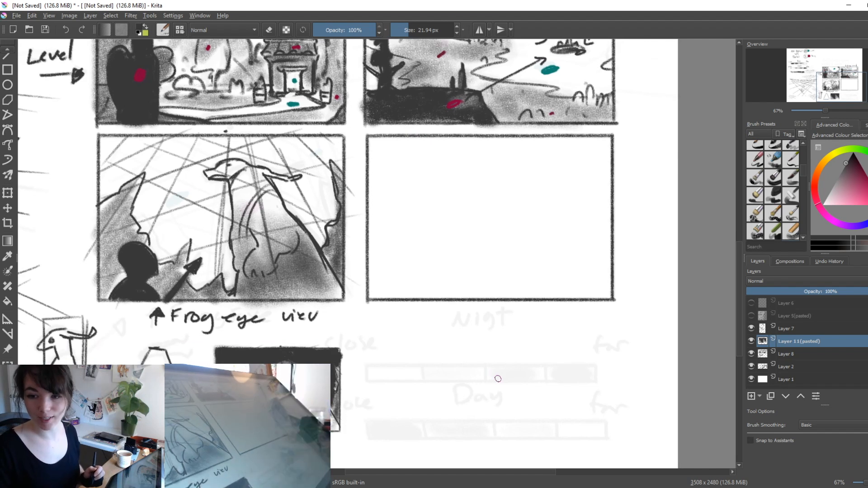
{"action": "left_click_drag", "start_coordinate": [465, 296], "coordinate": [457, 301]}
{"action": "key", "text": "v"}
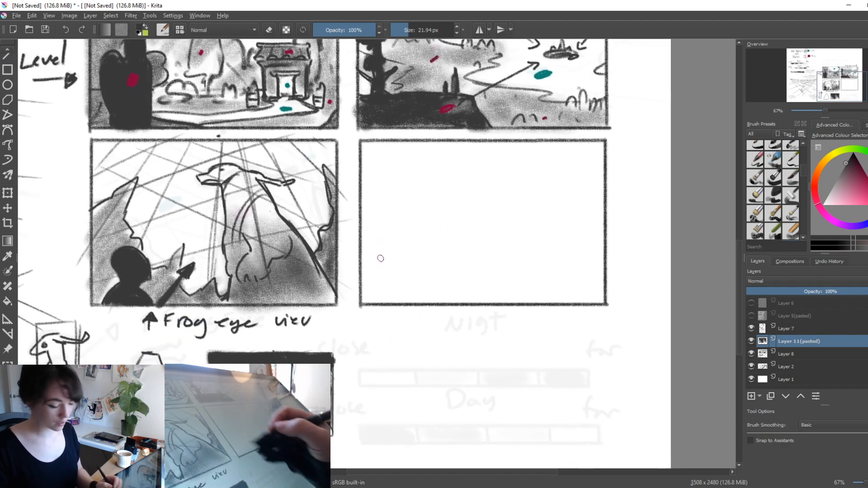
{"action": "left_click_drag", "start_coordinate": [360, 239], "coordinate": [589, 243]}
{"action": "key", "text": "b"}
{"action": "key", "text": "ctrl+z"}
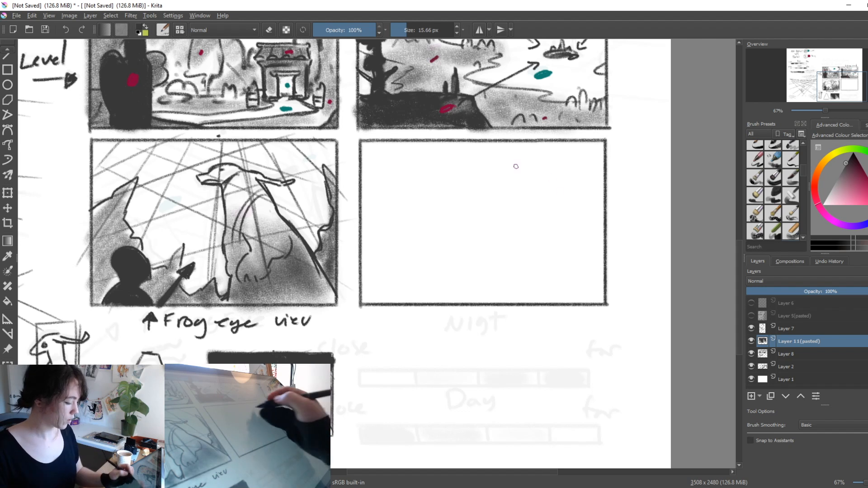
Draw a vertical room corner inside the empty frame with straight ceiling and floor lines diverging from it along the long wall.
{"action": "left_click_drag", "start_coordinate": [409, 158], "coordinate": [570, 140]}
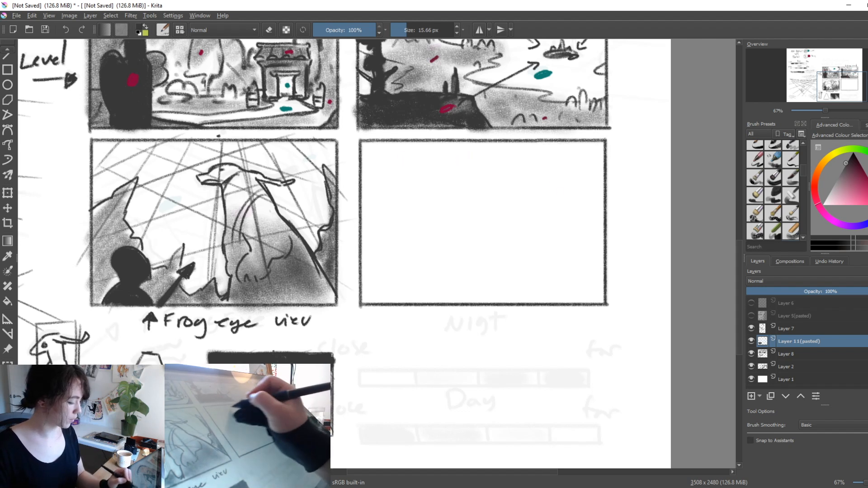
{"action": "key", "text": "v"}
{"action": "mouse_move", "coordinate": [409, 159]}
{"action": "left_mouse_down"}
{"action": "mouse_move", "coordinate": [405, 282]}
{"action": "mouse_move", "coordinate": [556, 309]}
{"action": "left_mouse_up"}
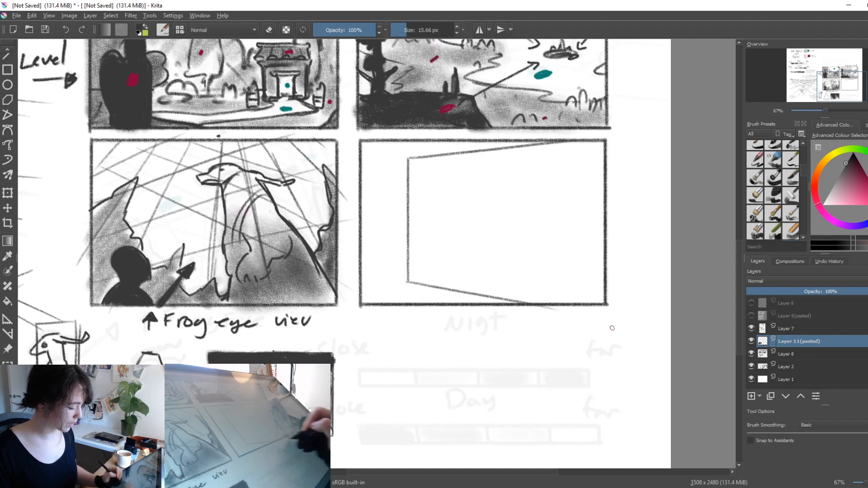
{"action": "key", "text": "ctrl+z"}
{"action": "left_click_drag", "start_coordinate": [408, 282], "coordinate": [536, 309]}
{"action": "key", "text": "ctrl+z"}
{"action": "left_click_drag", "start_coordinate": [407, 280], "coordinate": [598, 313]}
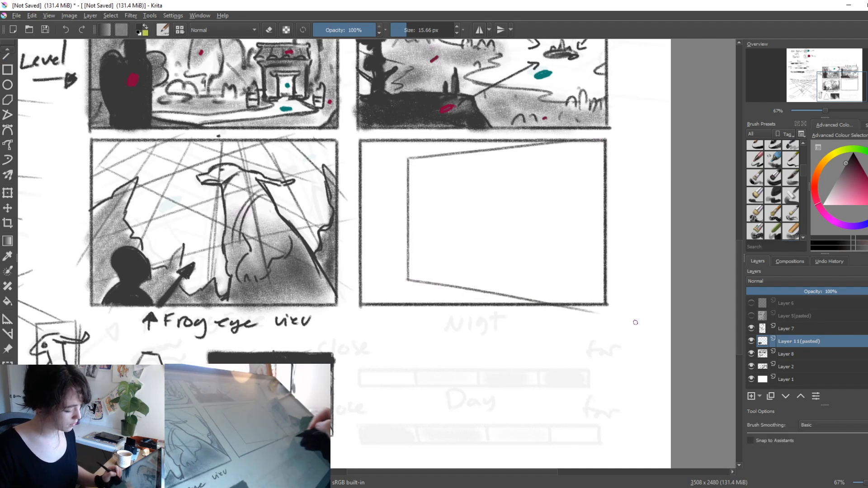
{"action": "left_click_drag", "start_coordinate": [361, 284], "coordinate": [414, 282]}
{"action": "key", "text": "ctrl+z"}
{"action": "key", "text": "ctrl+z"}
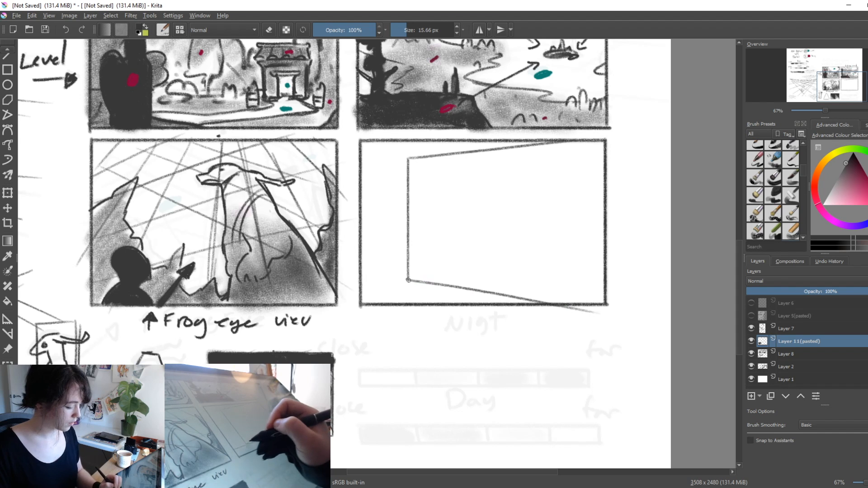
Add the short side wall's ceiling and floor lines from the room corner and reinforce the long wall's ceiling edge.
{"action": "left_click_drag", "start_coordinate": [407, 156], "coordinate": [376, 141]}
{"action": "key", "text": "ctrl+z"}
{"action": "left_click_drag", "start_coordinate": [361, 291], "coordinate": [405, 279]}
{"action": "key", "text": "ctrl+z"}
{"action": "mouse_move", "coordinate": [389, 141]}
{"action": "left_mouse_down"}
{"action": "mouse_move", "coordinate": [407, 157]}
{"action": "mouse_move", "coordinate": [554, 142]}
{"action": "left_mouse_up"}
{"action": "left_click_drag", "start_coordinate": [404, 278], "coordinate": [533, 302]}
{"action": "key", "text": "ctrl+z"}
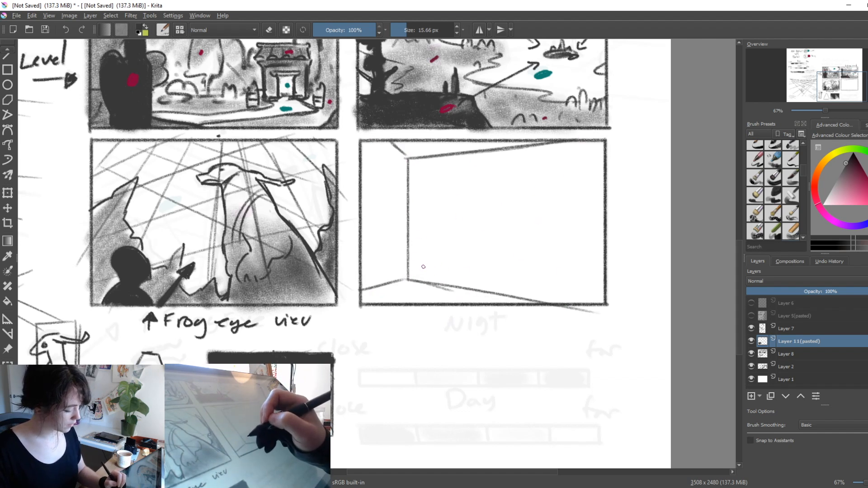
Outline three tall arched windows along the long wall, growing larger in perspective away from the corner.
{"action": "mouse_move", "coordinate": [425, 268]}
{"action": "left_mouse_down"}
{"action": "mouse_move", "coordinate": [424, 174]}
{"action": "mouse_move", "coordinate": [456, 172]}
{"action": "mouse_move", "coordinate": [468, 277]}
{"action": "left_mouse_up"}
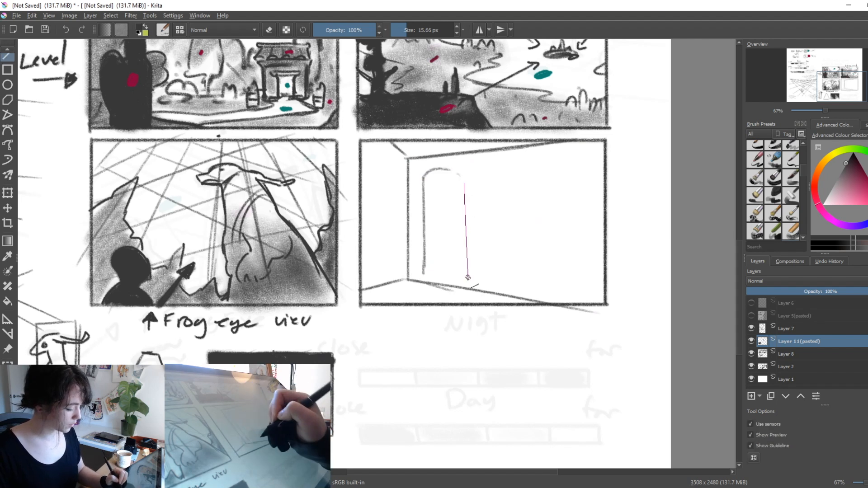
{"action": "mouse_move", "coordinate": [489, 273]}
{"action": "left_mouse_down"}
{"action": "mouse_move", "coordinate": [486, 182]}
{"action": "mouse_move", "coordinate": [537, 281]}
{"action": "left_mouse_up"}
{"action": "left_click_drag", "start_coordinate": [551, 172], "coordinate": [590, 148]}
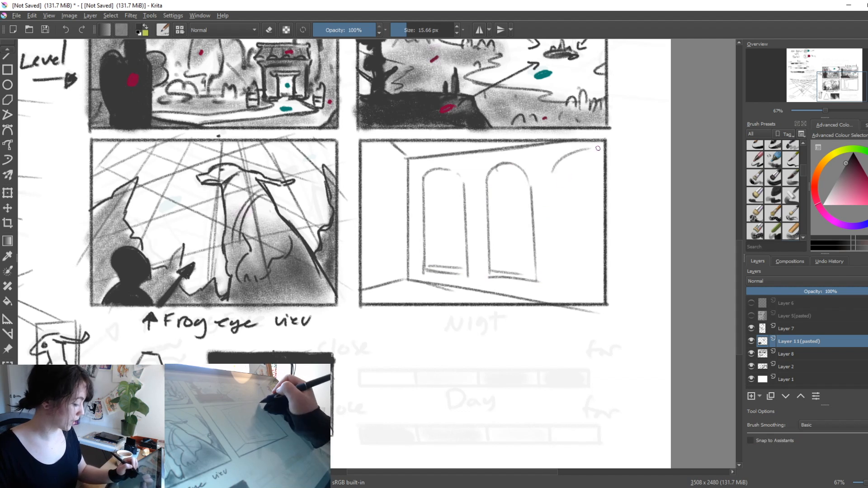
{"action": "mouse_move", "coordinate": [557, 173]}
{"action": "left_mouse_down"}
{"action": "mouse_move", "coordinate": [562, 292]}
{"action": "mouse_move", "coordinate": [600, 298]}
{"action": "left_mouse_up"}
Add mouldings with small rounded ends around the window arches, draw the sills, and lighten the third arch with the eraser.
{"action": "left_click_drag", "start_coordinate": [487, 180], "coordinate": [489, 254]}
{"action": "mouse_move", "coordinate": [481, 191]}
{"action": "left_mouse_down"}
{"action": "mouse_move", "coordinate": [522, 163]}
{"action": "mouse_move", "coordinate": [577, 146]}
{"action": "left_mouse_up"}
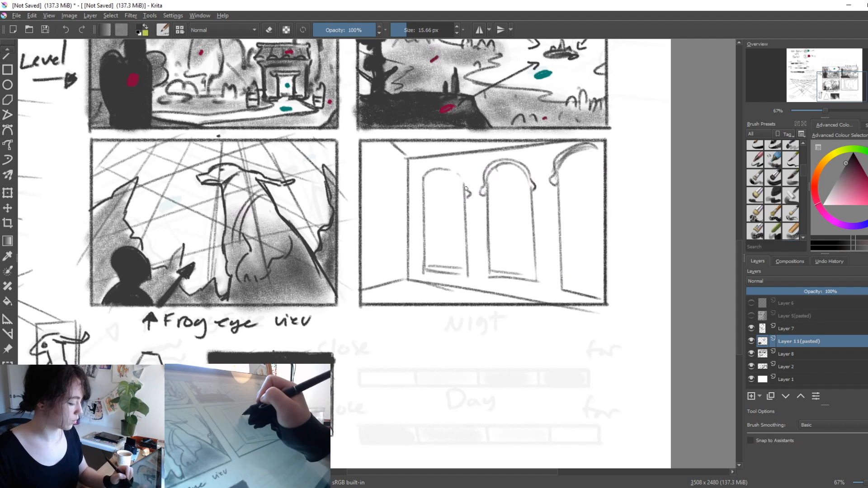
{"action": "left_click_drag", "start_coordinate": [426, 198], "coordinate": [426, 265]}
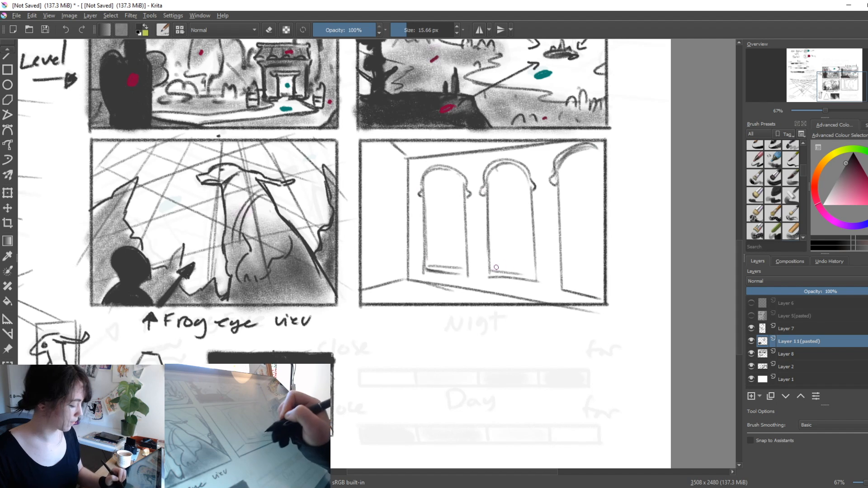
{"action": "left_click_drag", "start_coordinate": [551, 281], "coordinate": [603, 297]}
{"action": "key", "text": "e"}
{"action": "left_click_drag", "start_coordinate": [420, 268], "coordinate": [461, 274]}
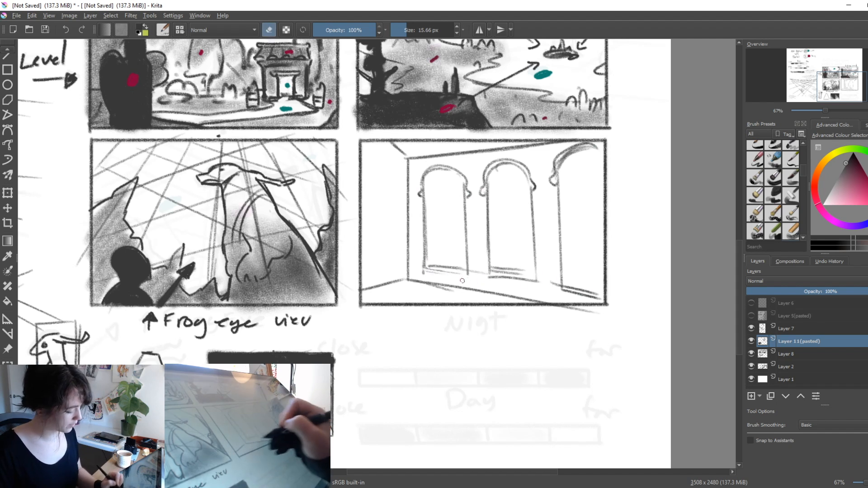
{"action": "left_click_drag", "start_coordinate": [560, 152], "coordinate": [594, 145]}
{"action": "key", "text": "e"}
Draw vertical frame lines down both sides of the three arched windows to form slim columns.
{"action": "mouse_move", "coordinate": [483, 191]}
{"action": "left_mouse_down"}
{"action": "mouse_move", "coordinate": [483, 265]}
{"action": "mouse_move", "coordinate": [489, 218]}
{"action": "mouse_move", "coordinate": [495, 281]}
{"action": "left_mouse_up"}
{"action": "mouse_move", "coordinate": [526, 187]}
{"action": "left_mouse_down"}
{"action": "mouse_move", "coordinate": [535, 269]}
{"action": "mouse_move", "coordinate": [535, 198]}
{"action": "mouse_move", "coordinate": [540, 289]}
{"action": "left_mouse_up"}
{"action": "mouse_move", "coordinate": [425, 188]}
{"action": "left_mouse_down"}
{"action": "mouse_move", "coordinate": [419, 276]}
{"action": "mouse_move", "coordinate": [431, 278]}
{"action": "left_mouse_up"}
{"action": "left_click_drag", "start_coordinate": [463, 189], "coordinate": [474, 280]}
{"action": "left_click_drag", "start_coordinate": [551, 176], "coordinate": [559, 296]}
{"action": "left_click_drag", "start_coordinate": [593, 153], "coordinate": [600, 210]}
Divide the three windows into panes with thin vertical and horizontal bars.
{"action": "left_click_drag", "start_coordinate": [442, 165], "coordinate": [450, 273]}
{"action": "left_click_drag", "start_coordinate": [424, 223], "coordinate": [460, 224]}
{"action": "left_click_drag", "start_coordinate": [510, 165], "coordinate": [517, 257]}
{"action": "left_click_drag", "start_coordinate": [484, 190], "coordinate": [499, 190]}
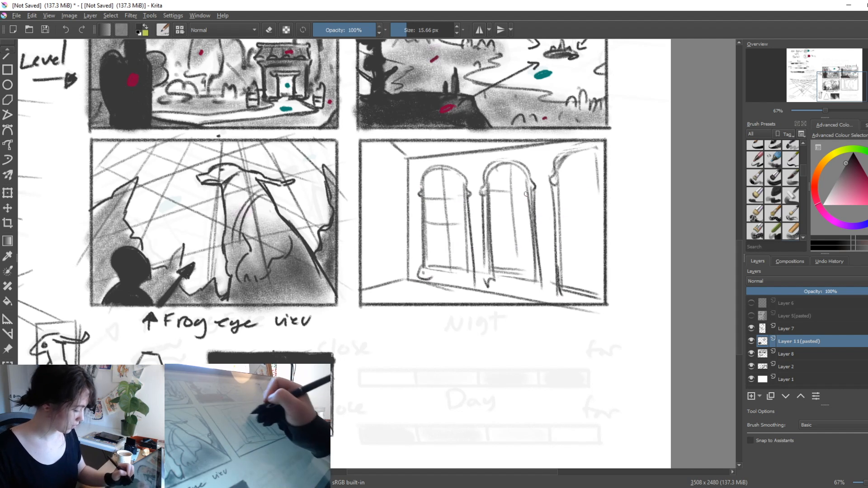
{"action": "left_click_drag", "start_coordinate": [580, 158], "coordinate": [582, 274]}
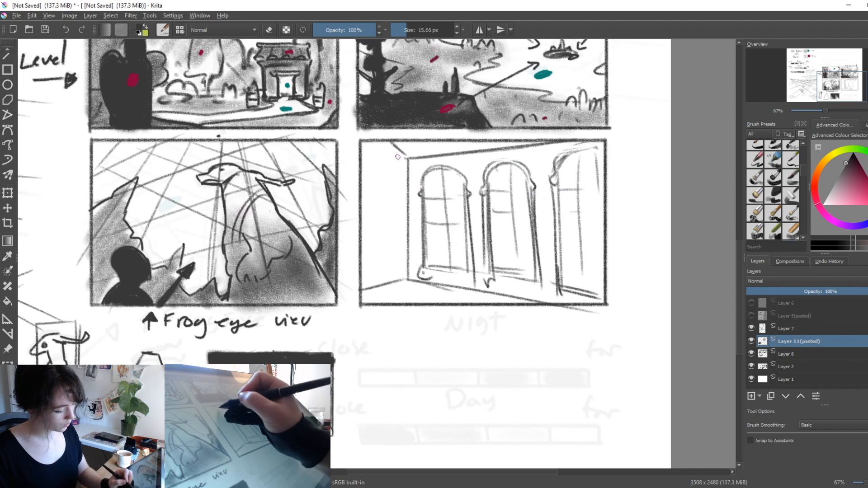
Select the room's ceiling lines with freehand outlines and delete them, clearing the selection after each deletion.
{"action": "left_click", "coordinate": [7, 410]}
{"action": "mouse_move", "coordinate": [565, 143]}
{"action": "left_mouse_down"}
{"action": "mouse_move", "coordinate": [395, 161]}
{"action": "mouse_move", "coordinate": [383, 144]}
{"action": "mouse_move", "coordinate": [560, 145]}
{"action": "left_mouse_up"}
{"action": "key", "text": "Delete"}
{"action": "key", "text": "ctrl+shift+a"}
{"action": "left_click_drag", "start_coordinate": [559, 144], "coordinate": [570, 144]}
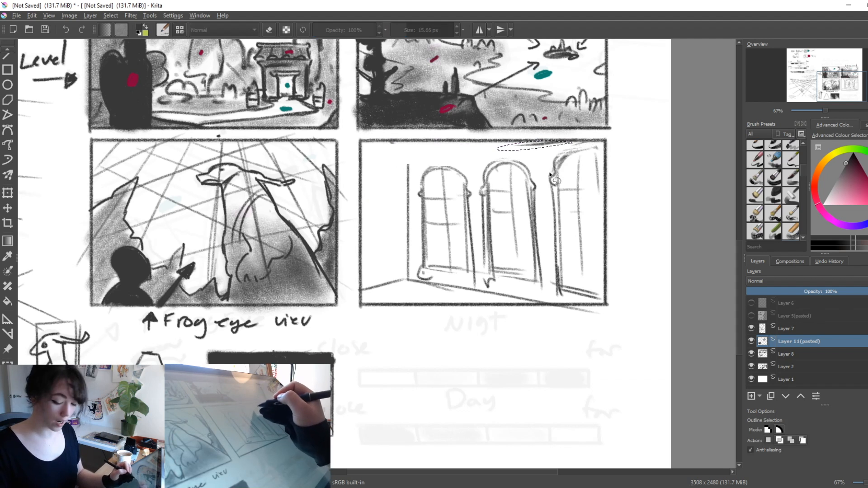
{"action": "key", "text": "Delete"}
{"action": "key", "text": "ctrl+shift+a"}
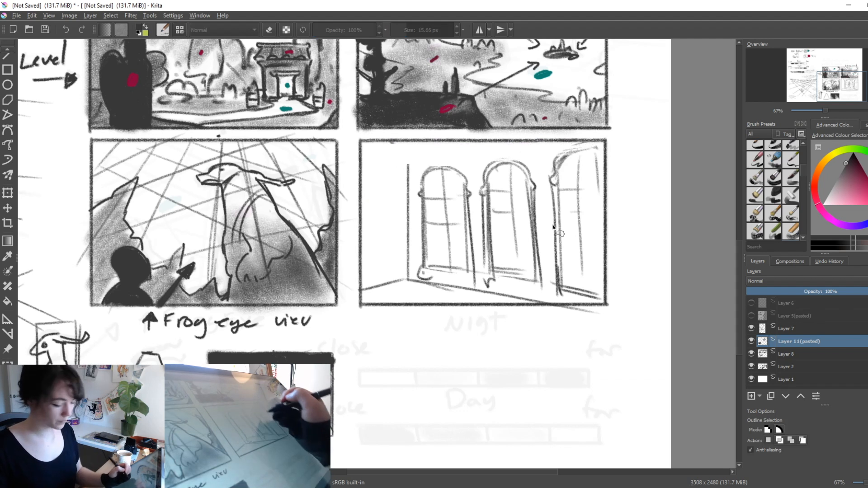
Extend the wall corner up to the frame's upper edge and draw bold outer arches over the three windows.
{"action": "key", "text": "e"}
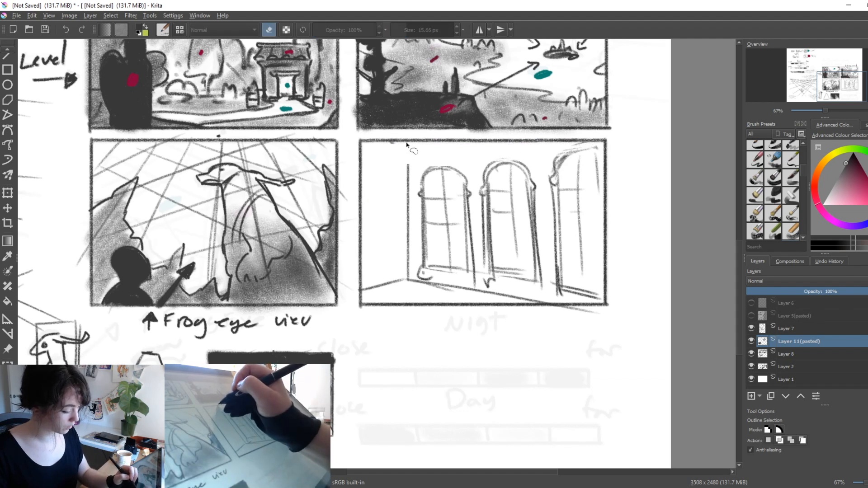
{"action": "key", "text": "b"}
{"action": "key", "text": "e"}
{"action": "mouse_move", "coordinate": [407, 144]}
{"action": "left_mouse_down"}
{"action": "mouse_move", "coordinate": [409, 180]}
{"action": "mouse_move", "coordinate": [440, 158]}
{"action": "mouse_move", "coordinate": [472, 190]}
{"action": "left_mouse_up"}
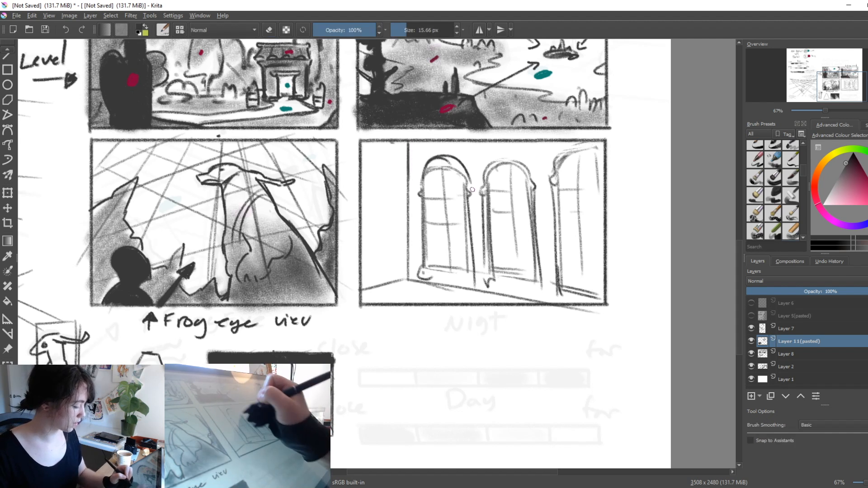
{"action": "left_click_drag", "start_coordinate": [490, 162], "coordinate": [523, 165]}
{"action": "mouse_move", "coordinate": [487, 162]}
{"action": "left_mouse_down"}
{"action": "mouse_move", "coordinate": [521, 177]}
{"action": "mouse_move", "coordinate": [502, 151]}
{"action": "mouse_move", "coordinate": [554, 172]}
{"action": "mouse_move", "coordinate": [603, 147]}
{"action": "left_mouse_up"}
{"action": "mouse_move", "coordinate": [565, 150]}
{"action": "left_mouse_down"}
{"action": "mouse_move", "coordinate": [603, 141]}
{"action": "mouse_move", "coordinate": [555, 169]}
{"action": "left_mouse_up"}
{"action": "left_click_drag", "start_coordinate": [573, 141], "coordinate": [560, 238]}
{"action": "left_click_drag", "start_coordinate": [486, 165], "coordinate": [534, 185]}
{"action": "left_click_drag", "start_coordinate": [425, 164], "coordinate": [463, 171]}
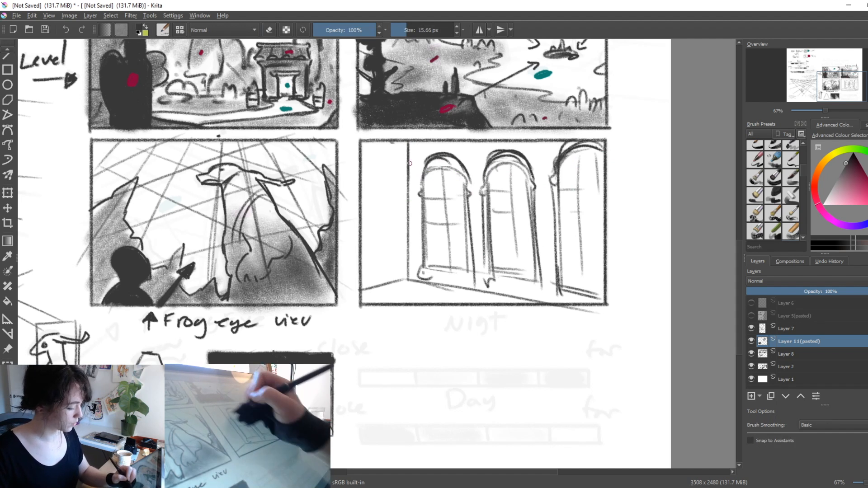
Go over the wall corner and floor edges with bolder lines and add a curved line across the floor.
{"action": "left_click_drag", "start_coordinate": [408, 142], "coordinate": [409, 257]}
{"action": "mouse_move", "coordinate": [357, 290]}
{"action": "left_mouse_down"}
{"action": "mouse_move", "coordinate": [414, 279]}
{"action": "mouse_move", "coordinate": [528, 308]}
{"action": "left_mouse_up"}
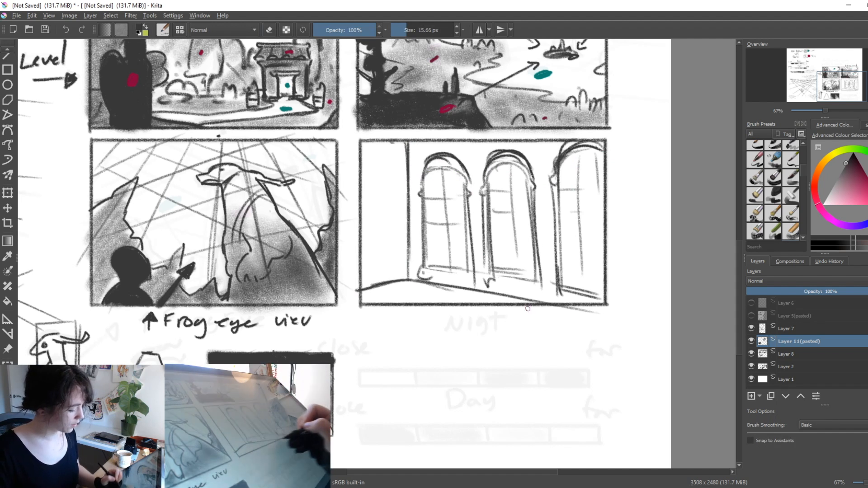
{"action": "mouse_move", "coordinate": [362, 296]}
{"action": "left_mouse_down"}
{"action": "mouse_move", "coordinate": [478, 302]}
{"action": "mouse_move", "coordinate": [435, 294]}
{"action": "mouse_move", "coordinate": [500, 312]}
{"action": "mouse_move", "coordinate": [468, 302]}
{"action": "left_mouse_up"}
{"action": "key", "text": "ctrl+z"}
{"action": "left_click_drag", "start_coordinate": [404, 143], "coordinate": [409, 255]}
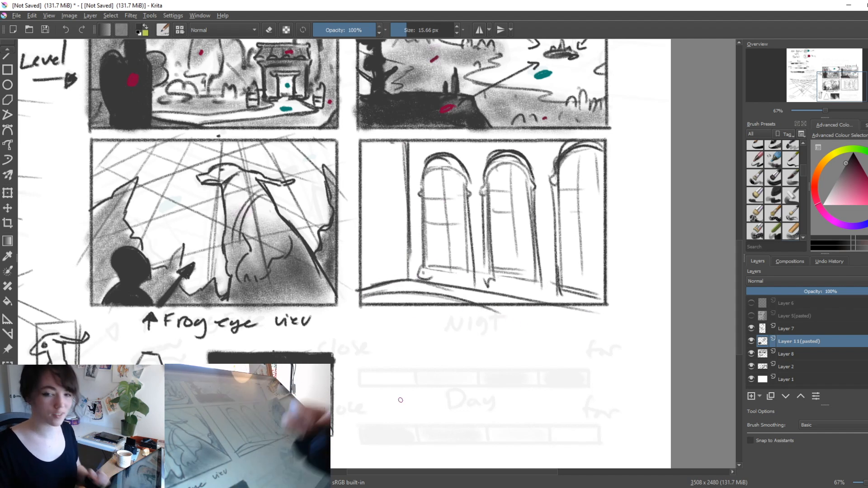
Darken the column beside the first window and erase stray marks around the base of the window.
{"action": "left_click_drag", "start_coordinate": [534, 330], "coordinate": [506, 359]}
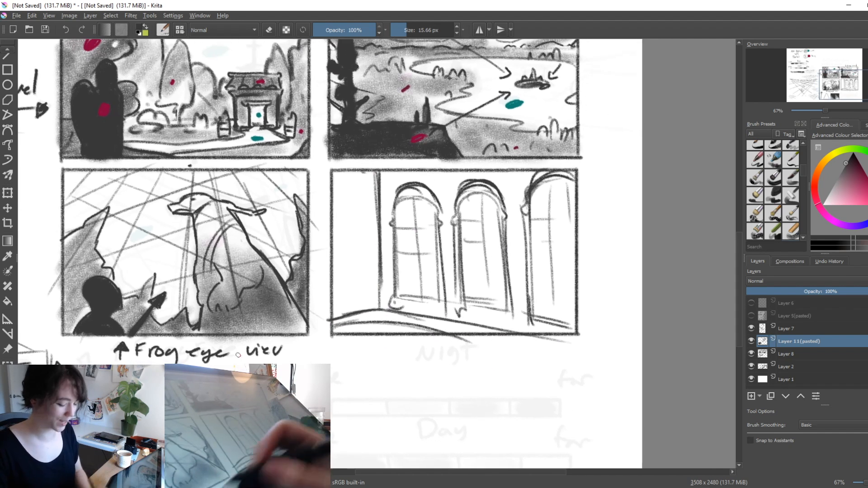
{"action": "left_click_drag", "start_coordinate": [400, 194], "coordinate": [398, 226]}
{"action": "left_click_drag", "start_coordinate": [436, 203], "coordinate": [441, 286]}
{"action": "left_click_drag", "start_coordinate": [445, 213], "coordinate": [445, 279]}
{"action": "key", "text": "e"}
{"action": "left_click_drag", "start_coordinate": [445, 303], "coordinate": [444, 314]}
{"action": "mouse_move", "coordinate": [392, 308]}
{"action": "left_mouse_down"}
{"action": "mouse_move", "coordinate": [481, 327]}
{"action": "mouse_move", "coordinate": [336, 318]}
{"action": "mouse_move", "coordinate": [379, 310]}
{"action": "left_mouse_up"}
{"action": "key", "text": "e"}
{"action": "key", "text": "e"}
{"action": "key", "text": "e"}
{"action": "key", "text": "ctrl+z"}
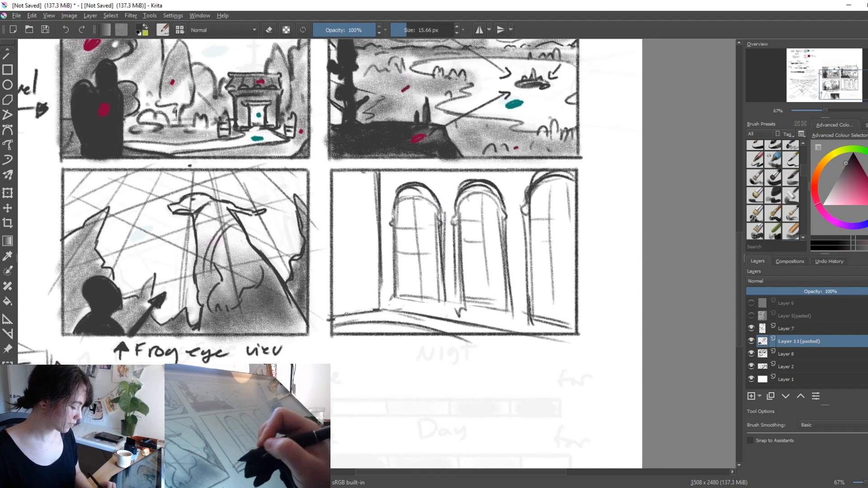
Draw a low box-shaped chest with horizontal boards against the short side wall.
{"action": "mouse_move", "coordinate": [341, 280]}
{"action": "left_mouse_down"}
{"action": "mouse_move", "coordinate": [374, 276]}
{"action": "mouse_move", "coordinate": [380, 284]}
{"action": "left_mouse_up"}
{"action": "left_click_drag", "start_coordinate": [333, 303], "coordinate": [371, 299]}
{"action": "key", "text": "e"}
{"action": "mouse_move", "coordinate": [336, 308]}
{"action": "left_mouse_down"}
{"action": "mouse_move", "coordinate": [358, 305]}
{"action": "mouse_move", "coordinate": [335, 291]}
{"action": "mouse_move", "coordinate": [377, 293]}
{"action": "left_mouse_up"}
{"action": "key", "text": "e"}
{"action": "mouse_move", "coordinate": [338, 304]}
{"action": "left_mouse_down"}
{"action": "mouse_move", "coordinate": [362, 302]}
{"action": "mouse_move", "coordinate": [359, 274]}
{"action": "mouse_move", "coordinate": [338, 278]}
{"action": "mouse_move", "coordinate": [344, 291]}
{"action": "mouse_move", "coordinate": [364, 273]}
{"action": "mouse_move", "coordinate": [379, 289]}
{"action": "mouse_move", "coordinate": [379, 308]}
{"action": "mouse_move", "coordinate": [336, 313]}
{"action": "mouse_move", "coordinate": [380, 308]}
{"action": "mouse_move", "coordinate": [336, 322]}
{"action": "mouse_move", "coordinate": [381, 317]}
{"action": "left_mouse_up"}
Draw a square plant pot with long pointed leaves on the floor between the first two windows.
{"action": "mouse_move", "coordinate": [435, 313]}
{"action": "left_mouse_down"}
{"action": "mouse_move", "coordinate": [415, 319]}
{"action": "mouse_move", "coordinate": [423, 312]}
{"action": "mouse_move", "coordinate": [456, 318]}
{"action": "mouse_move", "coordinate": [430, 306]}
{"action": "mouse_move", "coordinate": [451, 296]}
{"action": "mouse_move", "coordinate": [453, 314]}
{"action": "mouse_move", "coordinate": [437, 319]}
{"action": "left_mouse_up"}
{"action": "key", "text": "ctrl+z"}
{"action": "key", "text": "e"}
{"action": "key", "text": "e"}
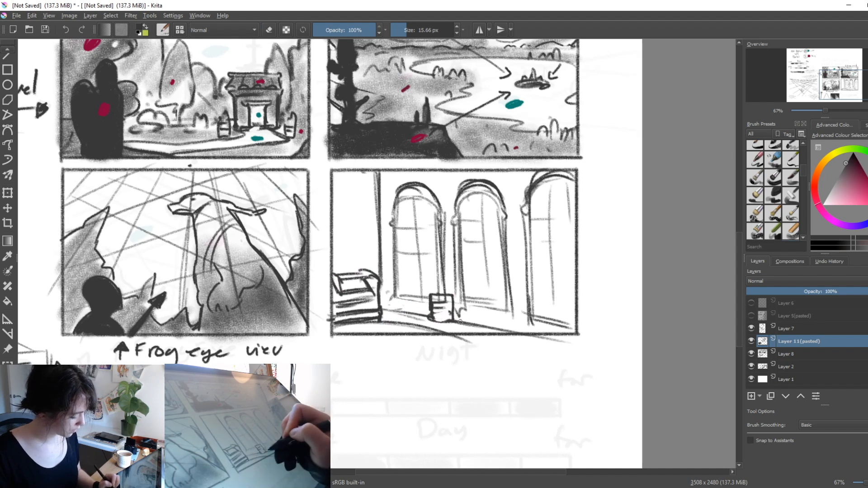
{"action": "mouse_move", "coordinate": [436, 295]}
{"action": "left_mouse_down"}
{"action": "mouse_move", "coordinate": [424, 261]}
{"action": "mouse_move", "coordinate": [435, 225]}
{"action": "mouse_move", "coordinate": [447, 280]}
{"action": "left_mouse_up"}
Draw large curved foliage in front of the third window along the frame's edge.
{"action": "left_click_drag", "start_coordinate": [581, 210], "coordinate": [569, 304]}
{"action": "key", "text": "ctrl+z"}
{"action": "mouse_move", "coordinate": [572, 231]}
{"action": "left_mouse_down"}
{"action": "mouse_move", "coordinate": [543, 228]}
{"action": "mouse_move", "coordinate": [575, 255]}
{"action": "mouse_move", "coordinate": [577, 270]}
{"action": "mouse_move", "coordinate": [569, 236]}
{"action": "mouse_move", "coordinate": [575, 316]}
{"action": "mouse_move", "coordinate": [559, 329]}
{"action": "left_mouse_up"}
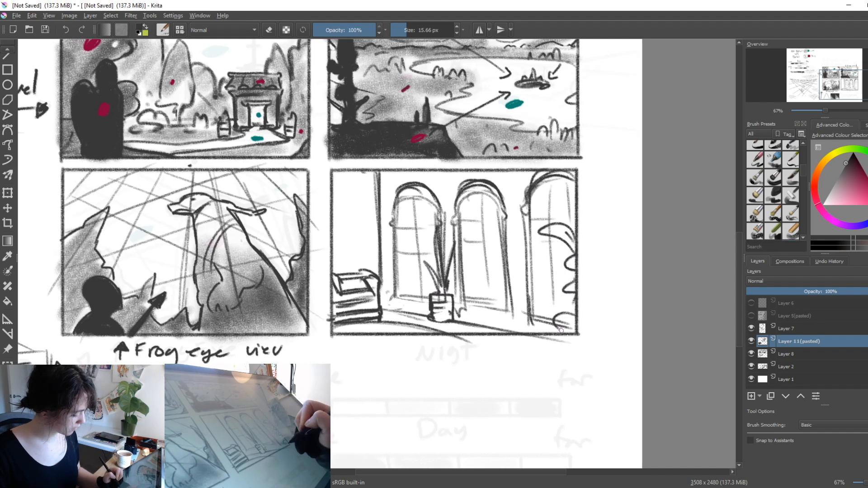
Erase the rough floor strokes between the chest and the third window in the interior thumbnail.
{"action": "mouse_move", "coordinate": [456, 324]}
{"action": "left_mouse_down"}
{"action": "mouse_move", "coordinate": [516, 331]}
{"action": "mouse_move", "coordinate": [454, 322]}
{"action": "mouse_move", "coordinate": [512, 317]}
{"action": "mouse_move", "coordinate": [461, 323]}
{"action": "mouse_move", "coordinate": [486, 322]}
{"action": "left_mouse_up"}
{"action": "key", "text": "e"}
{"action": "key", "text": "e"}
{"action": "mouse_move", "coordinate": [502, 320]}
{"action": "left_mouse_down", "text": "shift"}
{"action": "mouse_move", "coordinate": [480, 320]}
{"action": "mouse_move", "coordinate": [483, 329]}
{"action": "mouse_move", "coordinate": [513, 331]}
{"action": "left_mouse_up", "text": "shift"}
{"action": "key", "text": "ctrl+z"}
{"action": "key", "text": "e"}
{"action": "left_click_drag", "start_coordinate": [400, 310], "coordinate": [420, 318]}
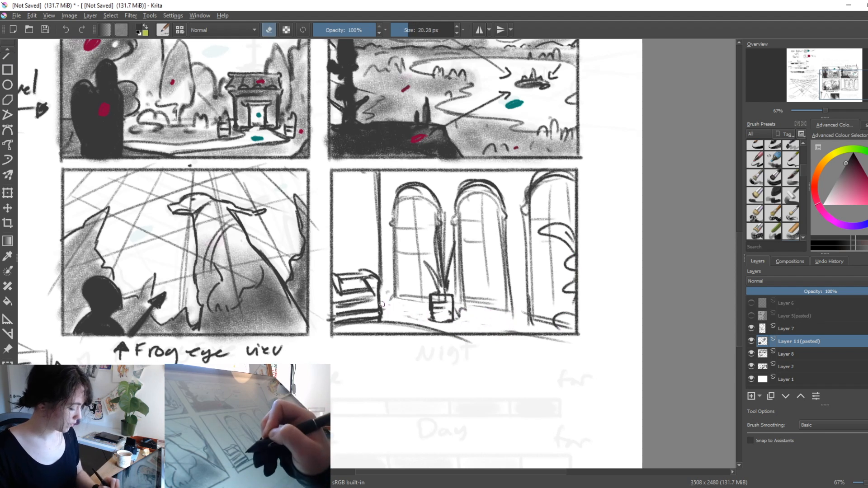
Redraw the skirting line along the foot of the window wall from the chest to the third window.
{"action": "key", "text": "e"}
{"action": "left_click_drag", "start_coordinate": [377, 302], "coordinate": [557, 329]}
{"action": "left_click_drag", "start_coordinate": [453, 311], "coordinate": [547, 328]}
{"action": "left_click_drag", "start_coordinate": [380, 301], "coordinate": [534, 320]}
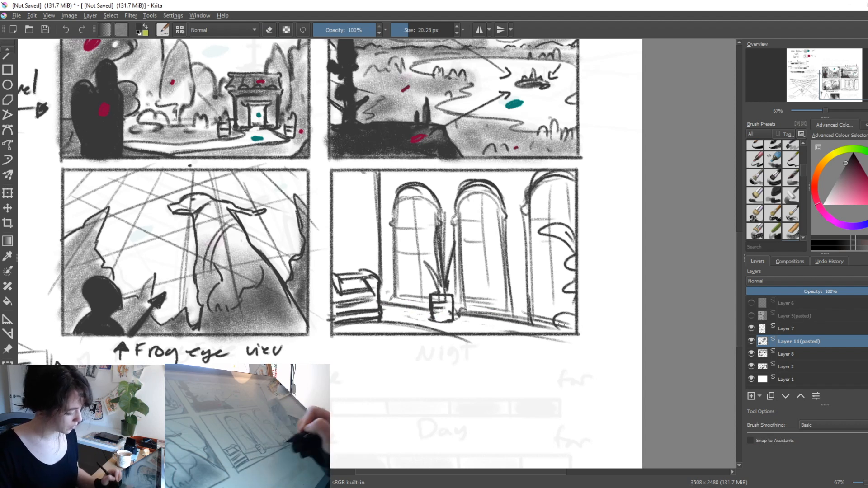
Add outer contour lines around the arches and sides of the first two windows and double the wall corner line.
{"action": "left_click_drag", "start_coordinate": [506, 193], "coordinate": [513, 310]}
{"action": "key", "text": "ctrl+z"}
{"action": "mouse_move", "coordinate": [509, 197]}
{"action": "left_mouse_down"}
{"action": "mouse_move", "coordinate": [515, 309]}
{"action": "mouse_move", "coordinate": [510, 246]}
{"action": "left_mouse_up"}
{"action": "mouse_move", "coordinate": [457, 194]}
{"action": "left_mouse_down"}
{"action": "mouse_move", "coordinate": [501, 180]}
{"action": "mouse_move", "coordinate": [510, 201]}
{"action": "left_mouse_up"}
{"action": "left_click_drag", "start_coordinate": [400, 192], "coordinate": [439, 187]}
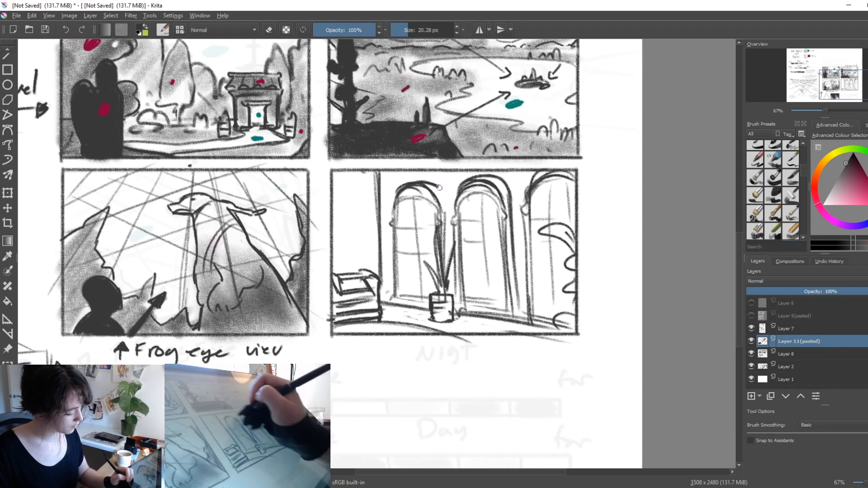
{"action": "left_click_drag", "start_coordinate": [391, 207], "coordinate": [393, 299]}
{"action": "left_click_drag", "start_coordinate": [373, 173], "coordinate": [376, 275]}
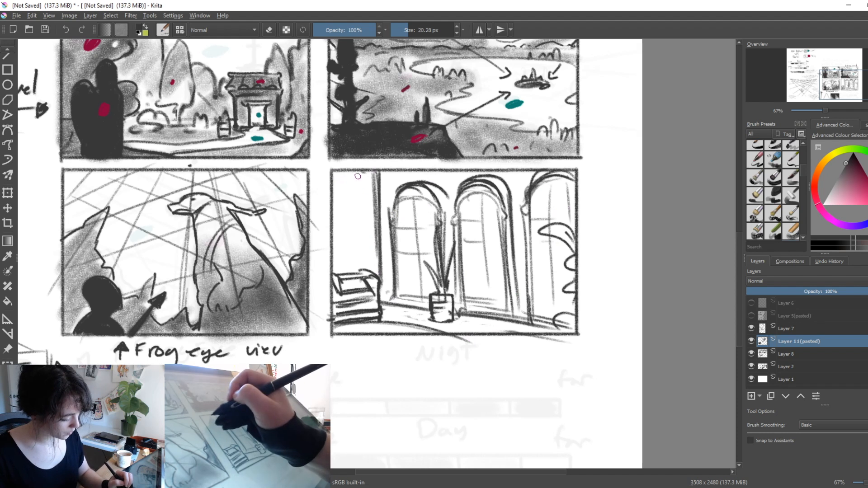
Draw a tall picture frame on the short side wall above the chest.
{"action": "mouse_move", "coordinate": [366, 181]}
{"action": "left_mouse_down"}
{"action": "mouse_move", "coordinate": [367, 247]}
{"action": "mouse_move", "coordinate": [358, 181]}
{"action": "mouse_move", "coordinate": [366, 244]}
{"action": "mouse_move", "coordinate": [353, 270]}
{"action": "left_mouse_up"}
{"action": "left_click_drag", "start_coordinate": [372, 194], "coordinate": [374, 244]}
{"action": "left_click_drag", "start_coordinate": [388, 172], "coordinate": [389, 212]}
Draw a floor lamp with a tapered shade between the chest and the first window.
{"action": "left_click_drag", "start_coordinate": [513, 320], "coordinate": [542, 281]}
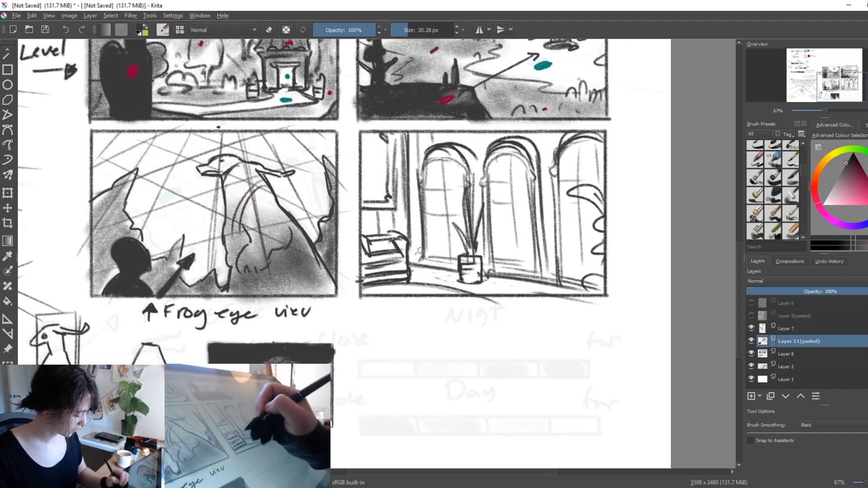
{"action": "key", "text": "e"}
{"action": "mouse_move", "coordinate": [409, 183]}
{"action": "left_mouse_down"}
{"action": "mouse_move", "coordinate": [409, 211]}
{"action": "mouse_move", "coordinate": [419, 195]}
{"action": "mouse_move", "coordinate": [407, 192]}
{"action": "mouse_move", "coordinate": [429, 213]}
{"action": "mouse_move", "coordinate": [415, 234]}
{"action": "mouse_move", "coordinate": [419, 269]}
{"action": "left_mouse_up"}
{"action": "key", "text": "e"}
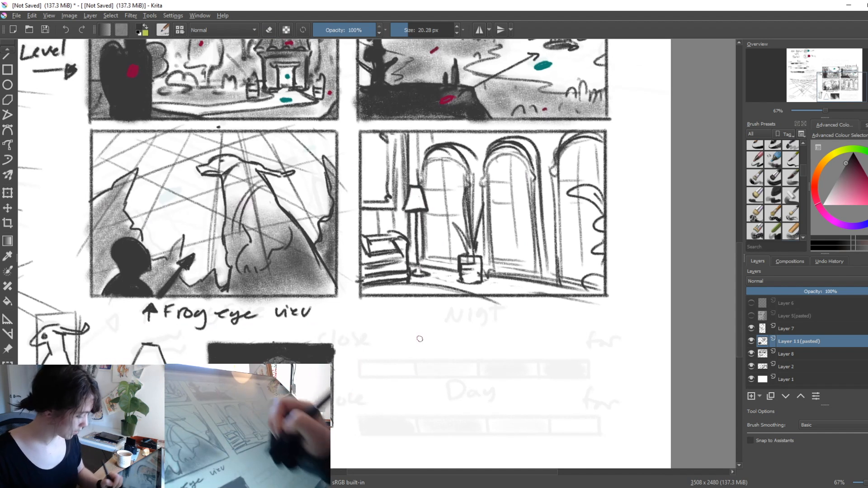
{"action": "key", "text": "e"}
{"action": "left_click_drag", "start_coordinate": [486, 186], "coordinate": [484, 238]}
{"action": "key", "text": "ctrl+z"}
{"action": "left_click", "coordinate": [7, 409]}
{"action": "mouse_move", "coordinate": [545, 156]}
{"action": "left_mouse_down"}
{"action": "mouse_move", "coordinate": [532, 137]}
{"action": "mouse_move", "coordinate": [482, 186]}
{"action": "mouse_move", "coordinate": [548, 278]}
{"action": "mouse_move", "coordinate": [545, 156]}
{"action": "left_mouse_up"}
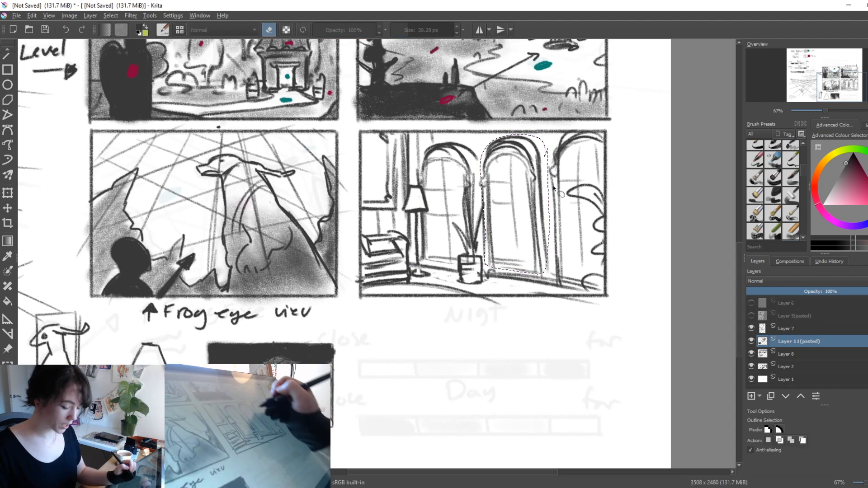
{"action": "key", "text": "ctrl+z"}
{"action": "key", "text": "e"}
{"action": "key", "text": "e"}
{"action": "key", "text": "b"}
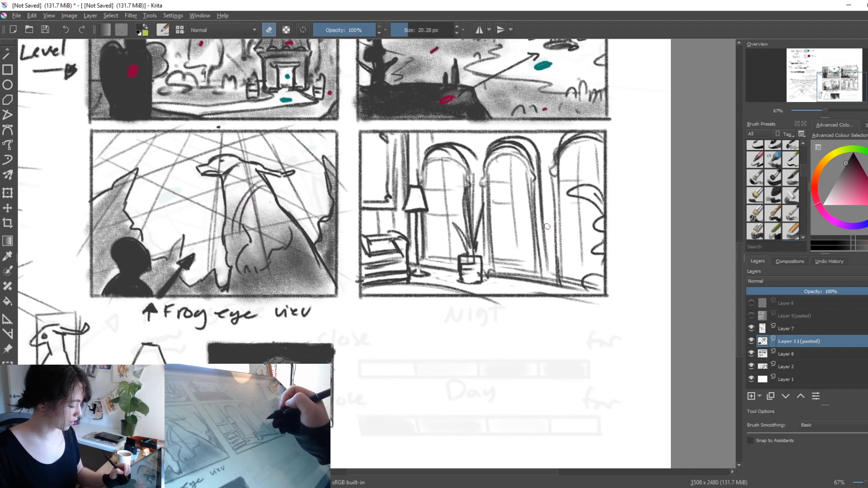
{"action": "key", "text": "e"}
{"action": "key", "text": "ctrl+z"}
Clean up the doubled arch mouldings and redraw the three windows' arched outlines with a thin brush.
{"action": "mouse_move", "coordinate": [525, 159]}
{"action": "left_mouse_down"}
{"action": "mouse_move", "coordinate": [527, 176]}
{"action": "mouse_move", "coordinate": [516, 150]}
{"action": "mouse_move", "coordinate": [539, 241]}
{"action": "mouse_move", "coordinate": [509, 154]}
{"action": "mouse_move", "coordinate": [494, 171]}
{"action": "mouse_move", "coordinate": [441, 153]}
{"action": "mouse_move", "coordinate": [466, 167]}
{"action": "mouse_move", "coordinate": [468, 151]}
{"action": "left_mouse_up"}
{"action": "key", "text": "e"}
{"action": "key", "text": "bracketleft"}
{"action": "key", "text": "bracketleft"}
{"action": "key", "text": "bracketleft"}
{"action": "key", "text": "e"}
{"action": "mouse_move", "coordinate": [419, 175]}
{"action": "left_mouse_down"}
{"action": "mouse_move", "coordinate": [451, 148]}
{"action": "mouse_move", "coordinate": [476, 173]}
{"action": "mouse_move", "coordinate": [477, 199]}
{"action": "left_mouse_up"}
{"action": "mouse_move", "coordinate": [484, 175]}
{"action": "left_mouse_down"}
{"action": "mouse_move", "coordinate": [510, 140]}
{"action": "mouse_move", "coordinate": [545, 165]}
{"action": "mouse_move", "coordinate": [541, 203]}
{"action": "left_mouse_up"}
{"action": "mouse_move", "coordinate": [505, 142]}
{"action": "left_mouse_down"}
{"action": "mouse_move", "coordinate": [544, 178]}
{"action": "mouse_move", "coordinate": [547, 253]}
{"action": "left_mouse_up"}
{"action": "left_click_drag", "start_coordinate": [545, 217], "coordinate": [542, 277]}
{"action": "left_click_drag", "start_coordinate": [561, 154], "coordinate": [563, 253]}
Shade the glass of all three arched windows dark grey with a brush of about 125 px.
{"action": "left_click_drag", "start_coordinate": [555, 219], "coordinate": [602, 202], "text": "shift"}
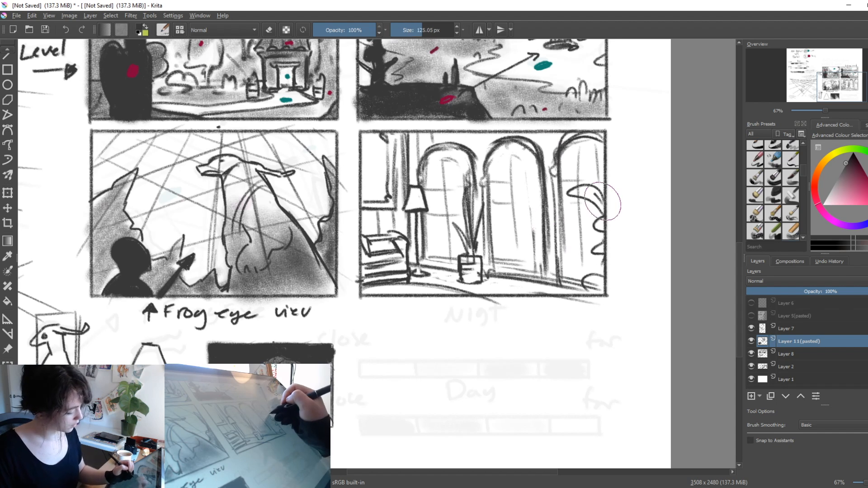
{"action": "mouse_move", "coordinate": [497, 158]}
{"action": "left_mouse_down"}
{"action": "mouse_move", "coordinate": [517, 177]}
{"action": "mouse_move", "coordinate": [520, 262]}
{"action": "left_mouse_up"}
{"action": "mouse_move", "coordinate": [429, 152]}
{"action": "left_mouse_down"}
{"action": "mouse_move", "coordinate": [453, 161]}
{"action": "mouse_move", "coordinate": [447, 262]}
{"action": "left_mouse_up"}
{"action": "mouse_move", "coordinate": [569, 145]}
{"action": "left_mouse_down"}
{"action": "mouse_move", "coordinate": [588, 156]}
{"action": "mouse_move", "coordinate": [583, 285]}
{"action": "left_mouse_up"}
Erase the shading that spills past the window edges with an eraser of about 19 px.
{"action": "mouse_move", "coordinate": [573, 185]}
{"action": "left_mouse_down", "text": "shift"}
{"action": "mouse_move", "coordinate": [540, 185]}
{"action": "mouse_move", "coordinate": [557, 269]}
{"action": "left_mouse_up", "text": "shift"}
{"action": "key", "text": "e"}
{"action": "mouse_move", "coordinate": [548, 174]}
{"action": "left_mouse_down"}
{"action": "mouse_move", "coordinate": [555, 270]}
{"action": "mouse_move", "coordinate": [494, 265]}
{"action": "mouse_move", "coordinate": [523, 272]}
{"action": "left_mouse_up"}
{"action": "left_click_drag", "start_coordinate": [432, 260], "coordinate": [440, 261]}
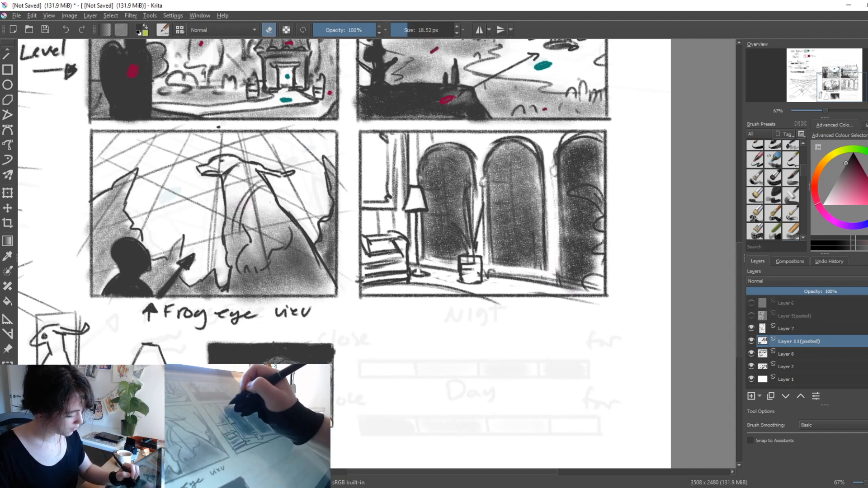
Erase a straight vertical glazing bar and several horizontal bars out of the first window's dark glass.
{"action": "key", "text": "v"}
{"action": "left_click_drag", "start_coordinate": [443, 149], "coordinate": [445, 265]}
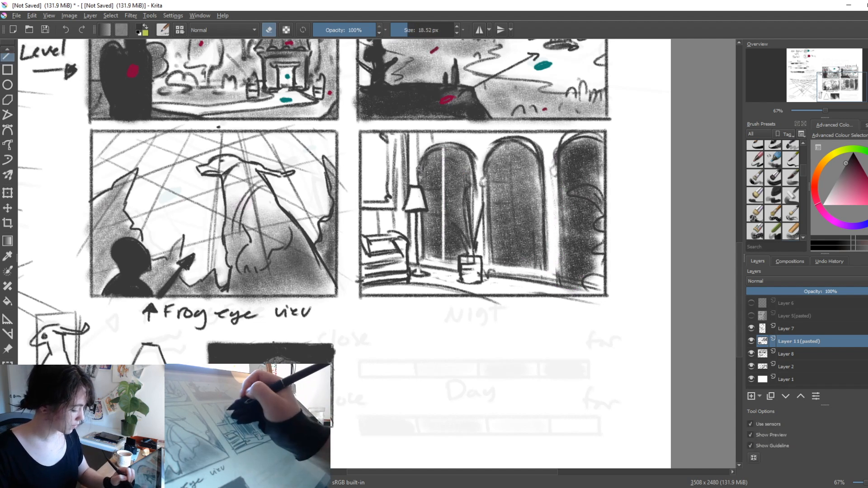
{"action": "left_click_drag", "start_coordinate": [466, 170], "coordinate": [474, 169]}
{"action": "key", "text": "b"}
{"action": "mouse_move", "coordinate": [432, 204]}
{"action": "left_mouse_down"}
{"action": "mouse_move", "coordinate": [469, 206]}
{"action": "mouse_move", "coordinate": [466, 226]}
{"action": "left_mouse_up"}
Erase a horizontal glazing bar and a straight vertical bar out of the second window's dark glass.
{"action": "left_click_drag", "start_coordinate": [487, 164], "coordinate": [539, 167]}
{"action": "key", "text": "v"}
{"action": "left_click_drag", "start_coordinate": [513, 140], "coordinate": [514, 270]}
{"action": "key", "text": "b"}
Erase a straight vertical glazing bar and a horizontal bar out of the third window's dark glass.
{"action": "key", "text": "v"}
{"action": "left_click_drag", "start_coordinate": [588, 138], "coordinate": [589, 283]}
{"action": "key", "text": "b"}
{"action": "left_click_drag", "start_coordinate": [560, 165], "coordinate": [597, 167]}
Erase the potted plant's long leaves to light shapes against the glass and add another crossbar to the second window.
{"action": "key", "text": "e"}
{"action": "key", "text": "e"}
{"action": "left_click_drag", "start_coordinate": [465, 194], "coordinate": [473, 254]}
{"action": "left_click_drag", "start_coordinate": [459, 230], "coordinate": [473, 253]}
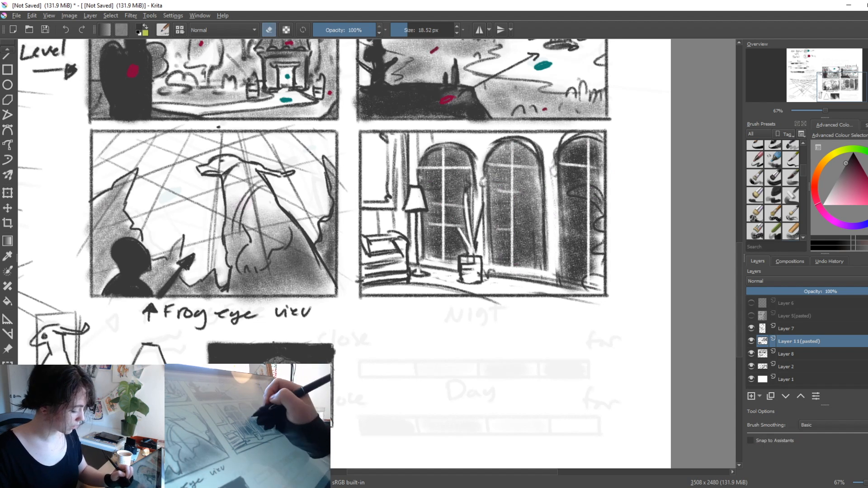
{"action": "left_click_drag", "start_coordinate": [490, 190], "coordinate": [533, 194]}
Darken the curved foliage and round pot in front of the third window with a brush of about 48 px.
{"action": "left_click_drag", "start_coordinate": [430, 213], "coordinate": [445, 213], "text": "shift"}
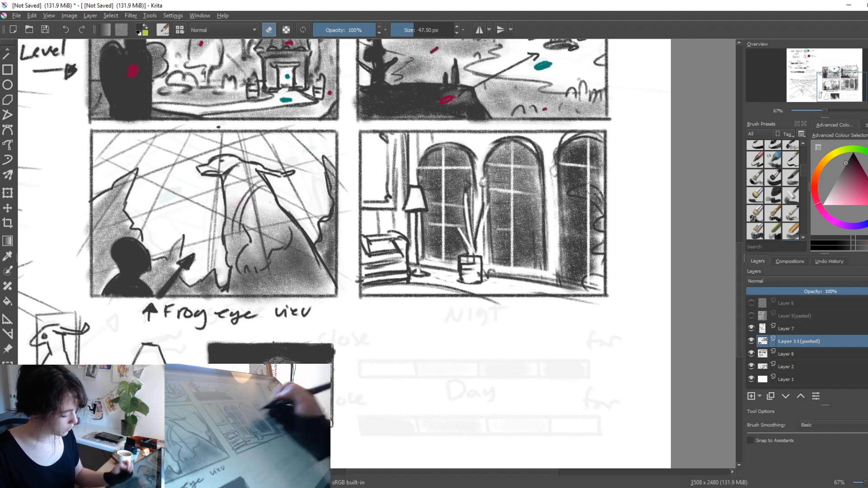
{"action": "left_click_drag", "start_coordinate": [595, 273], "coordinate": [594, 288]}
{"action": "key", "text": "e"}
{"action": "left_click_drag", "start_coordinate": [599, 247], "coordinate": [596, 253]}
{"action": "left_click_drag", "start_coordinate": [602, 222], "coordinate": [597, 224]}
{"action": "mouse_move", "coordinate": [574, 191]}
{"action": "left_mouse_down"}
{"action": "mouse_move", "coordinate": [593, 195]}
{"action": "mouse_move", "coordinate": [600, 208]}
{"action": "mouse_move", "coordinate": [578, 191]}
{"action": "mouse_move", "coordinate": [604, 218]}
{"action": "mouse_move", "coordinate": [596, 285]}
{"action": "mouse_move", "coordinate": [604, 271]}
{"action": "left_mouse_up"}
{"action": "key", "text": "e"}
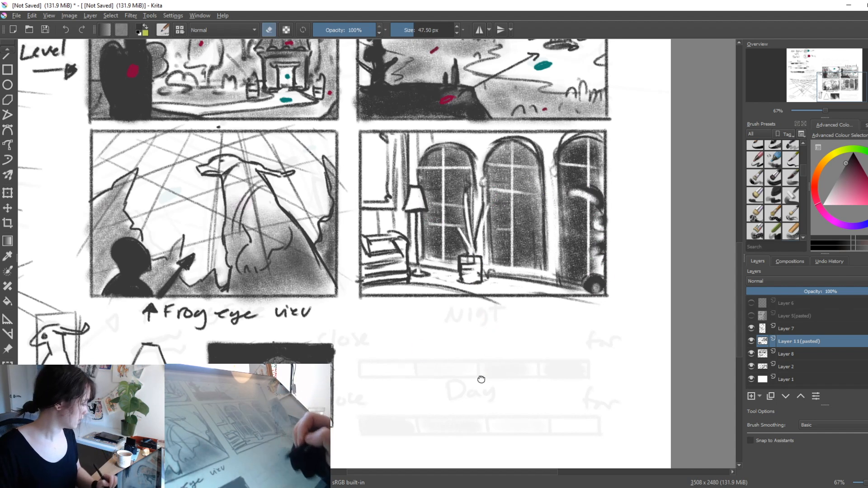
Shade the walls and floor of the interior in soft mid-grey with a brush of about 208 px.
{"action": "left_click_drag", "start_coordinate": [482, 377], "coordinate": [469, 402]}
{"action": "left_click_drag", "start_coordinate": [493, 184], "coordinate": [542, 184]}
{"action": "left_click_drag", "start_coordinate": [455, 167], "coordinate": [524, 160]}
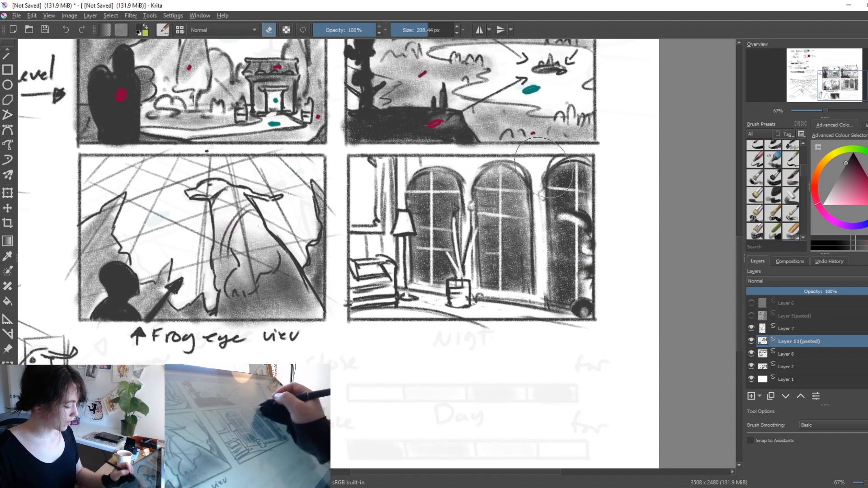
{"action": "key", "text": "ctrl+z"}
{"action": "key", "text": "e"}
{"action": "mouse_move", "coordinate": [463, 167]}
{"action": "left_mouse_down"}
{"action": "mouse_move", "coordinate": [519, 167]}
{"action": "mouse_move", "coordinate": [520, 179]}
{"action": "left_mouse_up"}
{"action": "left_click_drag", "start_coordinate": [586, 165], "coordinate": [574, 292]}
{"action": "mouse_move", "coordinate": [359, 160]}
{"action": "left_mouse_down"}
{"action": "mouse_move", "coordinate": [350, 203]}
{"action": "mouse_move", "coordinate": [366, 298]}
{"action": "mouse_move", "coordinate": [407, 311]}
{"action": "mouse_move", "coordinate": [535, 276]}
{"action": "left_mouse_up"}
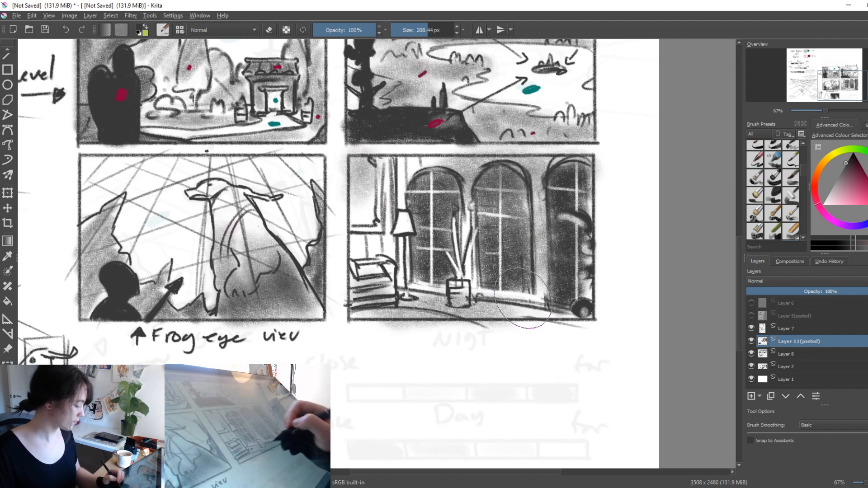
Erase a white standing figure silhouette in front of the second window's far edge.
{"action": "left_click_drag", "start_coordinate": [586, 281], "coordinate": [537, 281], "text": "shift"}
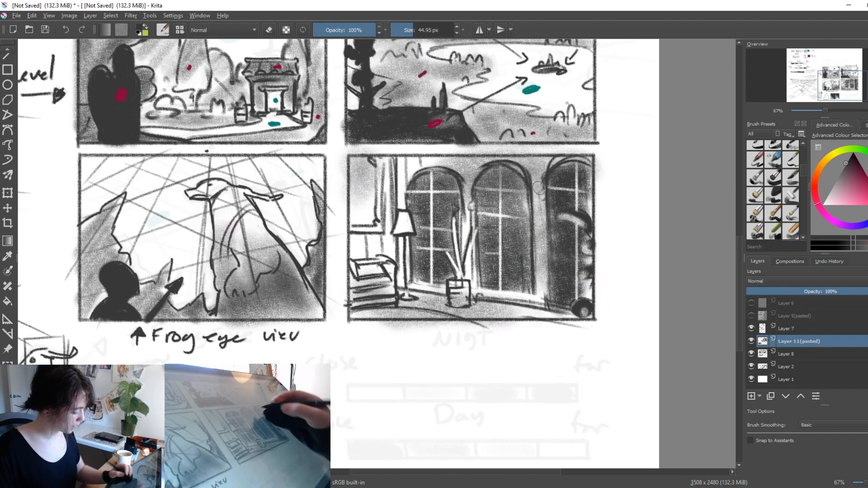
{"action": "mouse_move", "coordinate": [527, 238]}
{"action": "left_mouse_down"}
{"action": "mouse_move", "coordinate": [520, 238]}
{"action": "mouse_move", "coordinate": [520, 278]}
{"action": "mouse_move", "coordinate": [522, 259]}
{"action": "mouse_move", "coordinate": [520, 298]}
{"action": "mouse_move", "coordinate": [527, 284]}
{"action": "mouse_move", "coordinate": [529, 305]}
{"action": "mouse_move", "coordinate": [525, 298]}
{"action": "left_mouse_up"}
{"action": "key", "text": "e"}
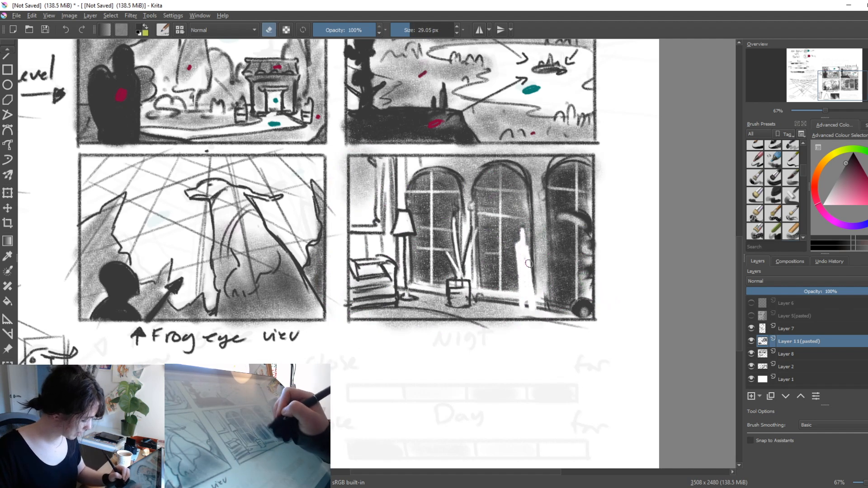
{"action": "left_click_drag", "start_coordinate": [522, 257], "coordinate": [545, 287]}
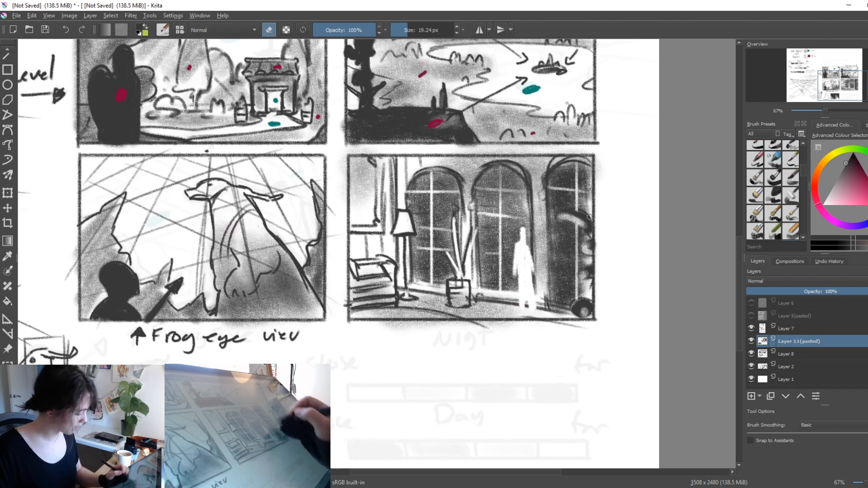
Outline the standing figure's head, body and legs with a dark brush of about 14 px.
{"action": "key", "text": "e"}
{"action": "key", "text": "bracketleft"}
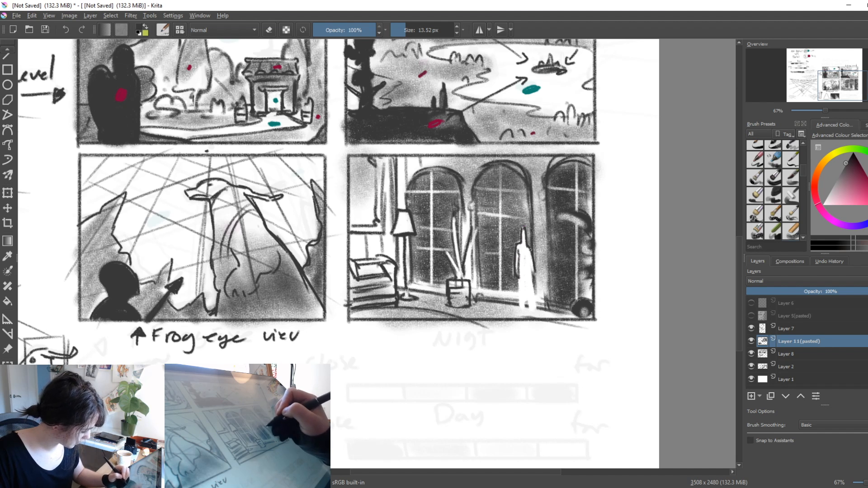
{"action": "left_click_drag", "start_coordinate": [531, 260], "coordinate": [532, 299]}
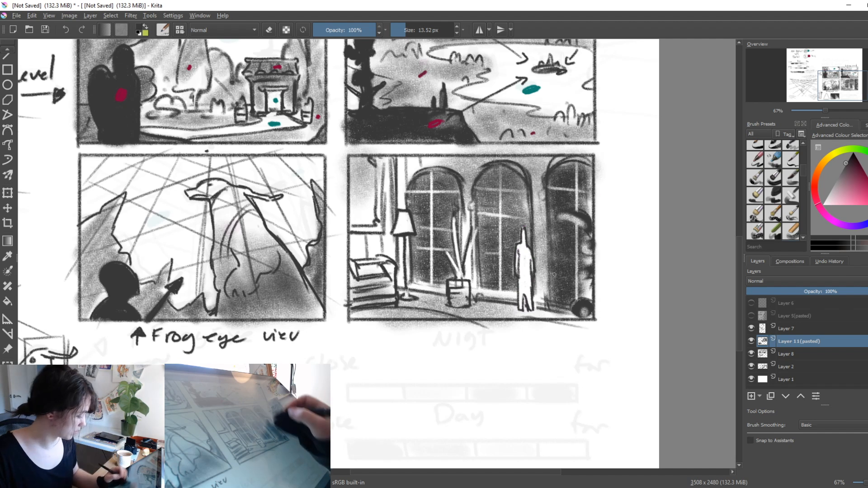
Draw a low flat stack on the floor beside the round pot below the third window.
{"action": "key", "text": "e"}
{"action": "key", "text": "e"}
{"action": "mouse_move", "coordinate": [567, 311]}
{"action": "left_mouse_down"}
{"action": "mouse_move", "coordinate": [544, 309]}
{"action": "mouse_move", "coordinate": [570, 299]}
{"action": "left_mouse_up"}
{"action": "key", "text": "e"}
{"action": "key", "text": "e"}
Clean up the sill and skirting under the first two windows with alternating erased highlights and dark lines.
{"action": "key", "text": "e"}
{"action": "left_click_drag", "start_coordinate": [507, 291], "coordinate": [483, 289]}
{"action": "key", "text": "e"}
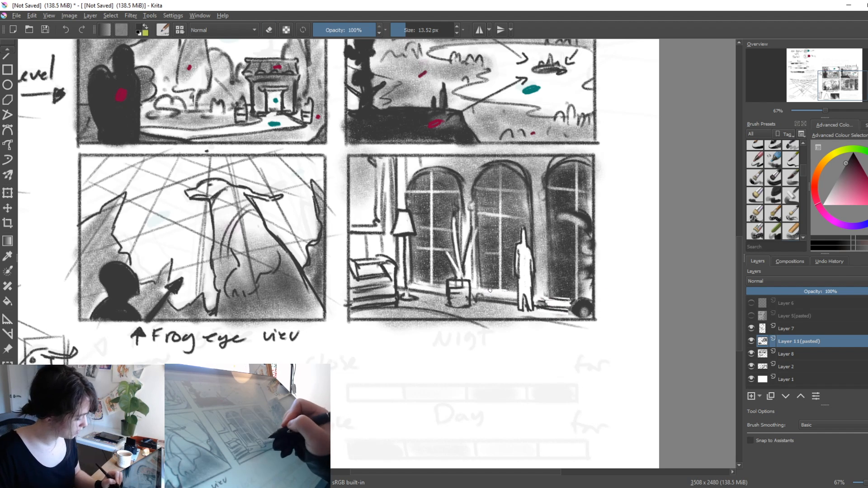
{"action": "key", "text": "e"}
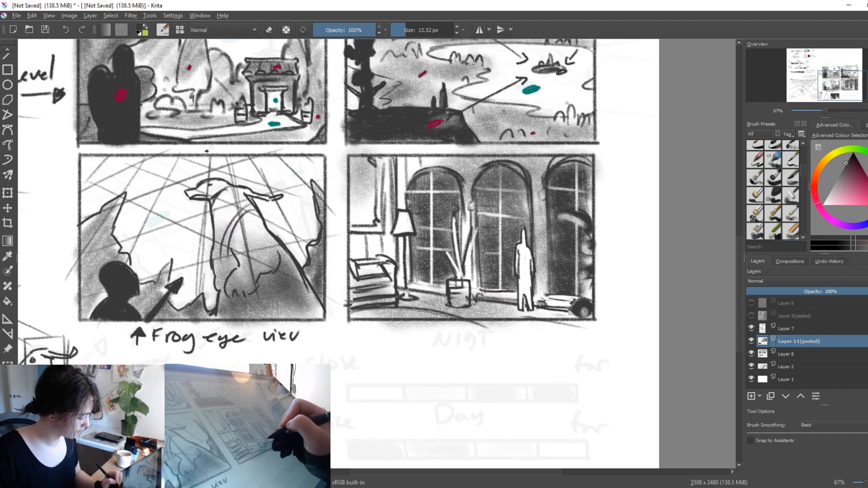
{"action": "key", "text": "e"}
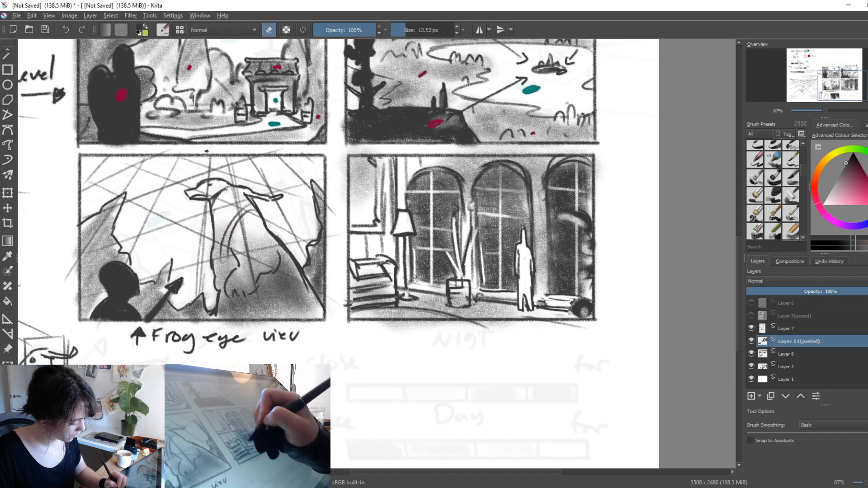
{"action": "key", "text": "e"}
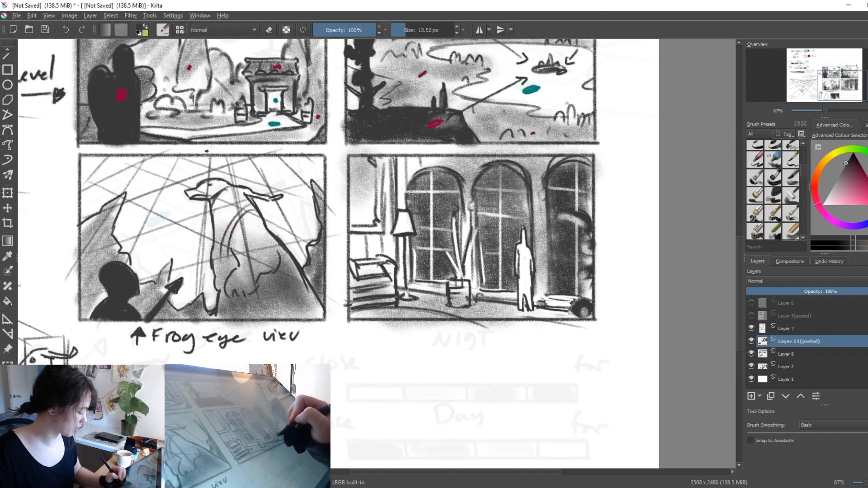
Draw column edges beside the third window and outer vault arches meeting in points between the windows.
{"action": "key", "text": "e"}
{"action": "left_click_drag", "start_coordinate": [546, 188], "coordinate": [548, 289]}
{"action": "key", "text": "ctrl+z"}
{"action": "key", "text": "e"}
{"action": "left_click_drag", "start_coordinate": [544, 188], "coordinate": [549, 291]}
{"action": "mouse_move", "coordinate": [460, 164]}
{"action": "left_mouse_down"}
{"action": "mouse_move", "coordinate": [484, 160]}
{"action": "mouse_move", "coordinate": [457, 163]}
{"action": "mouse_move", "coordinate": [545, 162]}
{"action": "left_mouse_up"}
{"action": "left_click_drag", "start_coordinate": [545, 291], "coordinate": [548, 300]}
{"action": "left_click_drag", "start_coordinate": [408, 178], "coordinate": [458, 172]}
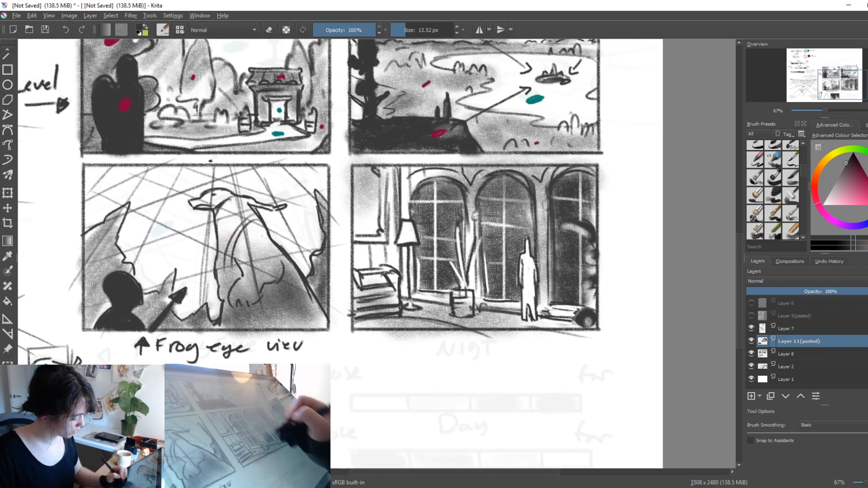
Shade the standing figure's body grey with a brush of about 28 px.
{"action": "left_click_drag", "start_coordinate": [538, 270], "coordinate": [544, 270]}
{"action": "key", "text": "e"}
{"action": "key", "text": "e"}
{"action": "mouse_move", "coordinate": [526, 240]}
{"action": "left_mouse_down"}
{"action": "mouse_move", "coordinate": [532, 312]}
{"action": "mouse_move", "coordinate": [526, 276]}
{"action": "mouse_move", "coordinate": [529, 302]}
{"action": "mouse_move", "coordinate": [546, 318]}
{"action": "left_mouse_up"}
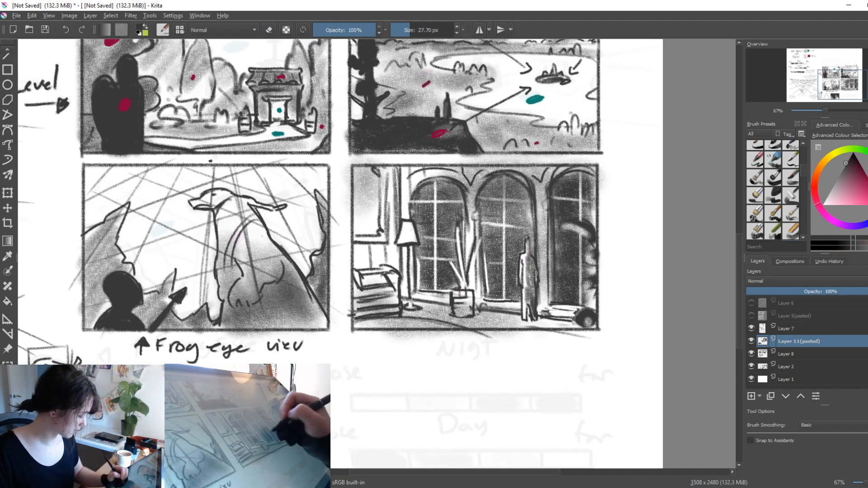
Erase a vertical highlight down the column behind the standing figure.
{"action": "key", "text": "e"}
{"action": "left_click_drag", "start_coordinate": [538, 202], "coordinate": [539, 260]}
{"action": "left_click_drag", "start_coordinate": [538, 226], "coordinate": [539, 260]}
{"action": "mouse_move", "coordinate": [537, 194]}
{"action": "left_mouse_down"}
{"action": "mouse_move", "coordinate": [543, 275]}
{"action": "mouse_move", "coordinate": [532, 258]}
{"action": "mouse_move", "coordinate": [536, 269]}
{"action": "left_mouse_up"}
Darken the standing figure further and erase small highlights around its feet.
{"action": "key", "text": "e"}
{"action": "mouse_move", "coordinate": [526, 238]}
{"action": "left_mouse_down"}
{"action": "mouse_move", "coordinate": [532, 300]}
{"action": "mouse_move", "coordinate": [533, 278]}
{"action": "mouse_move", "coordinate": [533, 300]}
{"action": "mouse_move", "coordinate": [546, 314]}
{"action": "left_mouse_up"}
{"action": "key", "text": "e"}
{"action": "mouse_move", "coordinate": [534, 312]}
{"action": "left_mouse_down"}
{"action": "mouse_move", "coordinate": [533, 320]}
{"action": "mouse_move", "coordinate": [483, 305]}
{"action": "mouse_move", "coordinate": [522, 307]}
{"action": "left_mouse_up"}
{"action": "key", "text": "e"}
Darken the plant pot with a light patch at its base and add pleat lines to the lampshade.
{"action": "mouse_move", "coordinate": [465, 294]}
{"action": "left_mouse_down"}
{"action": "mouse_move", "coordinate": [468, 315]}
{"action": "mouse_move", "coordinate": [460, 316]}
{"action": "mouse_move", "coordinate": [475, 318]}
{"action": "mouse_move", "coordinate": [456, 309]}
{"action": "mouse_move", "coordinate": [492, 317]}
{"action": "left_mouse_up"}
{"action": "key", "text": "e"}
{"action": "key", "text": "e"}
{"action": "key", "text": "e"}
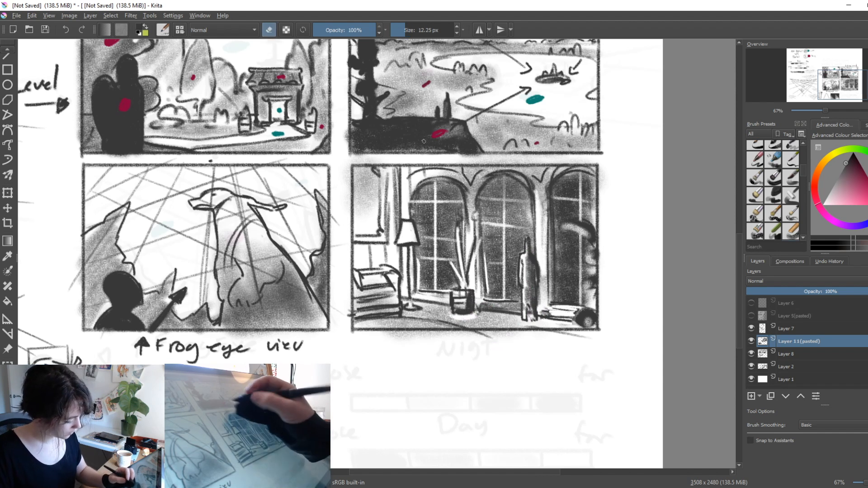
{"action": "key", "text": "e"}
{"action": "left_click_drag", "start_coordinate": [400, 227], "coordinate": [411, 242]}
Softly lighten the first window's glass near the lamp with an eraser of about 74 px.
{"action": "key", "text": "]"}
{"action": "key", "text": "]"}
{"action": "key", "text": "]"}
{"action": "key", "text": "]"}
{"action": "key", "text": "]"}
{"action": "key", "text": "]"}
{"action": "key", "text": "]"}
{"action": "key", "text": "]"}
{"action": "key", "text": "e"}
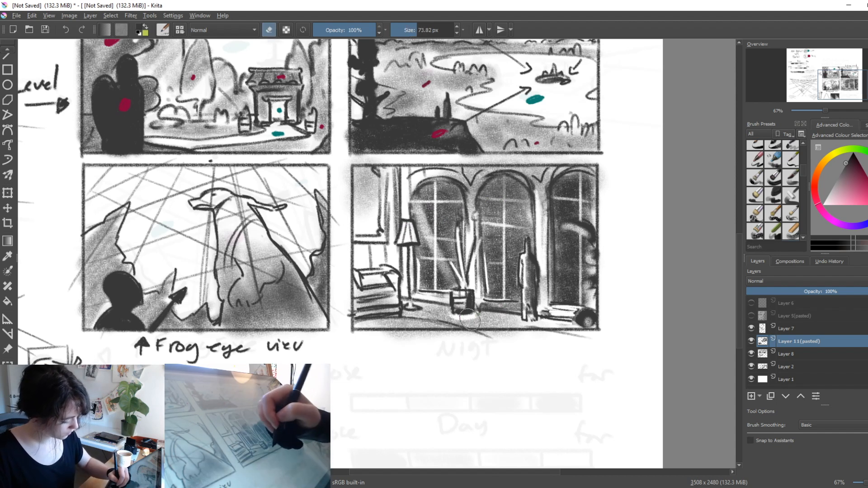
{"action": "mouse_move", "coordinate": [421, 207]}
{"action": "left_mouse_down"}
{"action": "mouse_move", "coordinate": [457, 289]}
{"action": "mouse_move", "coordinate": [425, 215]}
{"action": "mouse_move", "coordinate": [444, 279]}
{"action": "left_mouse_up"}
{"action": "left_click_drag", "start_coordinate": [420, 234], "coordinate": [425, 274]}
{"action": "left_click_drag", "start_coordinate": [429, 199], "coordinate": [447, 218]}
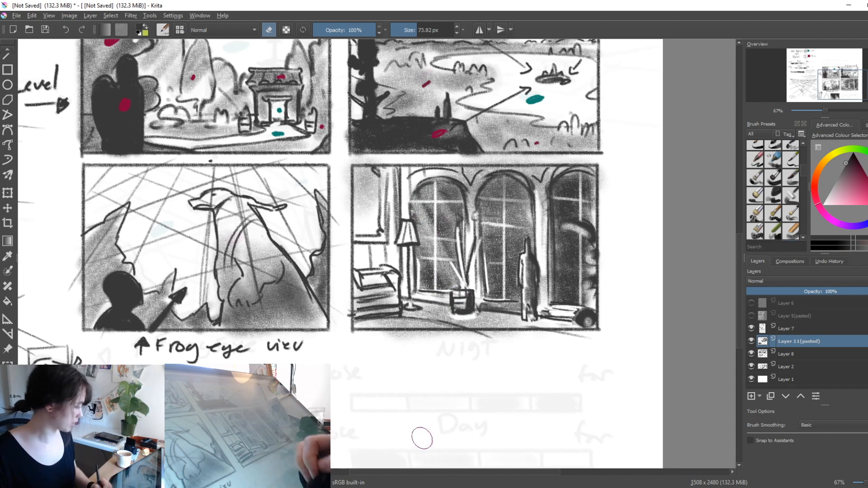
Erase light leaf shapes into the plant at the third window's outer edge with an eraser of about 13 px.
{"action": "left_click_drag", "start_coordinate": [546, 345], "coordinate": [496, 350]}
{"action": "left_click_drag", "start_coordinate": [479, 378], "coordinate": [476, 389]}
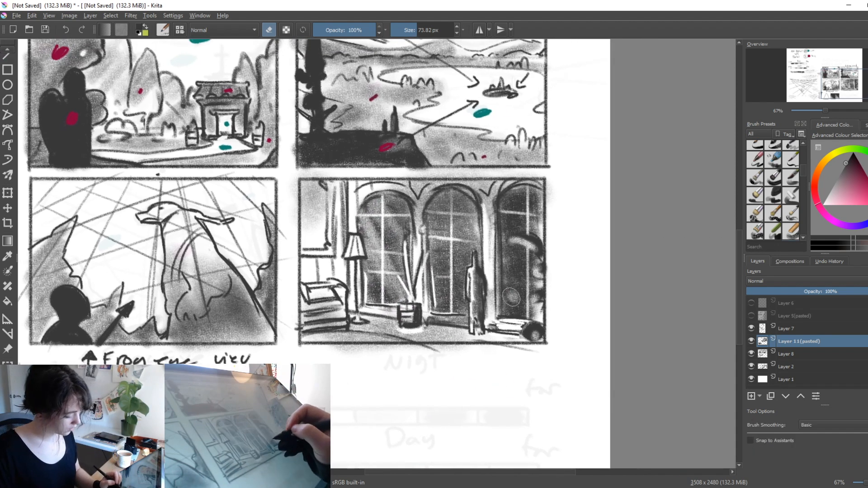
{"action": "left_click_drag", "start_coordinate": [519, 310], "coordinate": [498, 305], "text": "shift"}
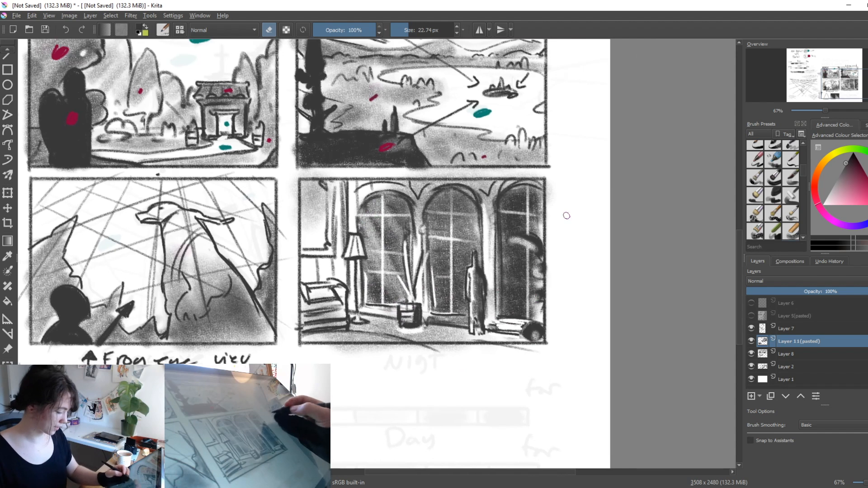
{"action": "key", "text": "bracketleft"}
{"action": "key", "text": "bracketleft"}
{"action": "mouse_move", "coordinate": [511, 238]}
{"action": "left_mouse_down"}
{"action": "mouse_move", "coordinate": [534, 243]}
{"action": "mouse_move", "coordinate": [542, 272]}
{"action": "mouse_move", "coordinate": [530, 275]}
{"action": "mouse_move", "coordinate": [545, 273]}
{"action": "mouse_move", "coordinate": [533, 299]}
{"action": "mouse_move", "coordinate": [532, 317]}
{"action": "left_mouse_up"}
Shape the tall leaves of the potted plant between the first two windows with erased highlights and dark outlines.
{"action": "key", "text": "e"}
{"action": "key", "text": "e"}
{"action": "key", "text": "e"}
{"action": "left_click_drag", "start_coordinate": [535, 338], "coordinate": [618, 339]}
{"action": "left_click_drag", "start_coordinate": [520, 244], "coordinate": [501, 294]}
{"action": "key", "text": "e"}
{"action": "left_click_drag", "start_coordinate": [519, 250], "coordinate": [506, 274]}
{"action": "key", "text": "e"}
{"action": "key", "text": "e"}
{"action": "left_click_drag", "start_coordinate": [489, 236], "coordinate": [495, 282]}
{"action": "left_click_drag", "start_coordinate": [490, 232], "coordinate": [491, 265]}
{"action": "left_click_drag", "start_coordinate": [477, 267], "coordinate": [492, 300]}
{"action": "key", "text": "e"}
{"action": "left_click_drag", "start_coordinate": [479, 266], "coordinate": [493, 302]}
Add small light leaves with dark contours just above the rim of the central plant pot.
{"action": "mouse_move", "coordinate": [475, 290]}
{"action": "left_mouse_down"}
{"action": "mouse_move", "coordinate": [483, 303]}
{"action": "mouse_move", "coordinate": [510, 293]}
{"action": "left_mouse_up"}
{"action": "key", "text": "e"}
{"action": "key", "text": "e"}
{"action": "key", "text": "e"}
{"action": "key", "text": "e"}
{"action": "mouse_move", "coordinate": [511, 295]}
{"action": "left_mouse_down"}
{"action": "mouse_move", "coordinate": [488, 300]}
{"action": "mouse_move", "coordinate": [496, 296]}
{"action": "left_mouse_up"}
{"action": "key", "text": "e"}
Refine the floor lamp's pole and the adjacent window edge, with a small erased highlight near the lamp's base.
{"action": "left_click_drag", "start_coordinate": [492, 348], "coordinate": [476, 373]}
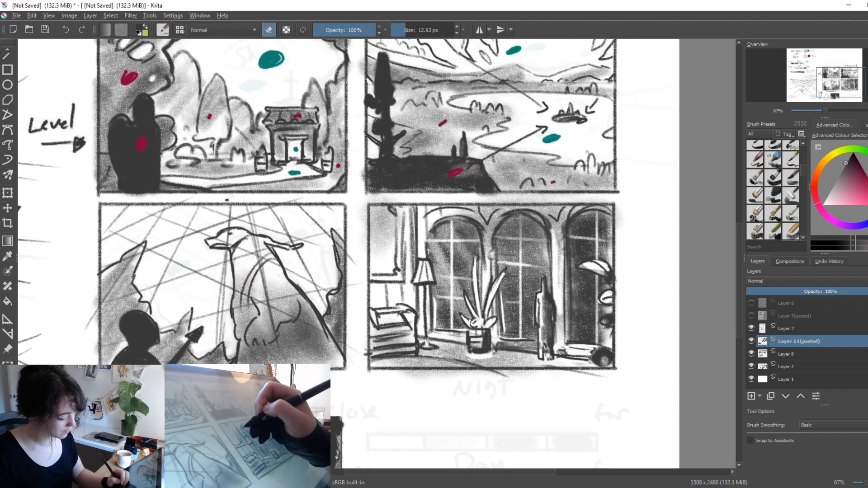
{"action": "key", "text": "e"}
{"action": "left_click_drag", "start_coordinate": [428, 235], "coordinate": [430, 321]}
{"action": "mouse_move", "coordinate": [417, 286]}
{"action": "left_mouse_down"}
{"action": "mouse_move", "coordinate": [418, 340]}
{"action": "mouse_move", "coordinate": [407, 309]}
{"action": "mouse_move", "coordinate": [418, 344]}
{"action": "left_mouse_up"}
{"action": "key", "text": "e"}
{"action": "left_click_drag", "start_coordinate": [414, 324], "coordinate": [416, 339]}
Review the whole sheet of value scales, perspective sketches and landscape thumbnails.
{"action": "key", "text": "ctrl+minus"}
{"action": "key", "text": "ctrl+minus"}
{"action": "key", "text": "ctrl+minus"}
{"action": "key", "text": "ctrl+minus"}
{"action": "left_click_drag", "start_coordinate": [453, 300], "coordinate": [578, 310]}
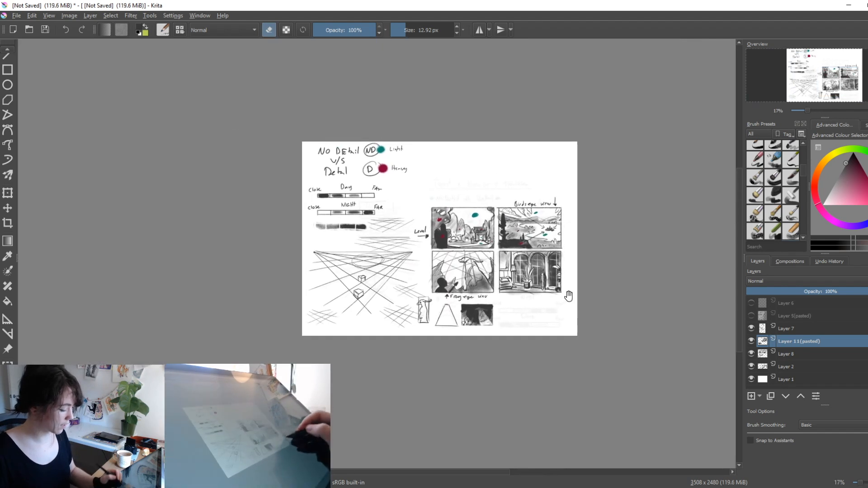
{"action": "key", "text": "ctrl+plus"}
{"action": "key", "text": "ctrl+plus"}
{"action": "left_click_drag", "start_coordinate": [557, 281], "coordinate": [455, 310]}
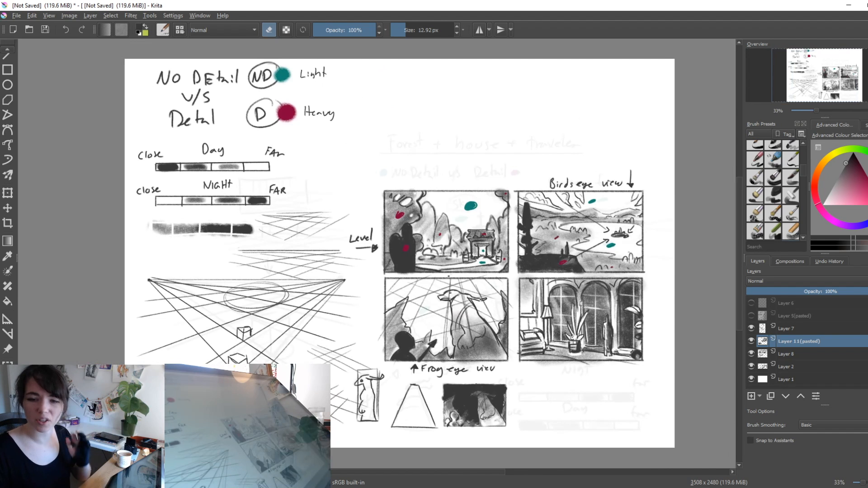
{"action": "left_click_drag", "start_coordinate": [562, 396], "coordinate": [550, 366]}
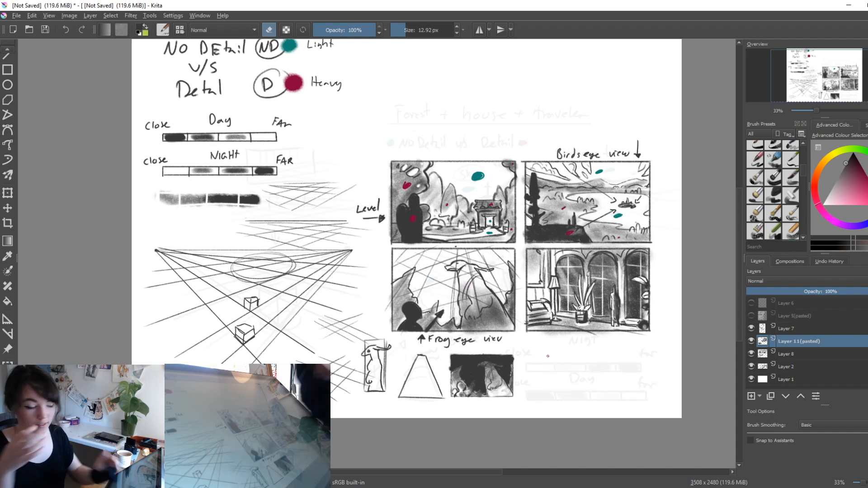
Switch to thumbnails.kra and examine the Chapter 3 comic page layouts.
{"action": "left_click", "coordinate": [200, 15]}
{"action": "left_click", "coordinate": [268, 138]}
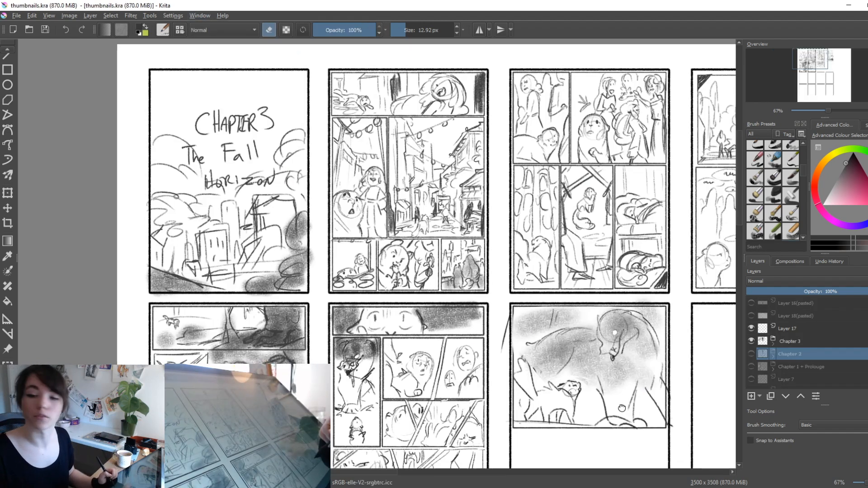
{"action": "left_click_drag", "start_coordinate": [621, 408], "coordinate": [517, 393]}
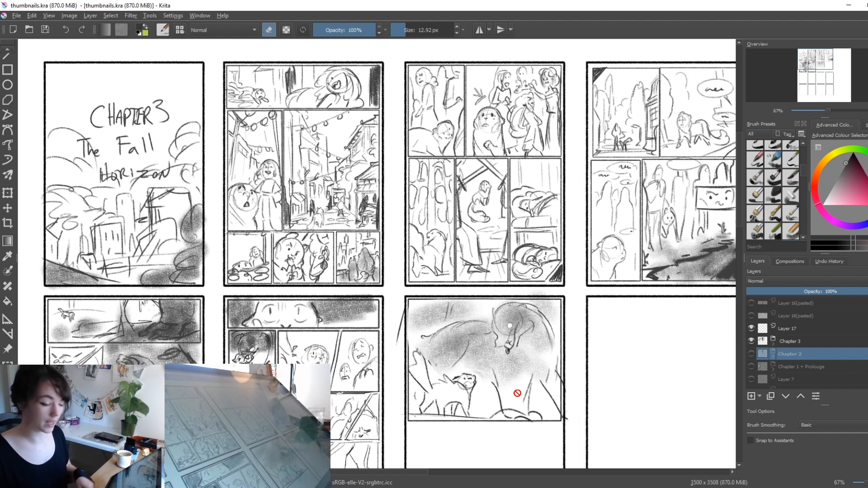
{"action": "left_click_drag", "start_coordinate": [597, 347], "coordinate": [644, 275]}
{"action": "left_click_drag", "start_coordinate": [477, 206], "coordinate": [476, 257]}
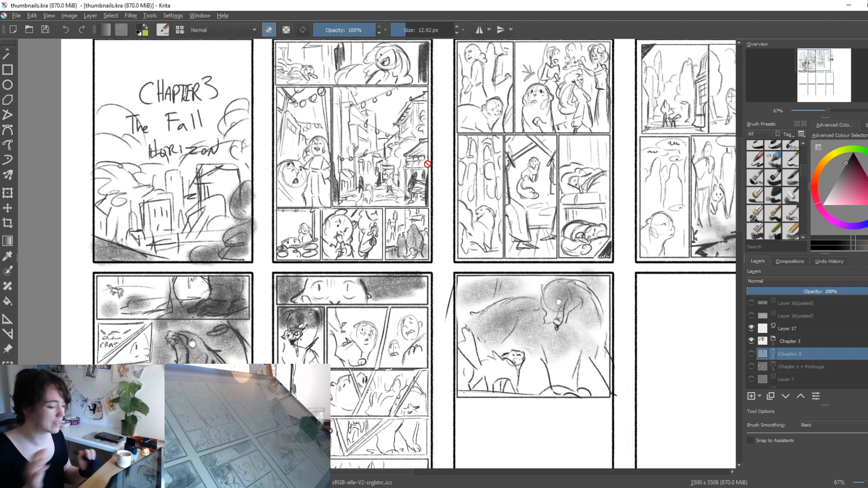
Return to the unsaved composition sheet and briefly show the forms of composition reference on Layer 5(pasted).
{"action": "left_click", "coordinate": [199, 15]}
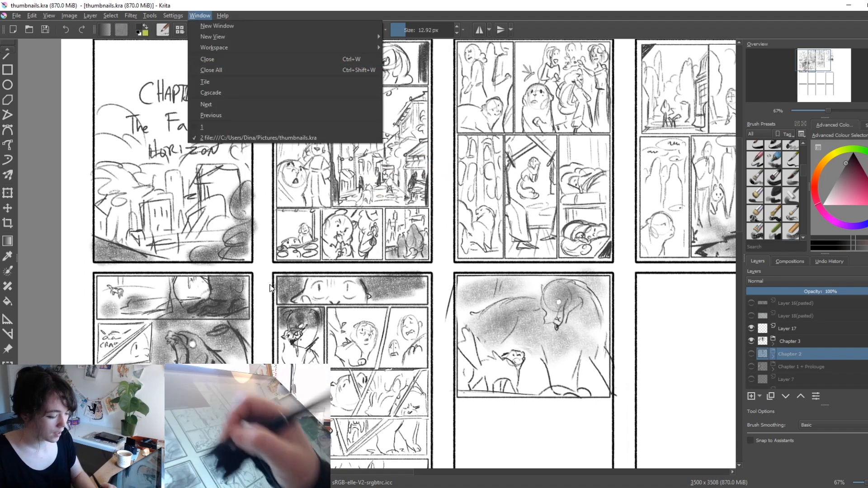
{"action": "left_click", "coordinate": [271, 126]}
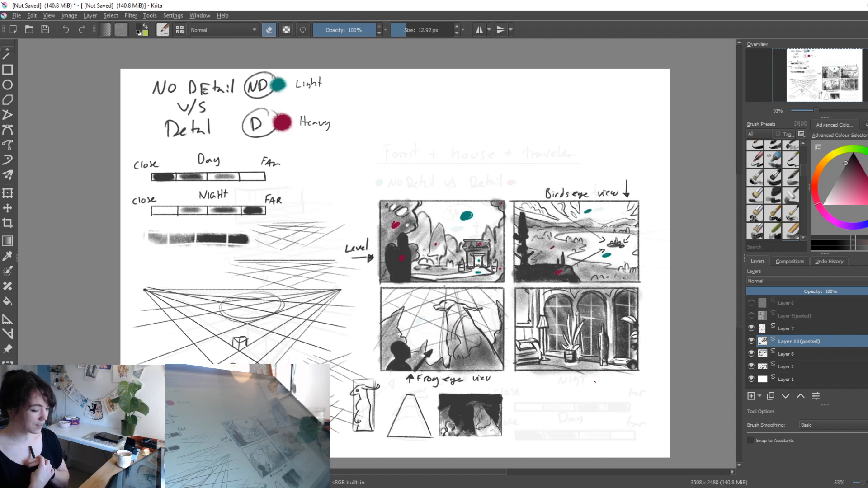
{"action": "left_click", "coordinate": [751, 315]}
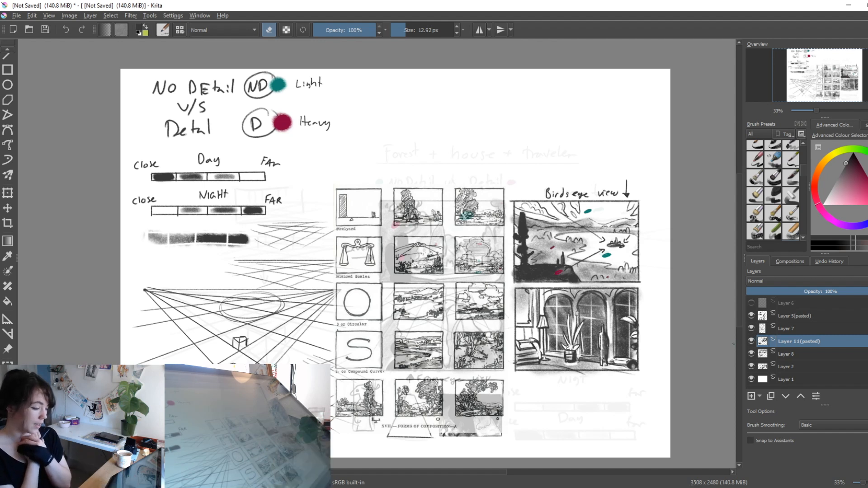
{"action": "left_click", "coordinate": [752, 316]}
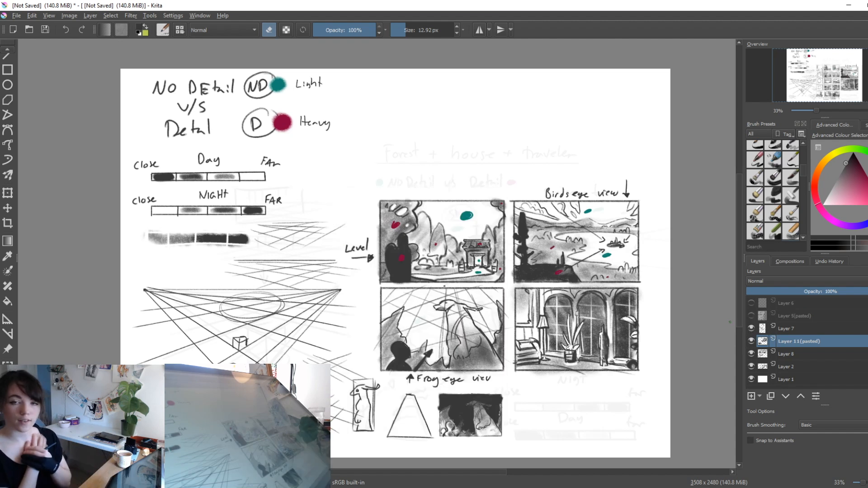